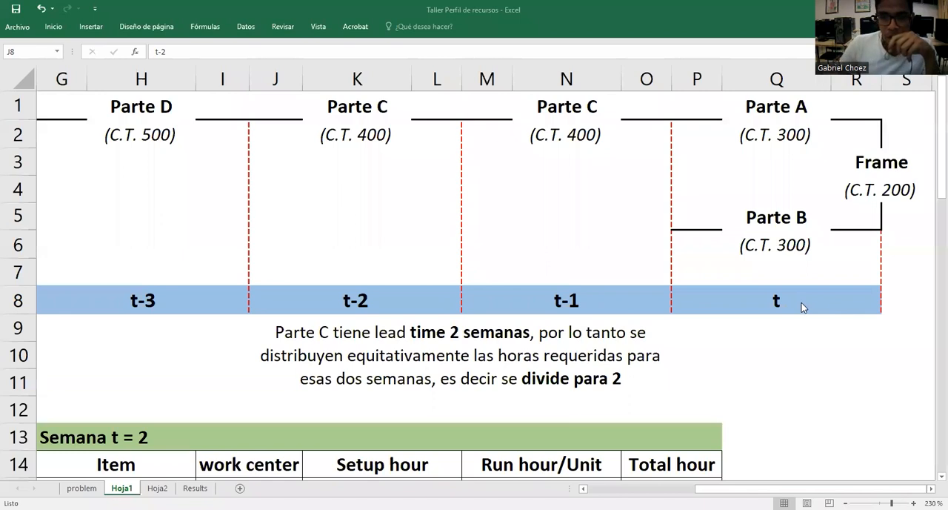
Examine period t and the two Parte C periods, t-2 and t-1, in the time-phased diagram
left_click(767, 346)
left_click(754, 322)
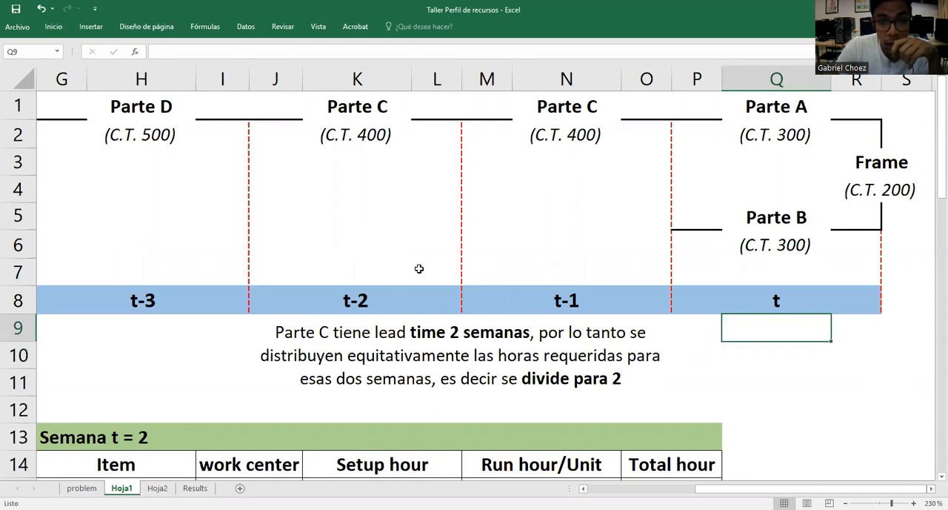
left_click(497, 268)
left_click(422, 267)
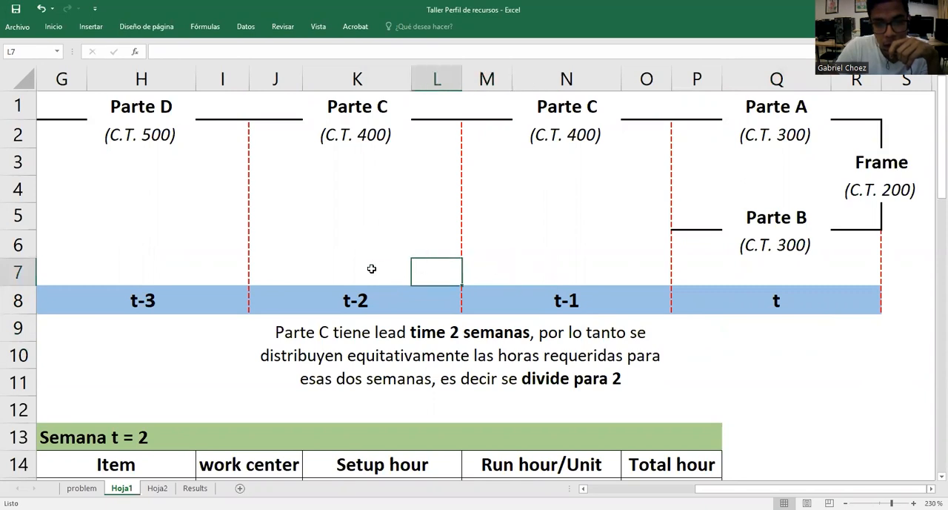
left_click(393, 263)
left_click(551, 274)
left_click(389, 272)
left_click(542, 266)
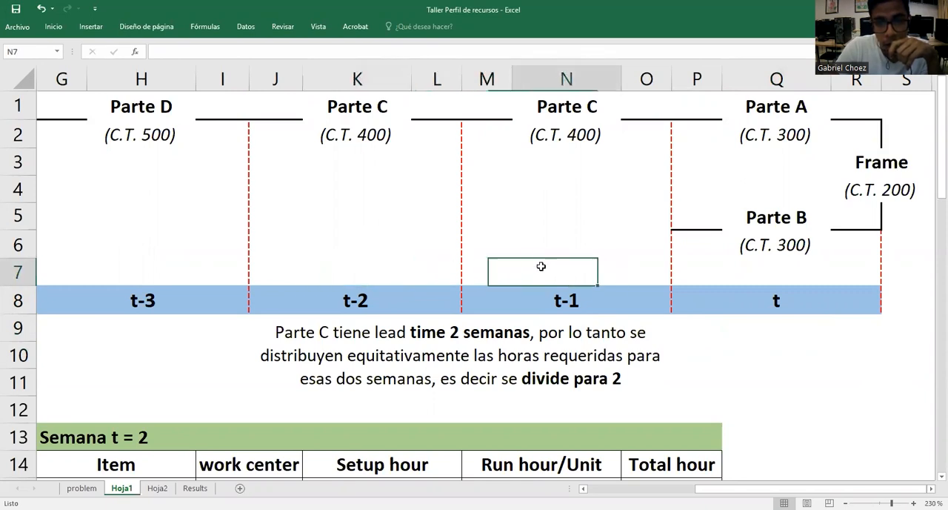
Check the resource profile on the problem sheet and compare it with Parte C's periods t-2 and t-1 on Hoja1
left_click(82, 487)
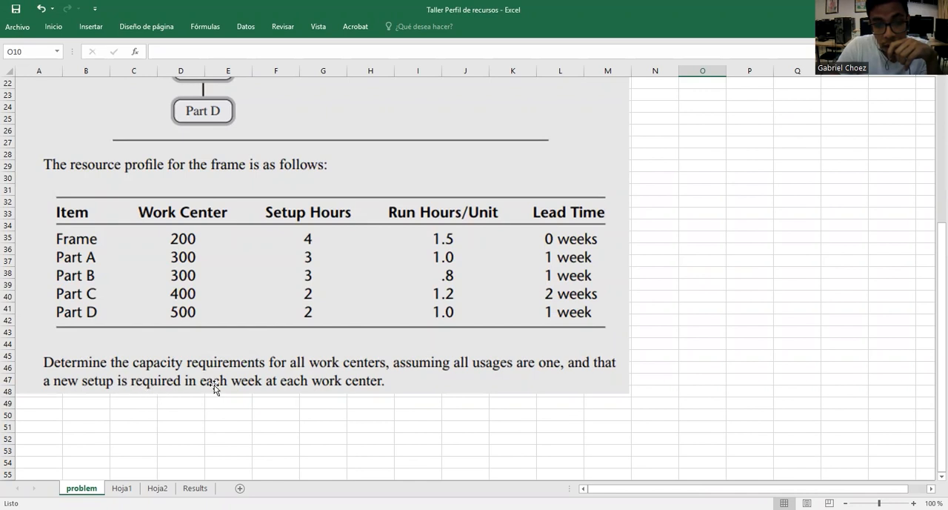
left_click(122, 485)
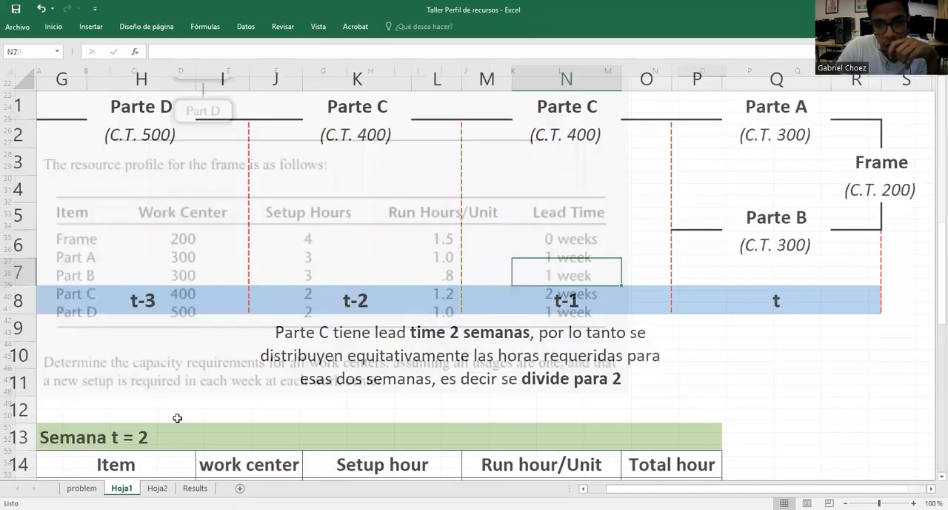
left_click(355, 268)
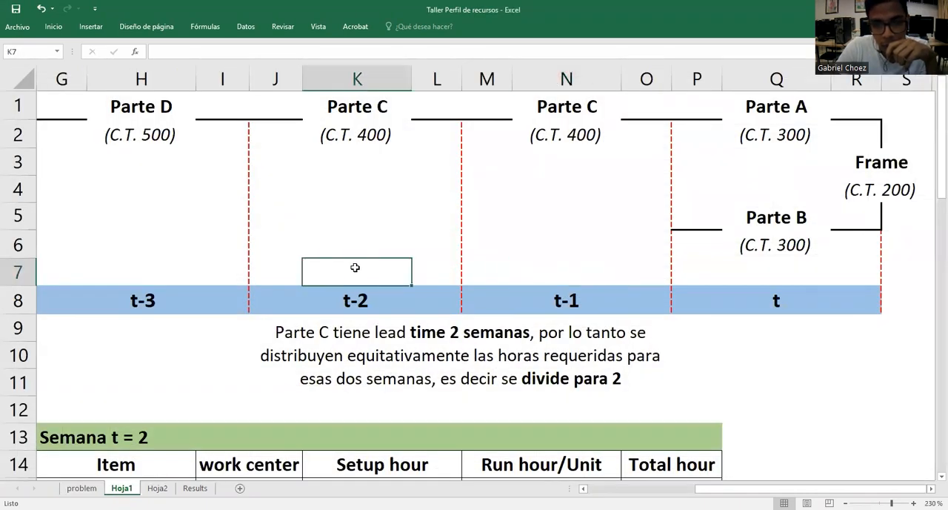
left_click(554, 271)
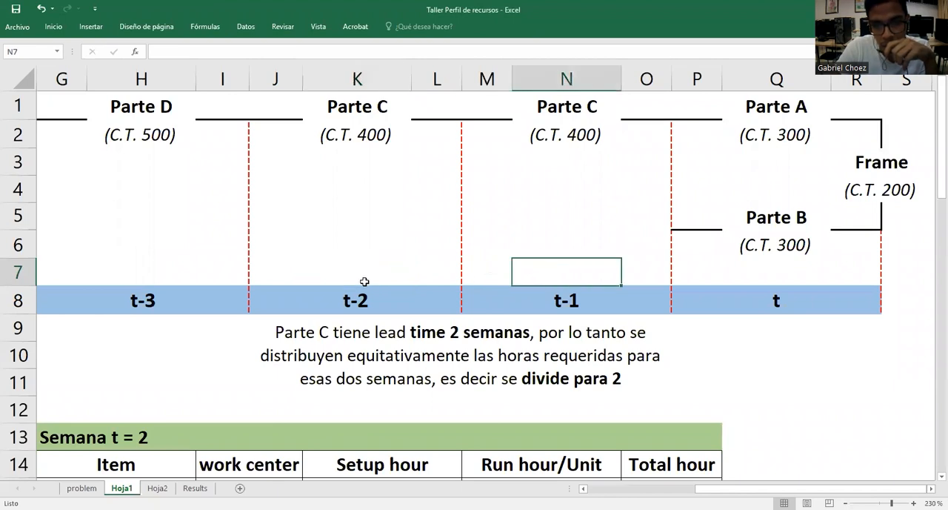
left_click(362, 301)
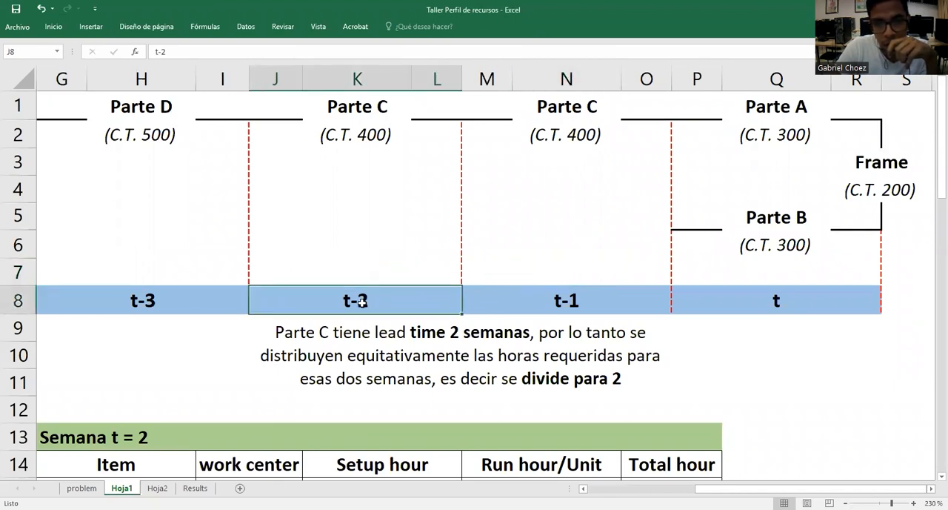
left_click(551, 299)
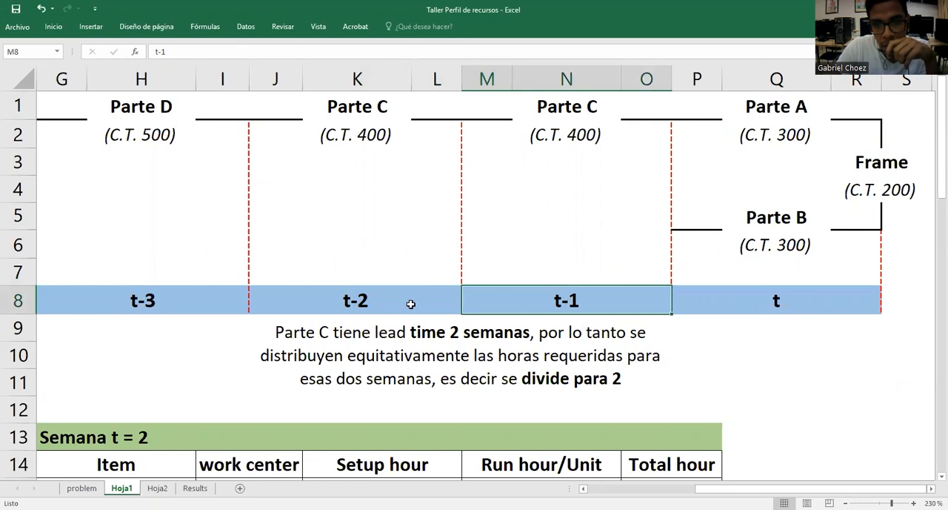
left_click(412, 302)
left_click(575, 309)
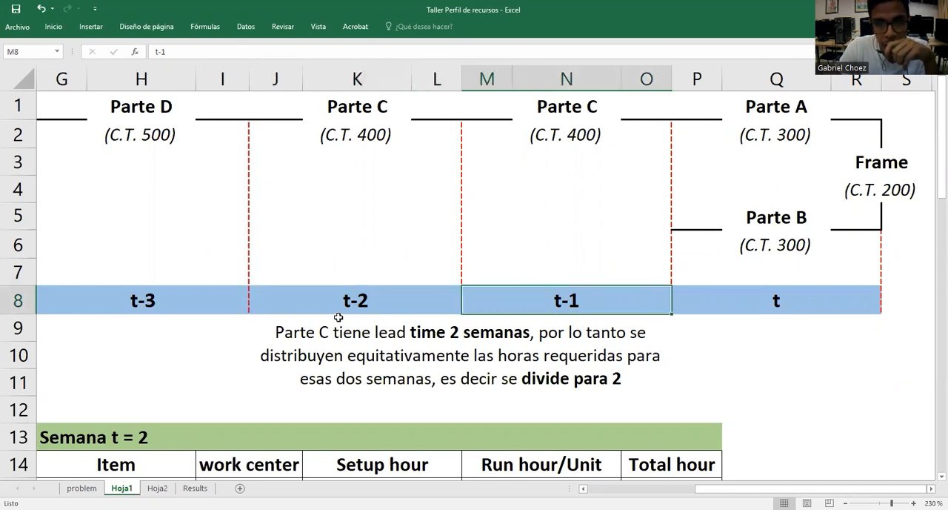
left_click(152, 298)
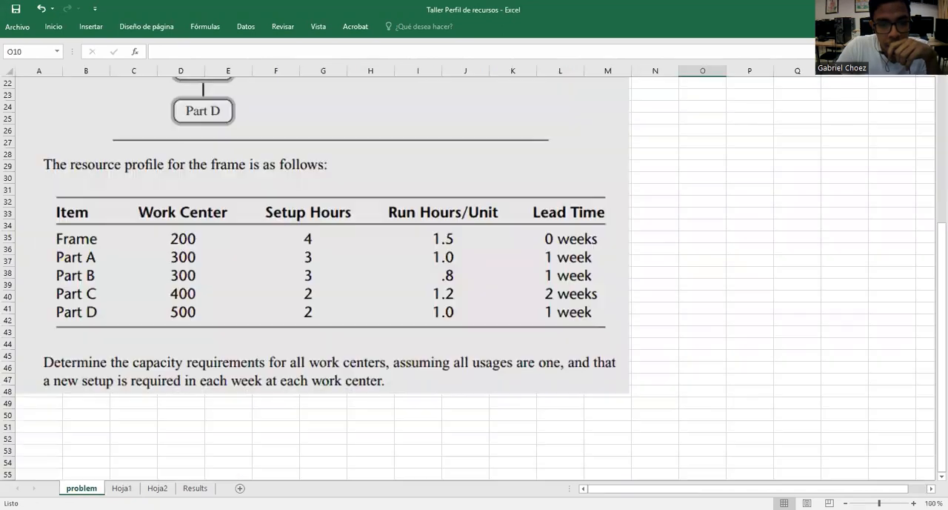
Review the part hierarchy on the problem sheet and locate Parte D's work center and period t-3 in the Hoja1 diagram
left_click(81, 488)
scroll(181, 215, "up", 2)
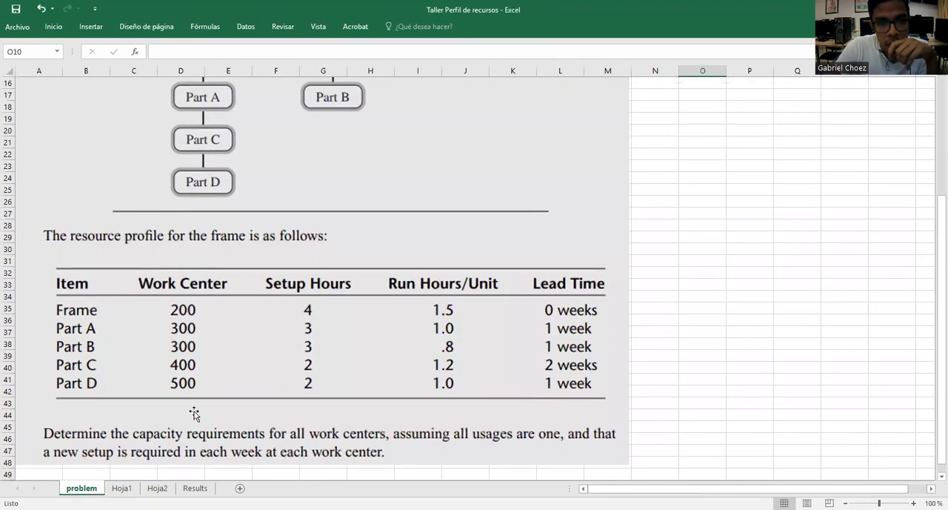
left_click(122, 487)
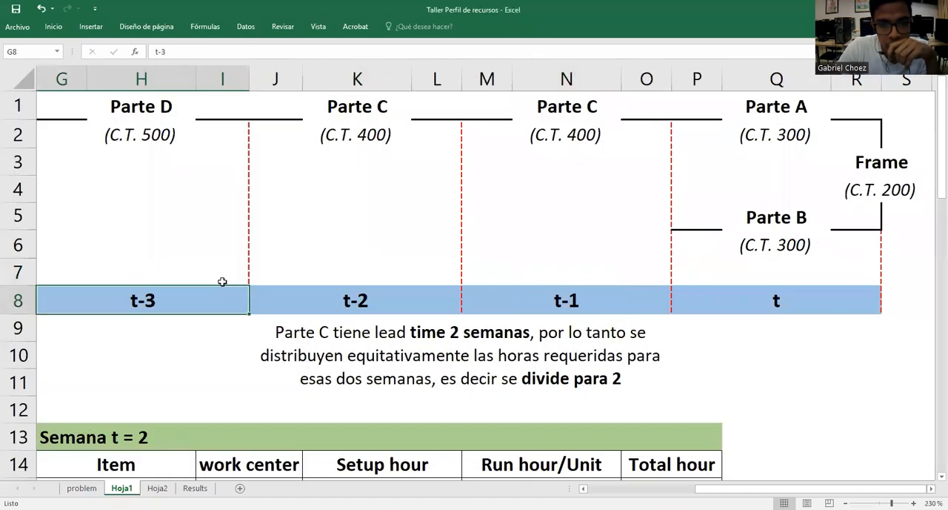
left_click(169, 137)
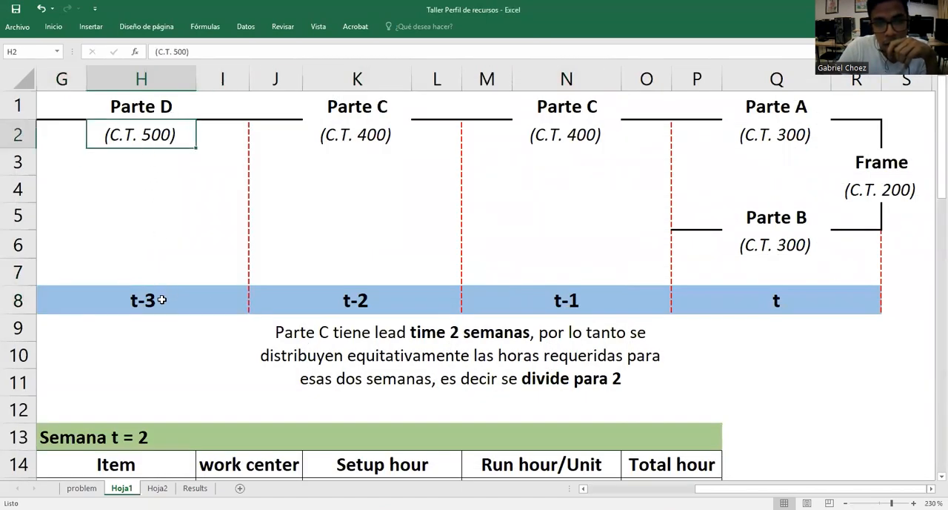
left_click(161, 300)
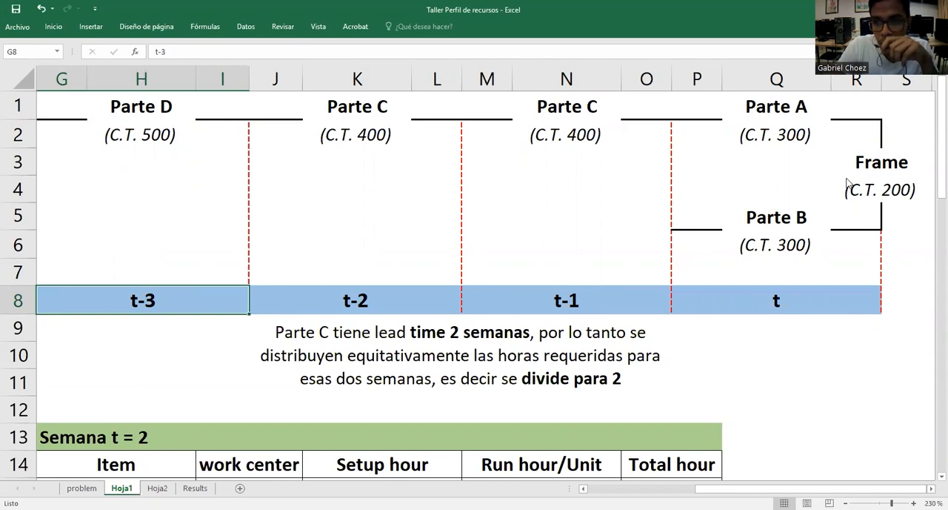
left_click(890, 165)
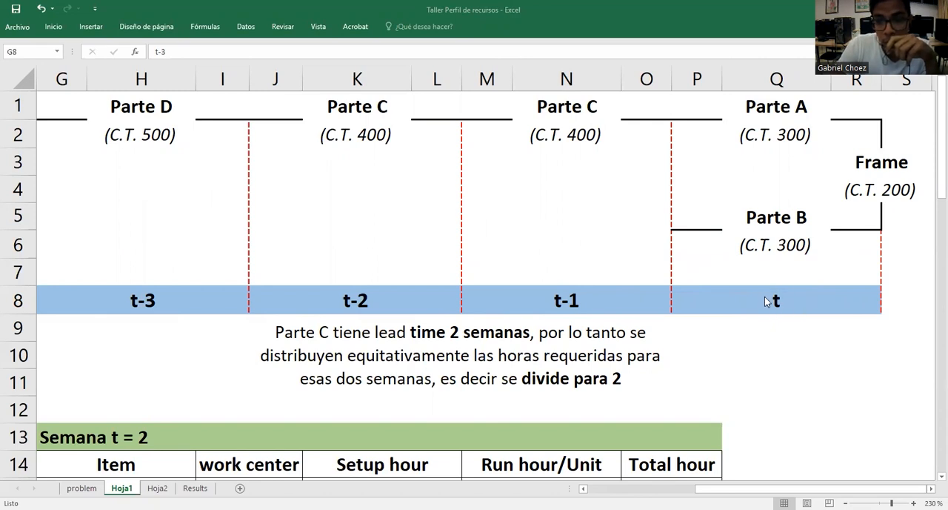
Review the Frame master schedule weeks from Semana 1 to Semana 4 on Hoja1
left_click(741, 488)
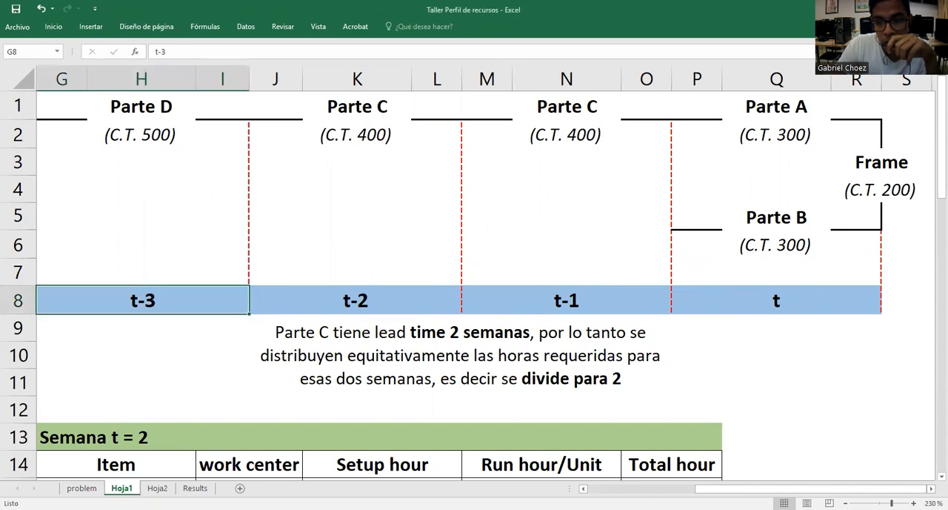
left_click(571, 488)
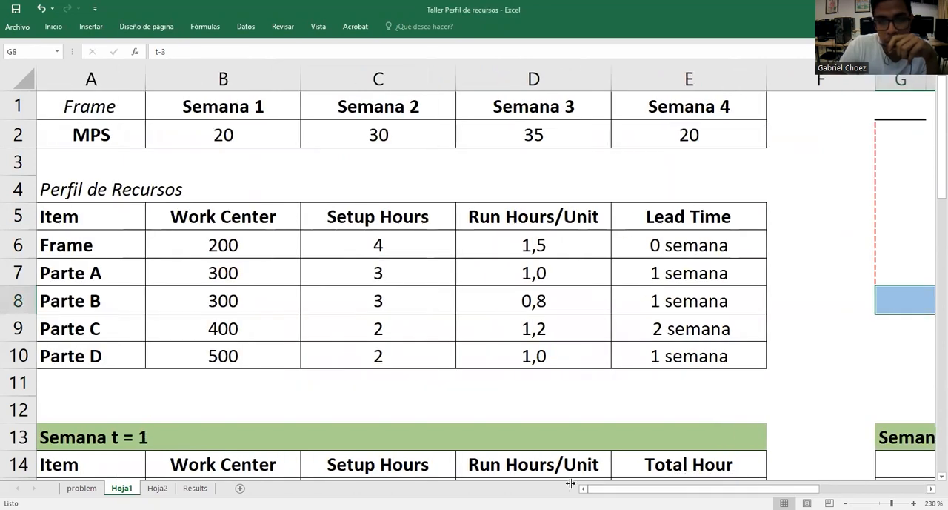
left_click(256, 112)
left_click(392, 112)
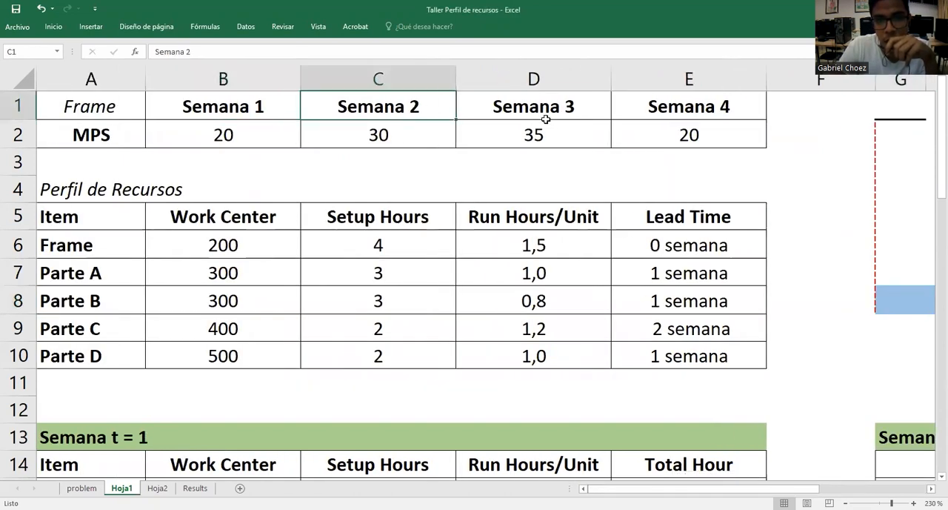
left_click(556, 114)
left_click(681, 113)
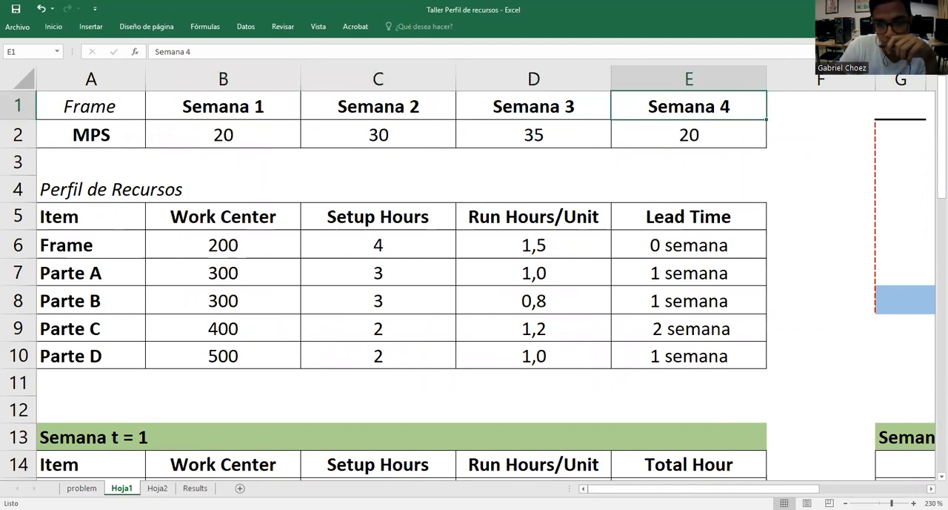
Trace the diagram's periods from t back through t-1, t-2 and t-3
left_click(686, 483)
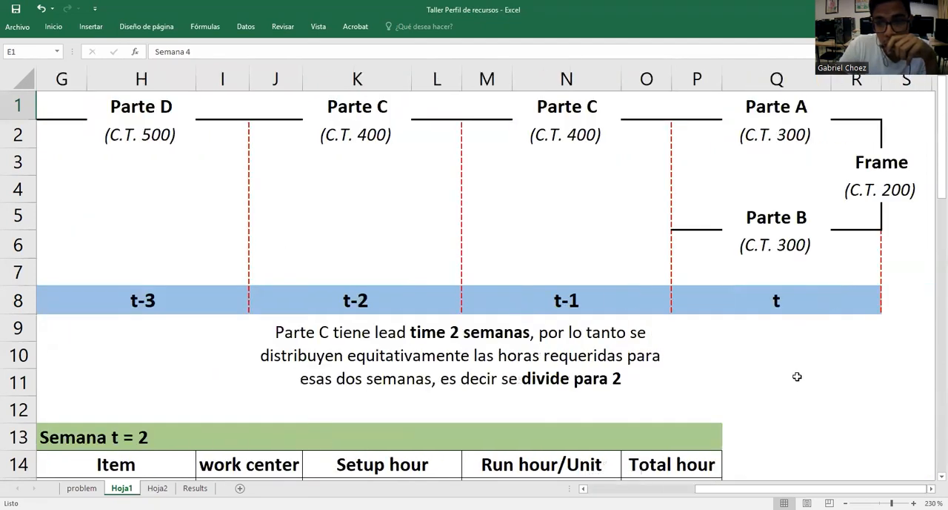
left_click(781, 303)
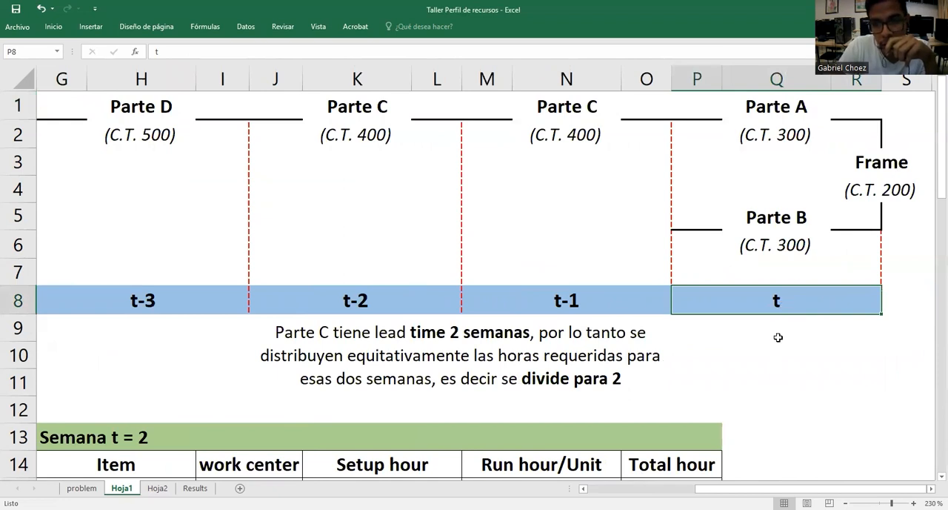
left_click(776, 326)
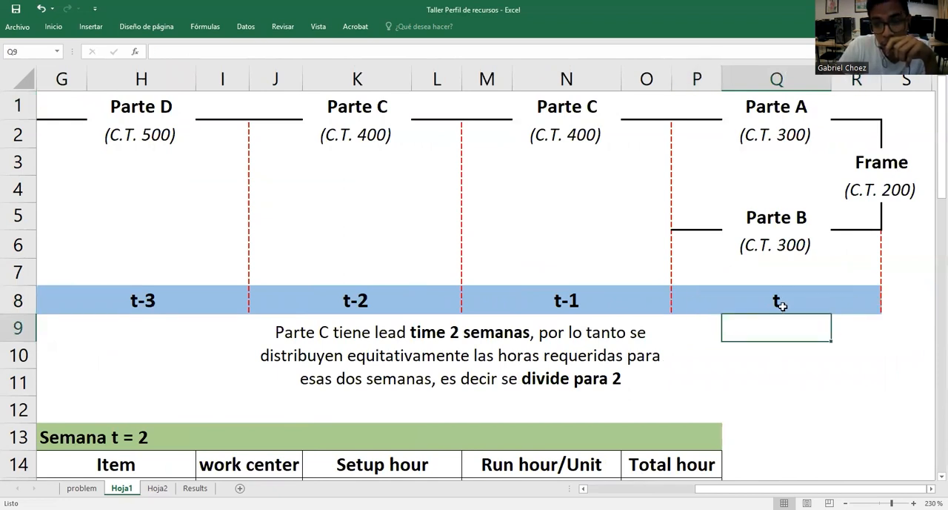
left_click(780, 303)
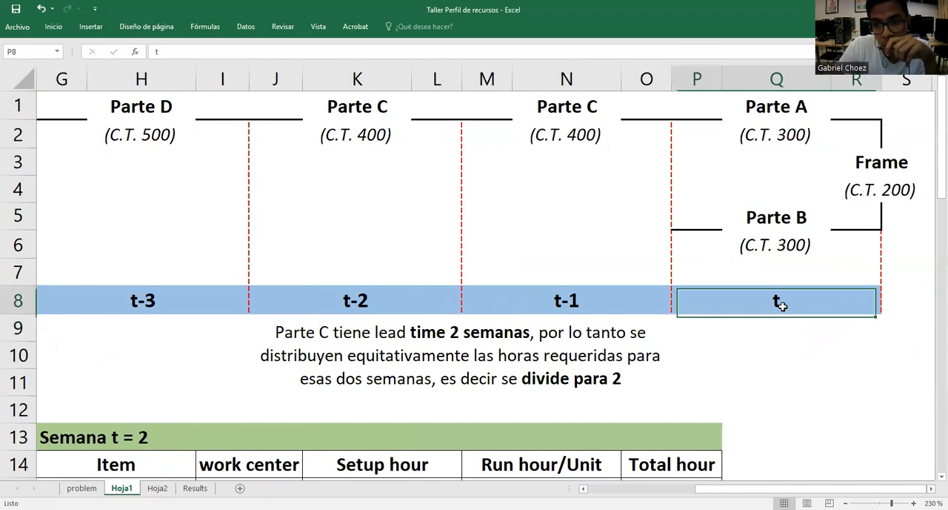
left_click(591, 304)
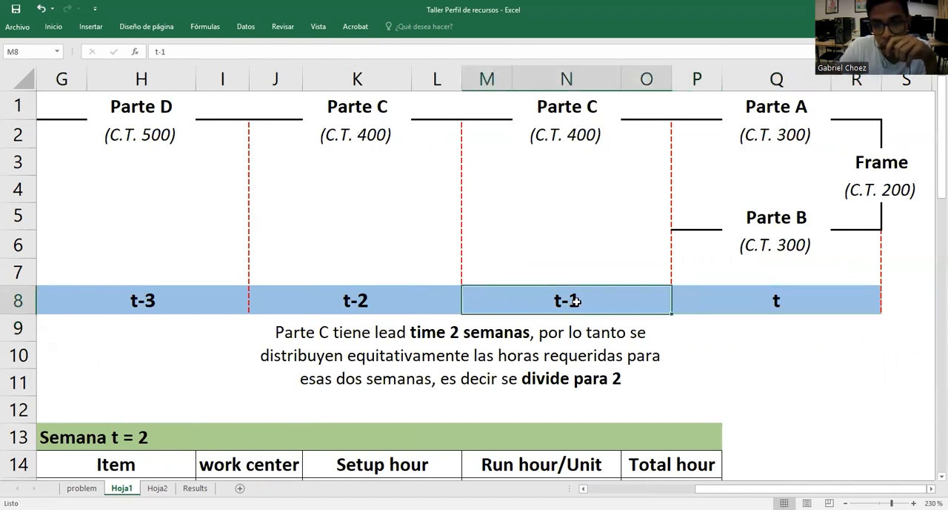
left_click(381, 298)
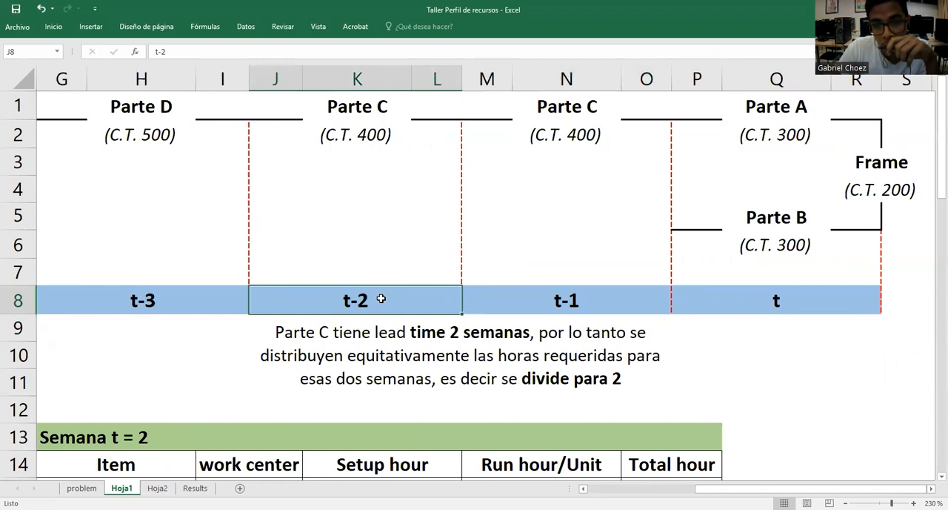
left_click(157, 297)
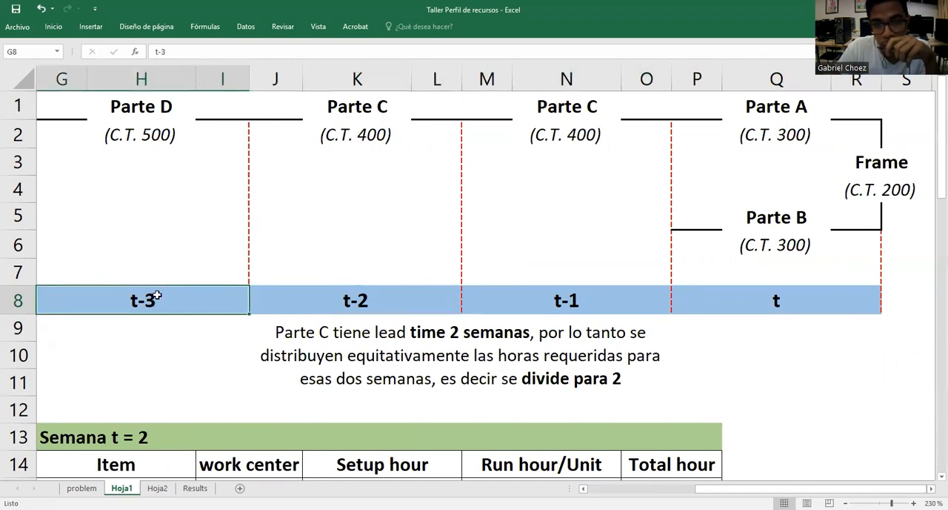
left_click(770, 301)
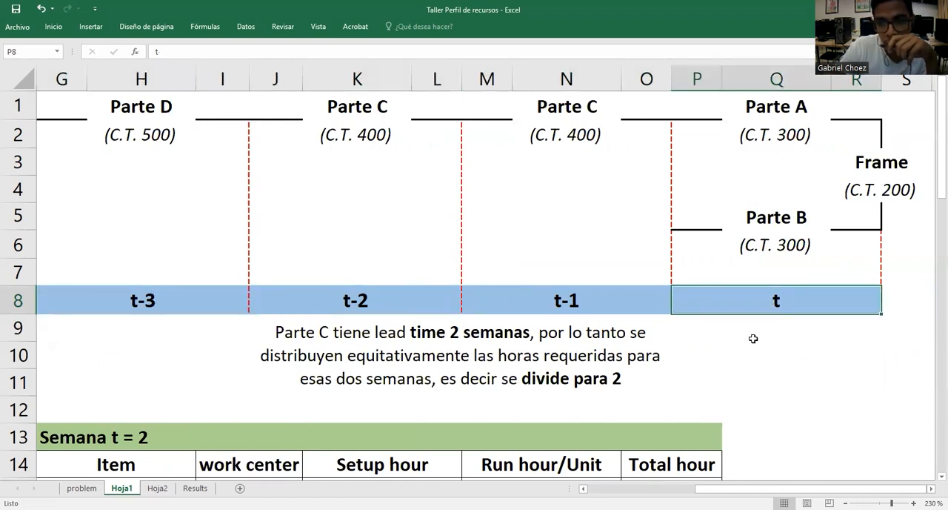
Examine period t of the diagram, which covers Frame, Parte A and Parte B
left_click(775, 321)
left_click(787, 304)
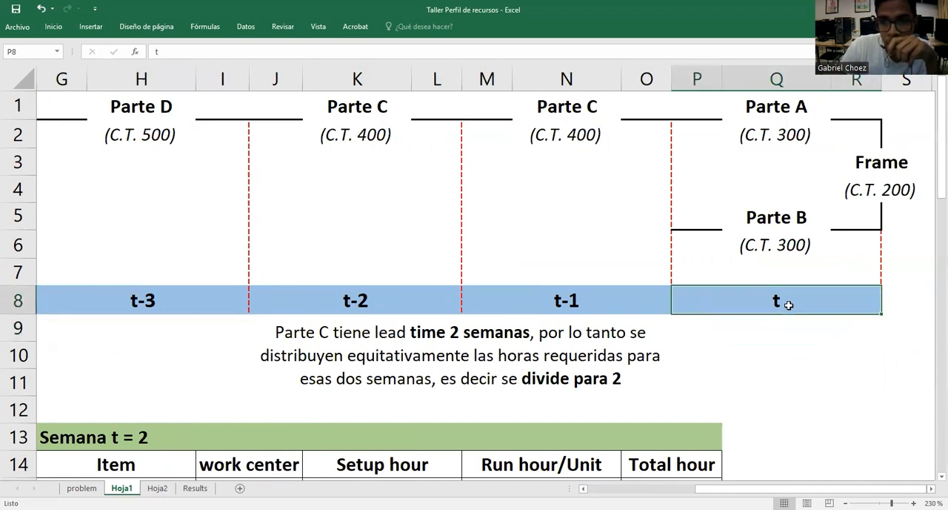
left_click(785, 323)
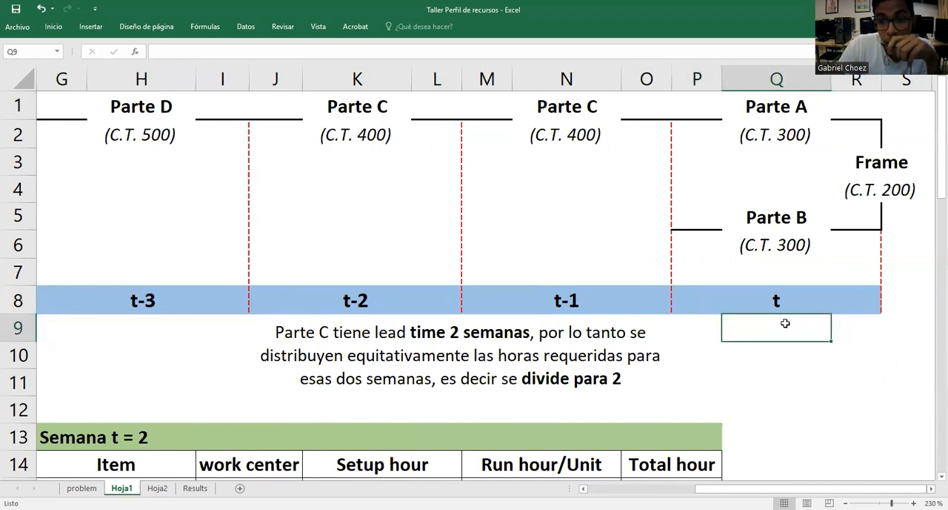
left_click(795, 301)
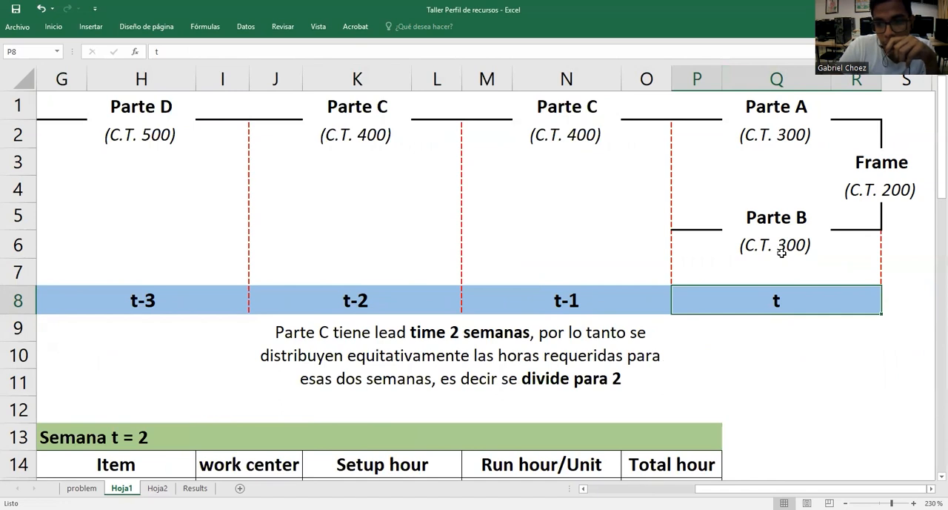
left_click(787, 323)
left_click(788, 307)
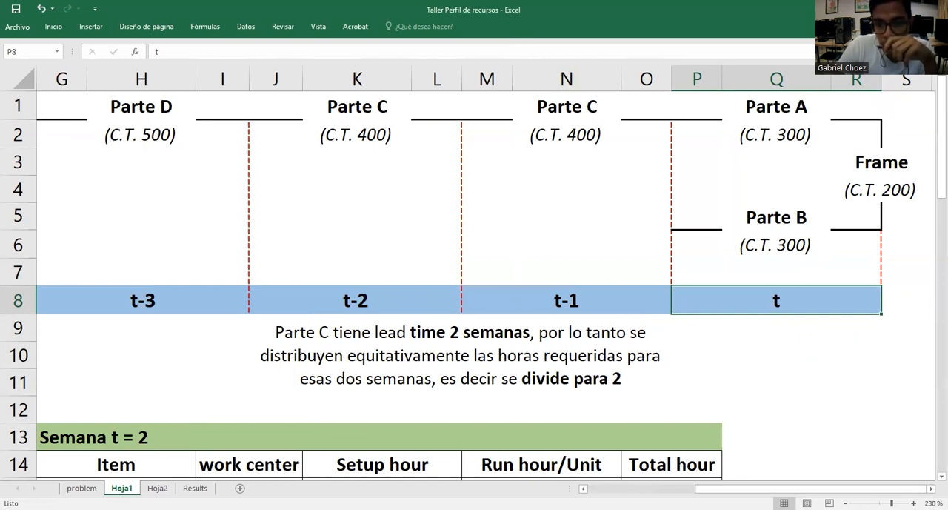
Look over the Semana t = 1 hours and work center tables and return to the MPS and resource profile
scroll(338, 388, "left", 5)
scroll(338, 388, "down", 4)
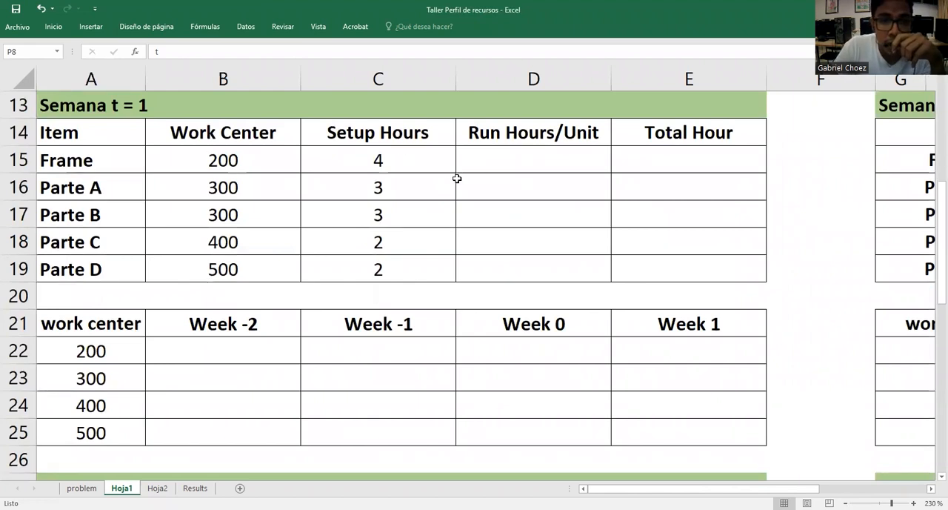
scroll(413, 216, "up", 4)
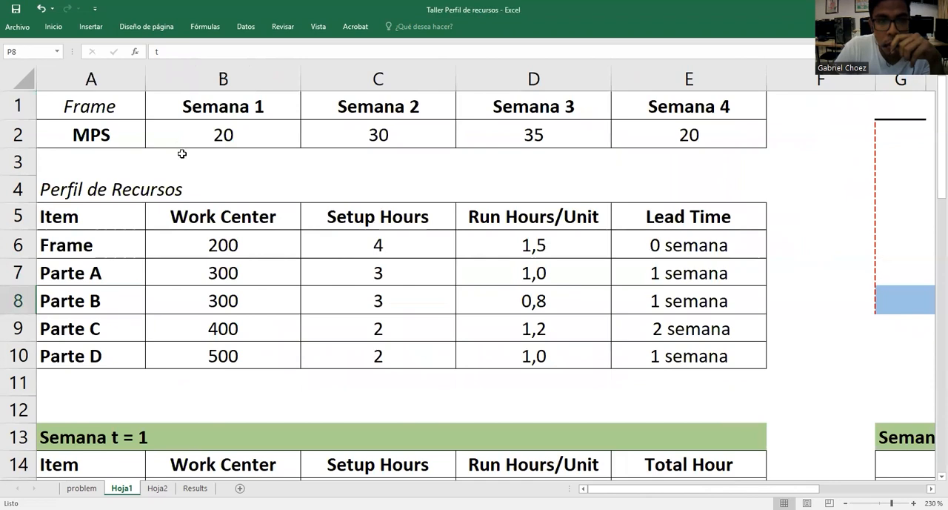
Review the Frame's MPS quantities for Semana 1 and Semana 2 against the Semana t = 1 table
left_click(99, 106)
left_click(129, 139)
scroll(264, 190, "down", 2)
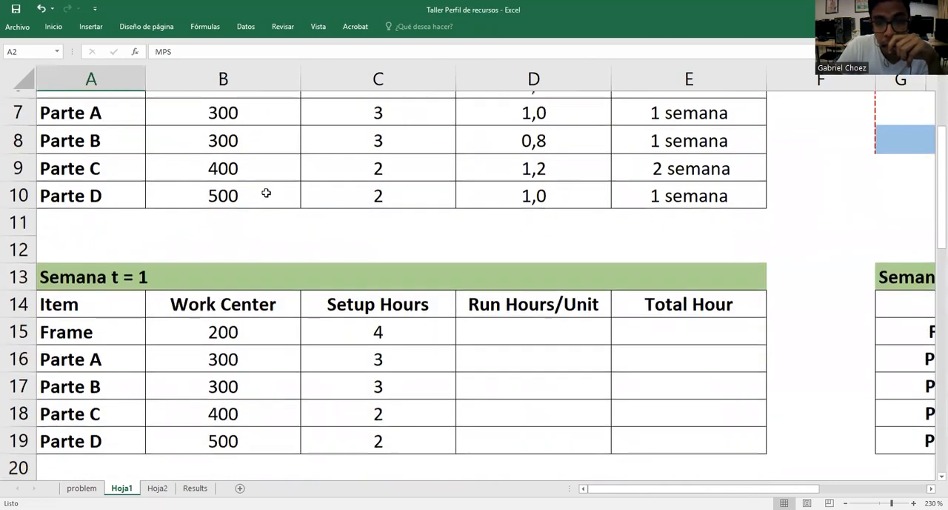
scroll(254, 223, "up", 2)
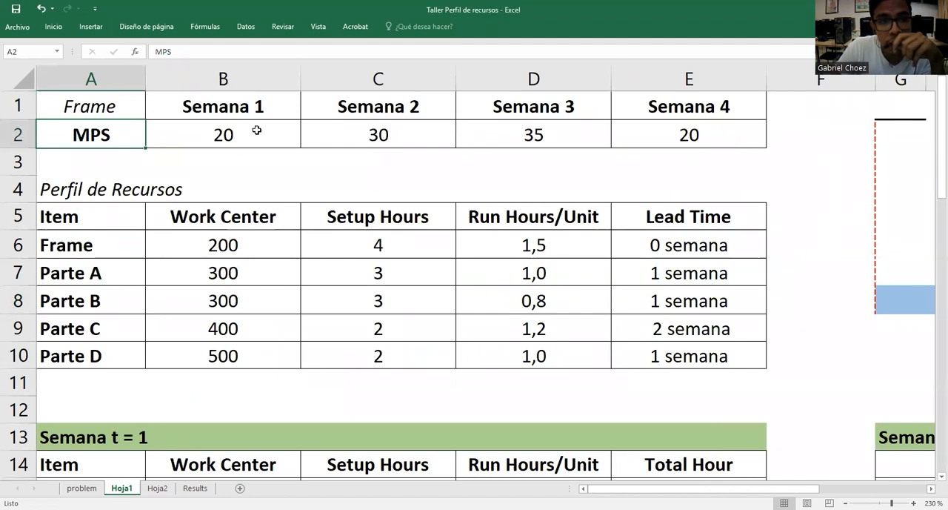
left_click(256, 129)
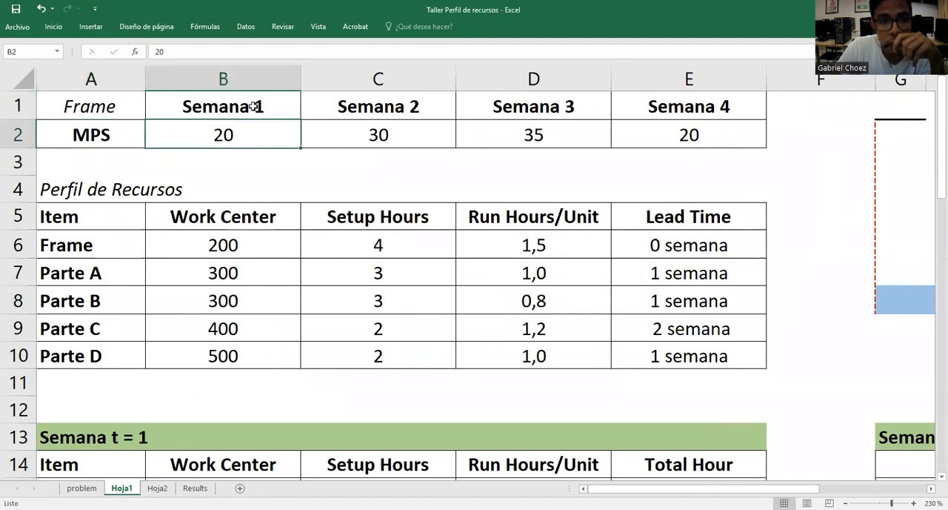
left_click(354, 136)
left_click(265, 135)
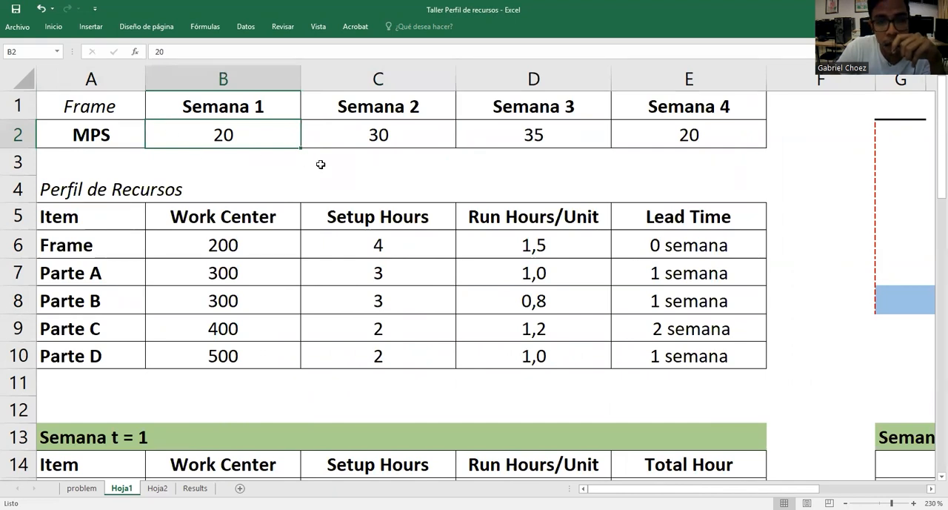
scroll(321, 164, "down", 3)
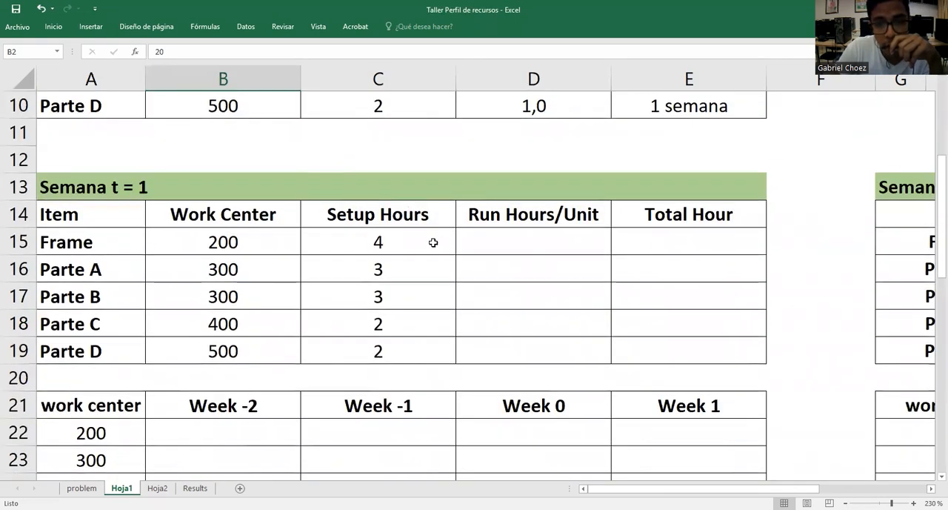
Examine the Setup Hours of Frame, Parte A and Parte B in the Semana t = 1 table
scroll(434, 242, "up", 1)
left_click(411, 319)
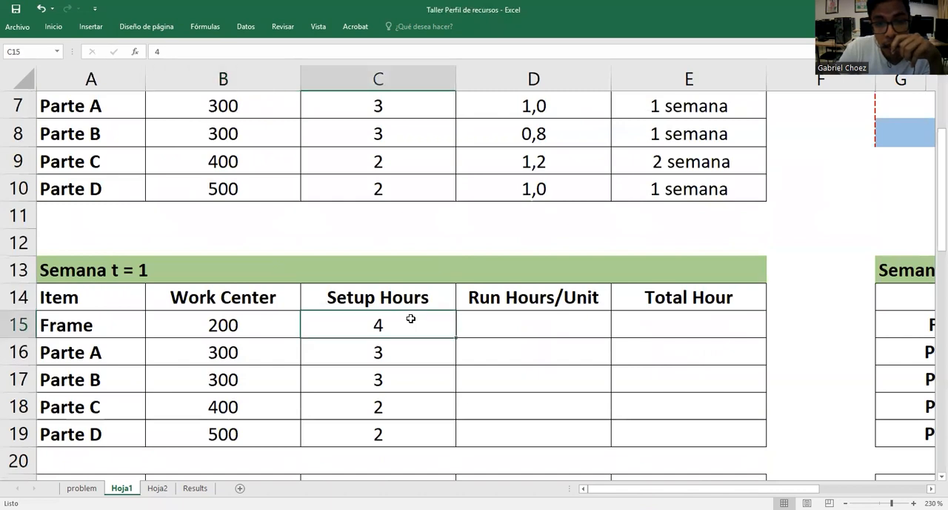
left_click(512, 322)
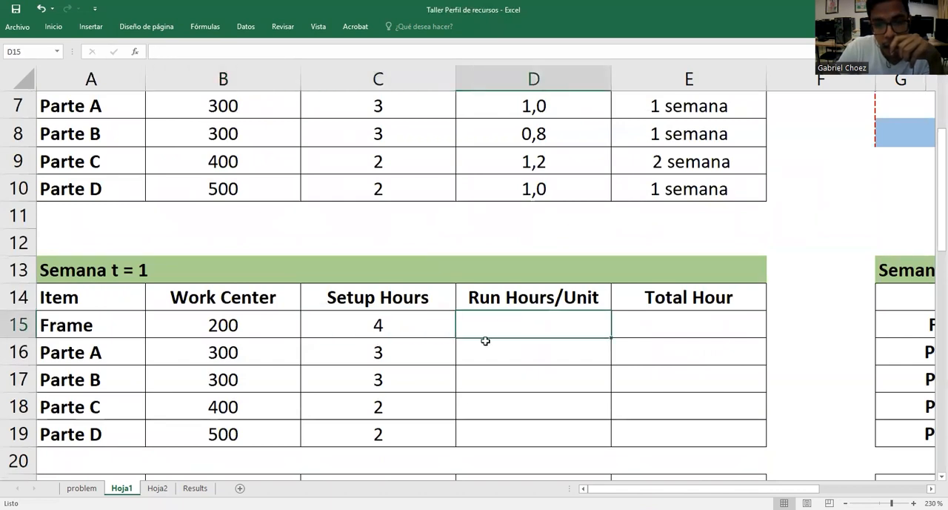
left_click(401, 327)
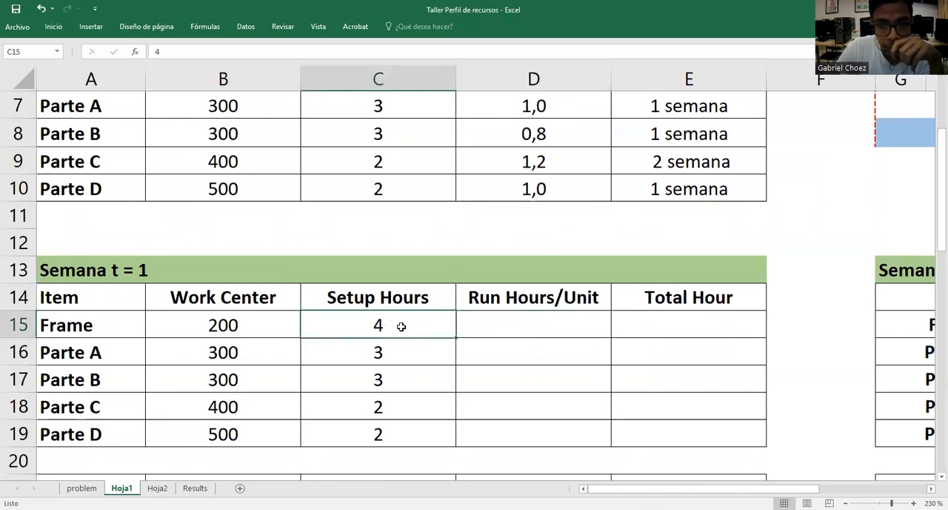
left_click(419, 354)
left_click(419, 331)
left_click(422, 348)
left_click(423, 379)
left_click(424, 353)
left_click(425, 329)
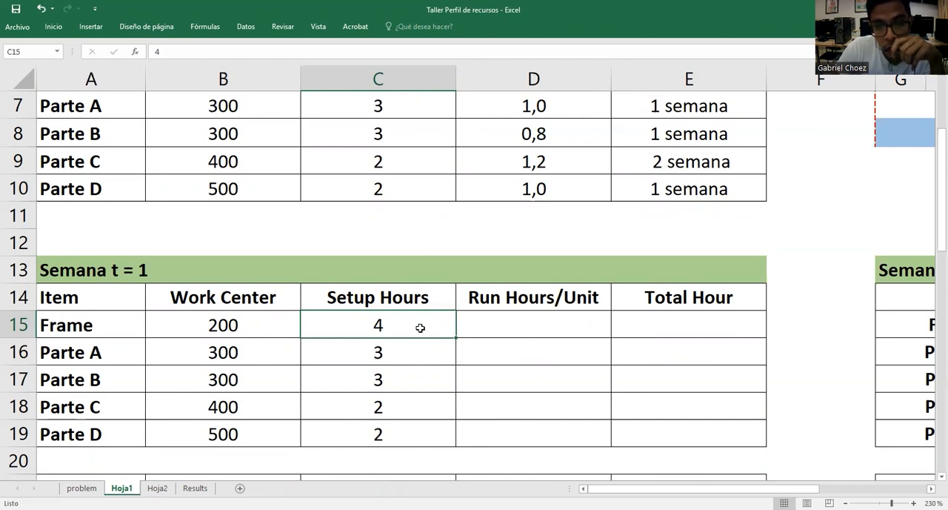
left_click(406, 351)
left_click(404, 330)
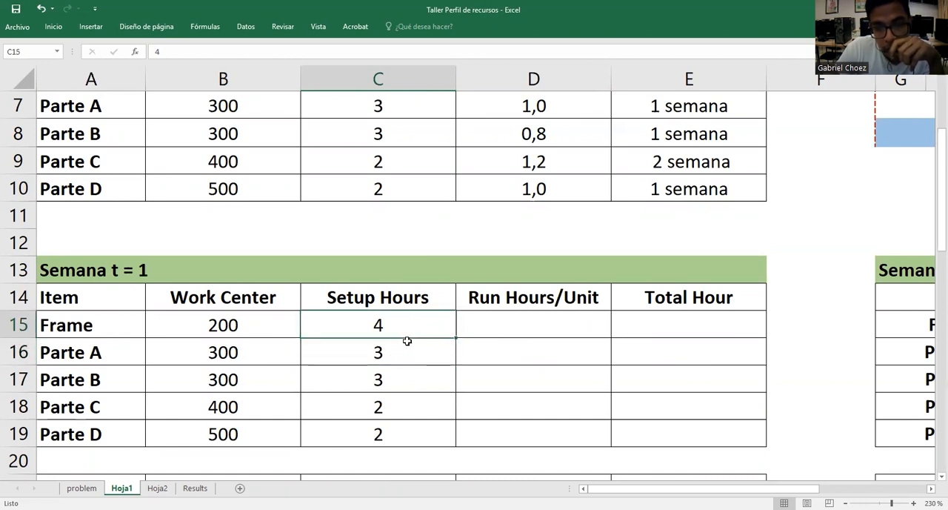
left_click(407, 342)
left_click(412, 332)
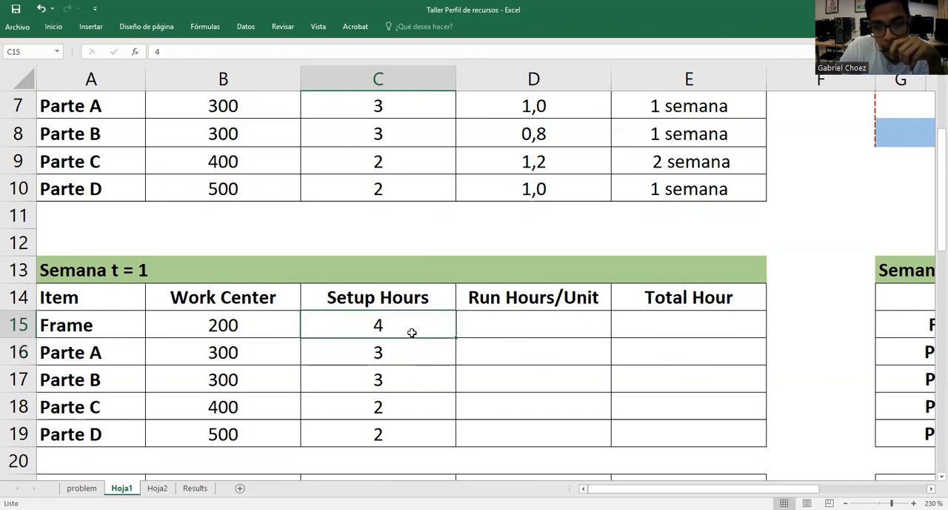
Review the Frame's Run Hours/Unit in the resource profile and the Semana 1 MPS quantity
scroll(417, 347, "up", 1)
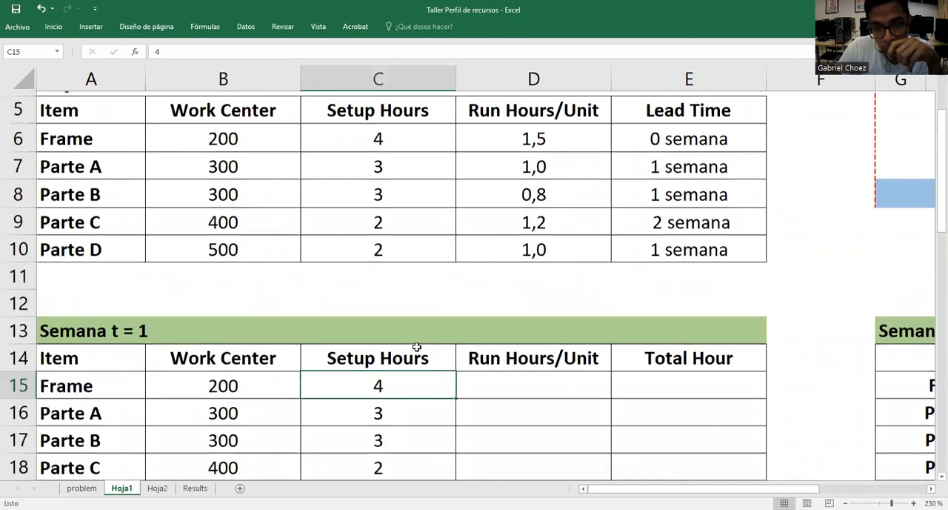
left_click(493, 408)
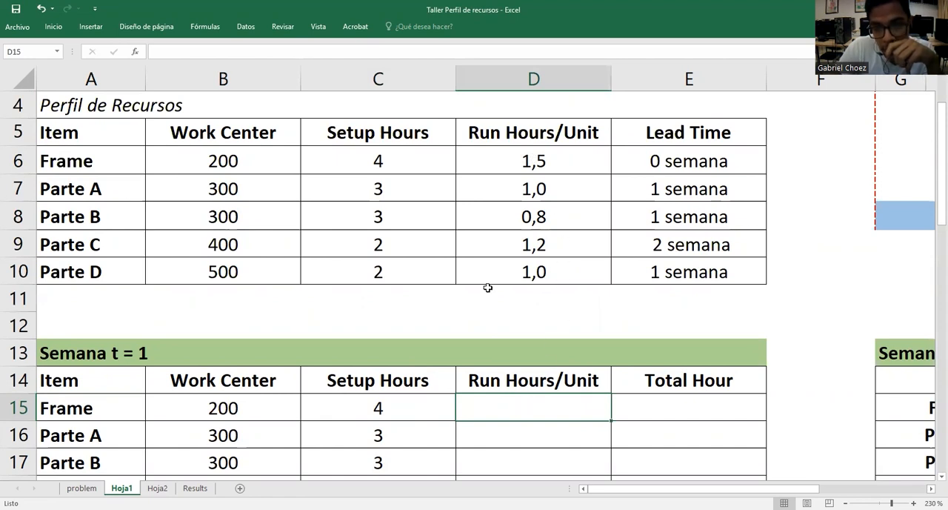
left_click(530, 165)
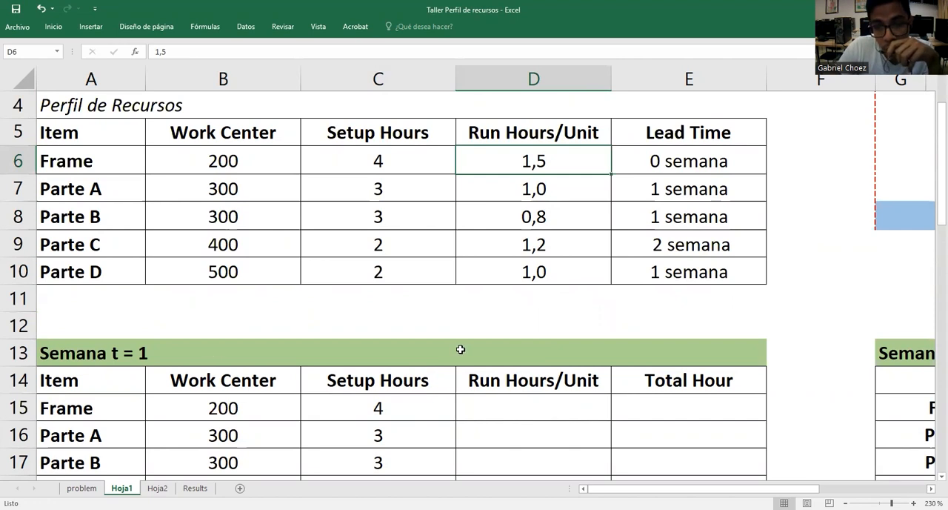
scroll(461, 350, "up", 1)
left_click(222, 133)
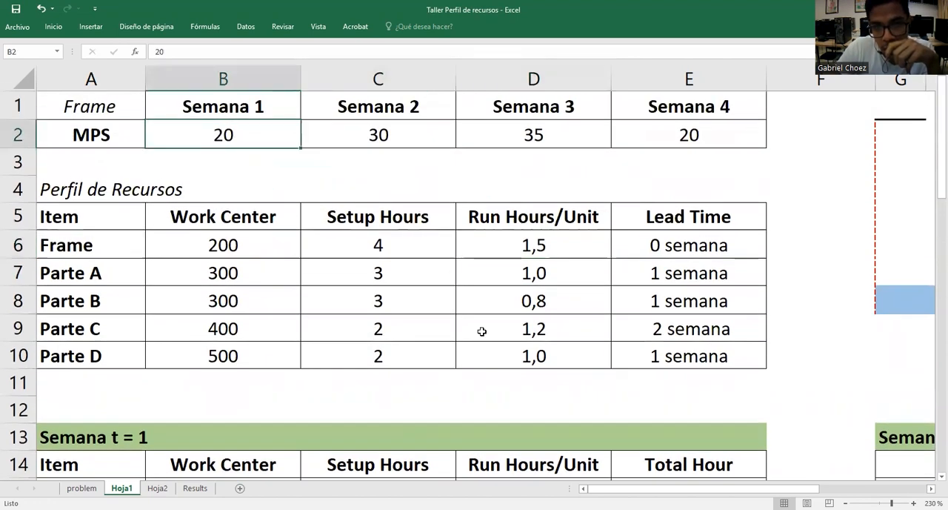
scroll(490, 349, "down", 2)
scroll(490, 349, "up", 1)
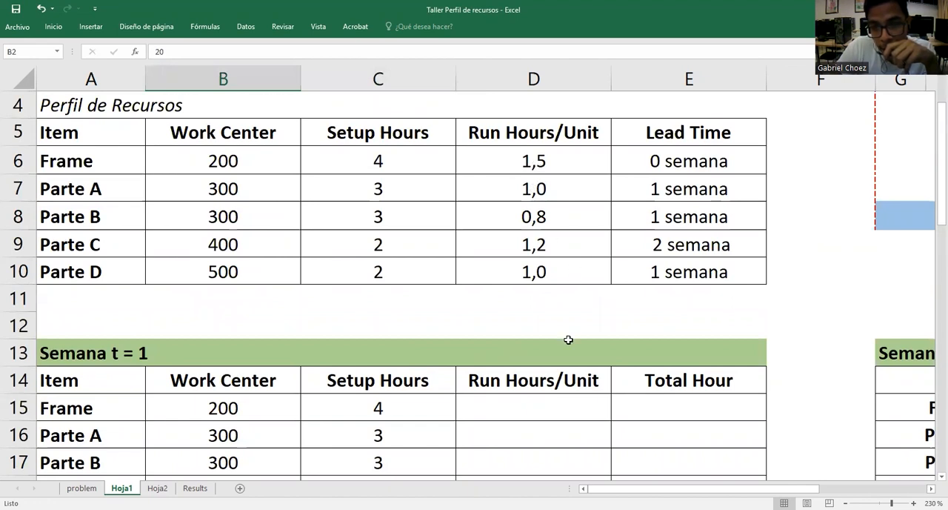
Rename the Run Hours/Unit header of the Semana t = 1 table to "Run Hours"
left_click(596, 380)
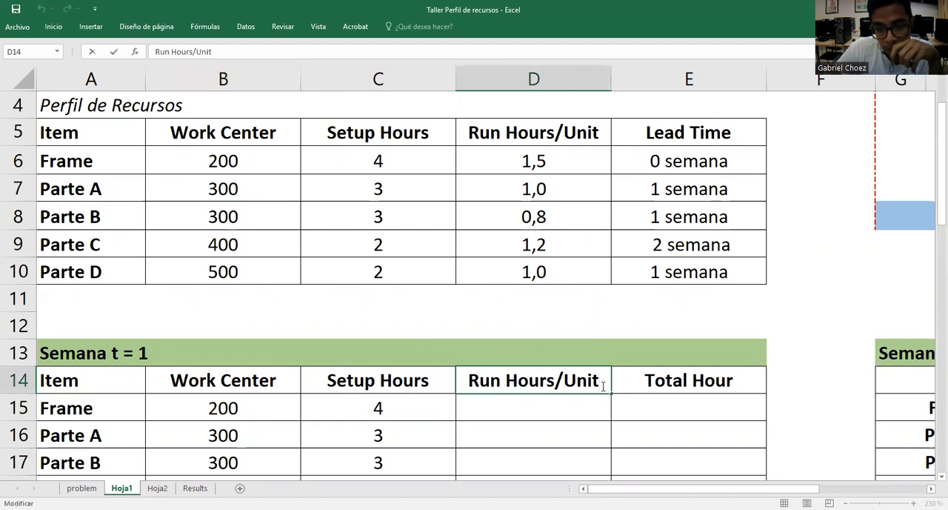
key("BackSpace")
key("BackSpace")
key("BackSpace")
key("BackSpace")
key("BackSpace")
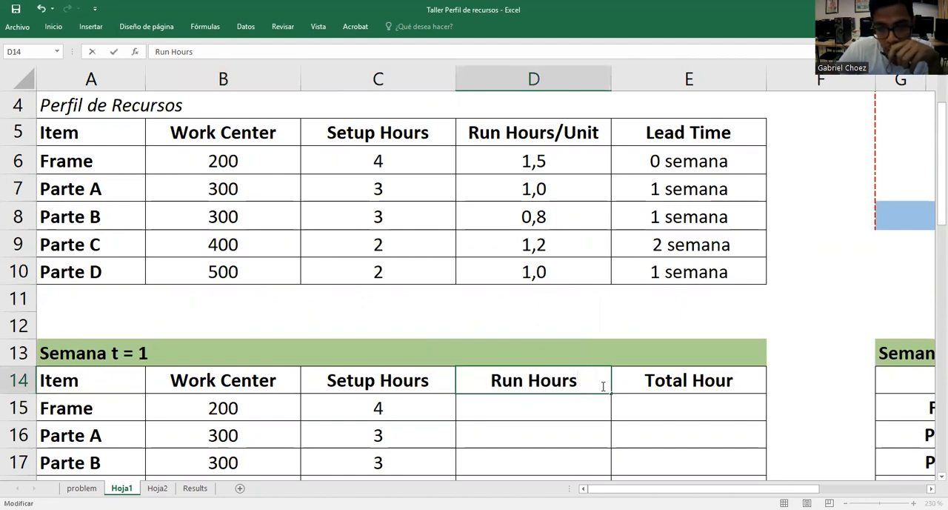
key("Return")
Calculate the Frame's Run Hours in D15 with =D6*$B$2 and fill the formula down through Parte D
type("=")
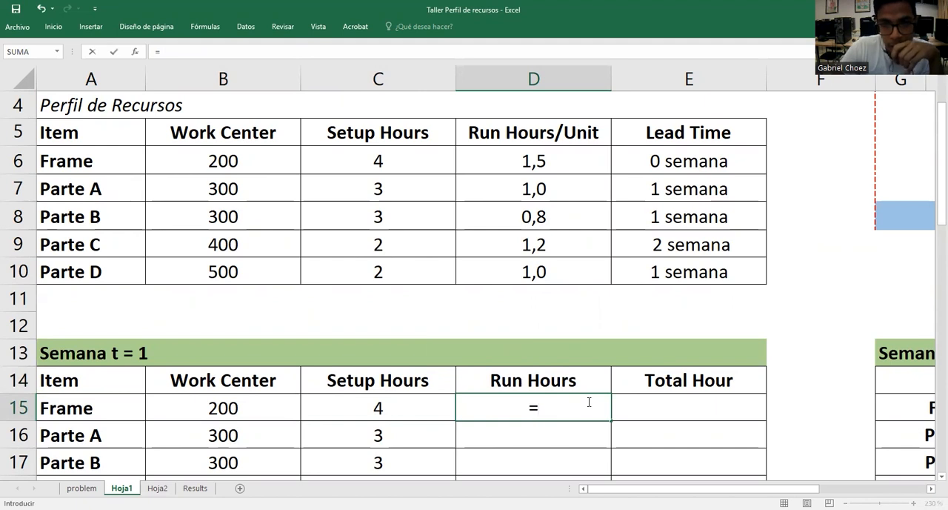
left_click(560, 161)
type("*")
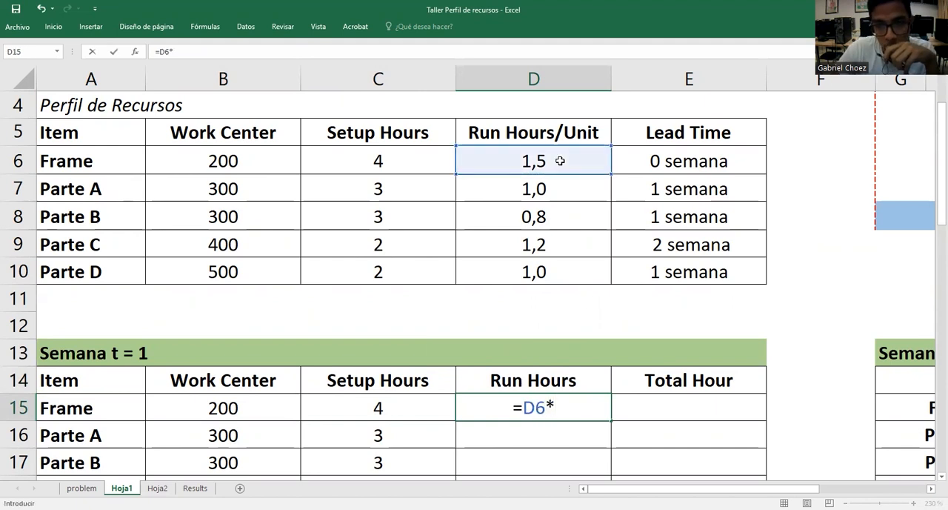
scroll(560, 160, "up", 1)
left_click(226, 131)
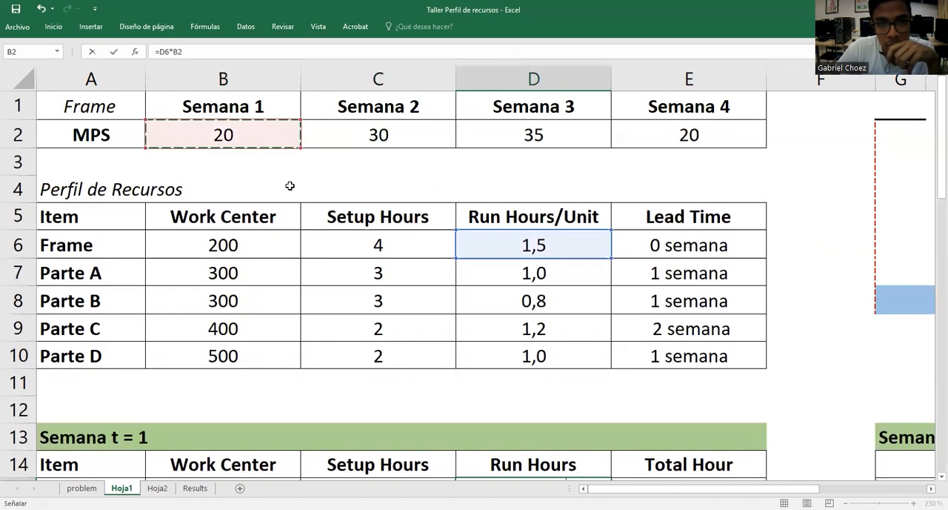
key("F4")
scroll(290, 186, "down", 3)
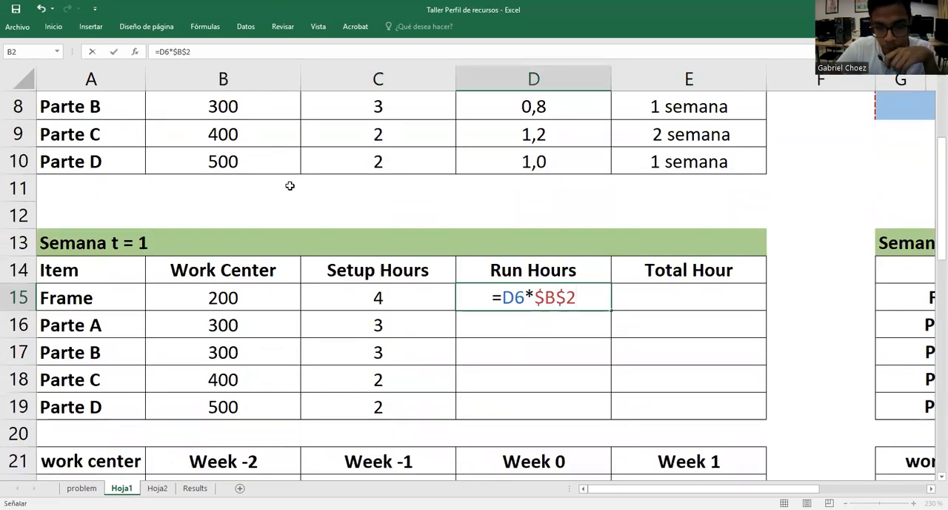
key("Return")
left_click(564, 289)
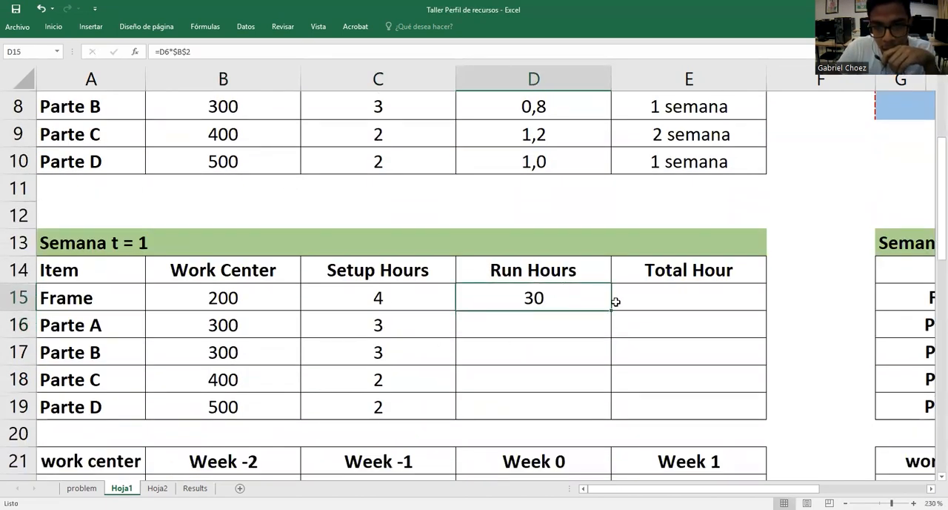
double_click(612, 308)
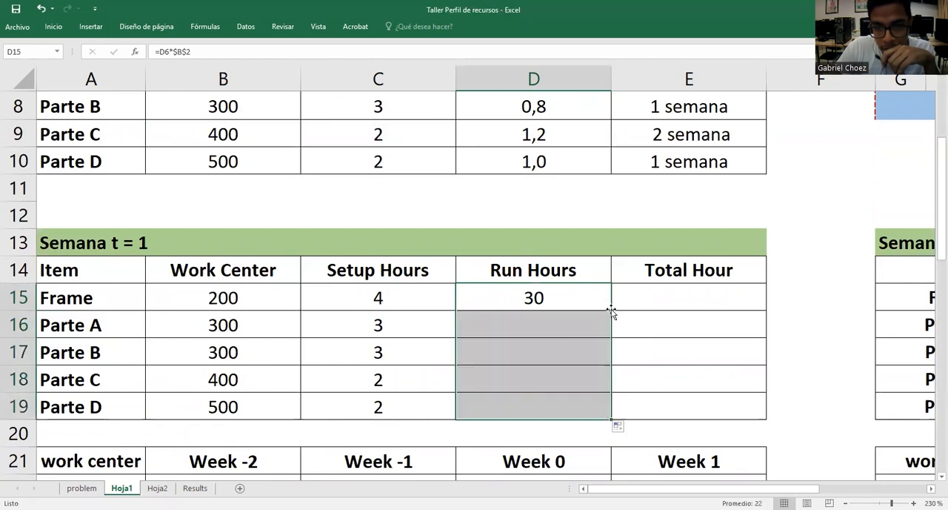
Check which cells Parte D's Run Hours formula references, and look over the filled Run Hours column
left_click(563, 381)
double_click(563, 409)
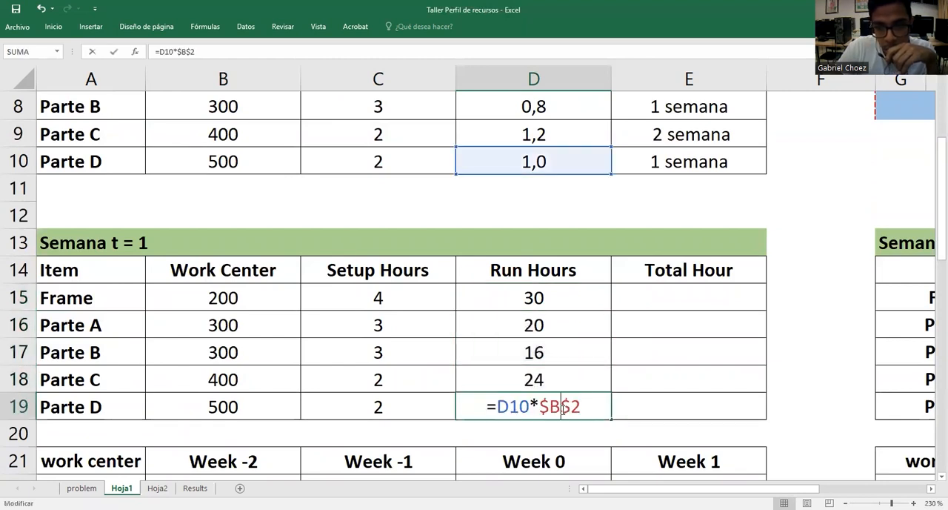
scroll(569, 311, "up", 3)
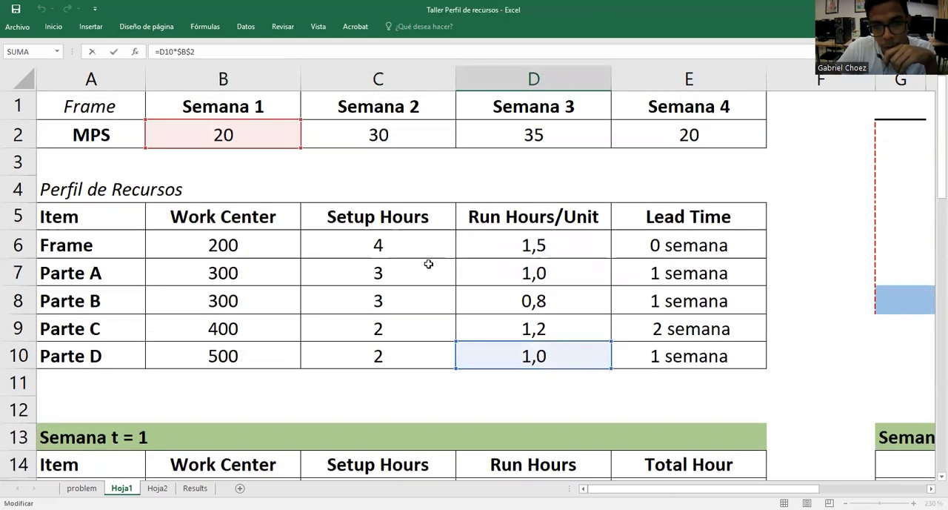
scroll(460, 289, "down", 3)
key("Return")
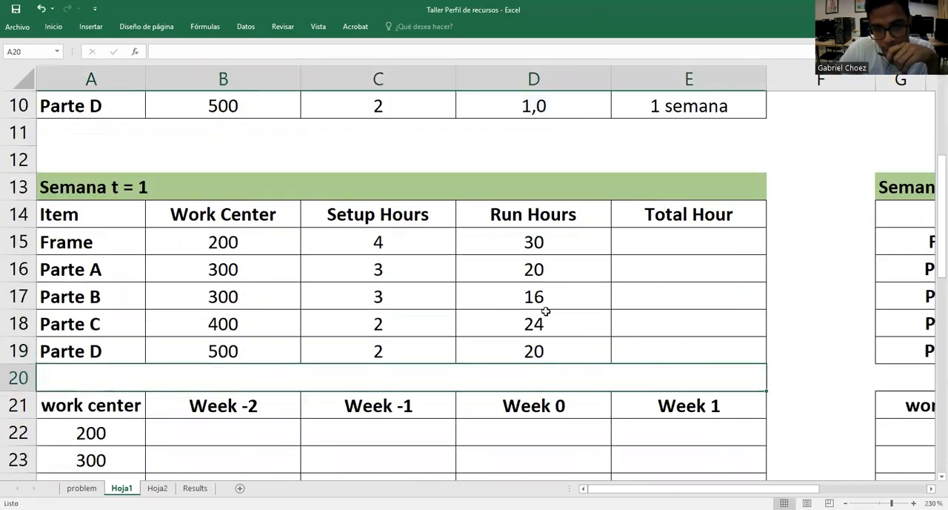
left_click(585, 343)
left_click(582, 250)
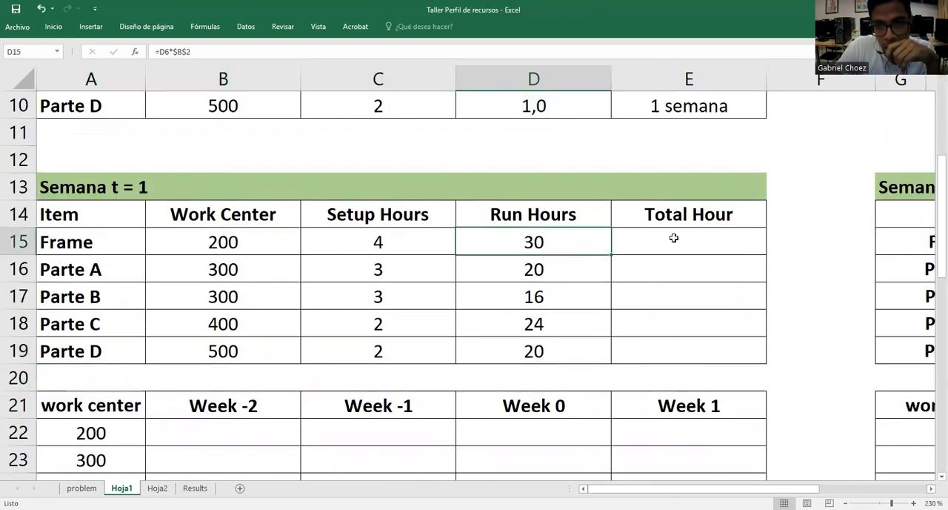
Calculate the Frame's Total Hour in E15 with =D15+C15 and fill the formula down through Parte D
left_click(419, 220)
left_click(520, 215)
left_click(669, 237)
double_click(669, 237)
type("=")
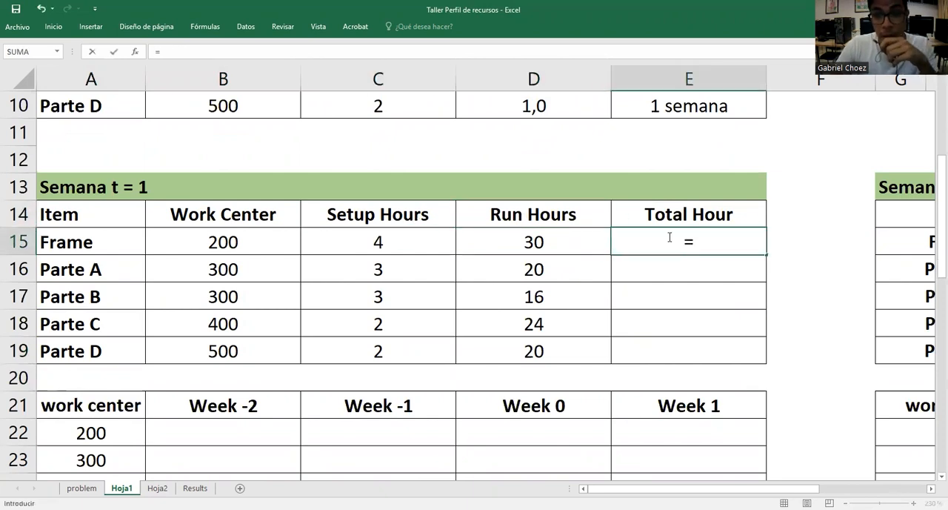
left_click(538, 240)
type("+")
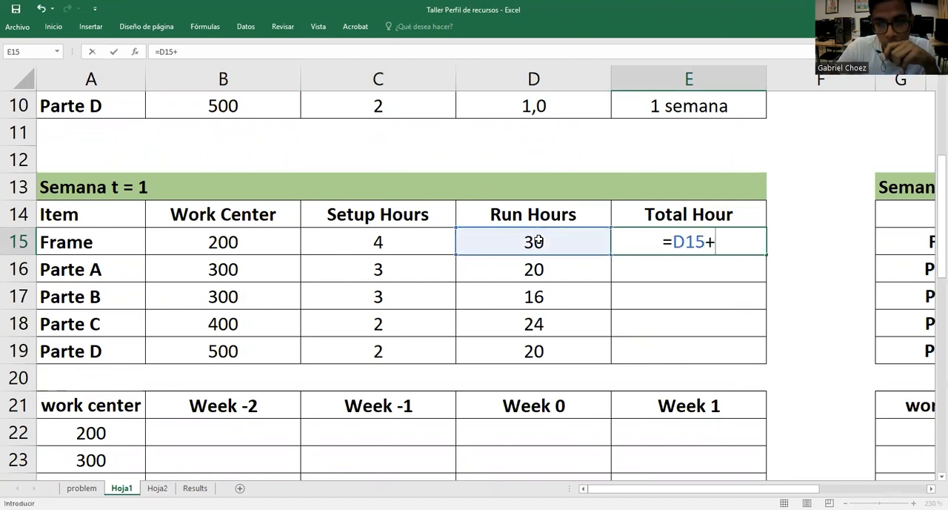
left_click(393, 238)
key("Return")
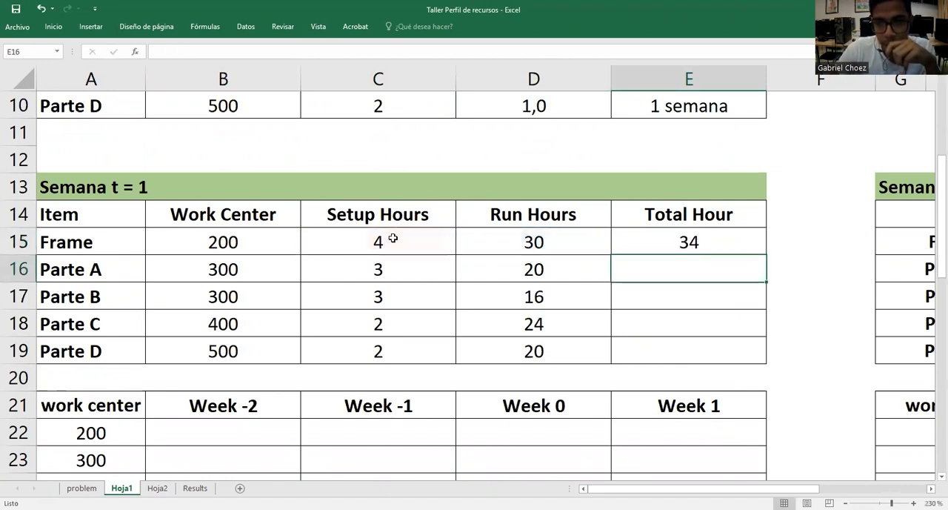
left_click(698, 243)
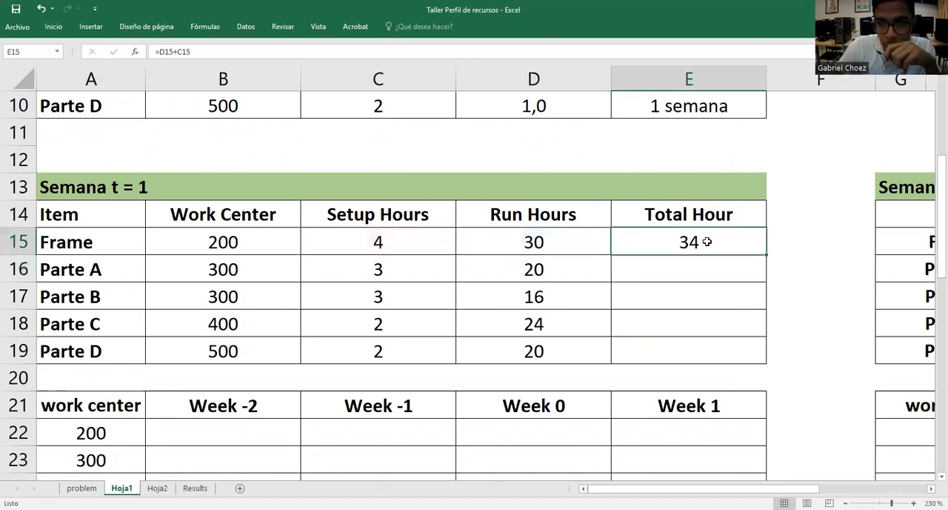
double_click(763, 255)
Check which cells the Frame's Total Hour formula in E15 references
left_click(796, 262)
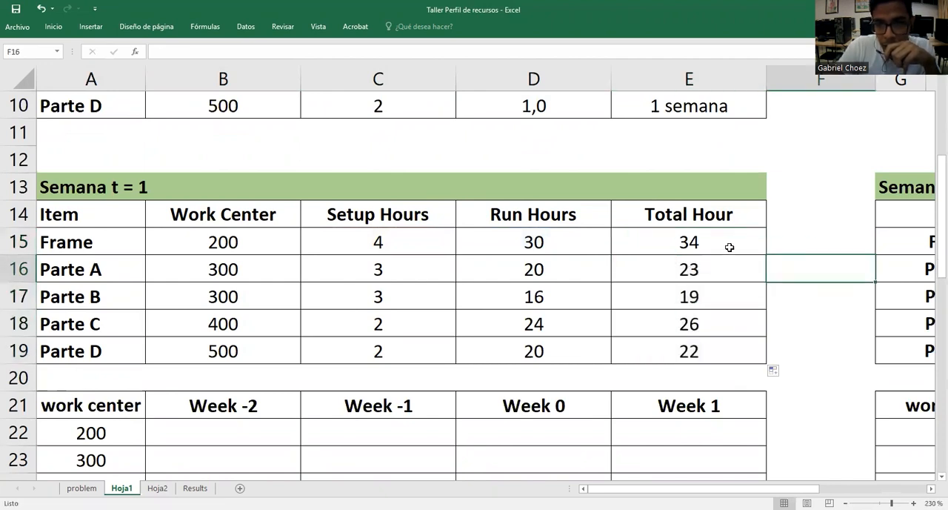
double_click(730, 247)
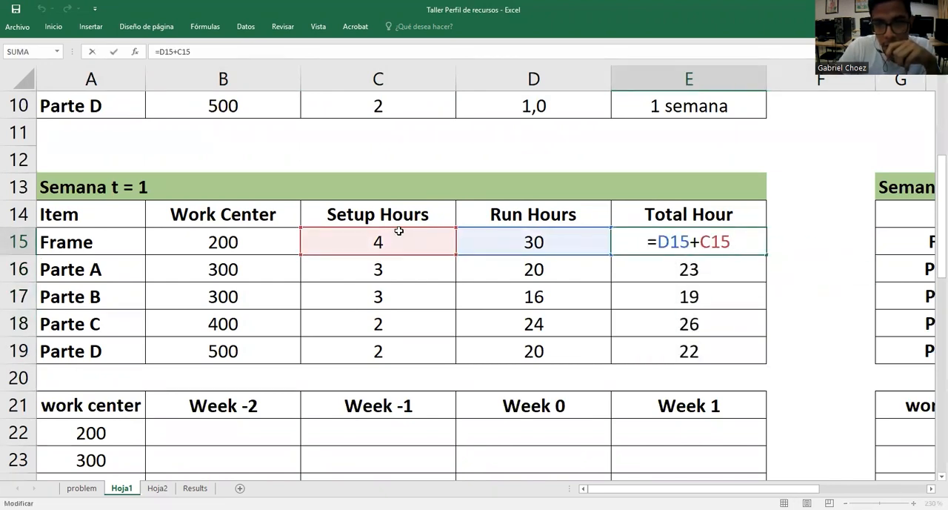
key("Return")
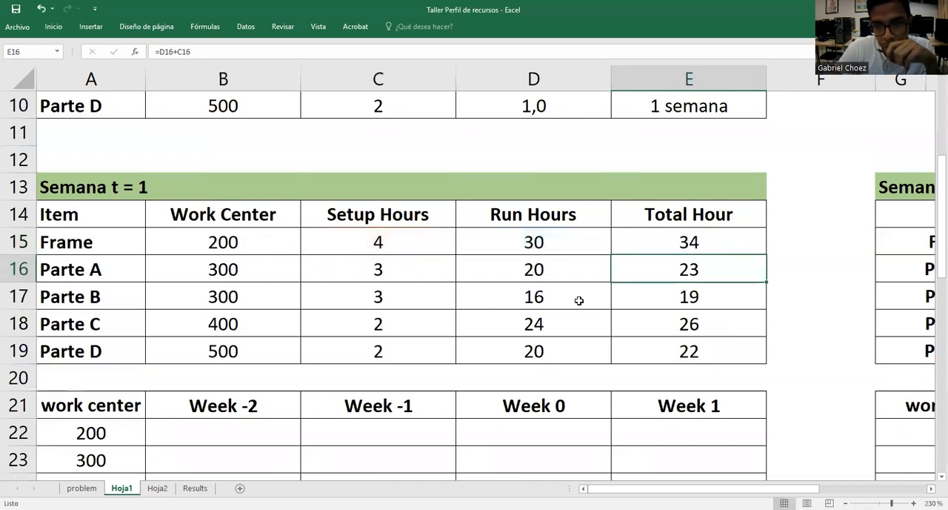
Look over Parte C's Total Hour formula and Setup Hours in the Semana t = 1 table
left_click(811, 299)
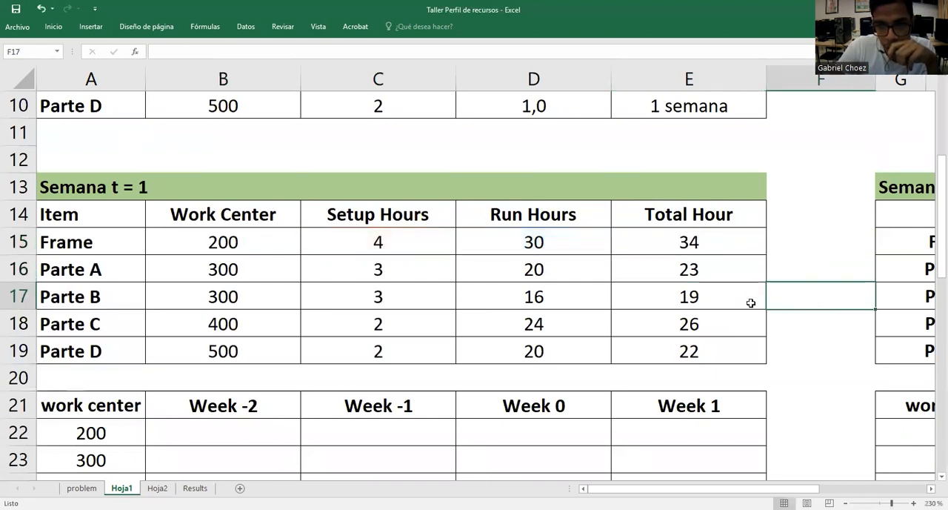
left_click(16, 323)
left_click(113, 324)
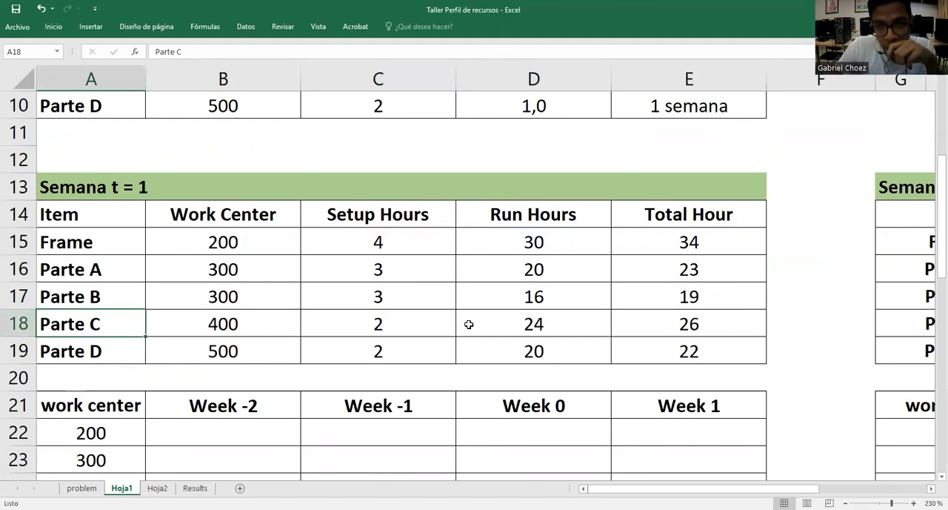
left_click(711, 327)
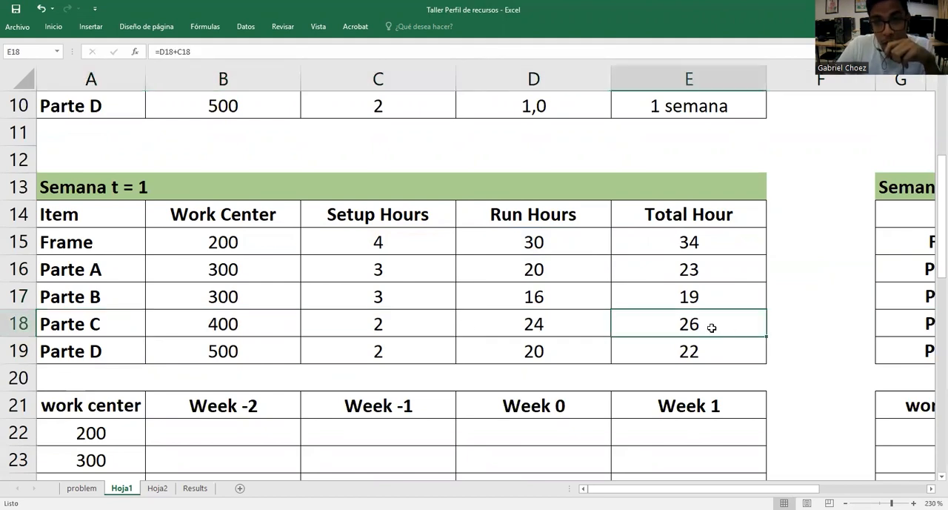
left_click(405, 322)
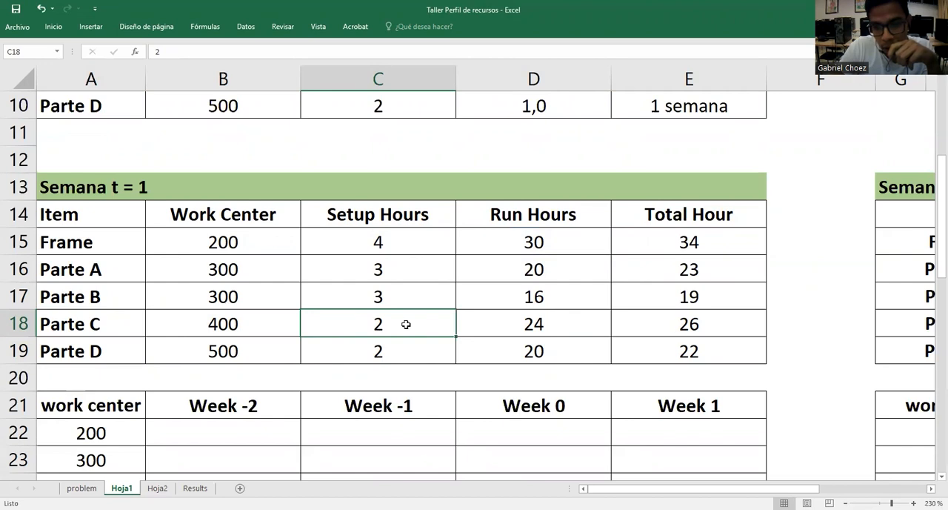
Examine the time-phased diagram to see in which period the Frame needs work center 200
scroll(790, 319, "down", 2)
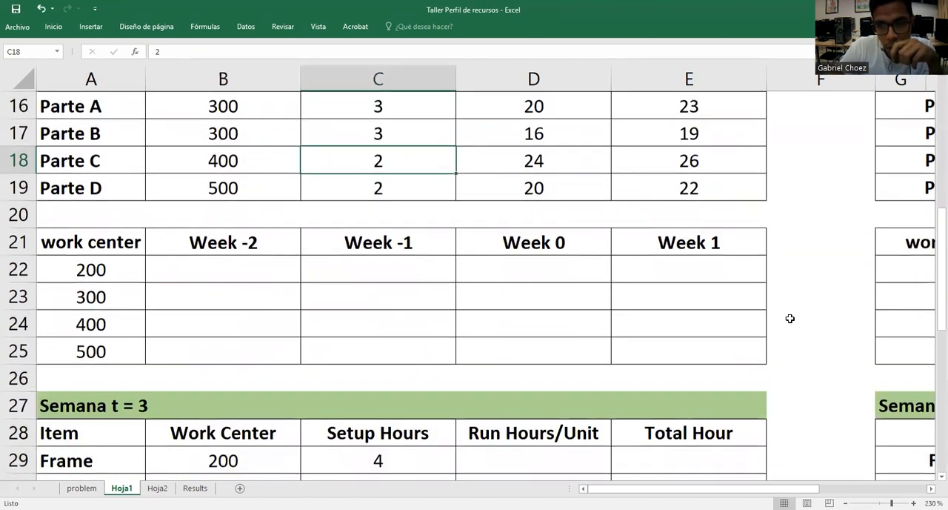
left_click(13, 269)
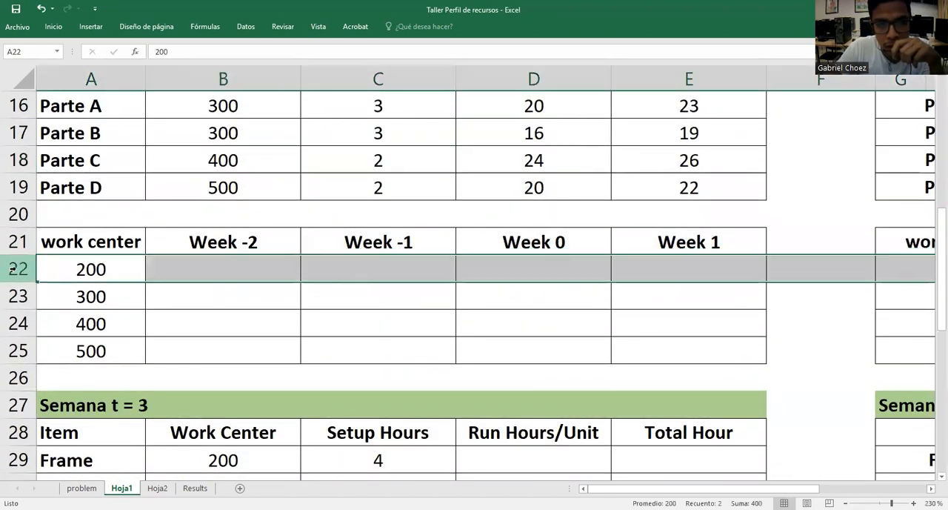
left_click(674, 267)
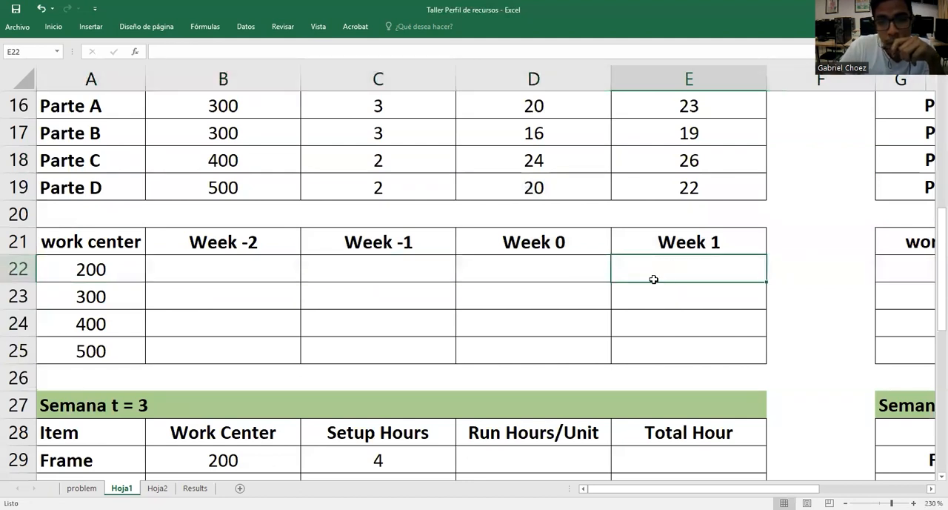
left_click_drag(806, 488, 895, 487)
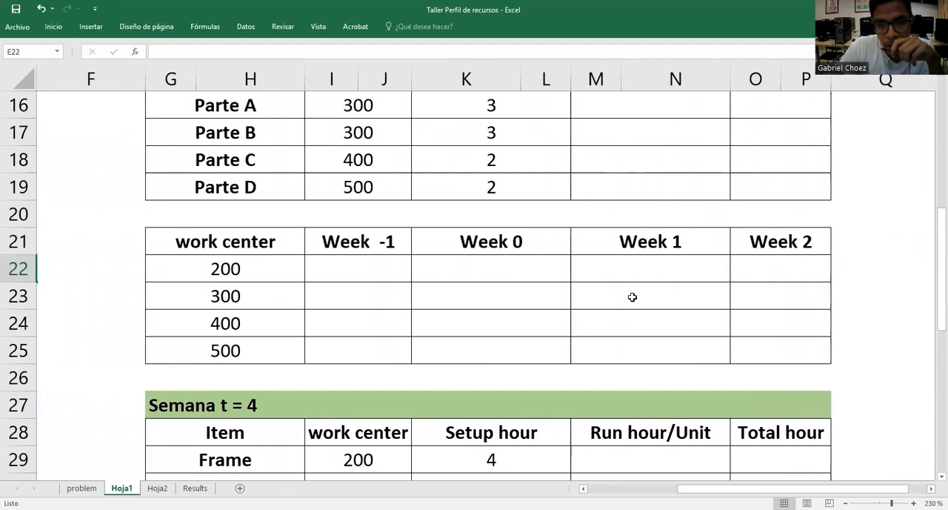
scroll(632, 297, "up", 5)
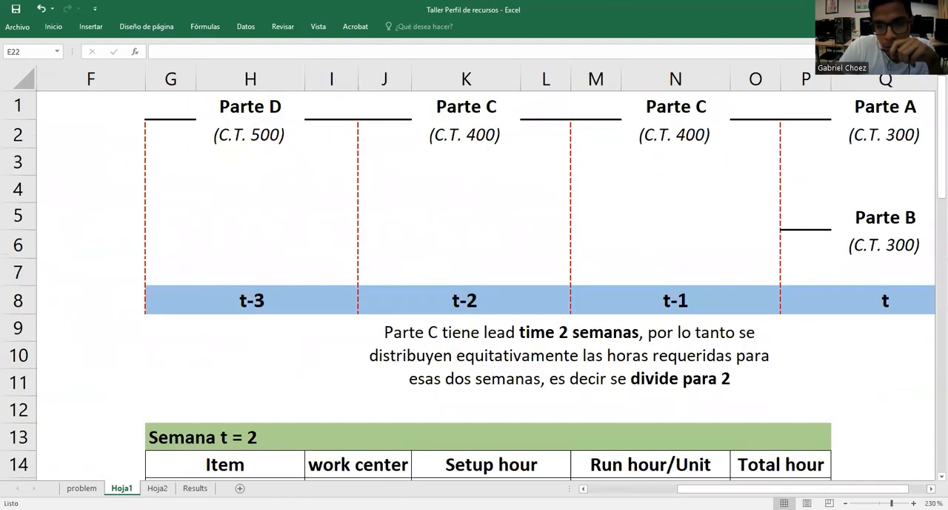
left_click_drag(793, 487, 810, 488)
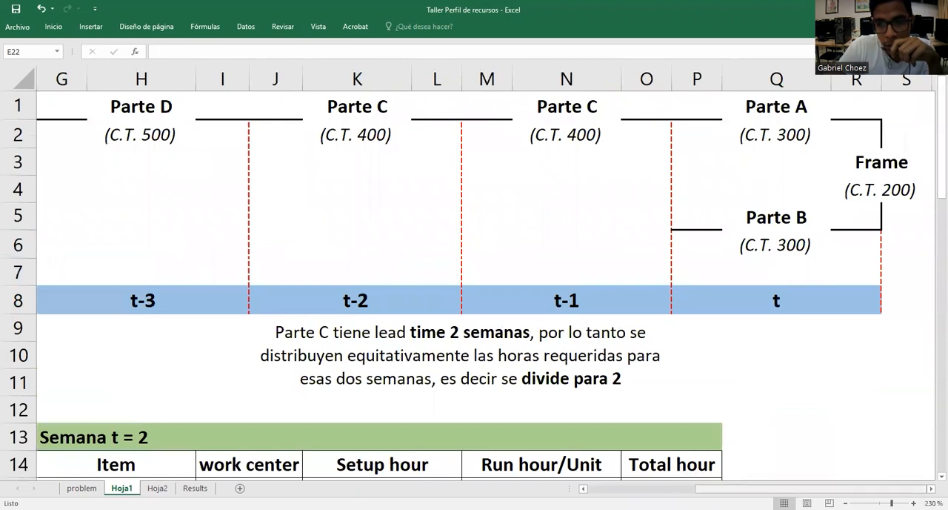
left_click(780, 305)
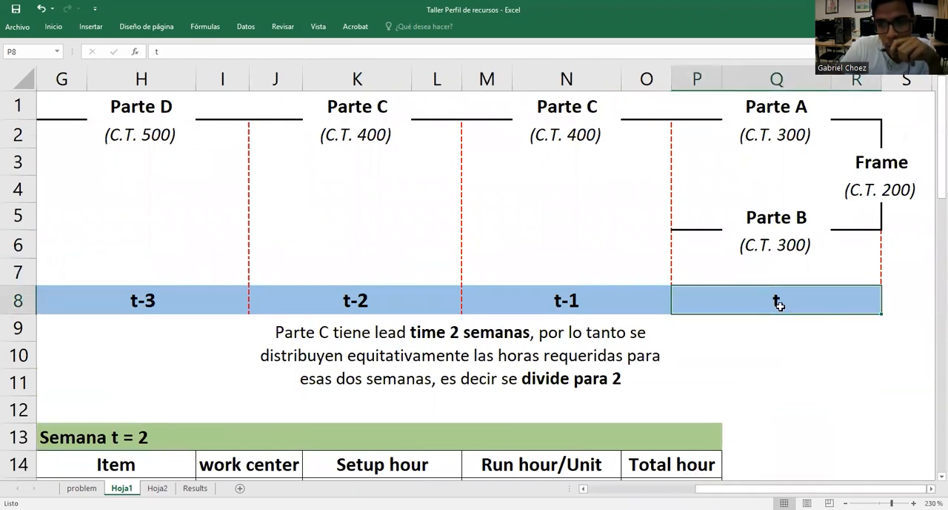
left_click(894, 190)
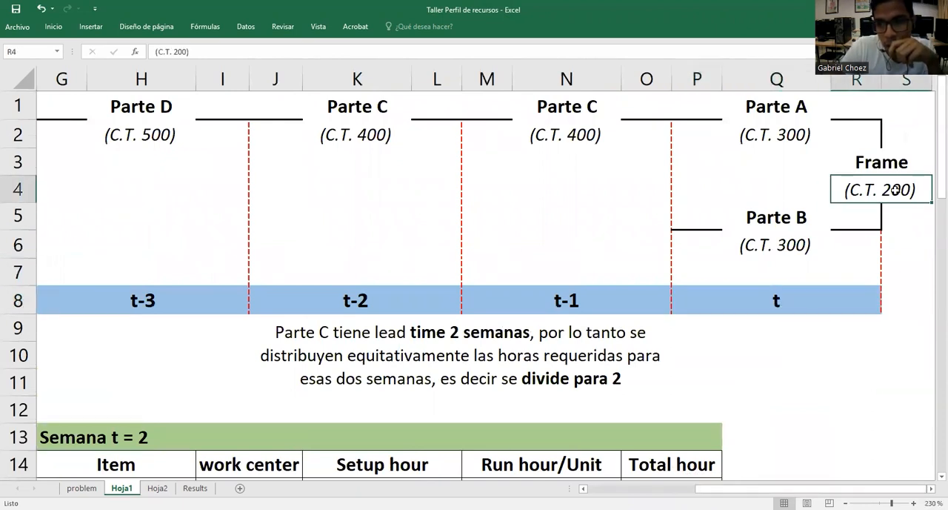
left_click(803, 134)
left_click(803, 247)
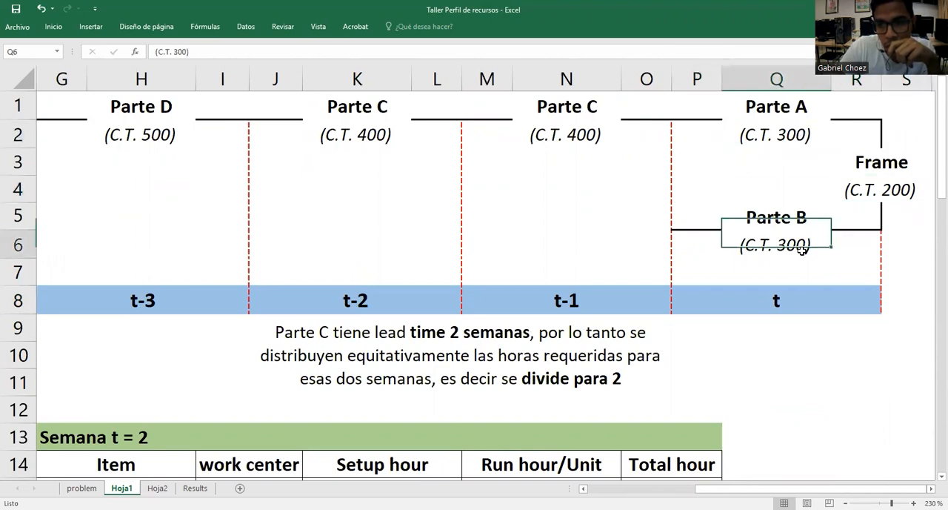
left_click(805, 300)
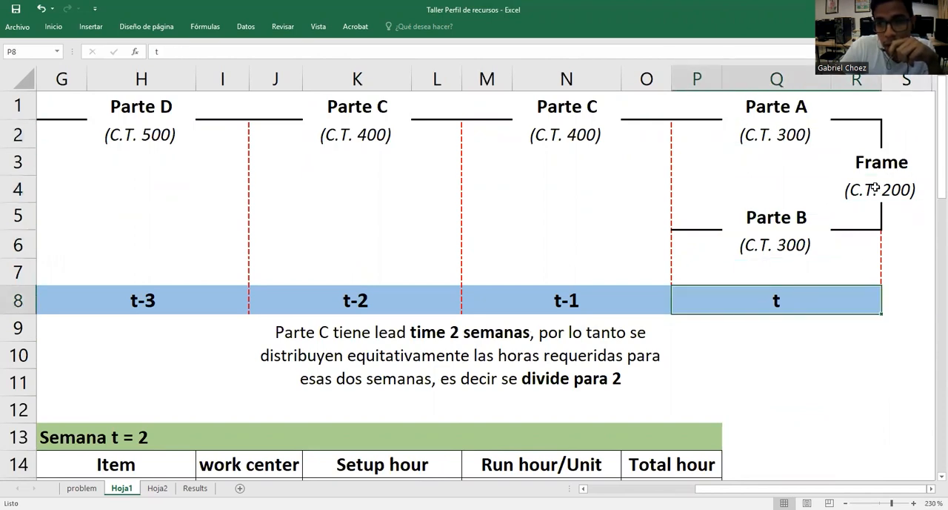
left_click(875, 188)
left_click(885, 163)
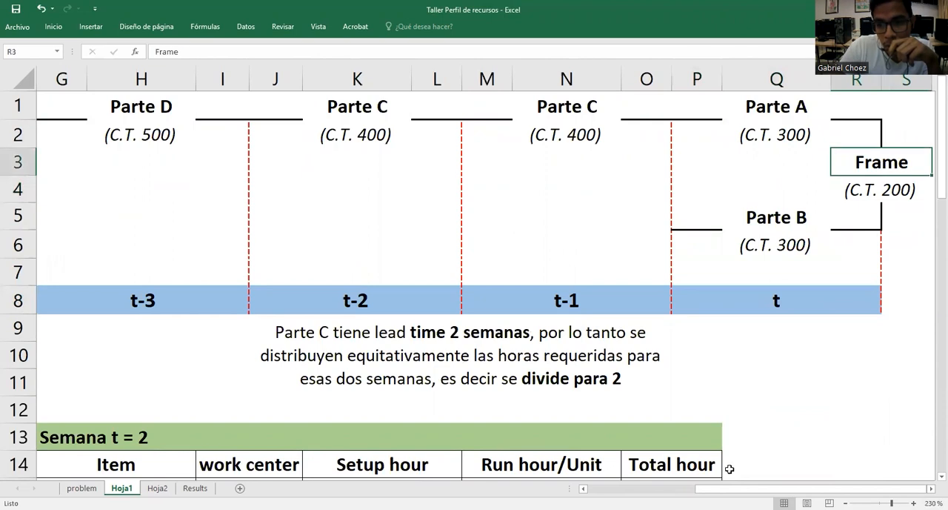
Fill in work center 200's Week 1 hours in E22 with =E15, the Frame's Total Hour for Semana t = 1
scroll(209, 383, "left", 5)
scroll(210, 383, "down", 4)
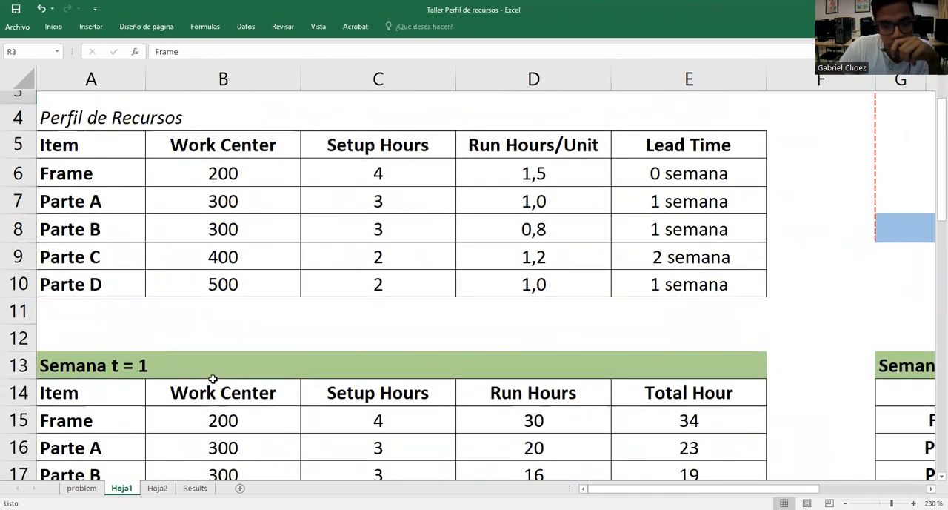
scroll(212, 379, "down", 1)
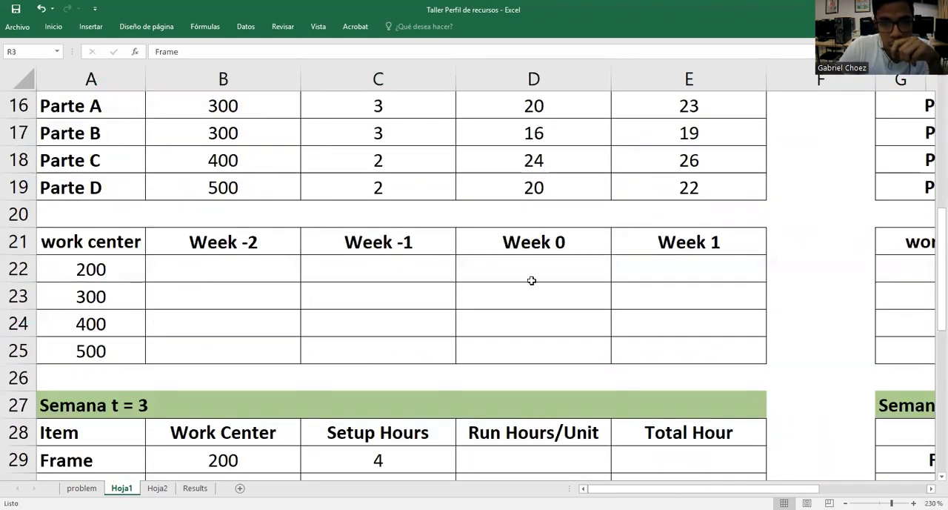
left_click(696, 267)
scroll(809, 277, "up", 1)
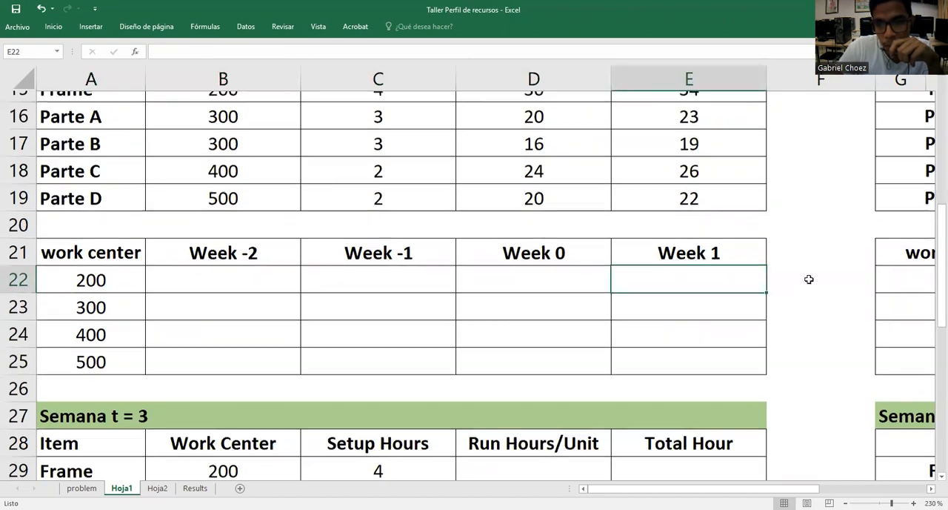
type("=")
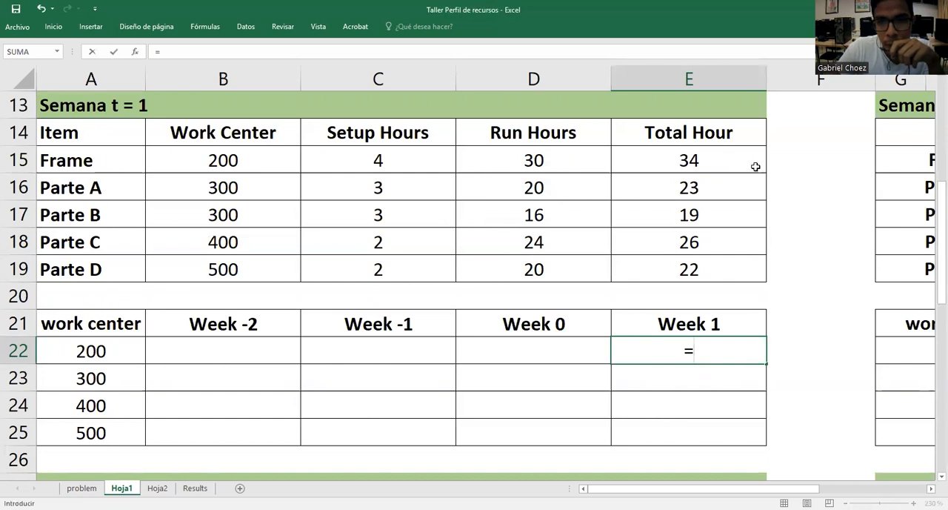
left_click(732, 158)
key("Return")
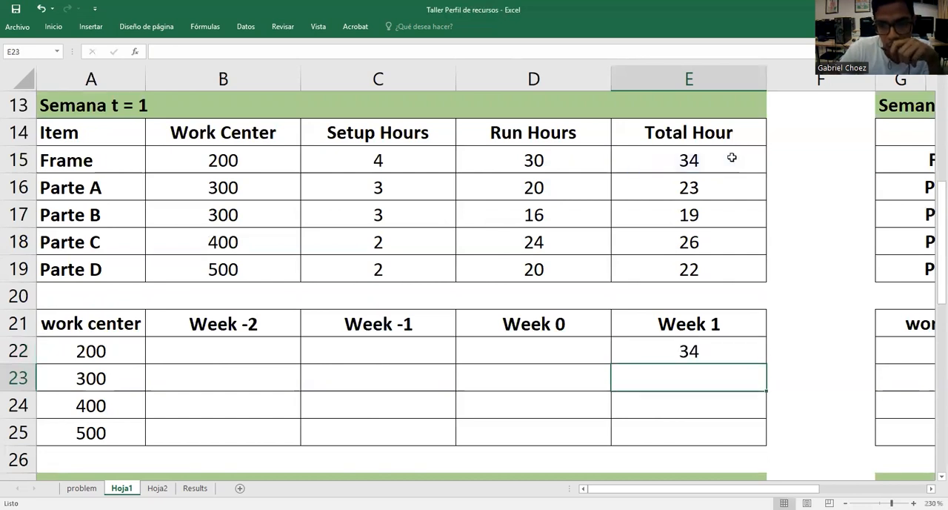
Examine the time-phased diagram to see in which period Parte A and Parte B need work center 300
left_click(55, 378)
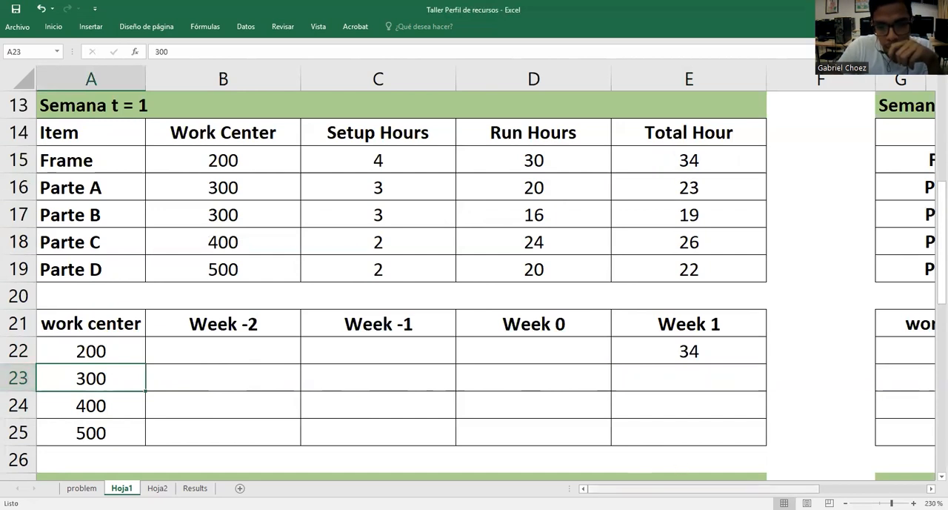
scroll(692, 379, "right", 6)
scroll(692, 379, "up", 4)
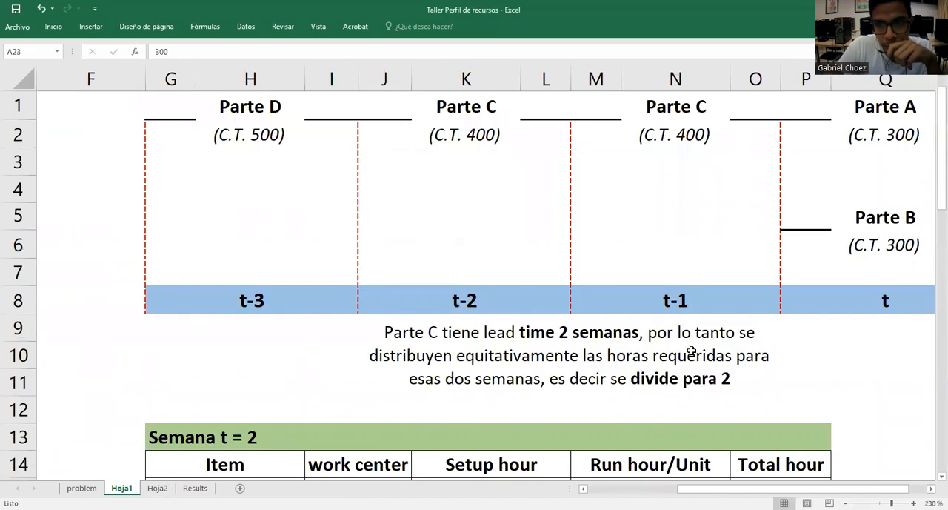
scroll(779, 362, "right", 2)
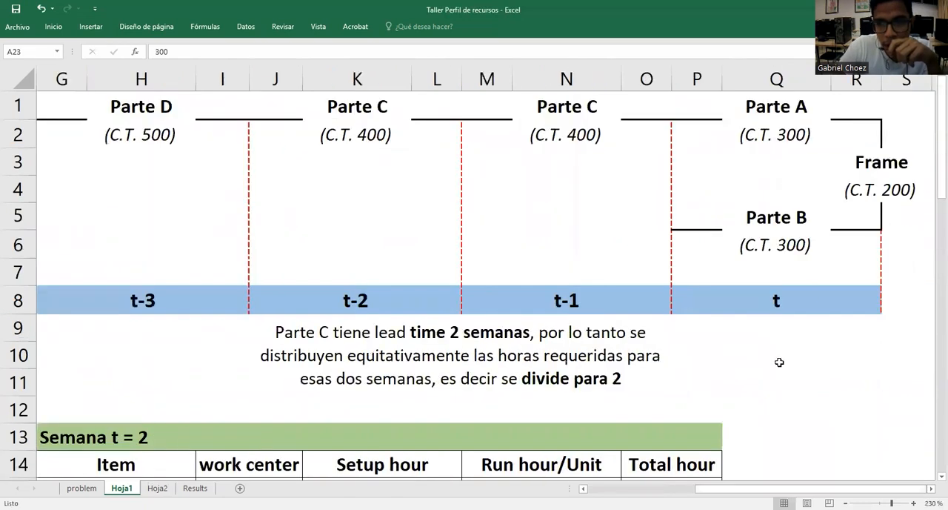
left_click(766, 143)
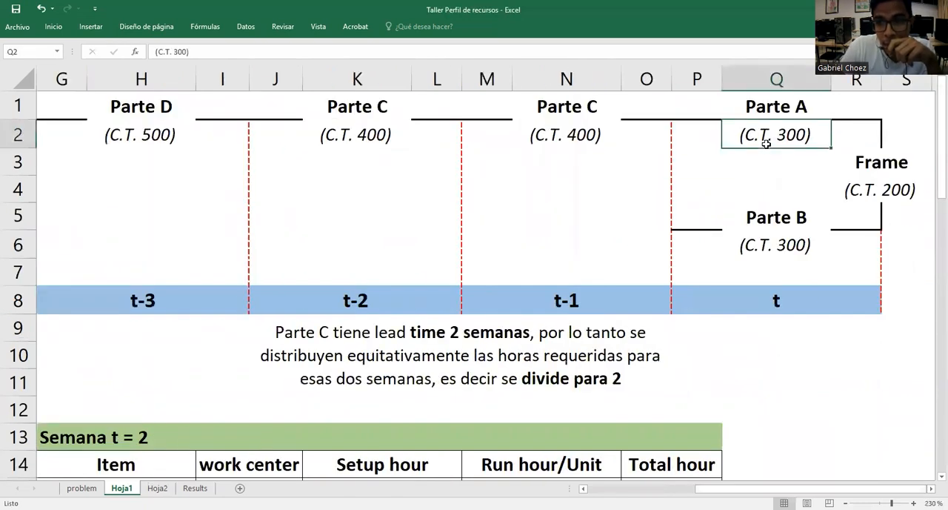
left_click(777, 103)
left_click(787, 217)
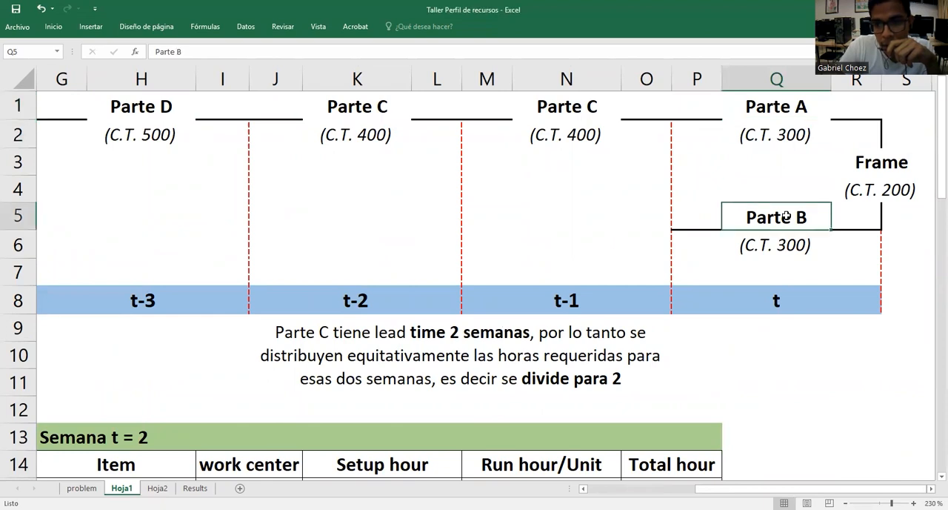
left_click(801, 296)
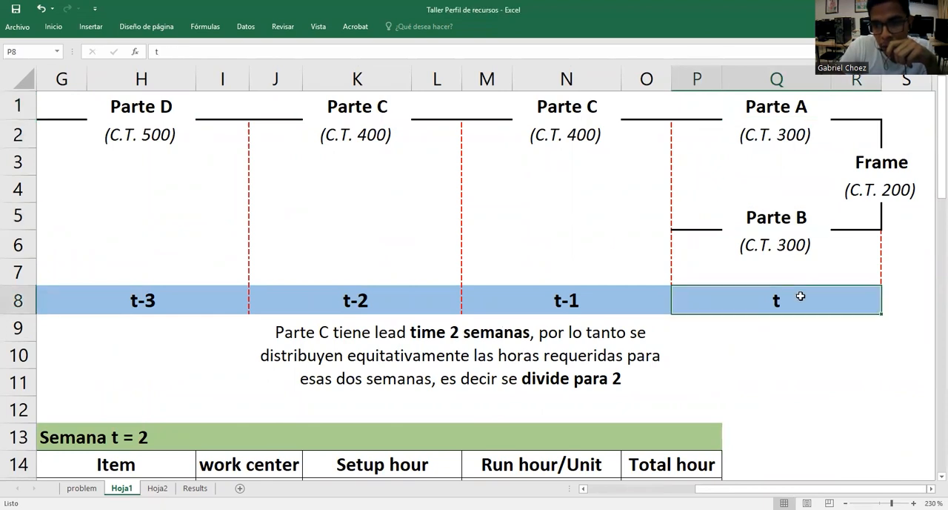
left_click(788, 135)
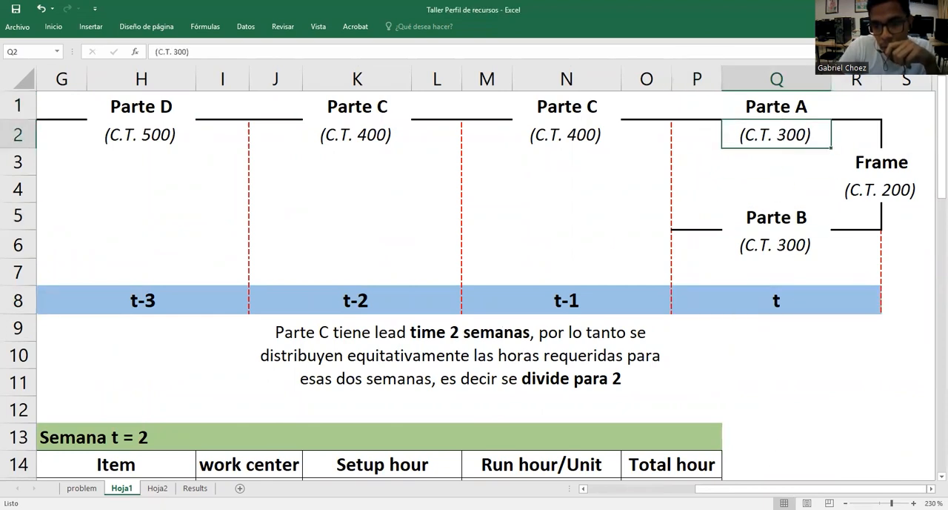
Calculate work center 300's Week 1 hours in E23 with =E16+E17, adding the Total Hour of Parte A and Parte B
left_click_drag(778, 489, 571, 465)
scroll(566, 378, "down", 4)
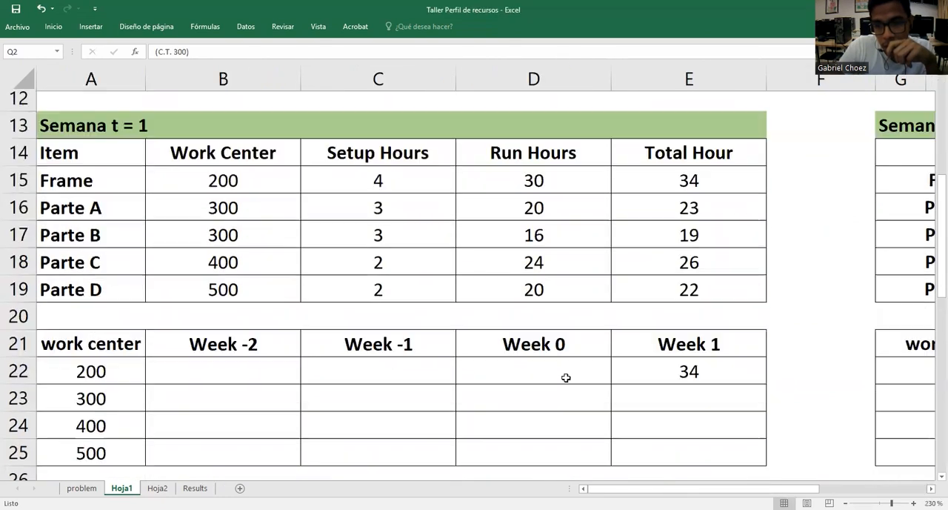
scroll(566, 378, "down", 1)
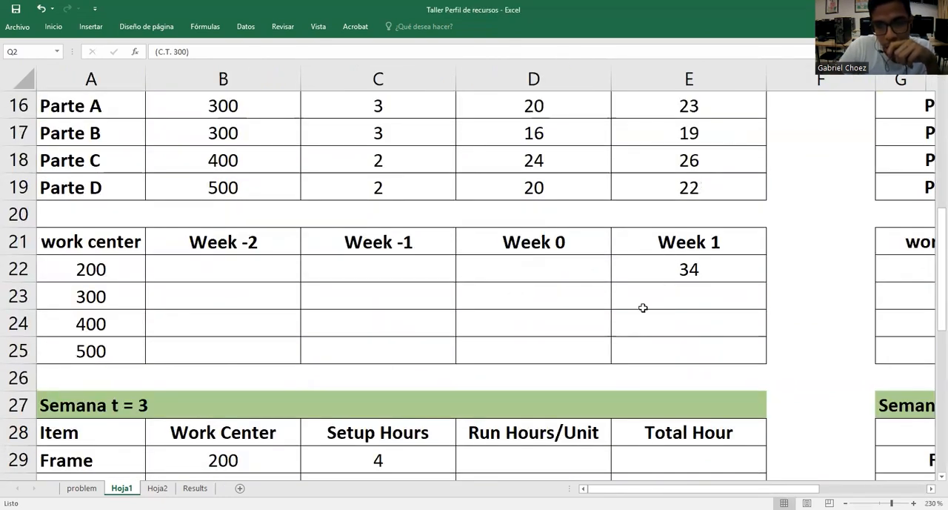
scroll(643, 311, "up", 1)
double_click(705, 380)
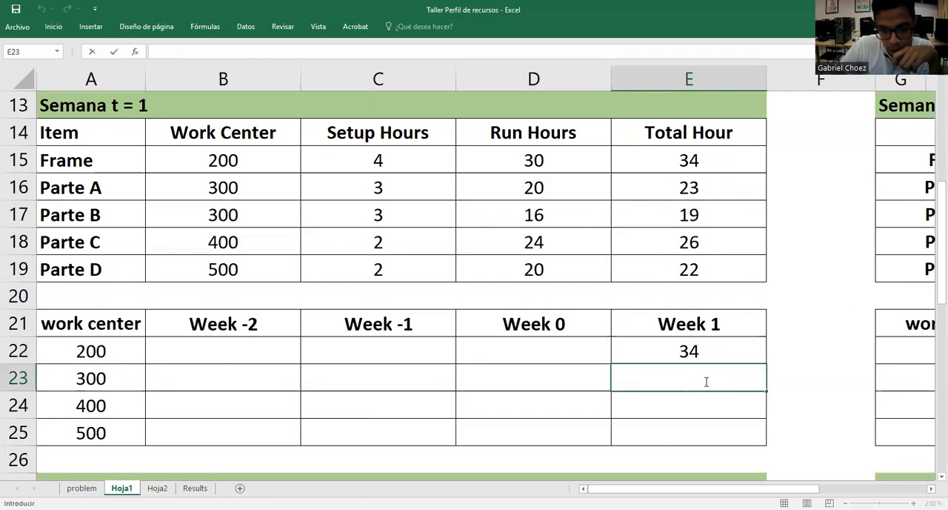
type("=")
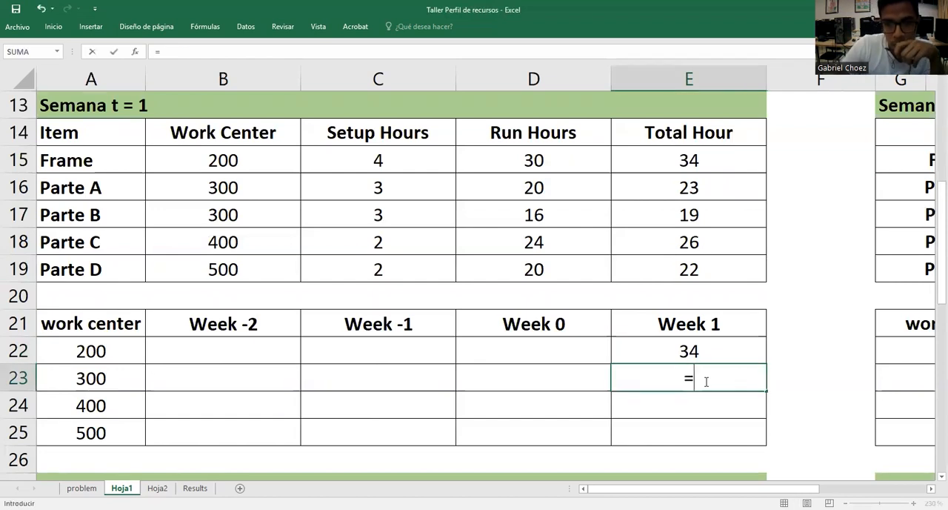
left_click(705, 189)
type("+")
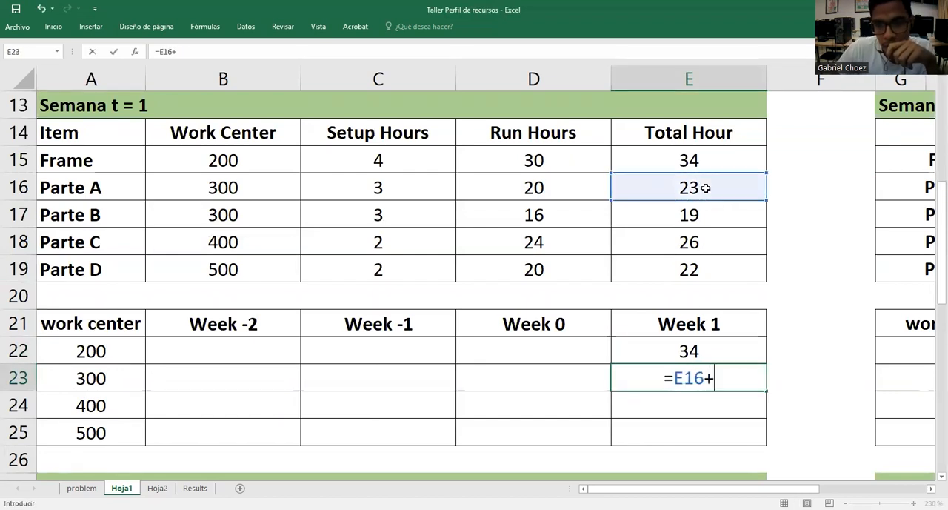
left_click(720, 215)
key("Return")
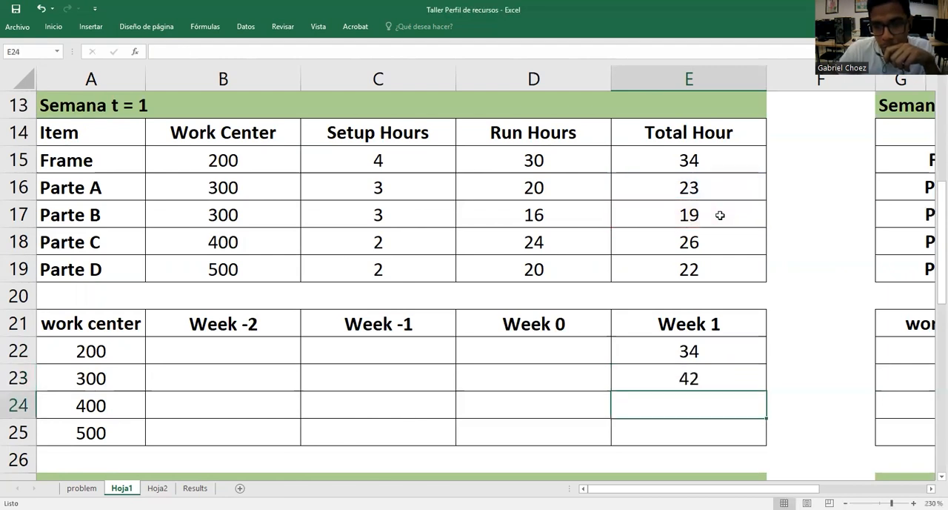
left_click(750, 373)
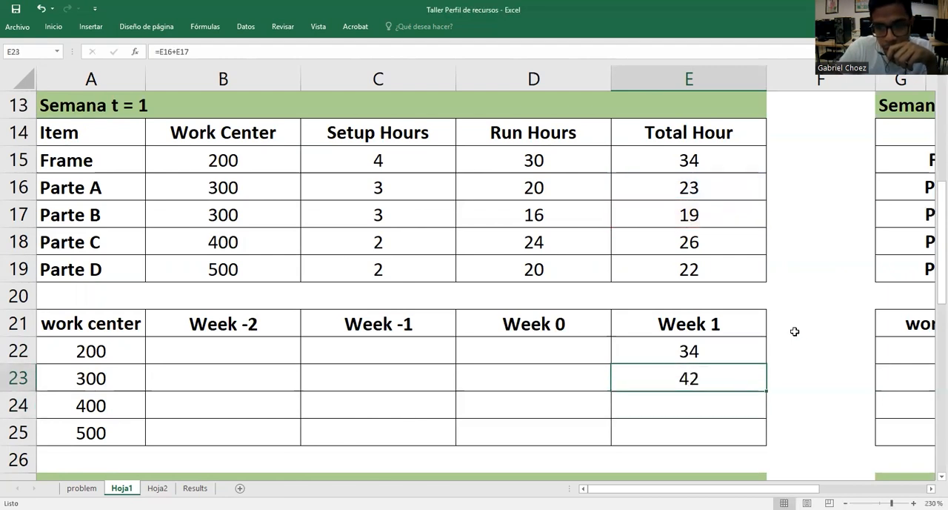
left_click(51, 377)
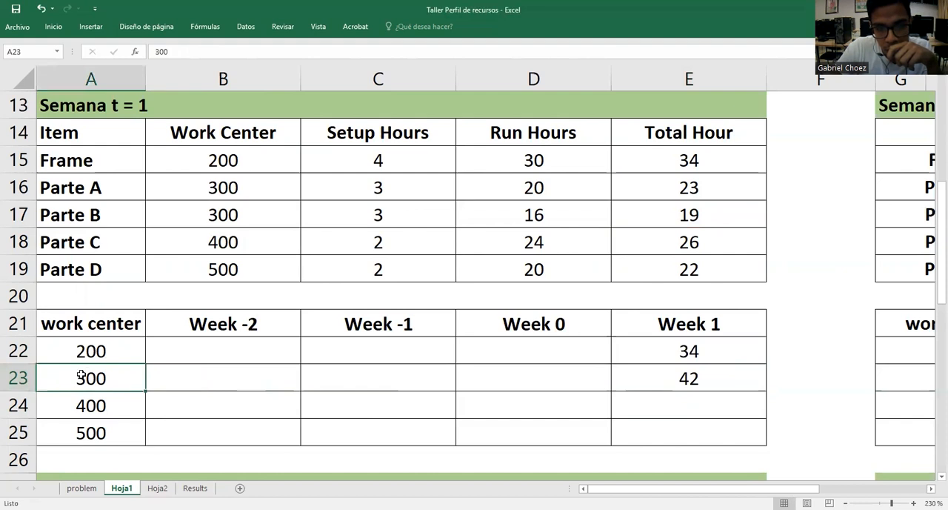
Enter 0 as the Week 1 hours of work centers 400 and 500 in E24 and E25, following the time-phased diagram
left_click(14, 404)
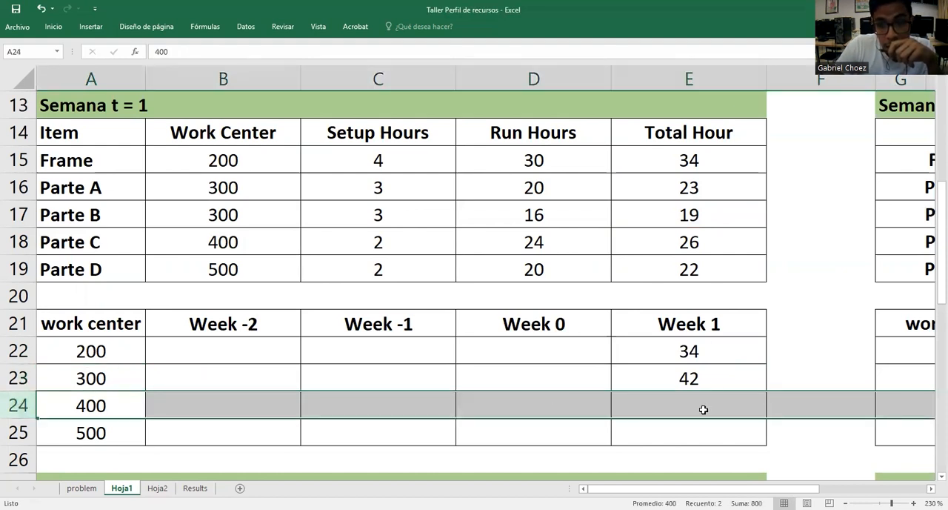
left_click(123, 415)
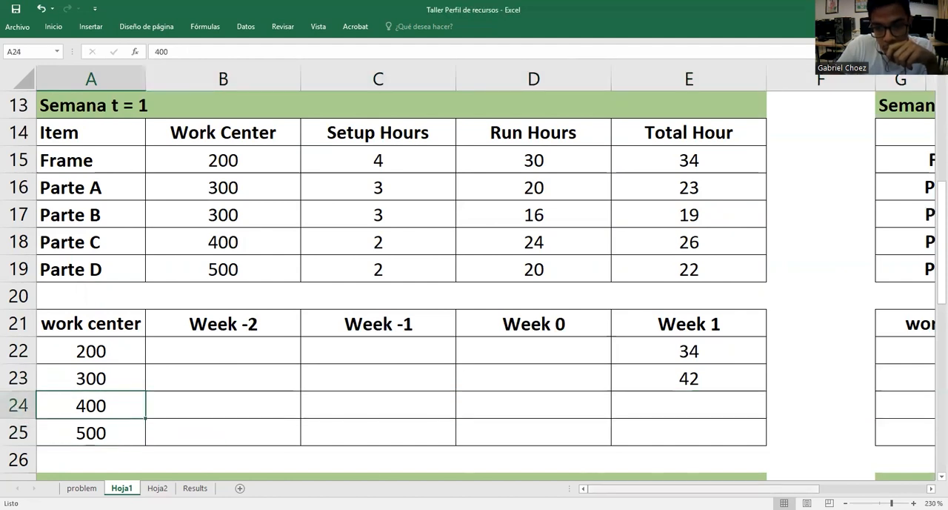
scroll(839, 346, "right", 3)
scroll(840, 346, "up", 4)
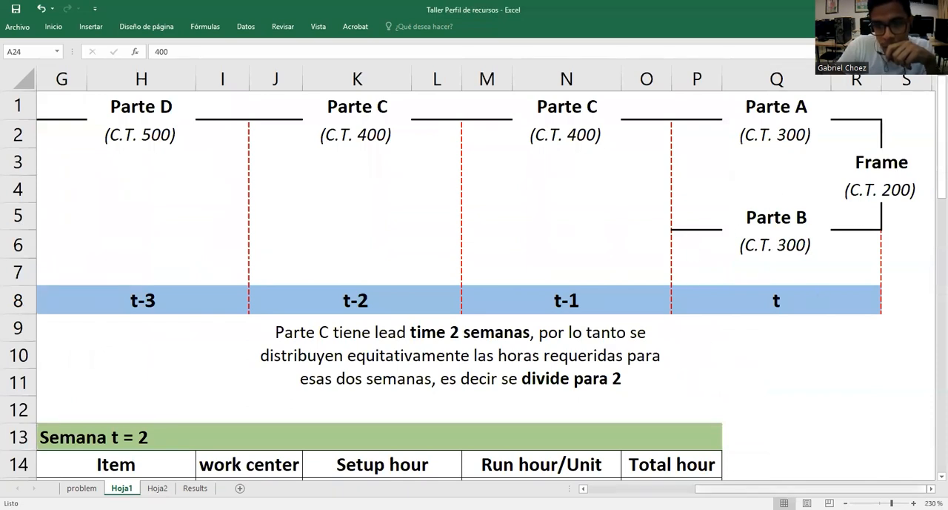
scroll(205, 383, "left", 3)
scroll(205, 383, "down", 5)
left_click(668, 323)
type("0")
key("Return")
type("0")
key("Return")
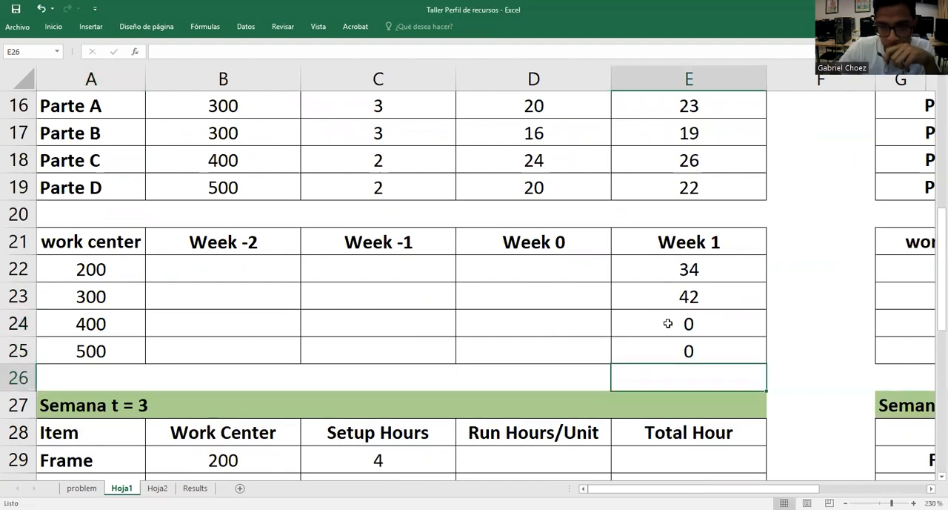
Examine the time-phased diagram to see which work center is needed in period t-1, matching Week 0
left_click(544, 269)
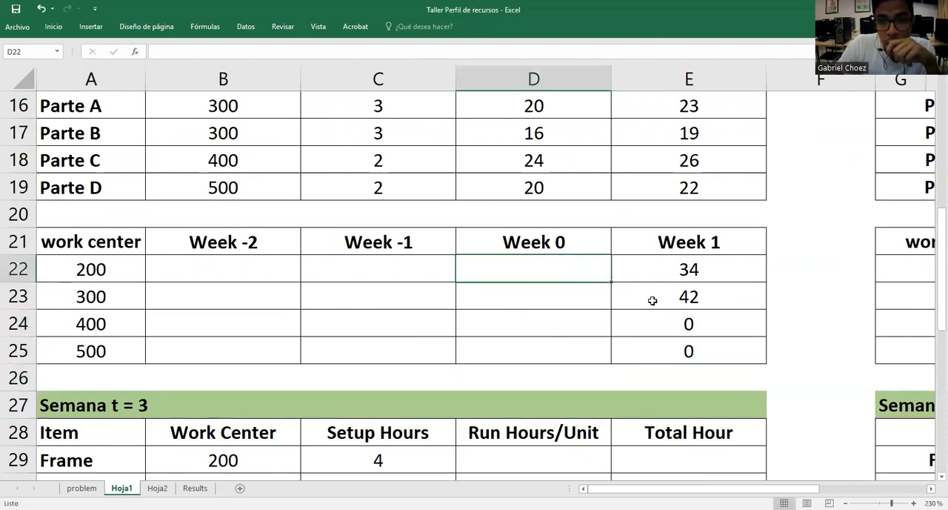
scroll(612, 389, "up", 1)
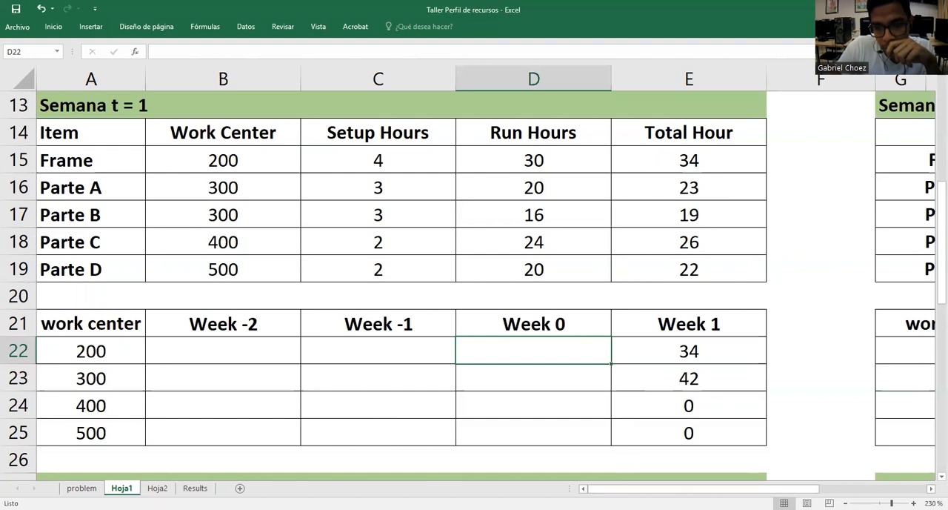
left_click_drag(643, 488, 742, 481)
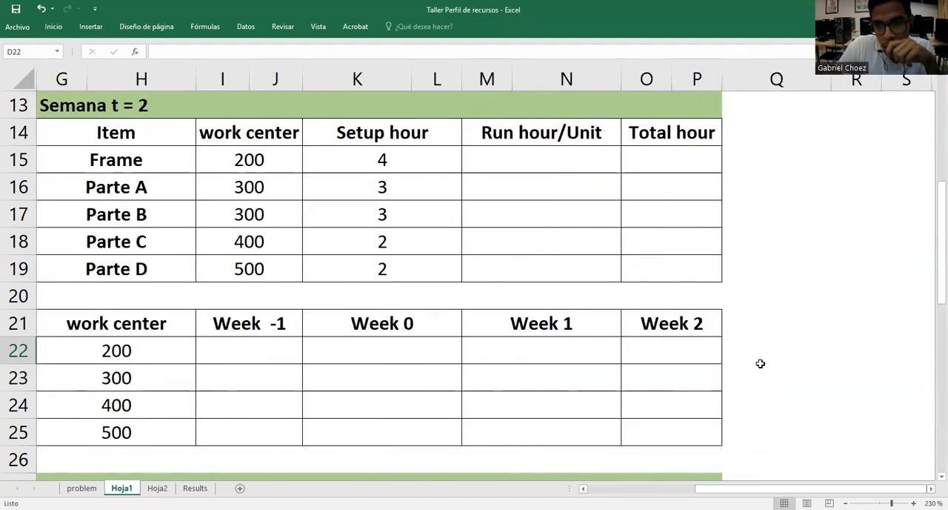
scroll(760, 364, "up", 4)
left_click(608, 302)
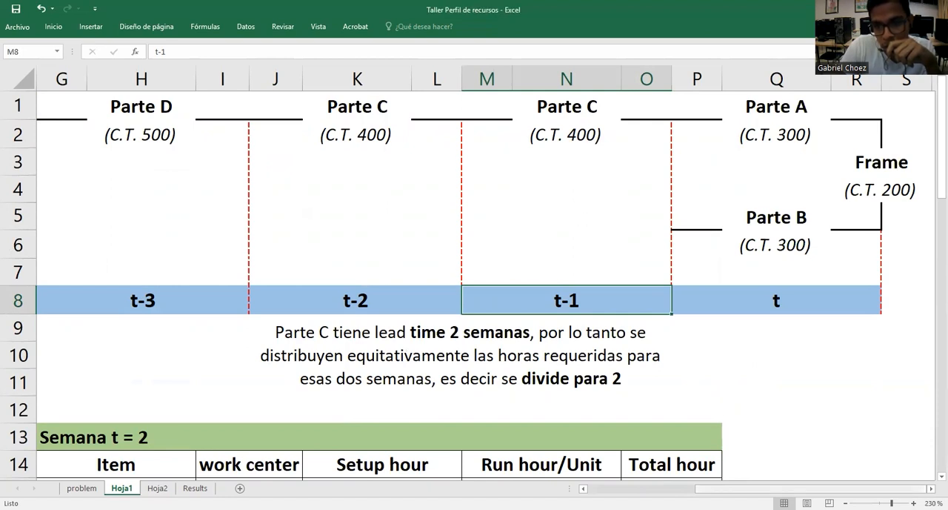
scroll(451, 423, "left", 3)
scroll(403, 384, "down", 6)
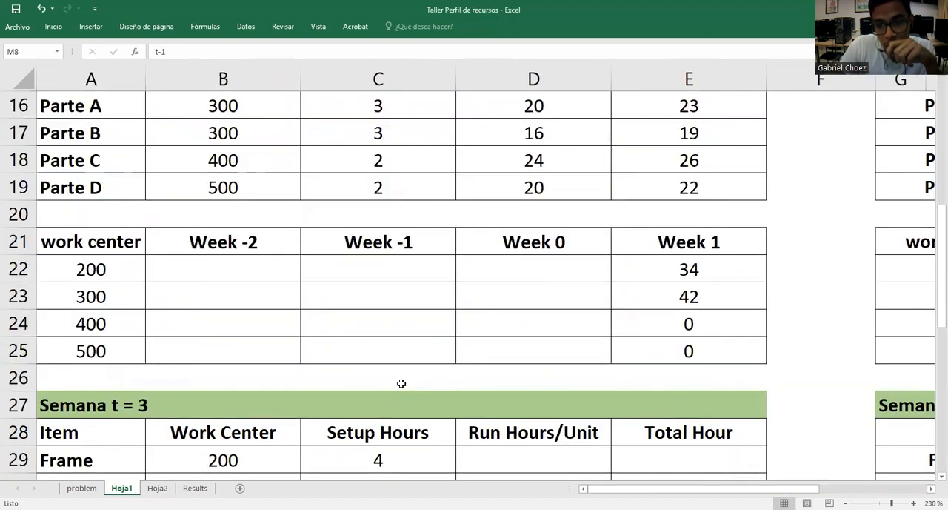
scroll(402, 383, "down", 3)
scroll(402, 383, "up", 5)
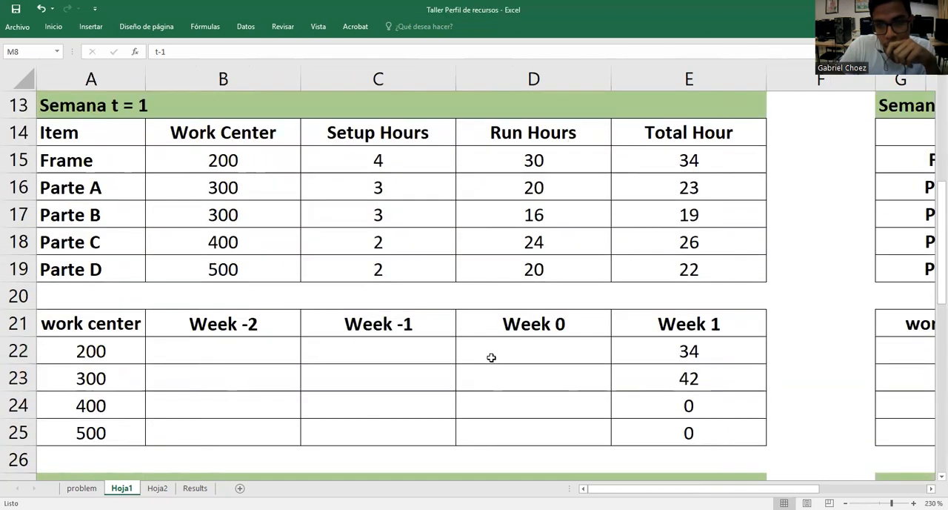
Enter 0 as the Week 0 hours of work centers 200, 300 and 500 in D22, D23 and D25
left_click(511, 353)
type("0")
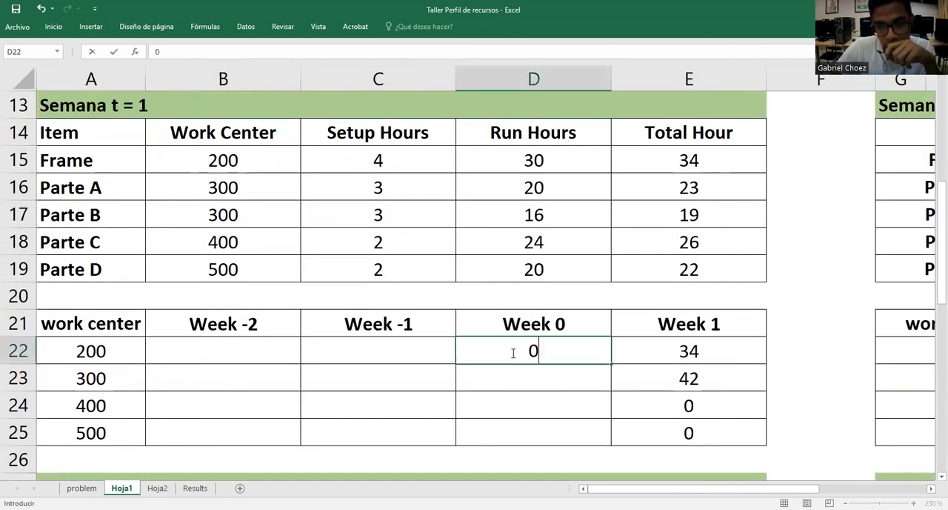
left_click(546, 377)
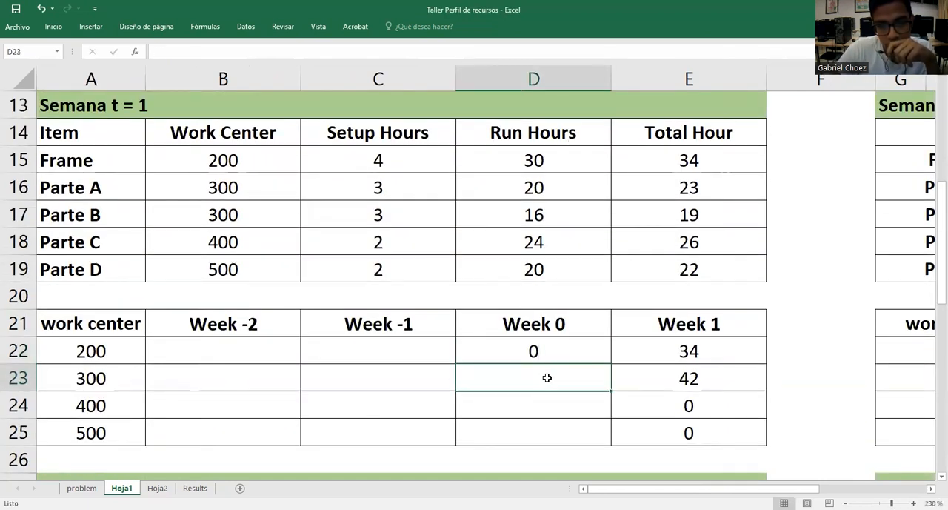
type("0")
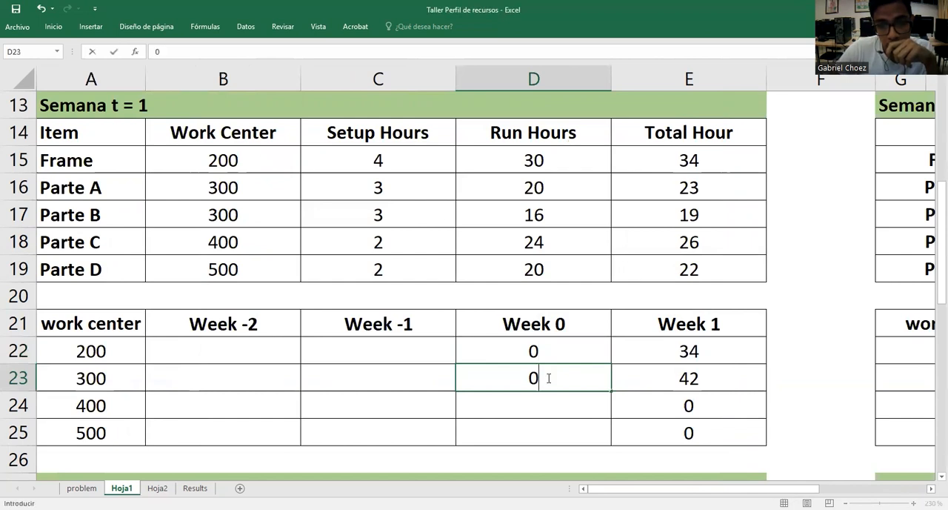
left_click(550, 429)
type("0")
left_click(554, 402)
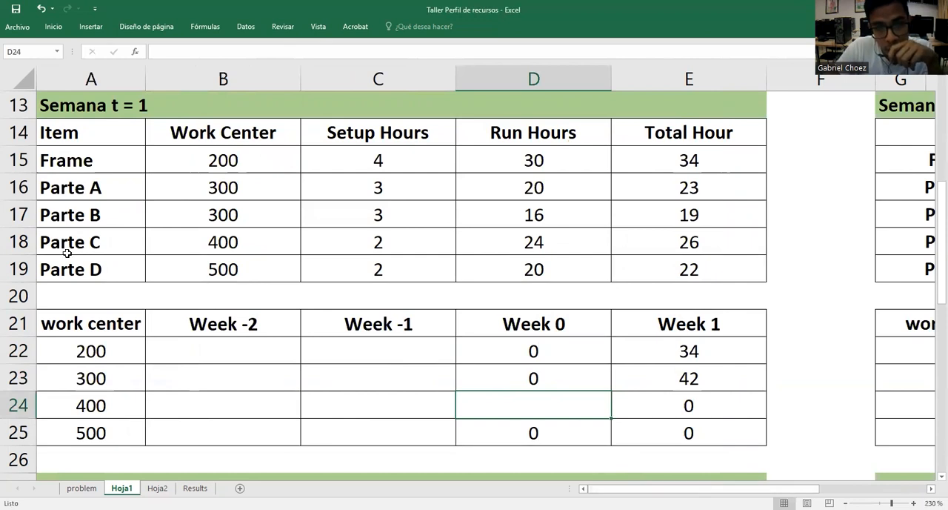
Check period t-2 in the diagram and enter 0 as the Week -1 hours of work centers 200, 300 and 500 in C22, C23 and C25
left_click(88, 237)
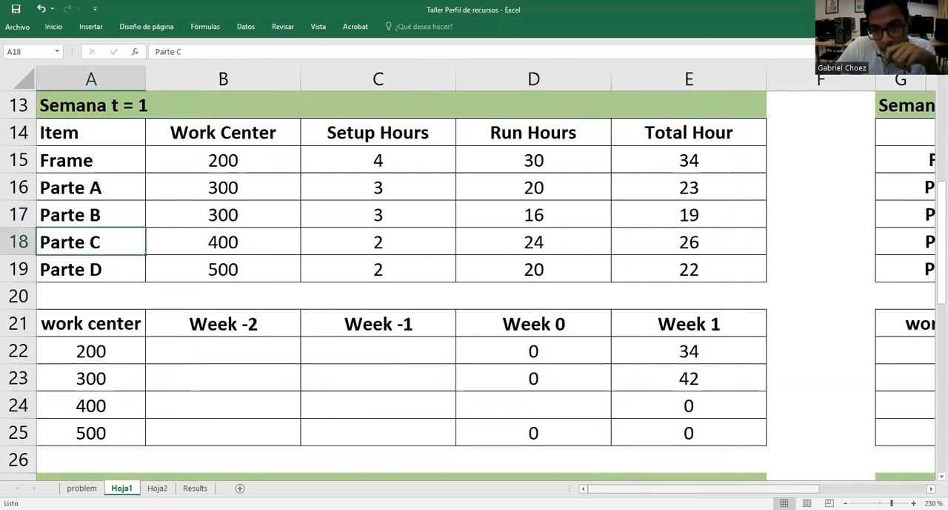
scroll(808, 410, "right", 3)
scroll(786, 373, "up", 4)
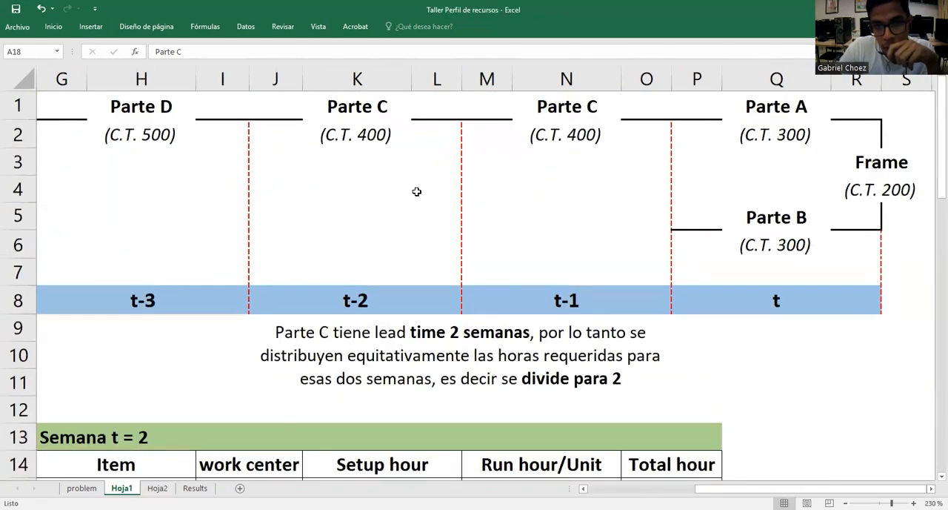
left_click(387, 309)
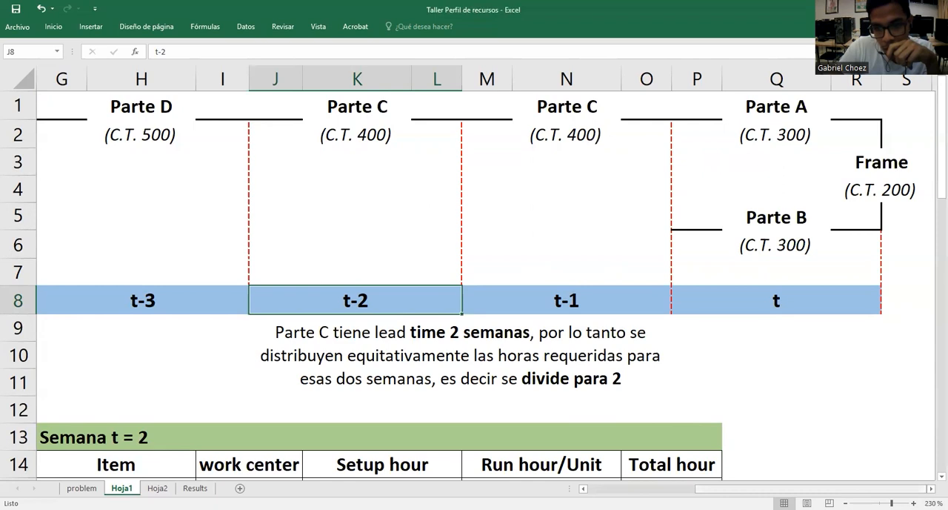
scroll(392, 387, "left", 3)
scroll(392, 388, "down", 5)
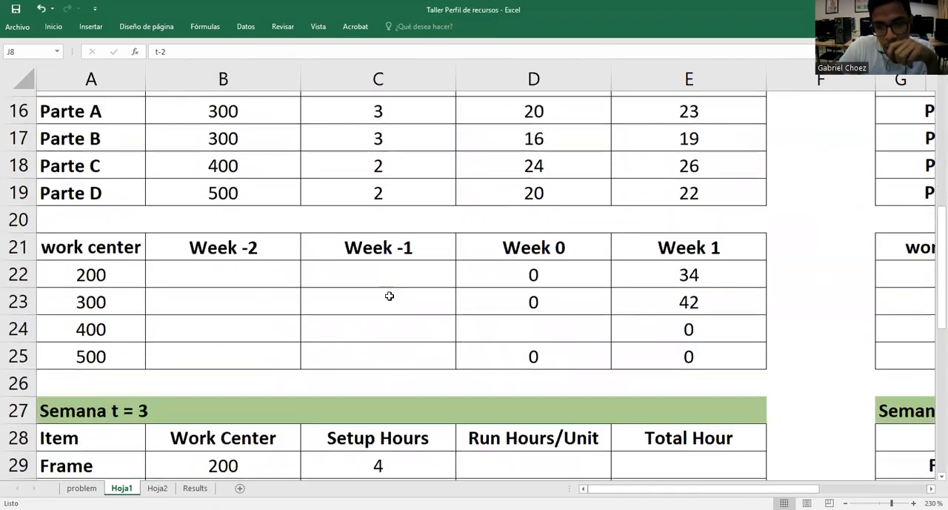
left_click(394, 272)
type("0")
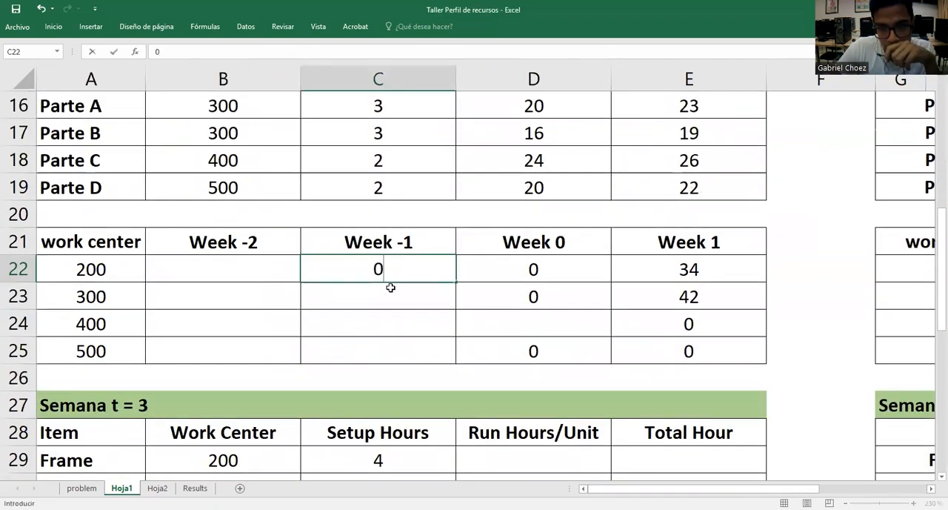
key("Return")
type("0")
left_click(403, 341)
type("0")
left_click(416, 328)
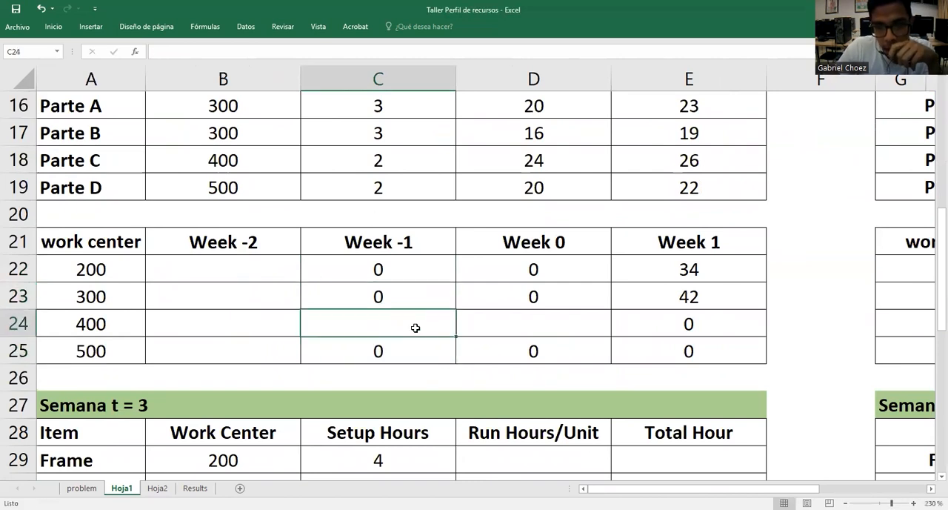
Check the setup requirement and Part C's lead time in the problem sheet's statement, and return to Hoja1
left_click(458, 319)
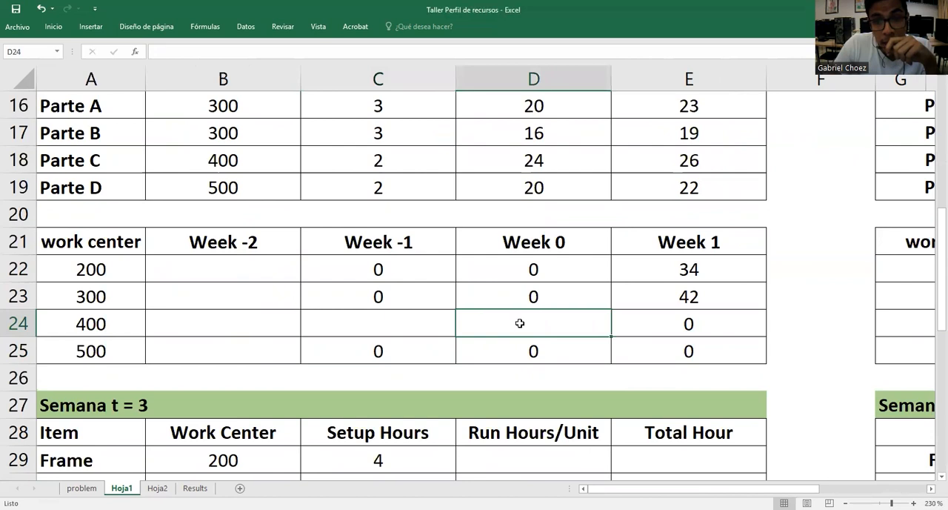
scroll(834, 278, "up", 1)
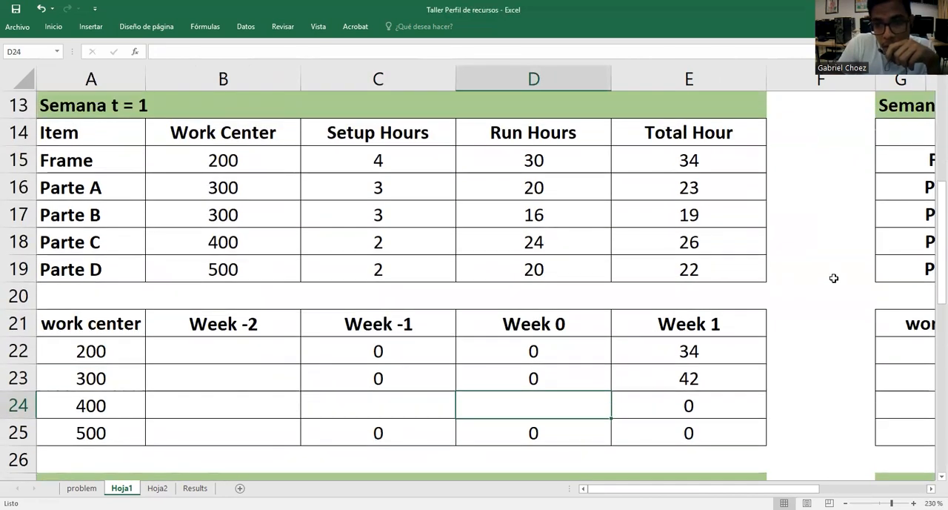
scroll(835, 278, "down", 1)
scroll(834, 278, "up", 1)
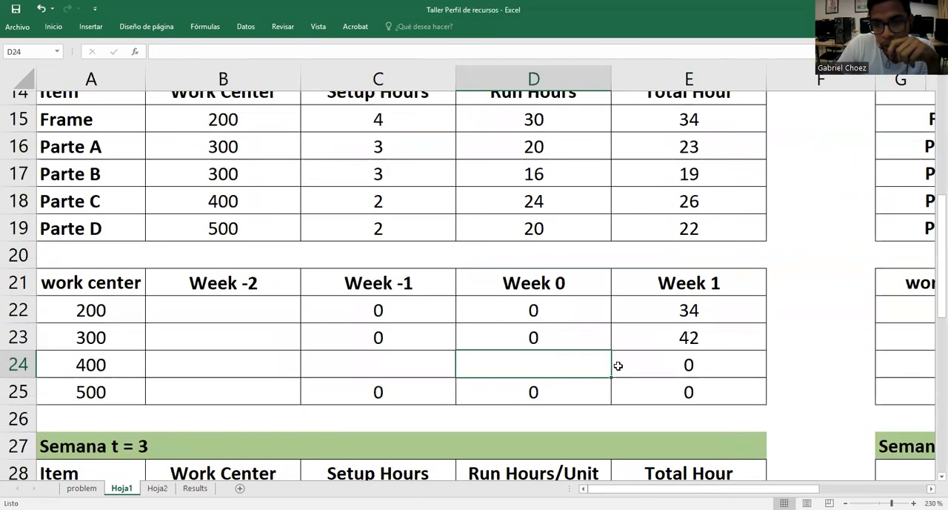
left_click(81, 487)
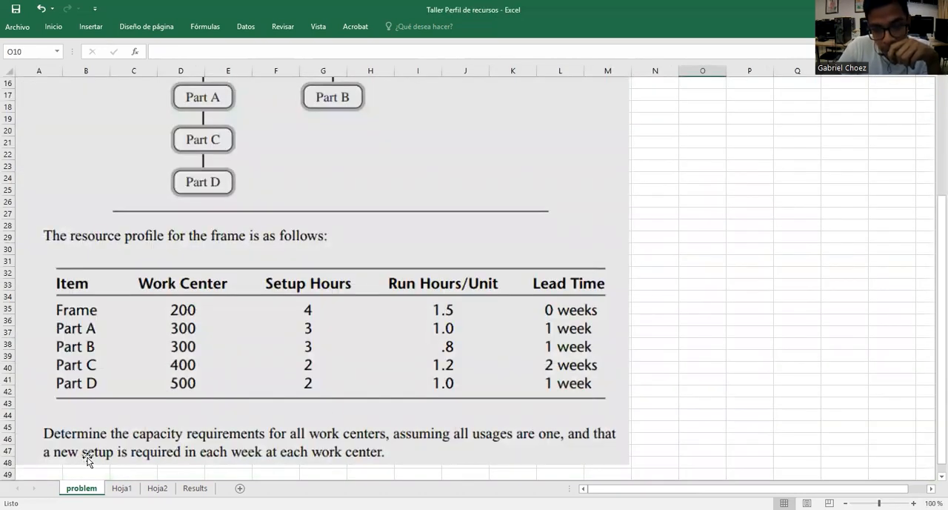
left_click(122, 487)
Calculate work center 400's Week -1 hours in C24 with =C18+(D18/2), adding Parte C's Setup Hours to half its Run Hours
left_click(431, 410)
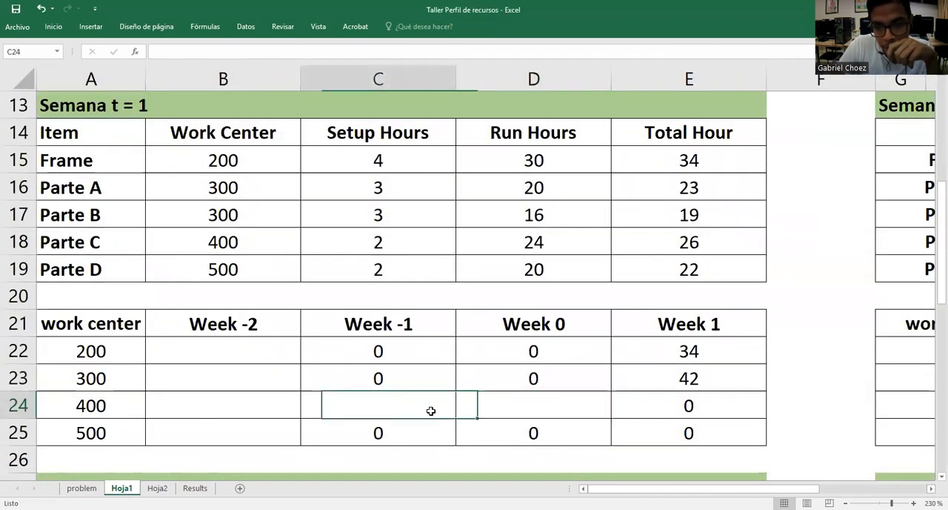
double_click(425, 404)
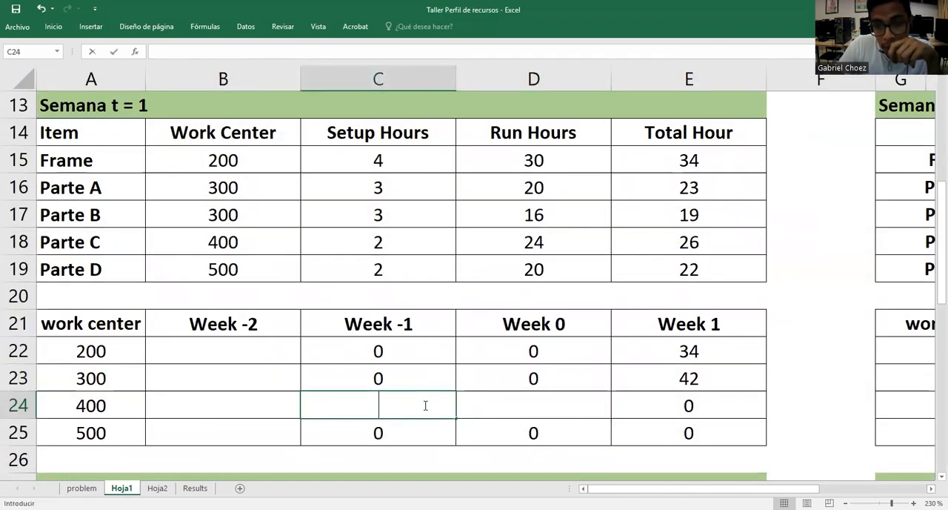
type("=")
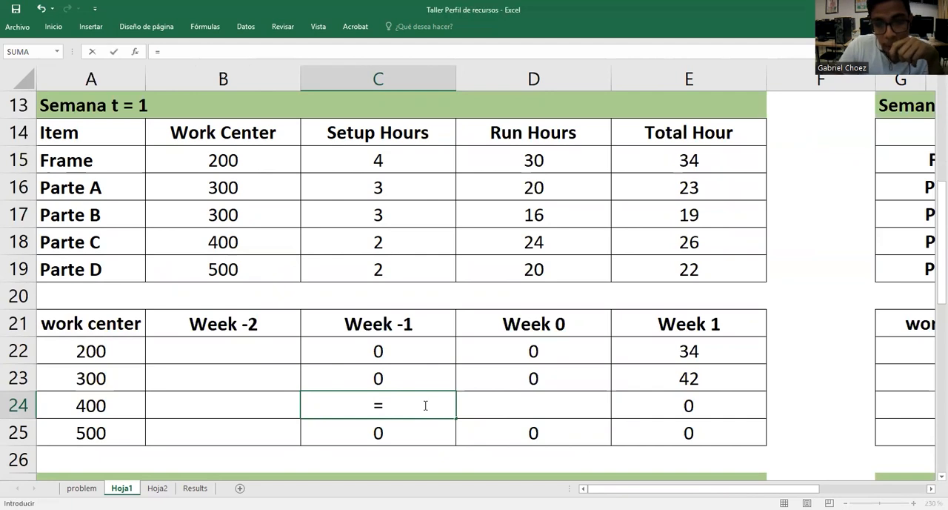
left_click(391, 242)
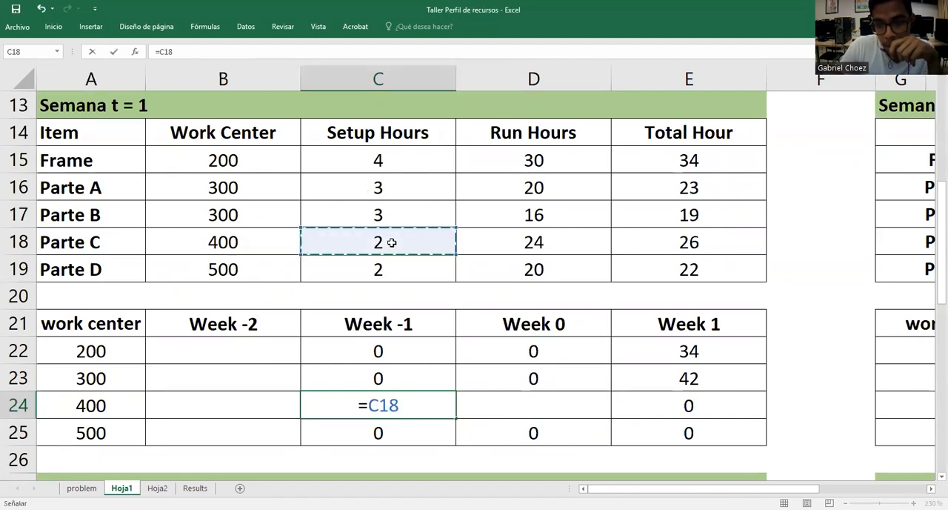
type("+(")
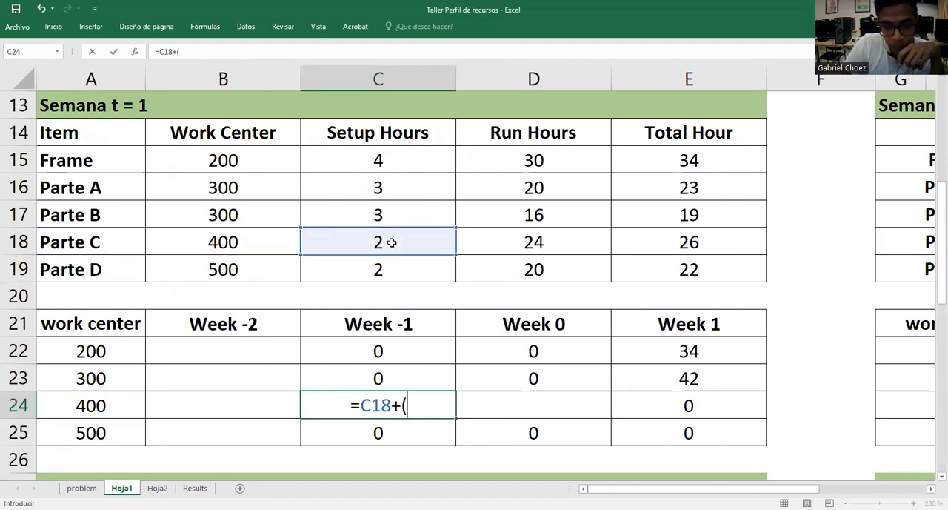
left_click(560, 242)
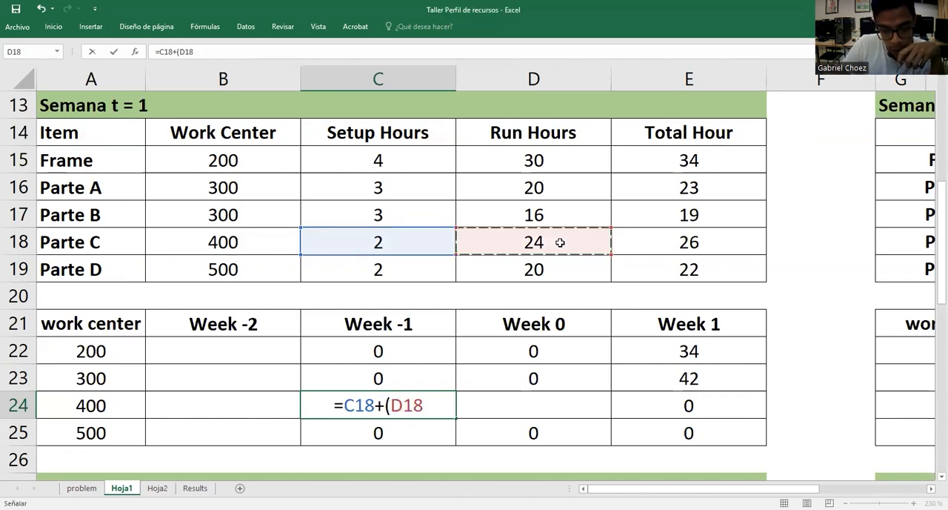
type("/2")
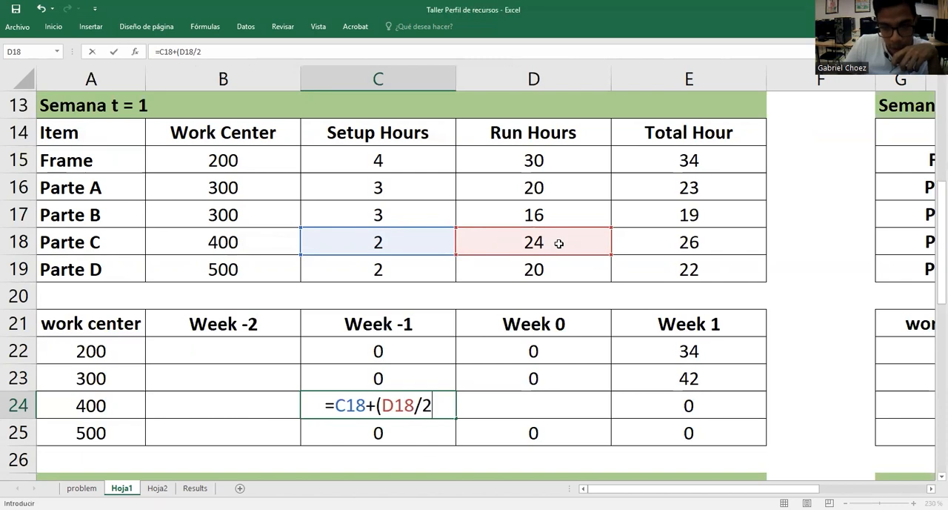
type(")")
key("Return")
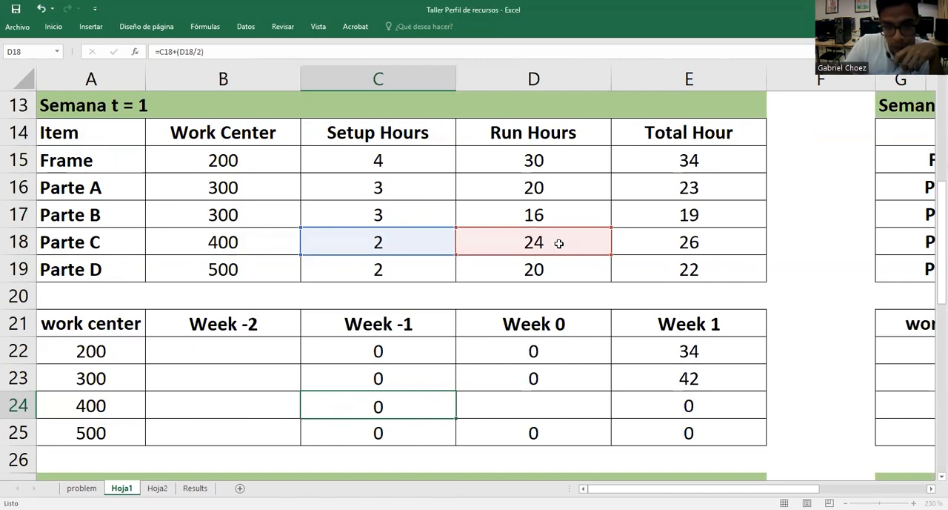
left_click(450, 400)
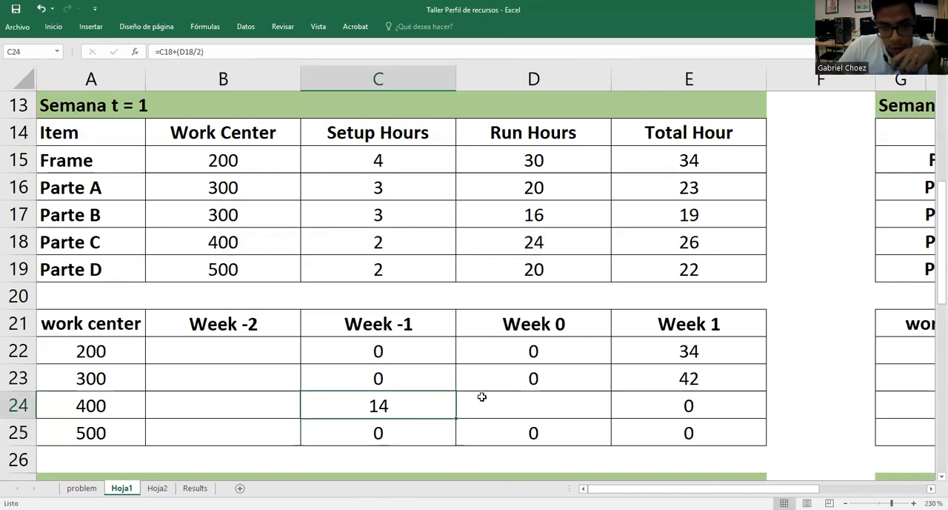
Calculate work center 400's Week 0 hours in D24 with =C18+(D18/2), adding Parte C's Setup Hours to half its Run Hours
double_click(516, 400)
type("=")
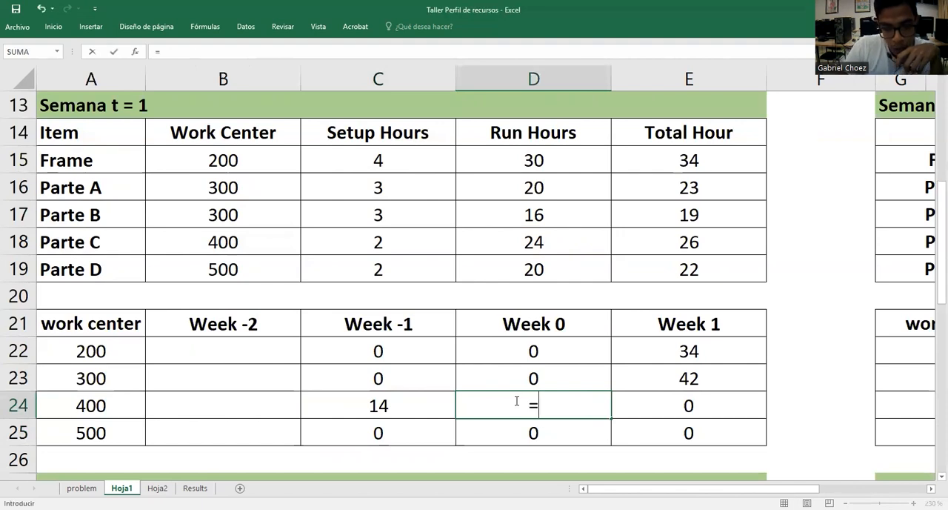
left_click(415, 243)
type("+")
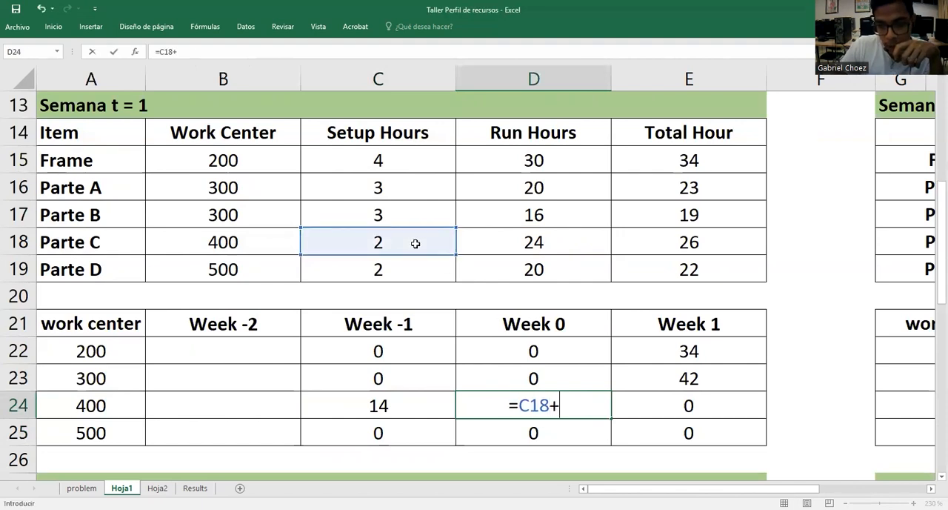
type(")(")
key("BackSpace")
key("BackSpace")
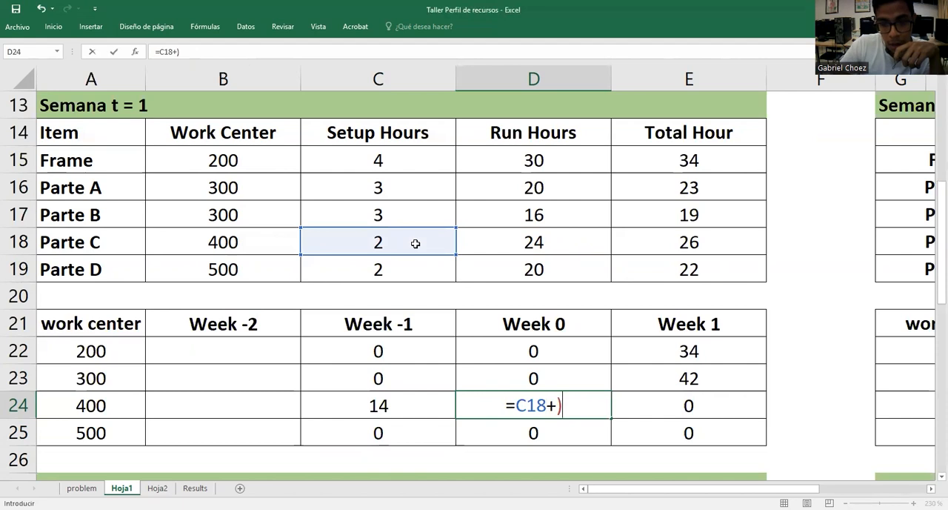
type("(")
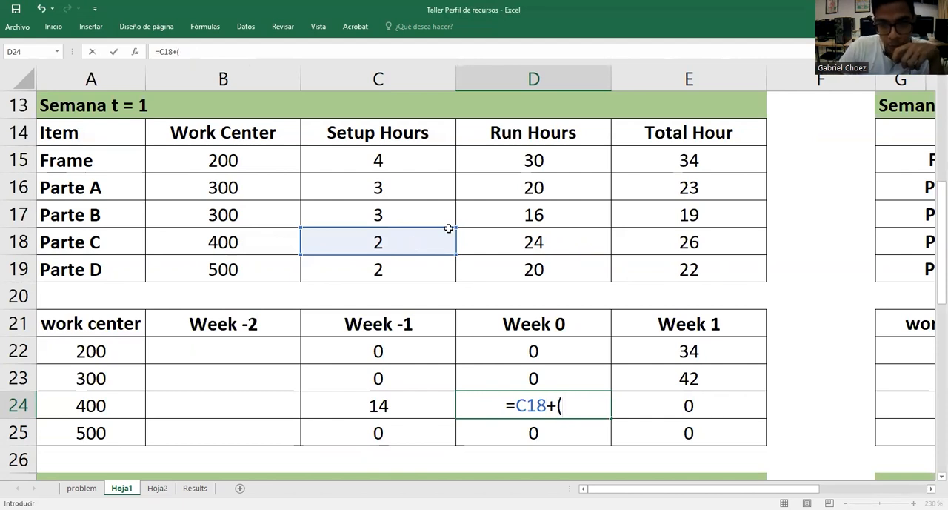
left_click(514, 241)
type("/2")
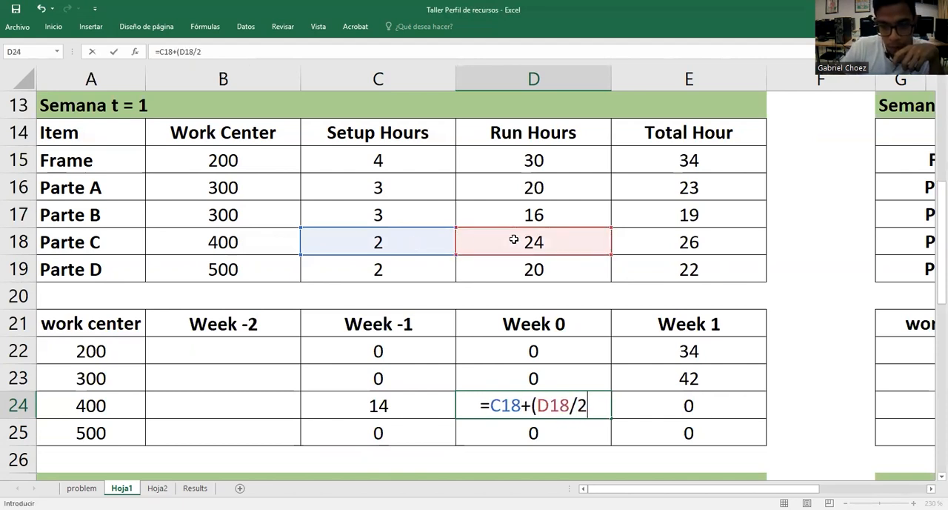
type(")")
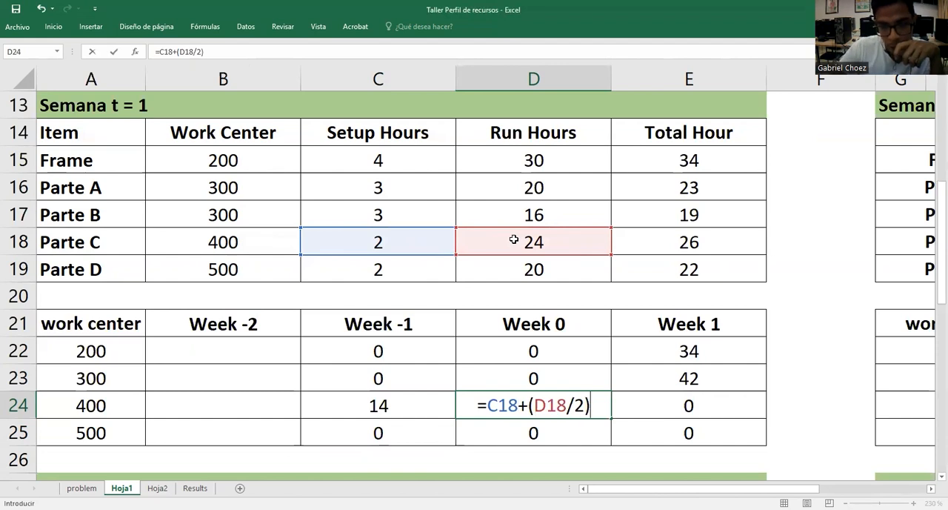
key("Return")
Compare work center 400's Week -1 and Week 0 hours in C24 and D24
left_click(419, 393)
left_click(504, 402)
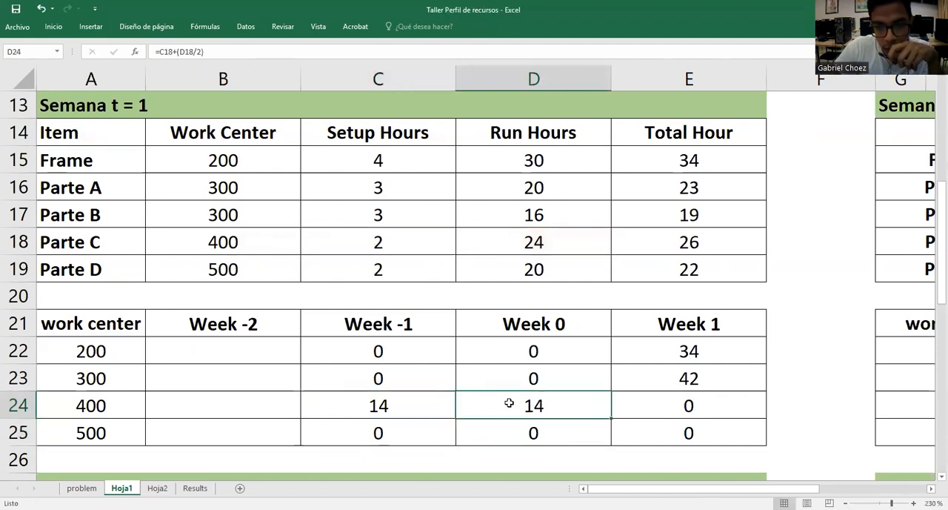
left_click(429, 409)
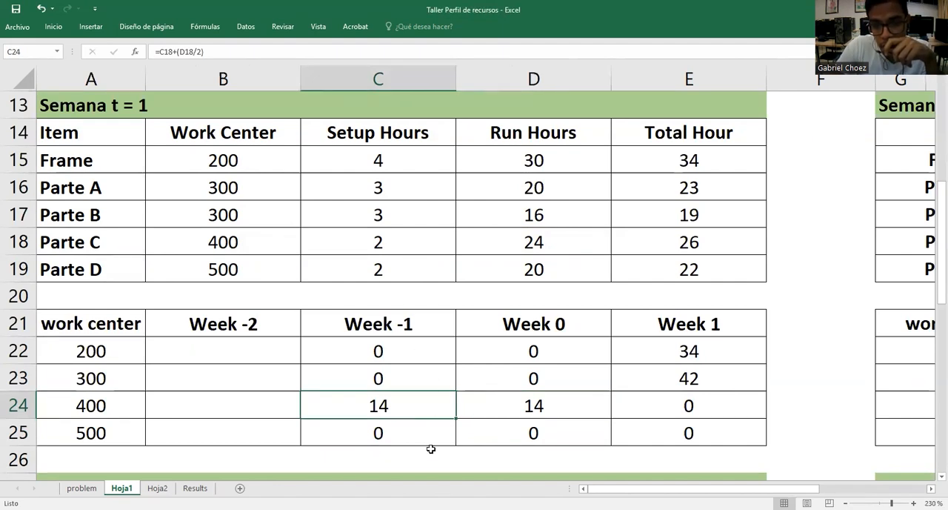
left_click(535, 406)
left_click(438, 413)
left_click(492, 408)
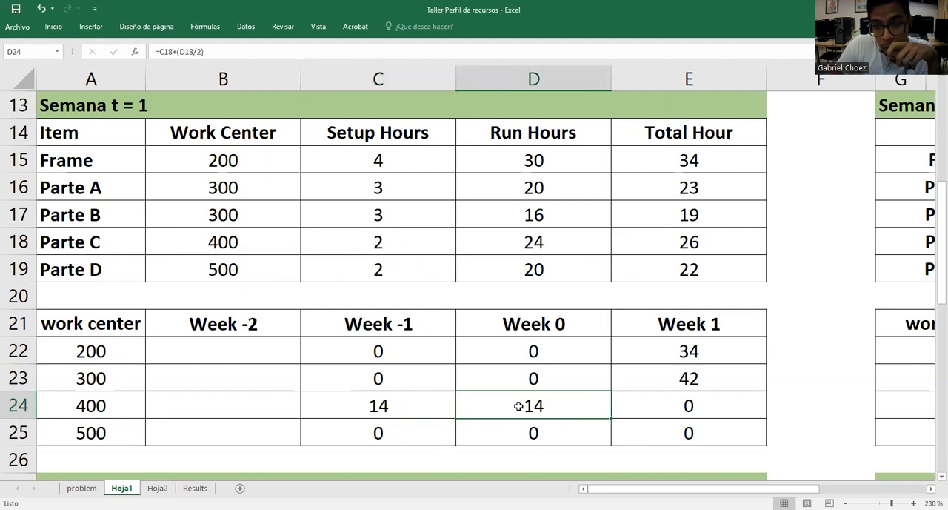
left_click(408, 398)
left_click(486, 398)
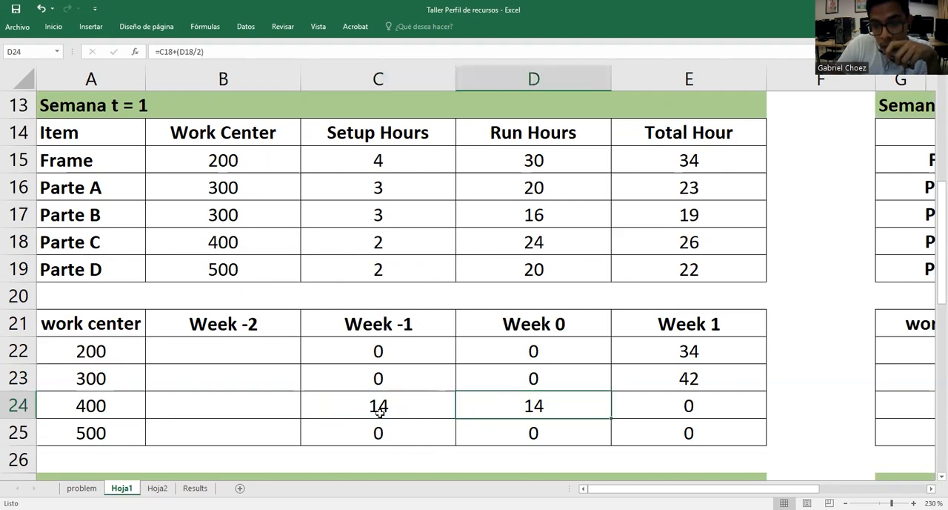
Replace the Week -1 formula of work center 400 in C24 with =E18/2, halving Parte C's Total Hour
left_click(432, 405)
double_click(431, 406)
left_click_drag(436, 405, 308, 404)
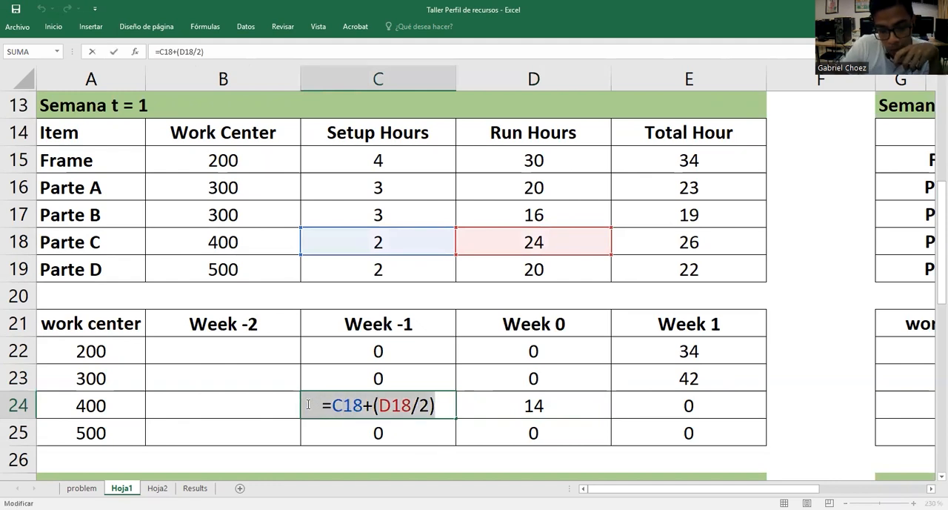
type("=")
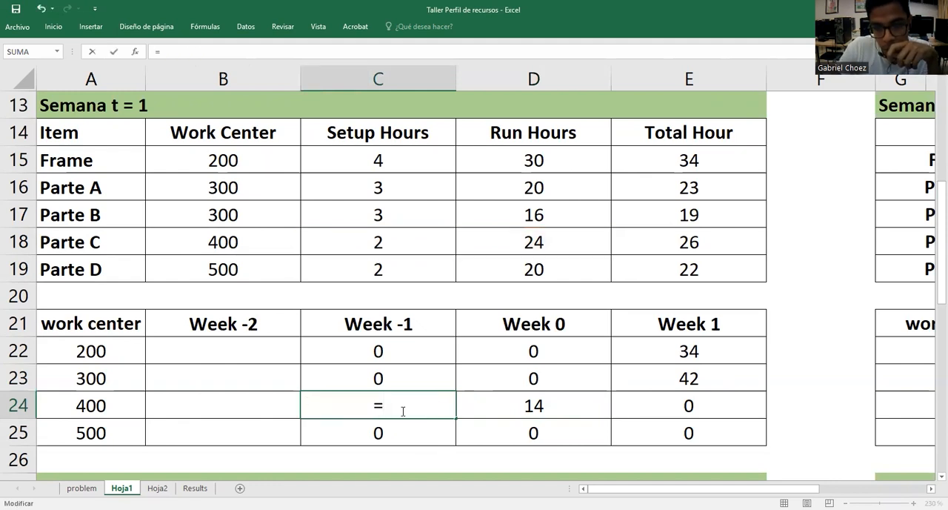
left_click(692, 240)
type("/2")
key("Return")
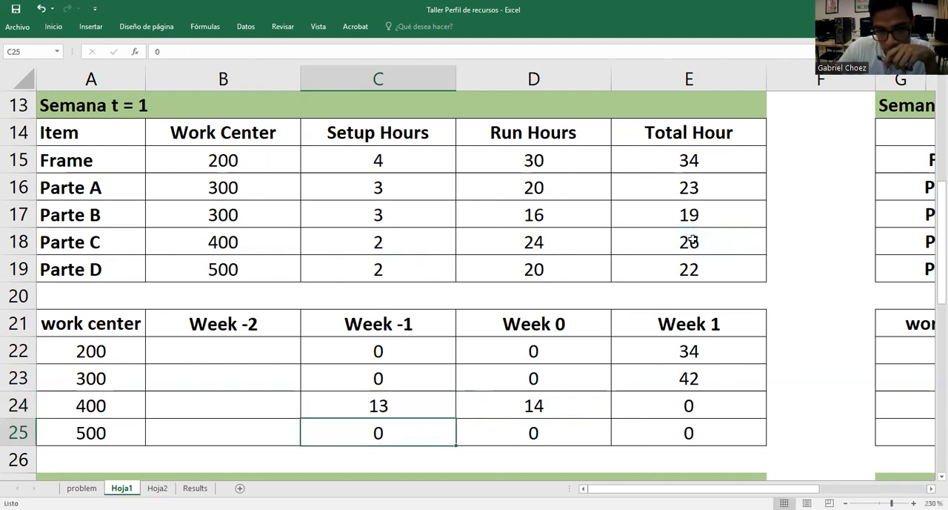
Replace the Week 0 formula of work center 400 in D24 with =E18/2
double_click(541, 409)
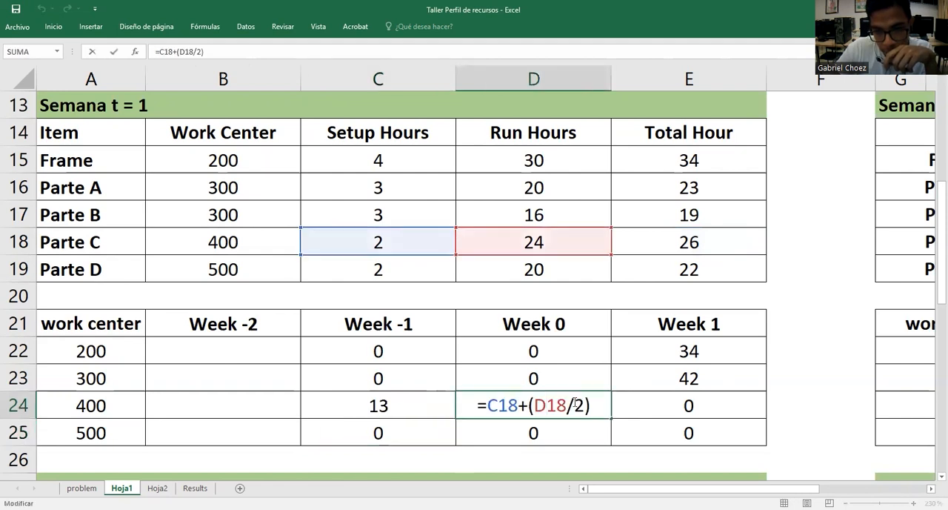
key("BackSpace")
key("BackSpace")
key("BackSpace")
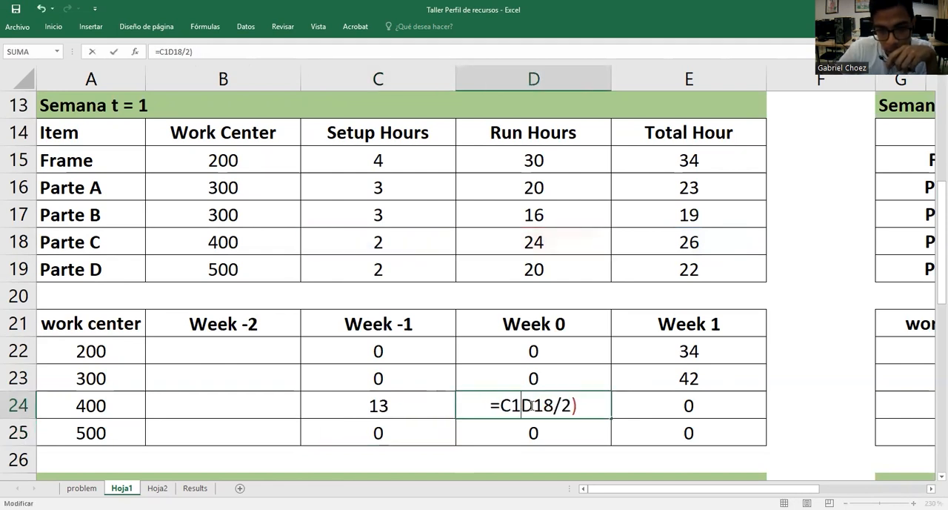
key("BackSpace")
key("BackSpace")
left_click(571, 403)
key("BackSpace")
key("BackSpace")
key("BackSpace")
key("BackSpace")
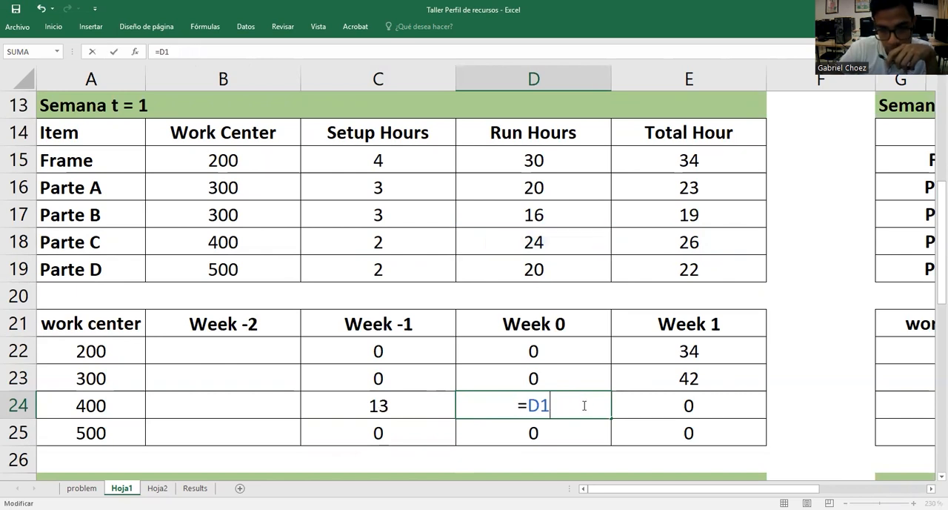
key("BackSpace")
key("BackSpace")
left_click(693, 243)
type("/2")
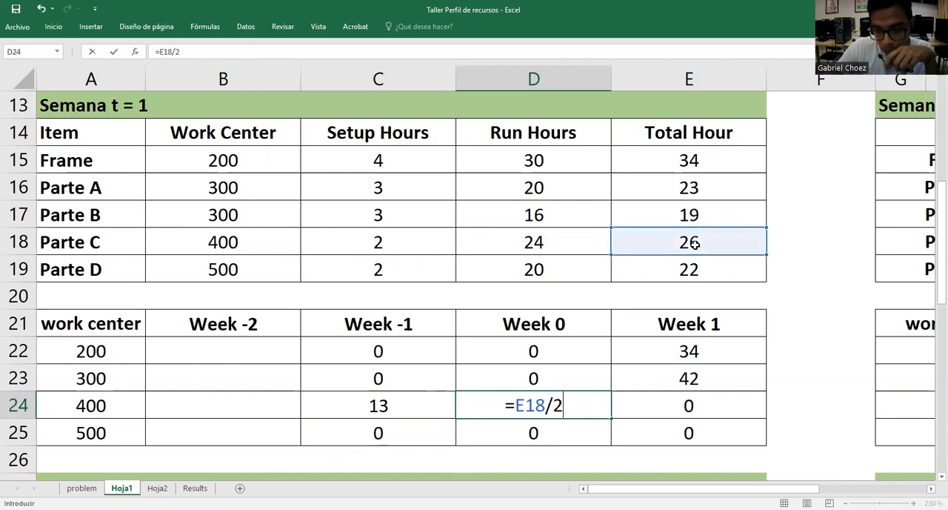
key("Return")
left_click(480, 410)
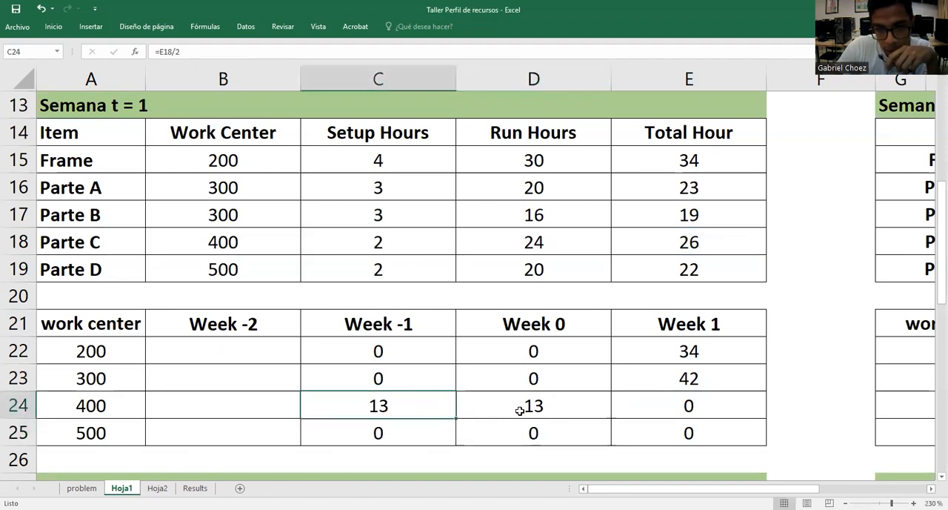
Check Parte C's Setup Hours and Total Hour formula in row 18 against work center 400's Week -1 and Week 0 hours
left_click(430, 408)
left_click(462, 405)
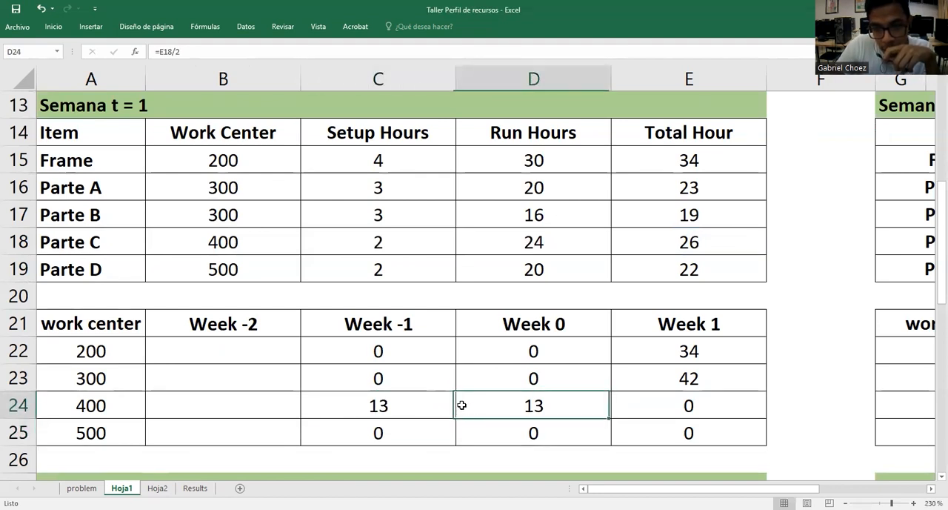
left_click(414, 406)
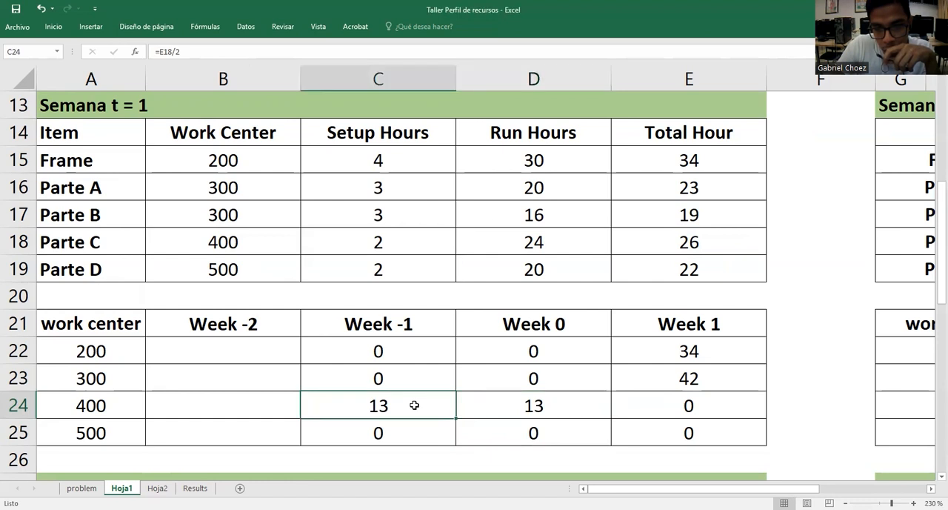
left_click(366, 239)
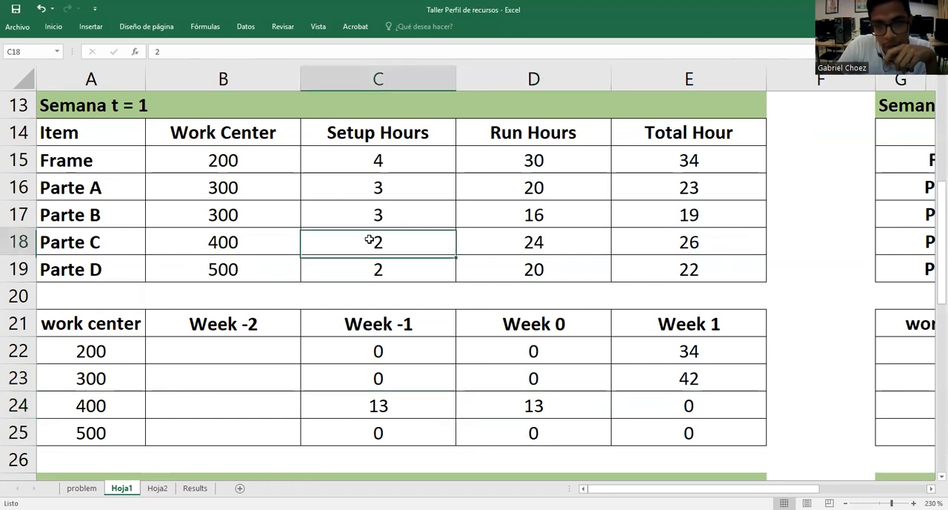
double_click(689, 239)
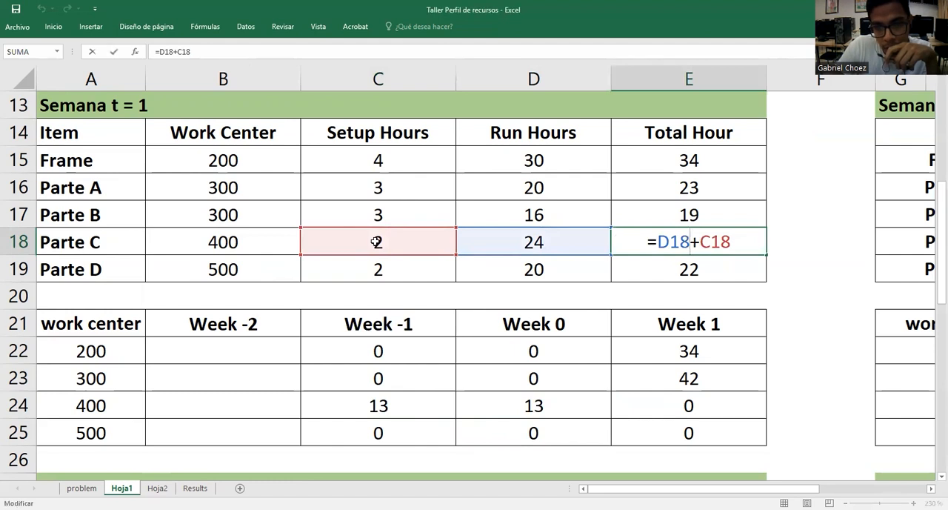
key("Return")
left_click(717, 244)
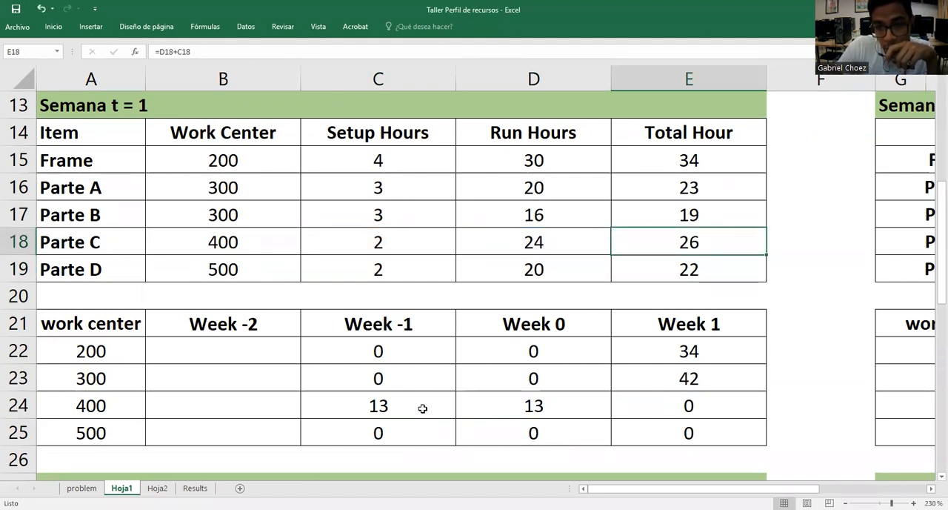
left_click_drag(419, 408, 537, 404)
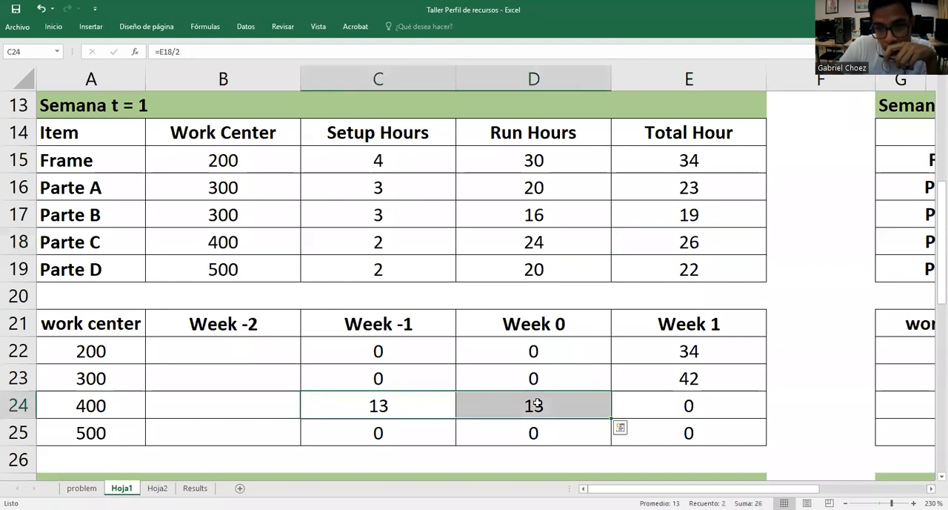
double_click(405, 407)
key("Return")
left_click(405, 407)
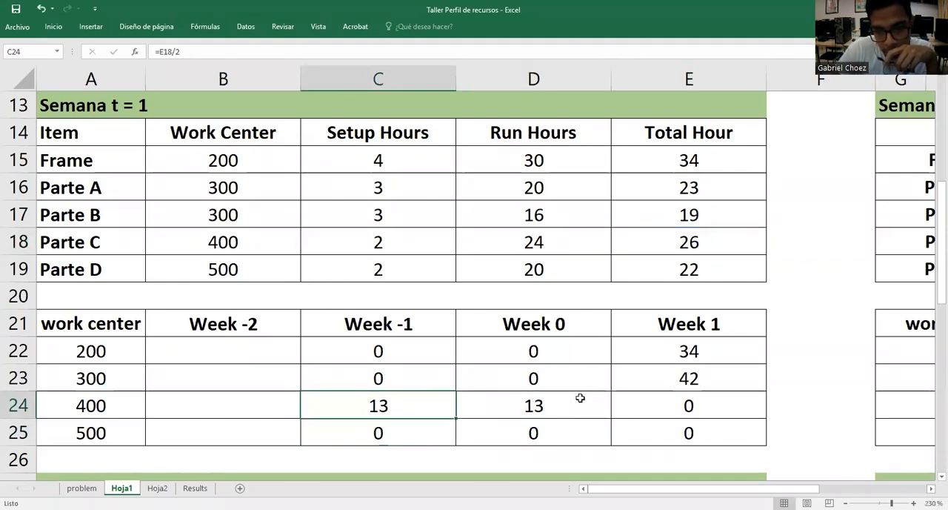
left_click(571, 398)
left_click(422, 244)
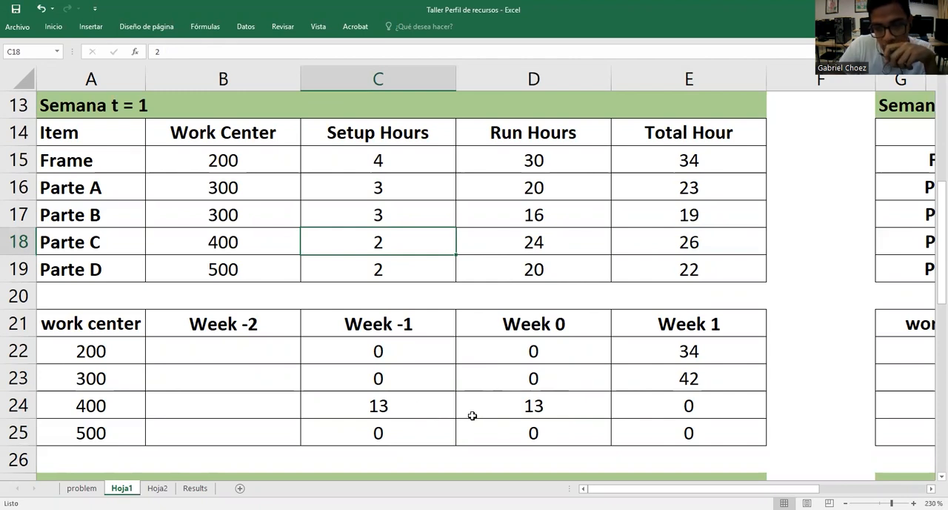
Undo the formula change in C24 and the Week 0 formula entries in D24
left_click(418, 406)
key("ctrl+z")
key("ctrl+z")
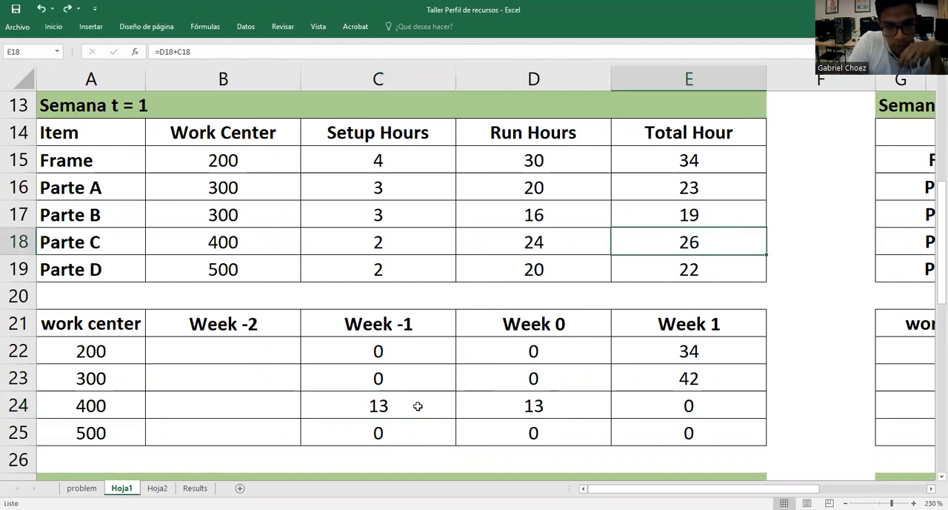
key("Delete")
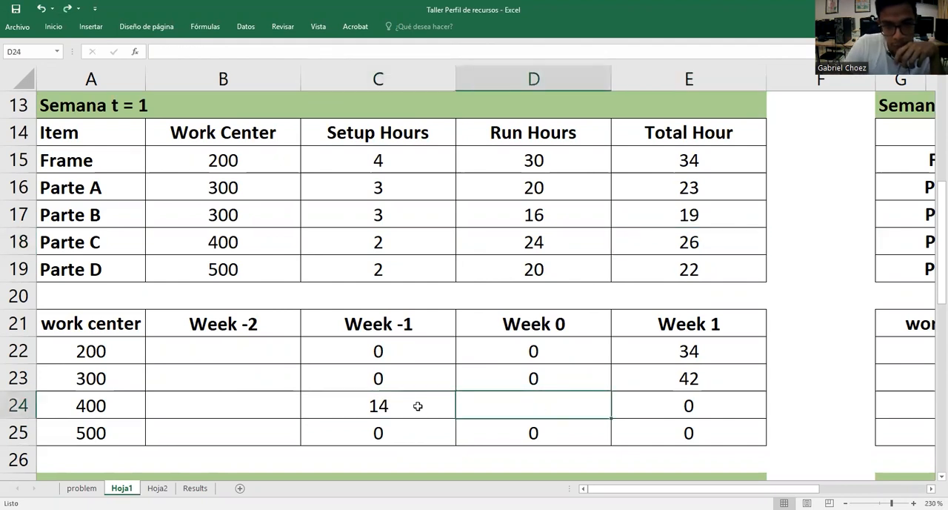
Copy the formula text =C18+(D18/2) from C24 into D24 as work center 400's Week 0 hours and compare both cells
left_click(418, 406)
double_click(418, 406)
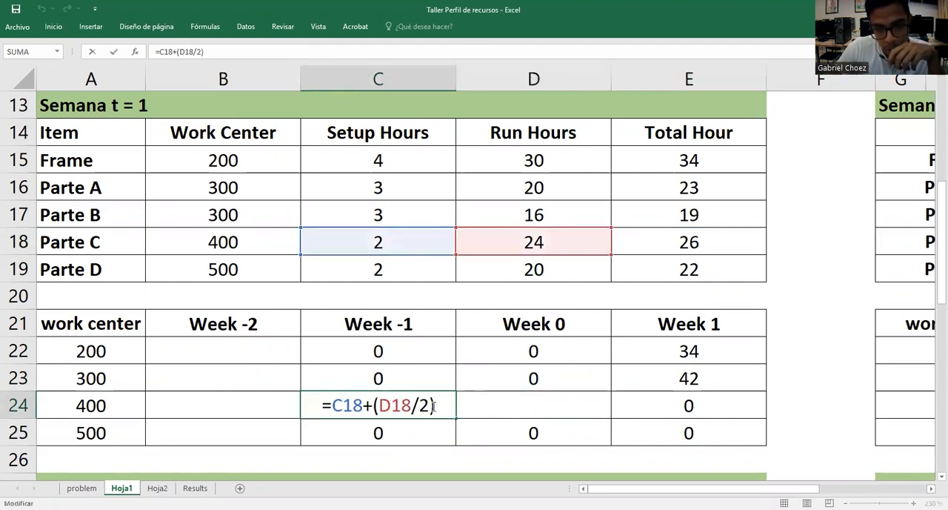
left_click_drag(435, 406, 320, 406)
key("ctrl+c")
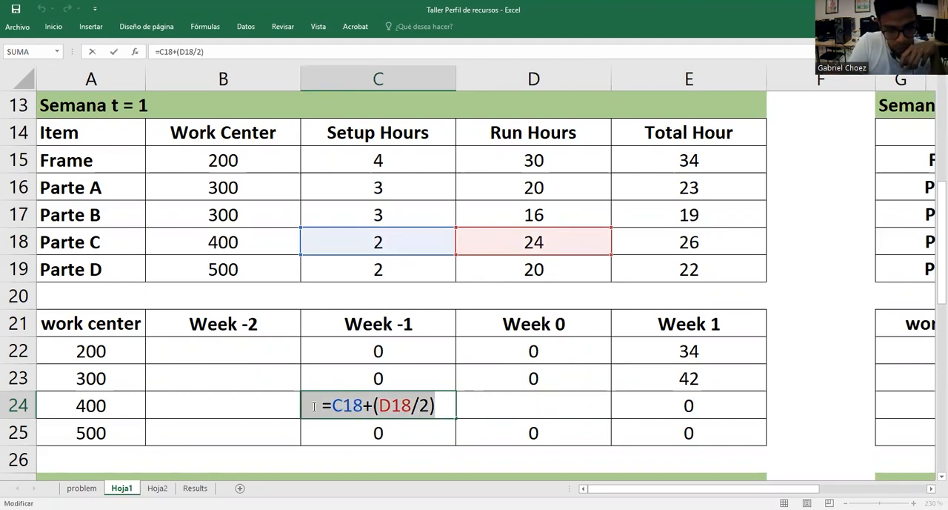
key("Escape")
double_click(503, 406)
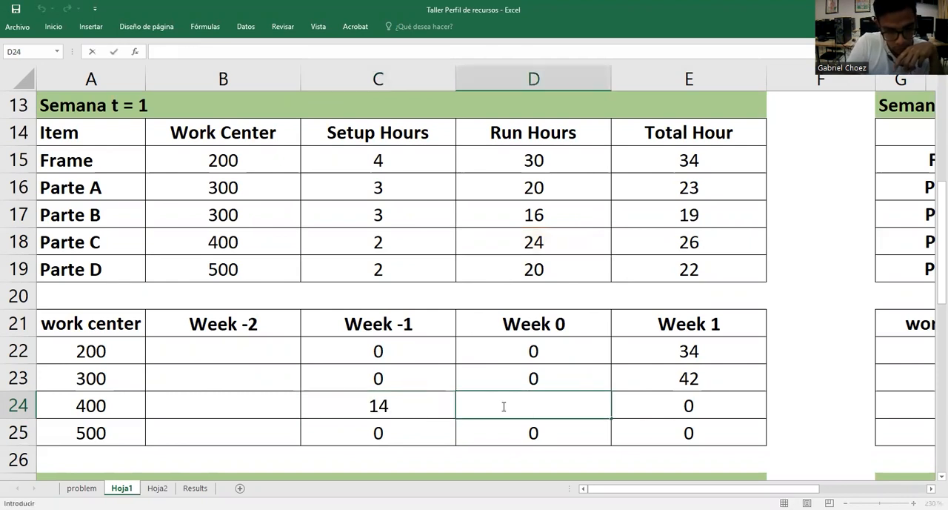
key("ctrl+v")
key("Return")
left_click(503, 406)
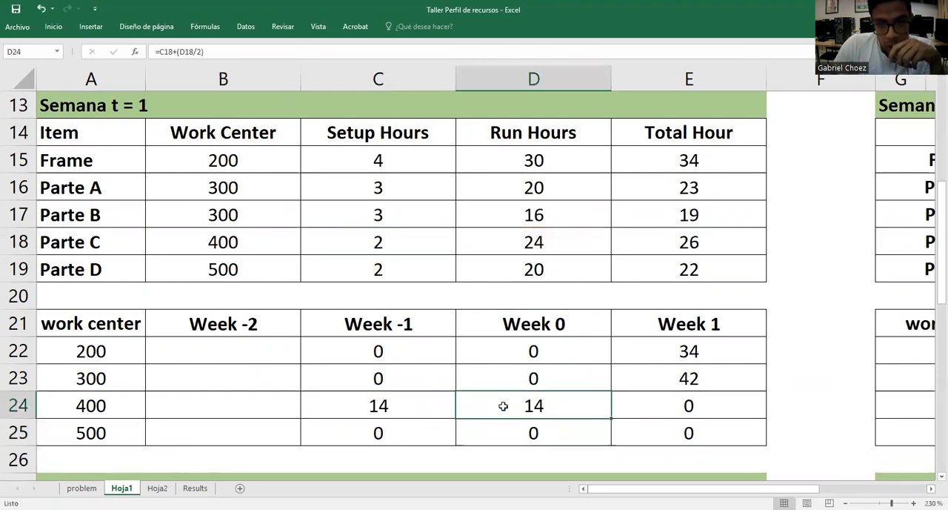
left_click(443, 403)
left_click(485, 402)
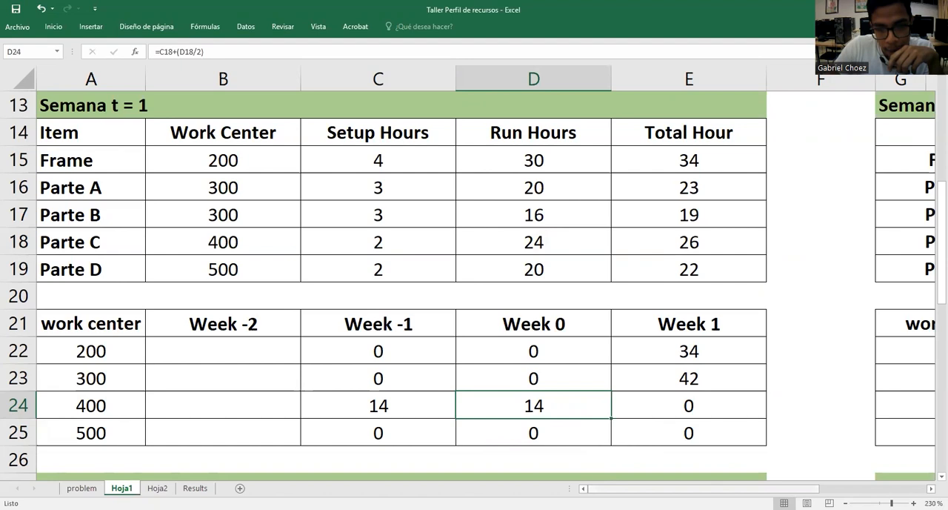
Check Parte D's period in the lead-time timeline and enter 0 as Week -2 hours for work centers 200, 300 and 400 in B22:B24
left_click(849, 488)
scroll(778, 322, "up", 4)
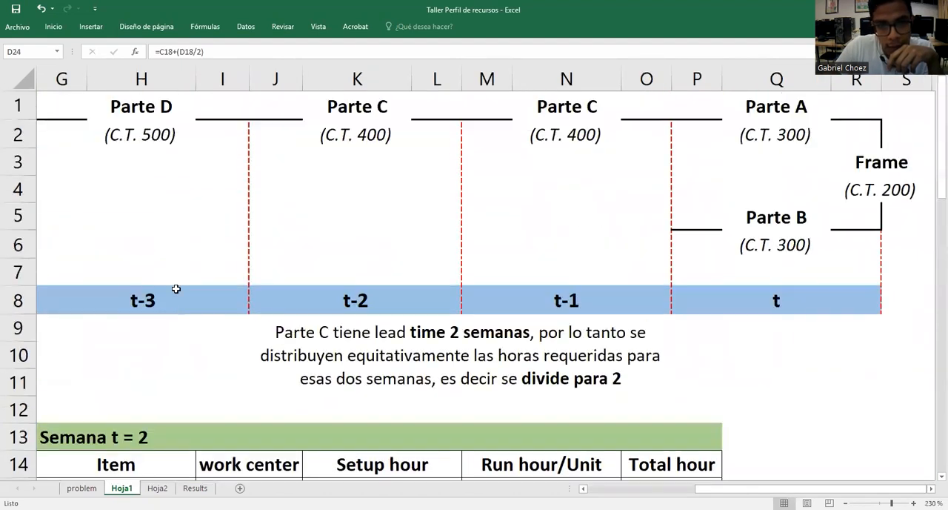
left_click(170, 305)
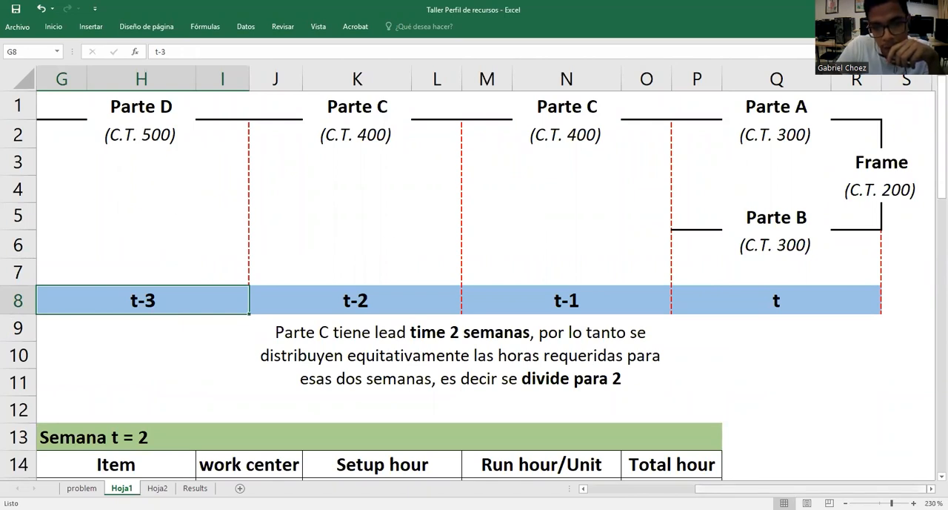
scroll(220, 421, "left", 5)
scroll(218, 423, "down", 4)
left_click(220, 355)
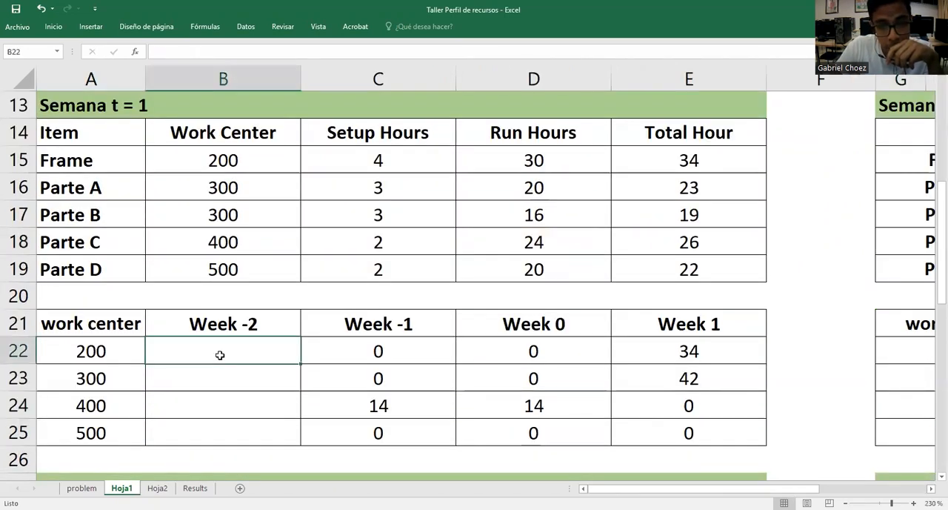
type("0")
key("Return")
type("0")
key("Return")
type("0")
Set work center 500's Week -2 hours in B25 to Parte D's Total Hour with =E19
double_click(251, 431)
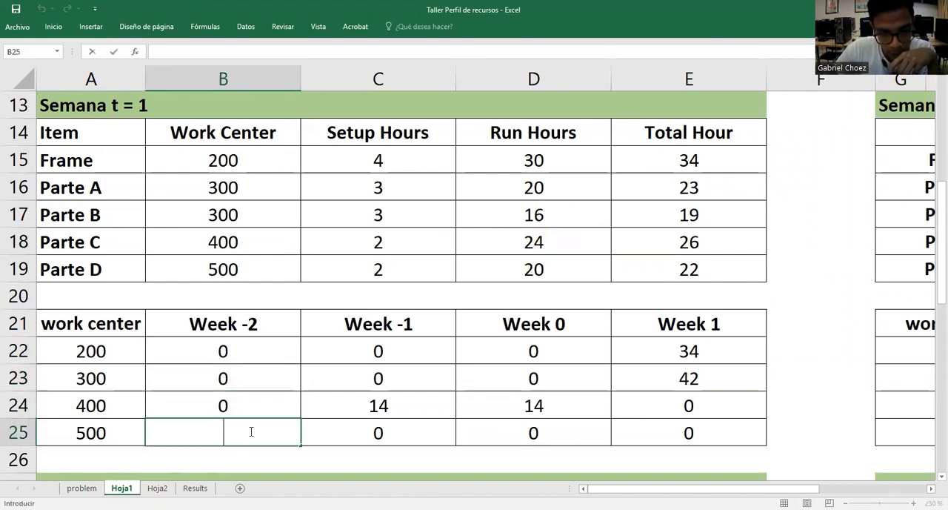
type("=")
left_click(698, 269)
key("Return")
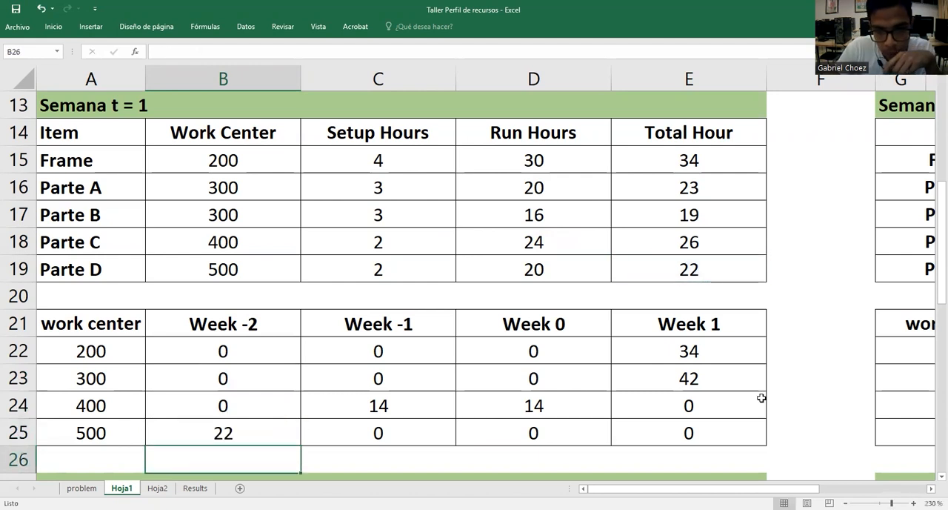
left_click(810, 361)
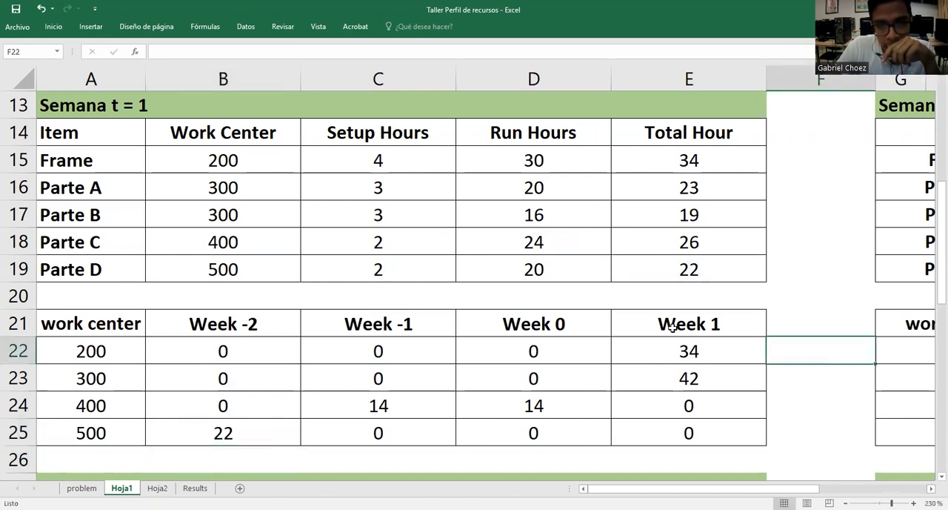
left_click(790, 273)
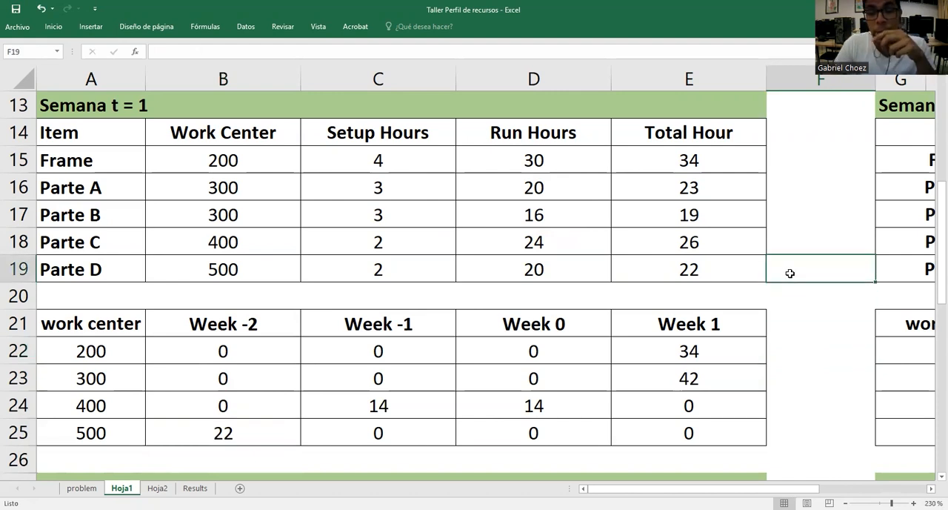
Shorten the "Run hour/Unit" header in M14 of the Semana t = 2 table to "Run hour"
left_click_drag(671, 488, 764, 472)
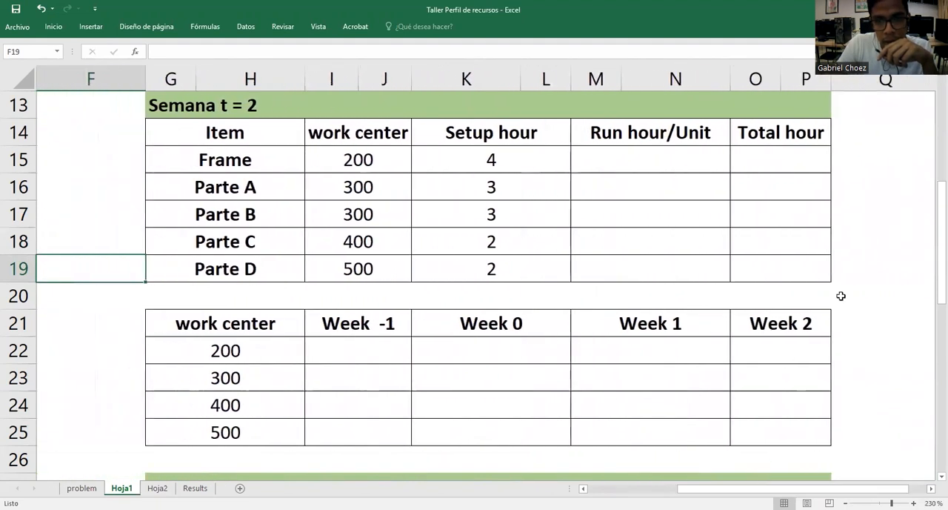
left_click(852, 275)
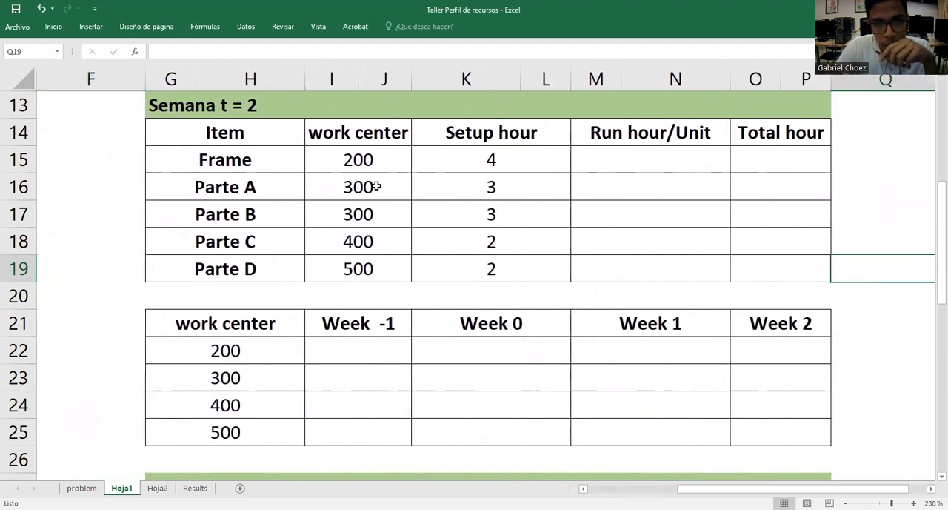
left_click(372, 162)
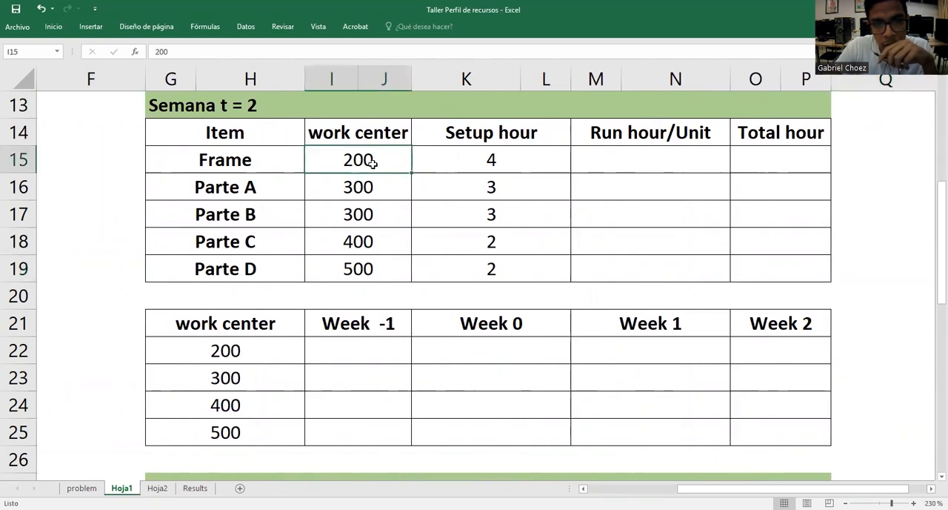
left_click(517, 162)
left_click(511, 191)
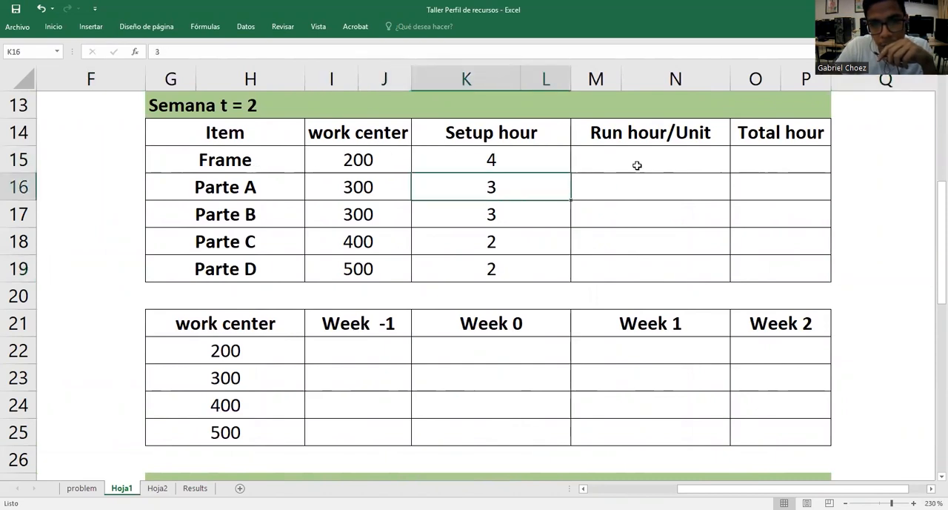
double_click(715, 135)
key("BackSpace")
key("BackSpace")
key("BackSpace")
key("BackSpace")
key("BackSpace")
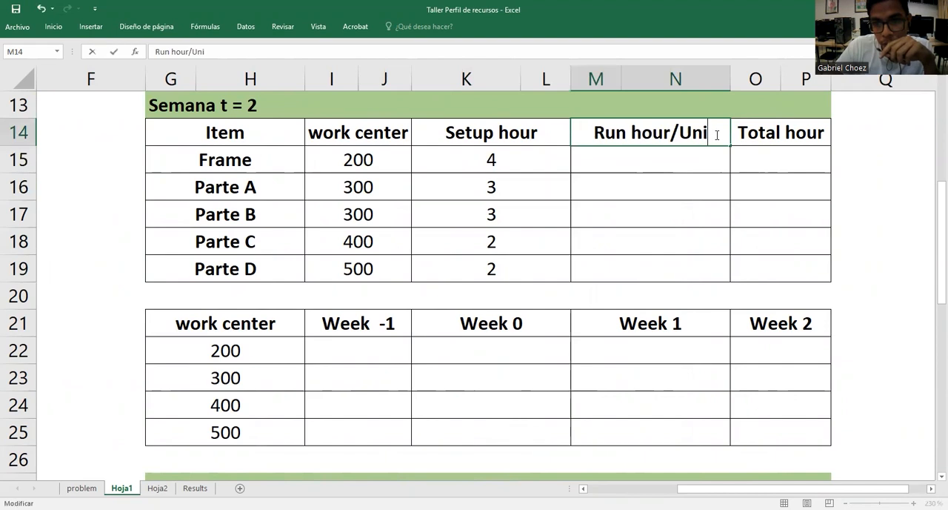
left_click(881, 252)
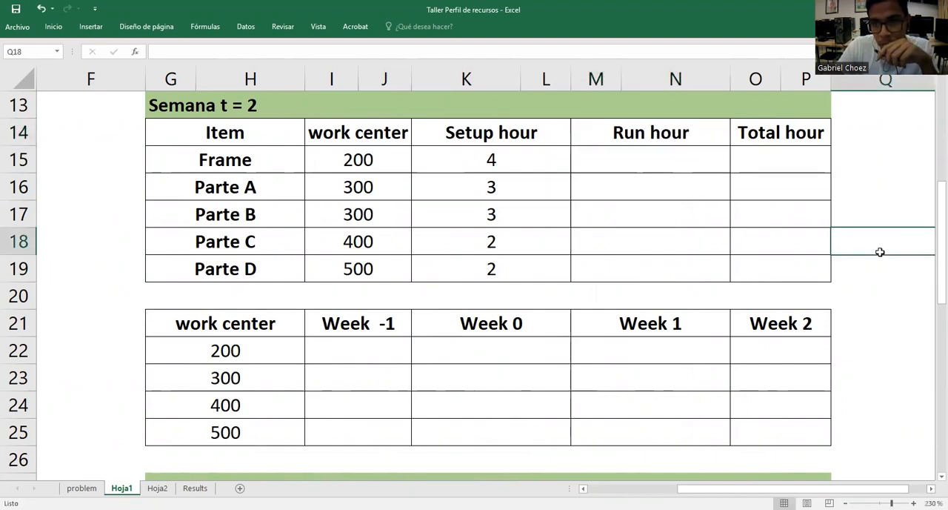
Calculate the Frame's run hours for Semana t = 2 in M15 with =D6*$C$2 and fill the formula through Parte D in row 19
left_click(715, 169)
type("=")
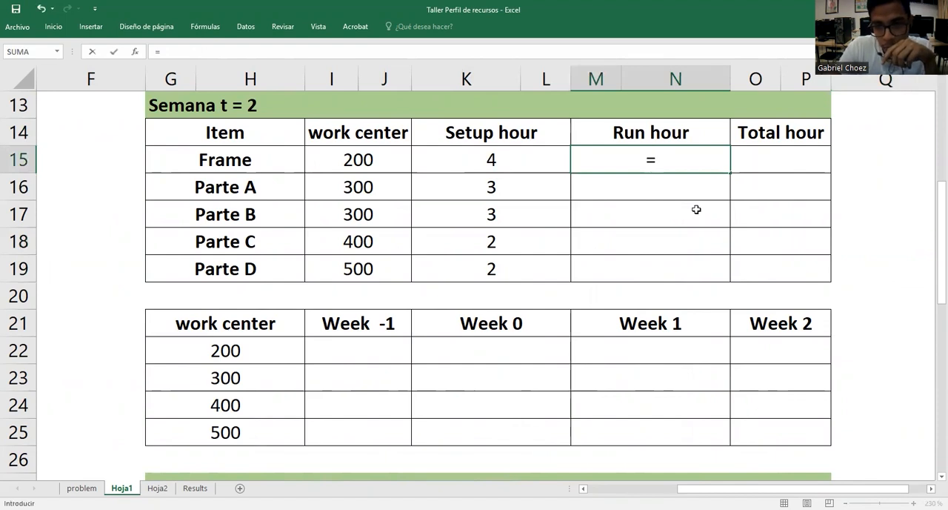
scroll(338, 311, "left", 5)
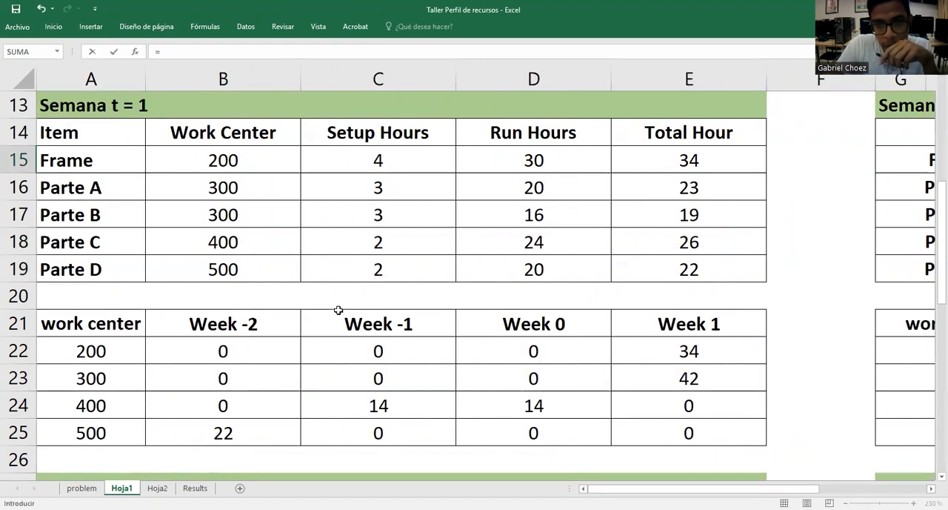
scroll(361, 355, "up", 4)
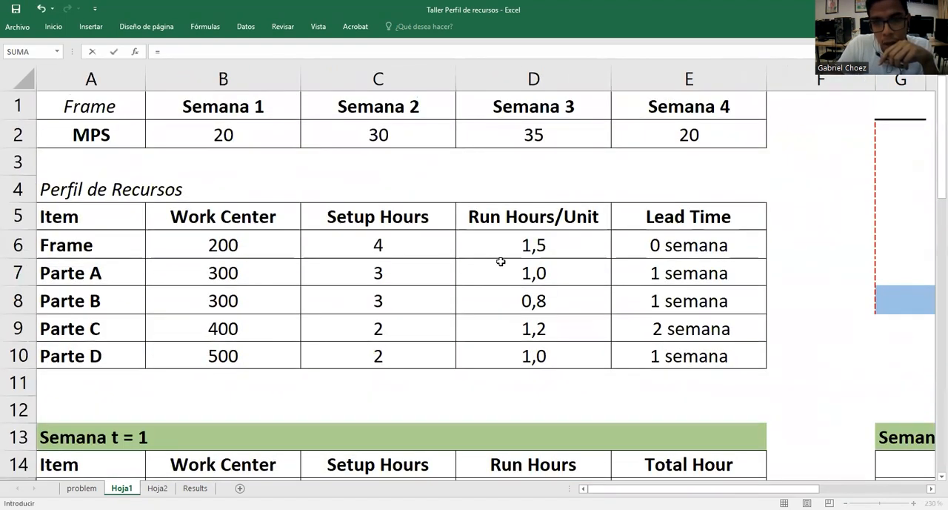
left_click(535, 243)
type("*")
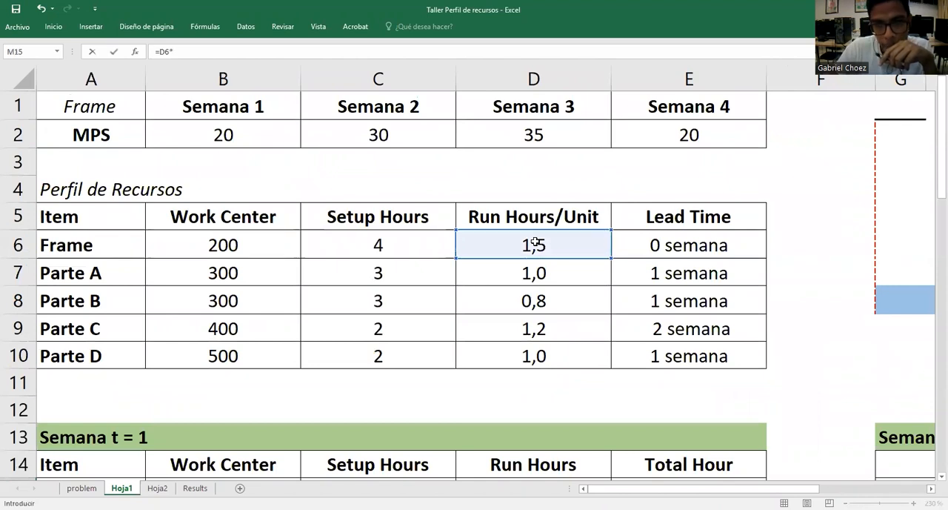
left_click(412, 136)
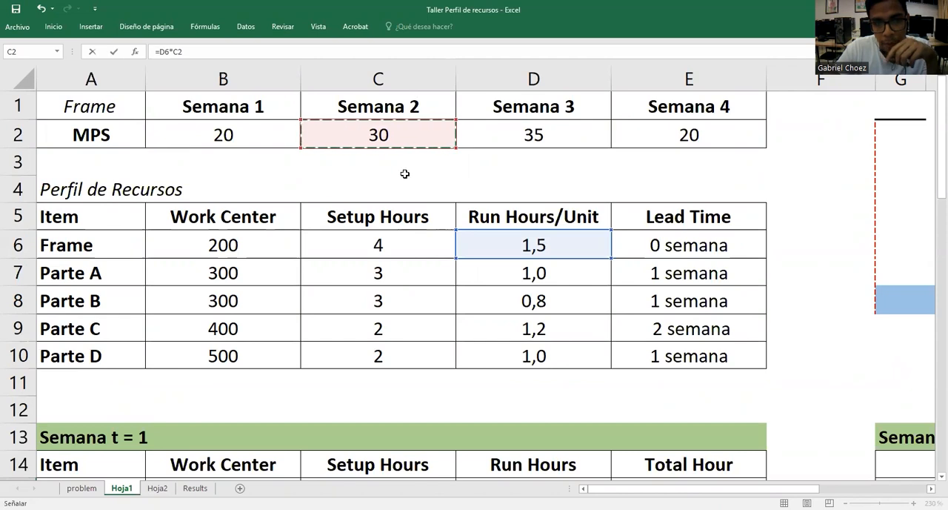
key("F4")
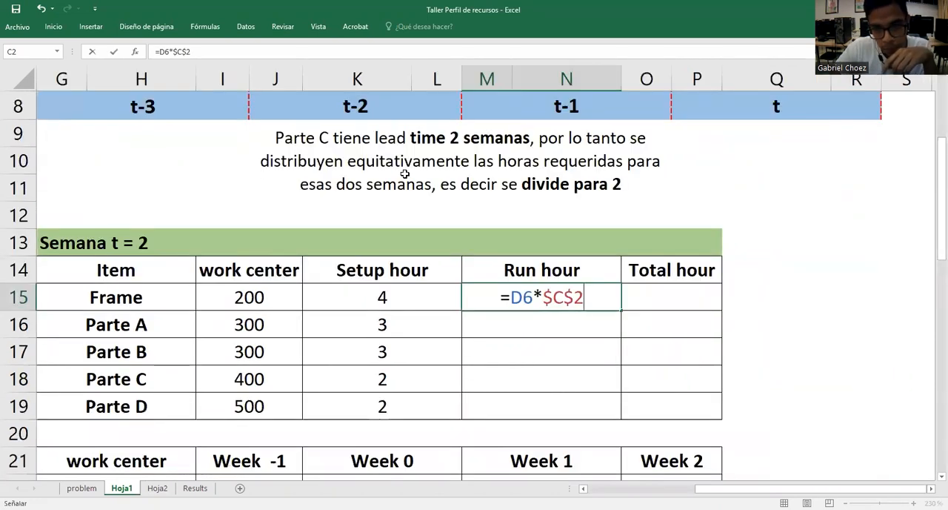
key("ctrl+Return")
left_click_drag(622, 310, 627, 417)
left_click(732, 305)
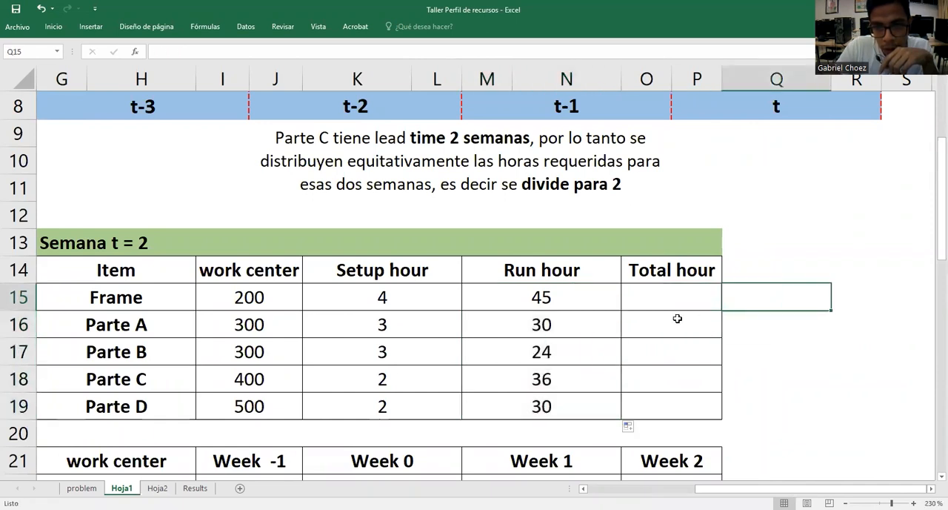
Check Parte D's run hour formula in M19 against the resource profile's run hours per unit and the Semana 2 MPS
left_click(561, 399)
key("F2")
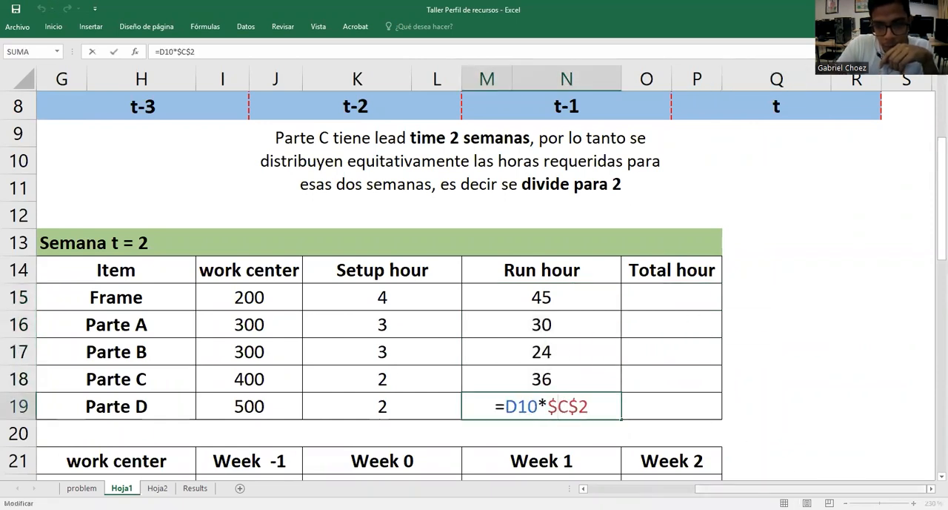
scroll(517, 245, "left", 3)
scroll(517, 245, "up", 3)
key("Return")
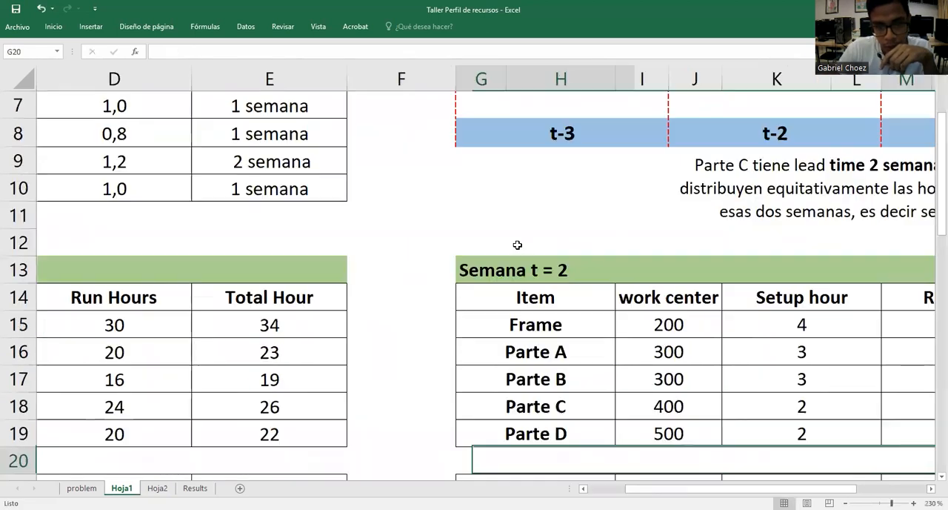
scroll(731, 364, "down", 1)
scroll(731, 365, "up", 3)
scroll(730, 365, "down", 2)
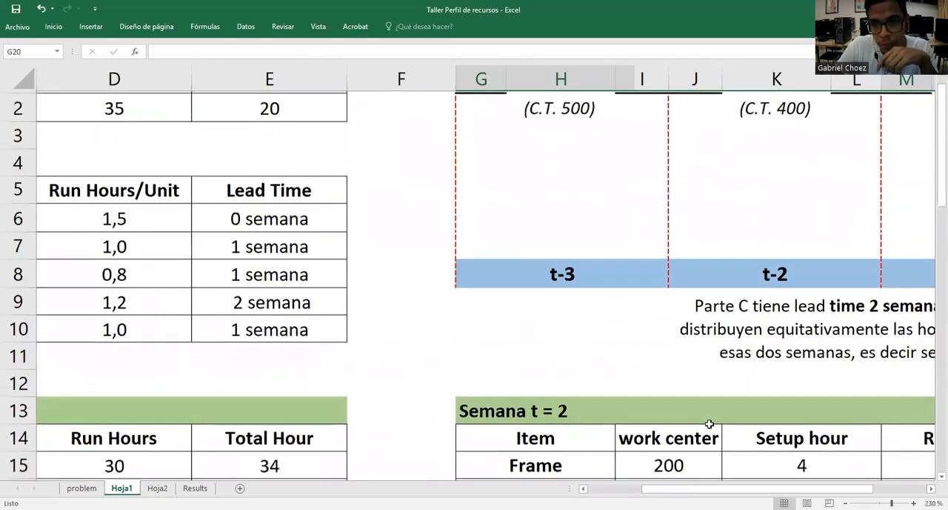
left_click_drag(671, 489, 724, 483)
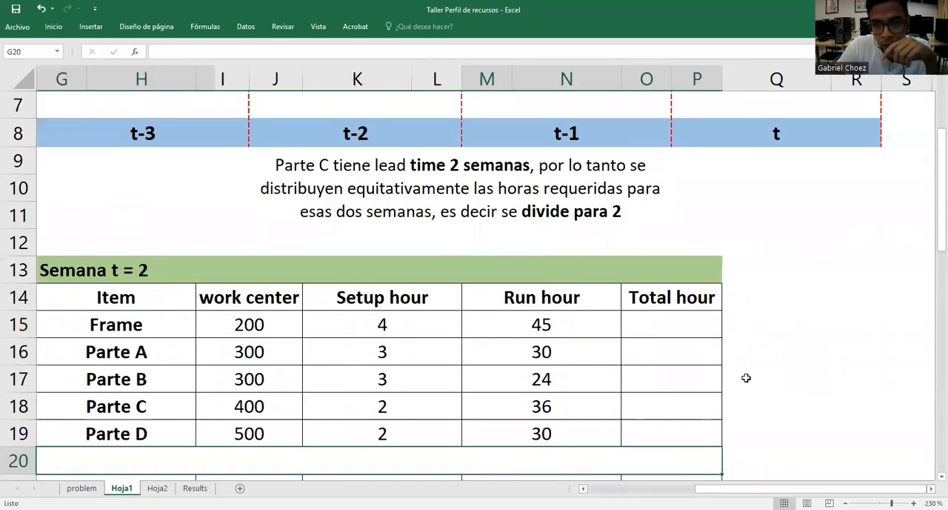
scroll(745, 379, "down", 1)
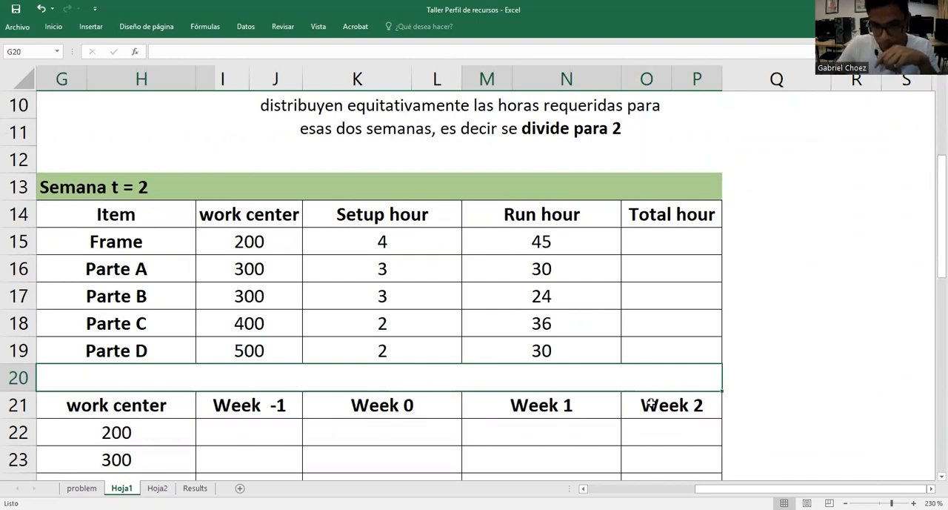
double_click(564, 356)
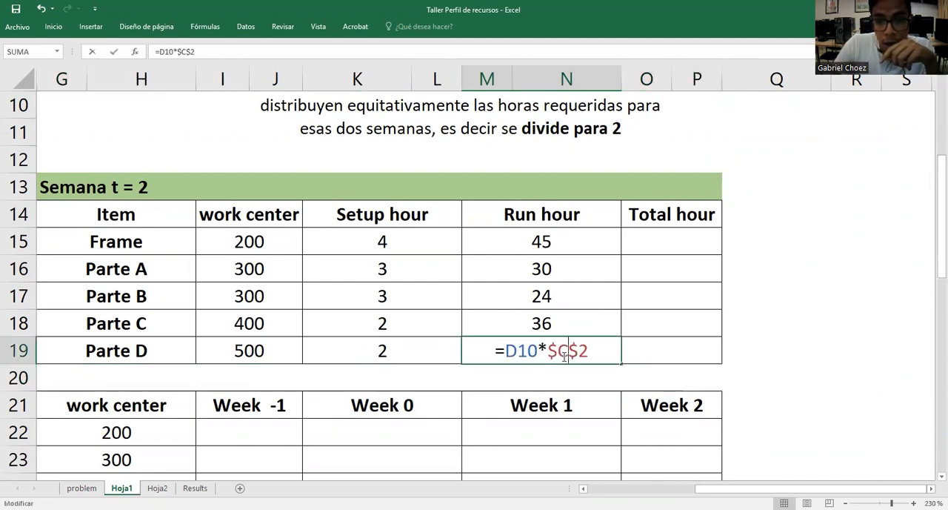
key("Return")
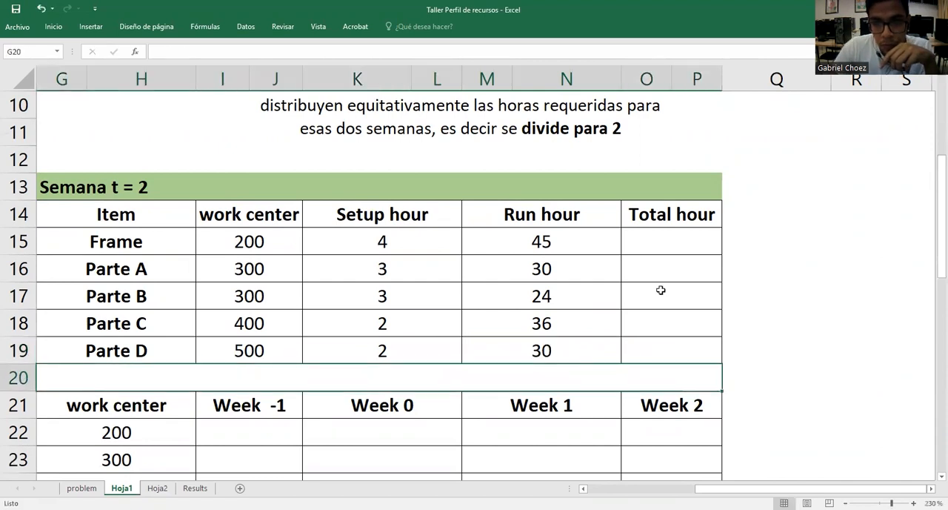
Calculate the Frame's total hours in O15 with =M15+K15, fill the formula down to Parte D in row 19 and check the last cell
left_click(698, 252)
type("=")
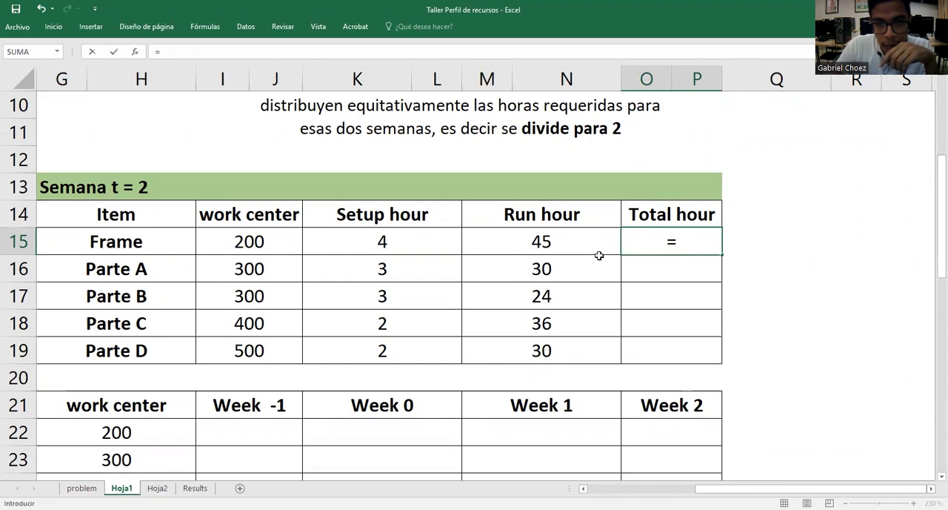
left_click(582, 247)
type("+")
left_click(410, 237)
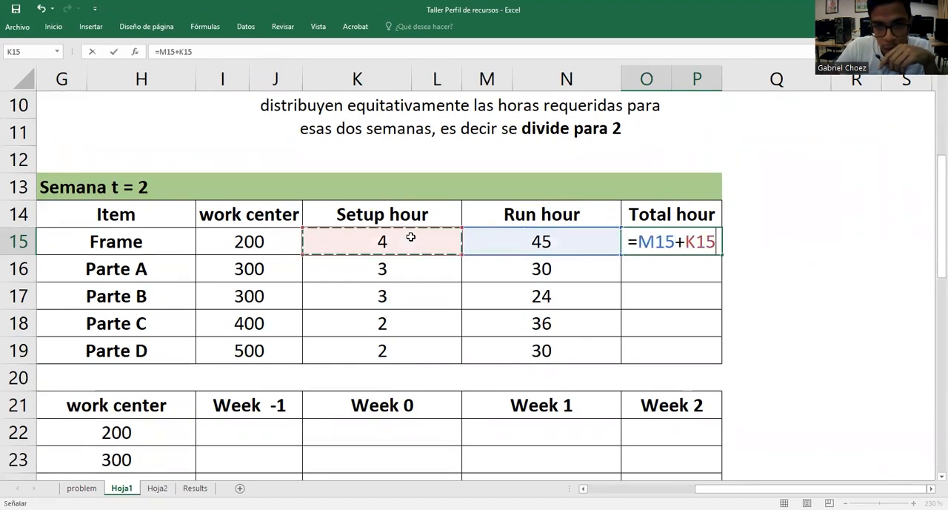
key("Return")
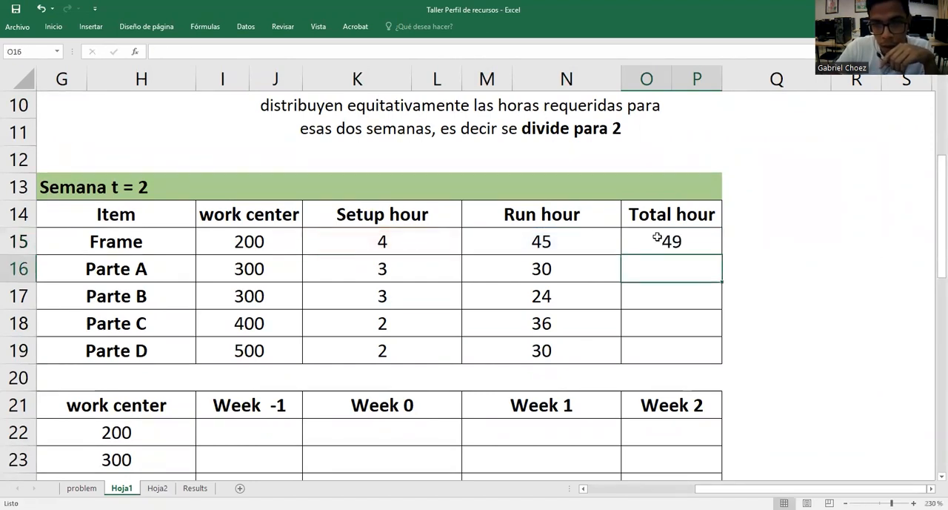
left_click(658, 237)
double_click(721, 255)
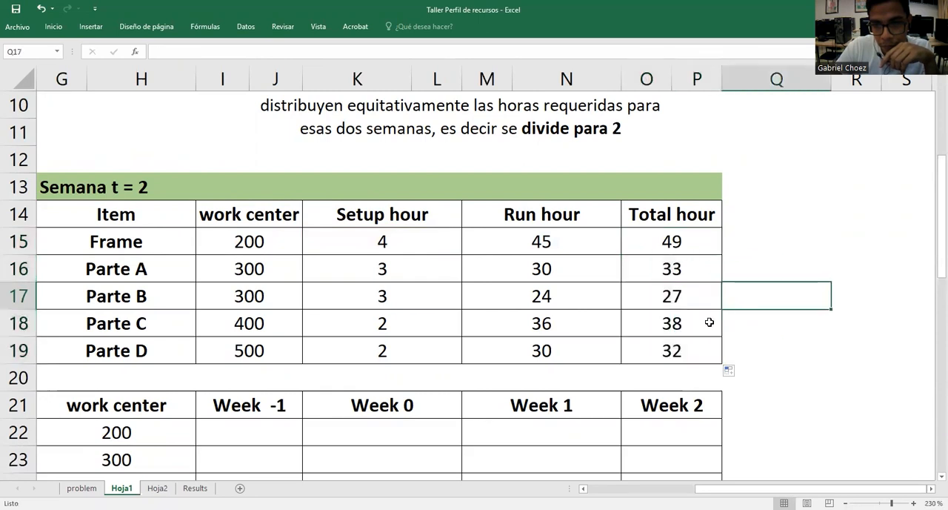
double_click(694, 348)
key("Return")
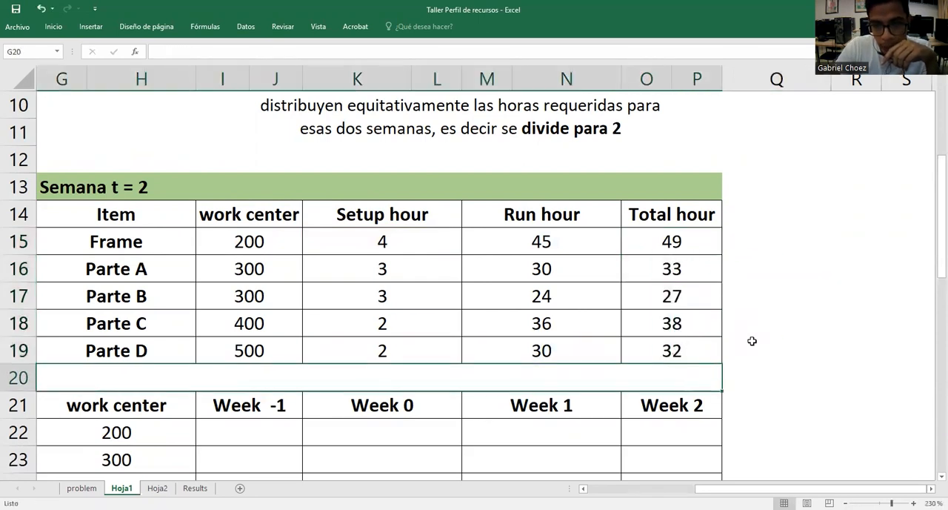
Compare the Semana t = 2 work center table's Week 2 column with the items and work centers in period t of the timeline
scroll(747, 352, "down", 1)
left_click(758, 319)
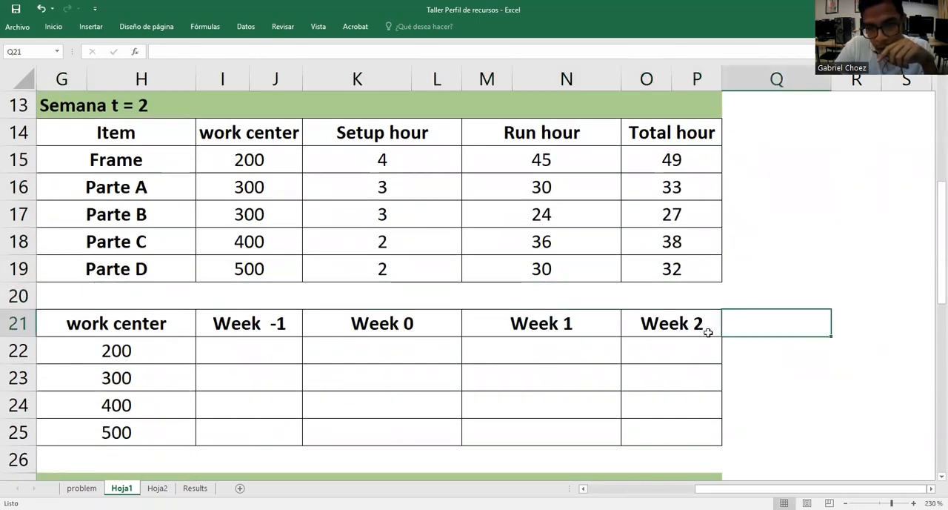
left_click(686, 347)
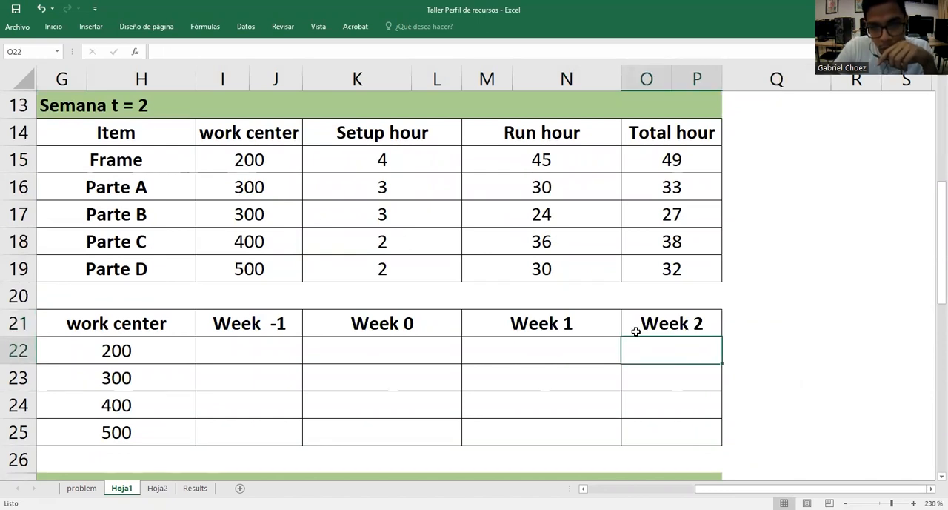
left_click(689, 327)
left_click(674, 352)
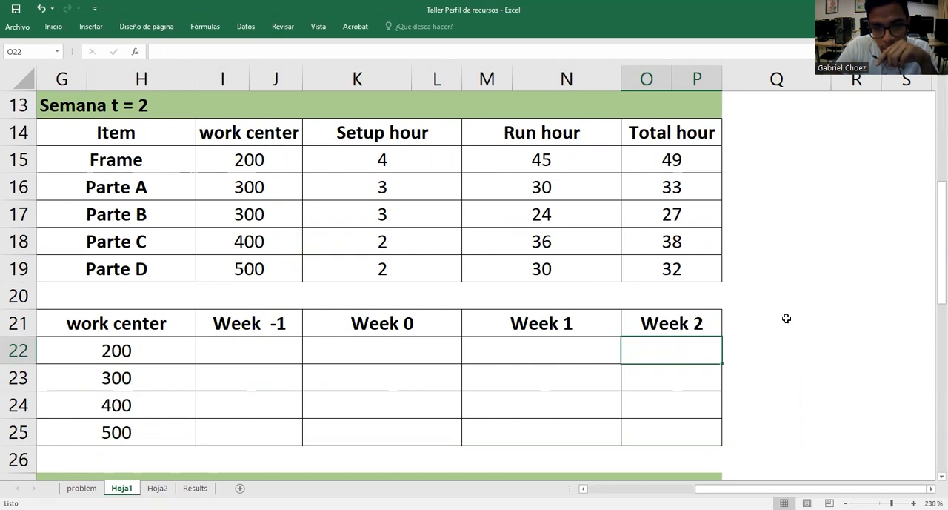
scroll(785, 318, "up", 4)
left_click(806, 302)
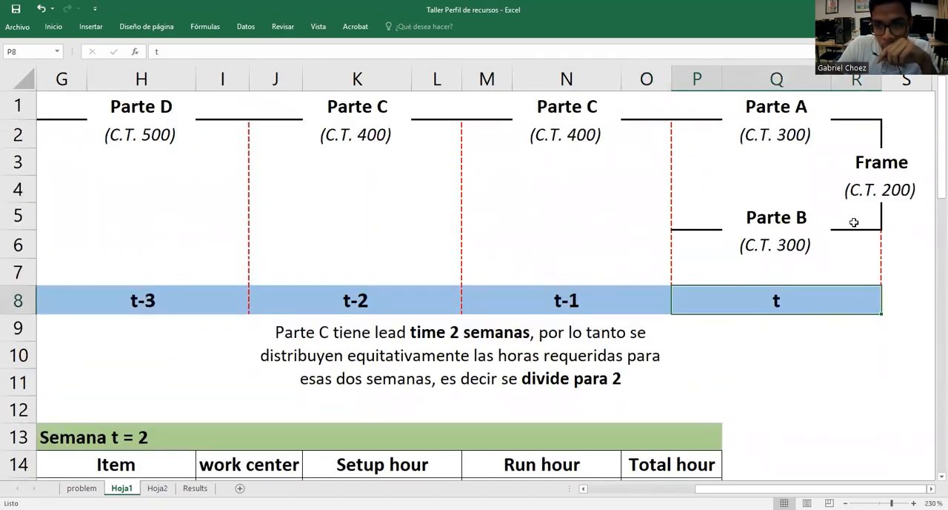
left_click(899, 195)
left_click(785, 133)
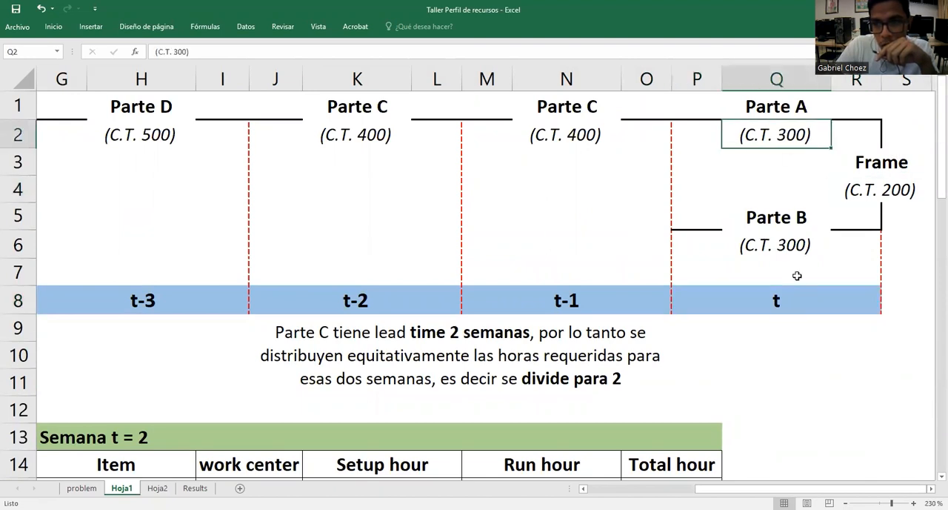
left_click(792, 252)
scroll(830, 297, "down", 6)
scroll(830, 296, "down", 3)
scroll(829, 296, "up", 6)
scroll(665, 371, "down", 1)
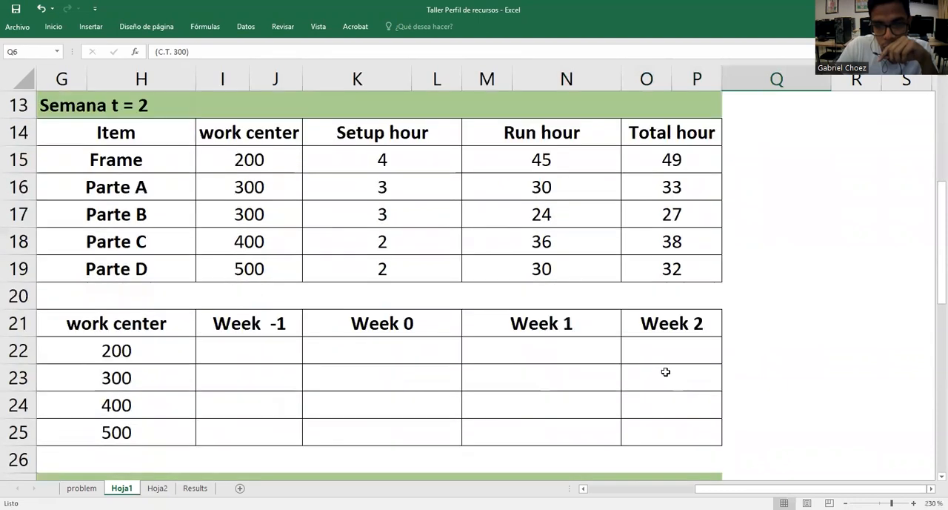
Enter the Frame's total hours for work center 200 in Week 2 by putting =O15 in O22
left_click(668, 355)
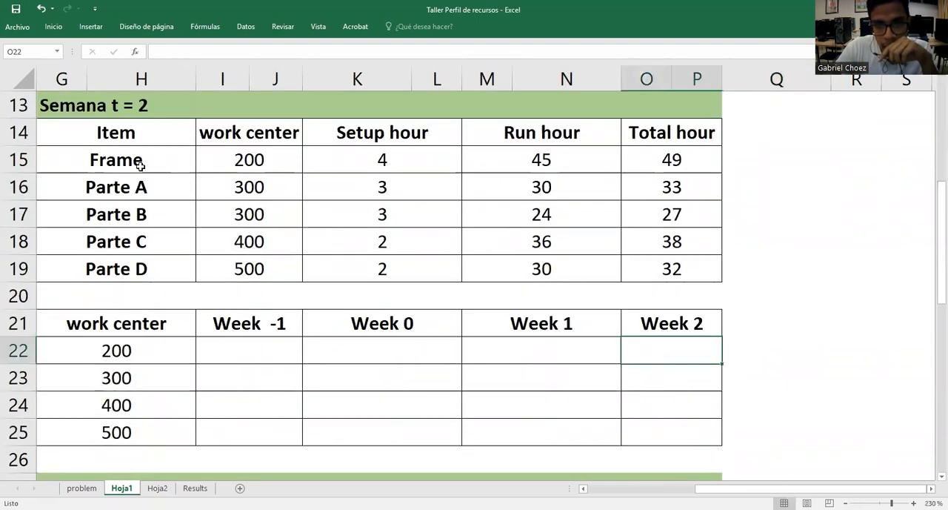
left_click(140, 166)
left_click(646, 160)
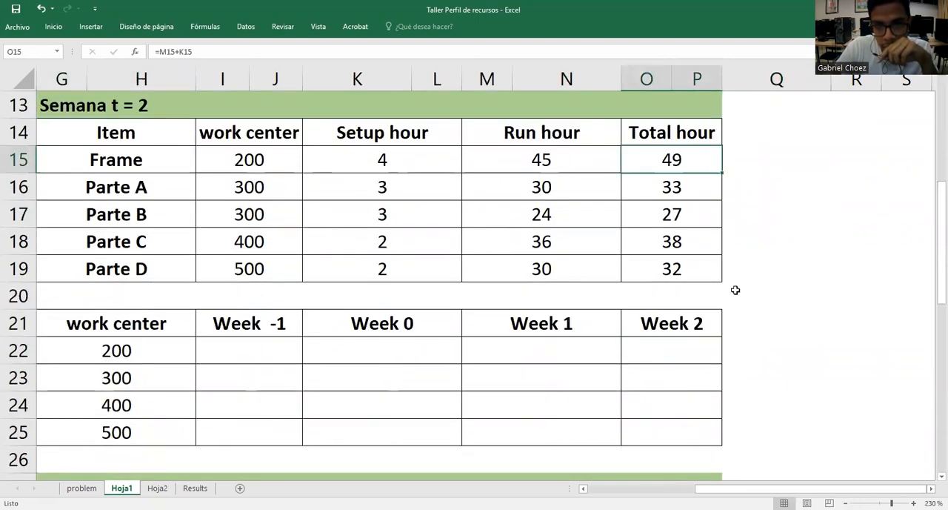
double_click(672, 348)
type("=")
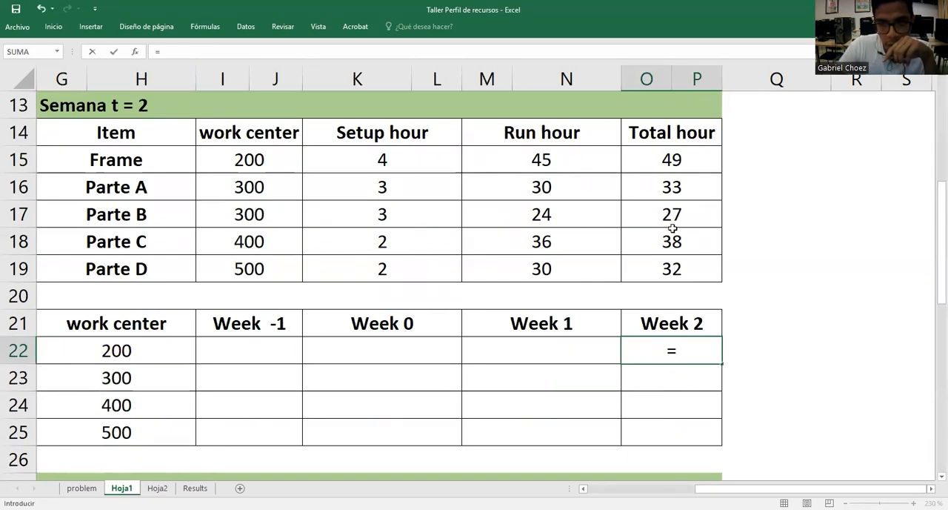
left_click(674, 160)
key("Return")
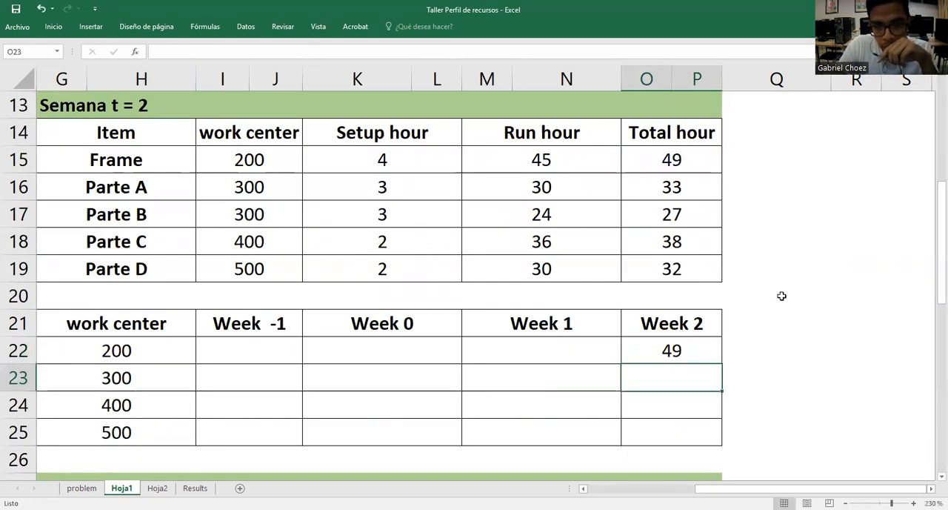
Add Parte A's and Parte B's total hours for work center 300 in Week 2 with =O16+O17 in O23
left_click_drag(126, 184, 225, 207)
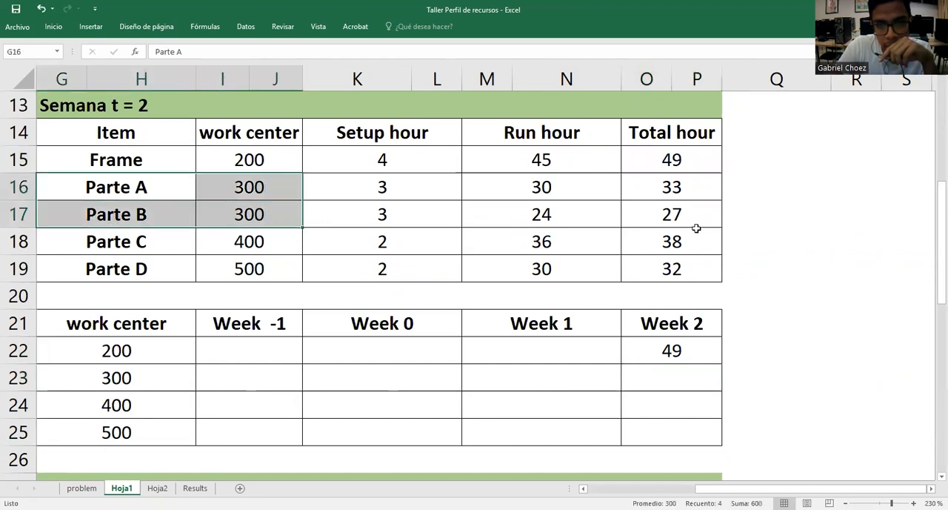
left_click(668, 379)
type("=")
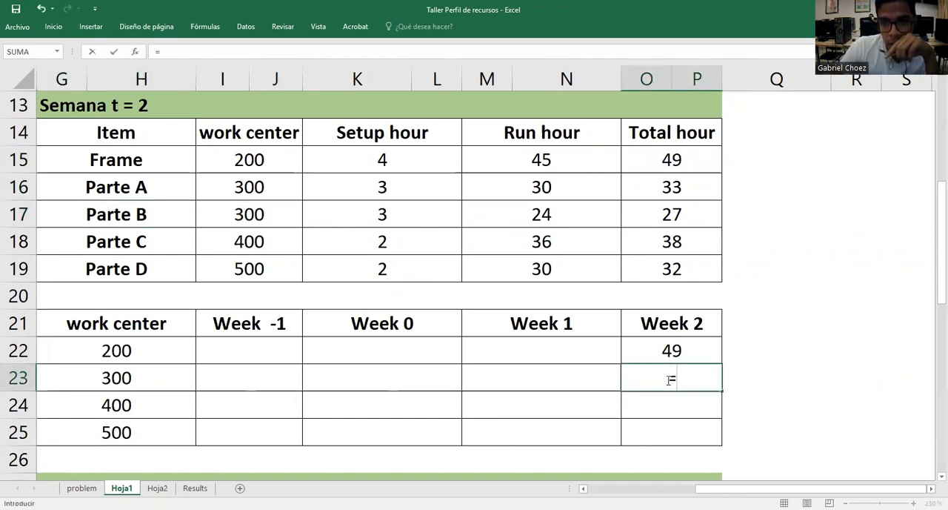
left_click(694, 191)
type("+")
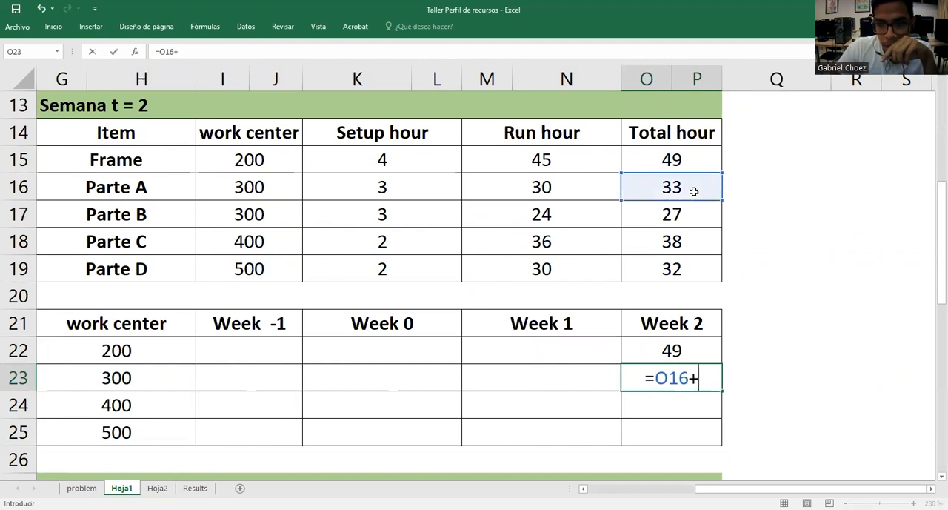
left_click(690, 208)
key("Return")
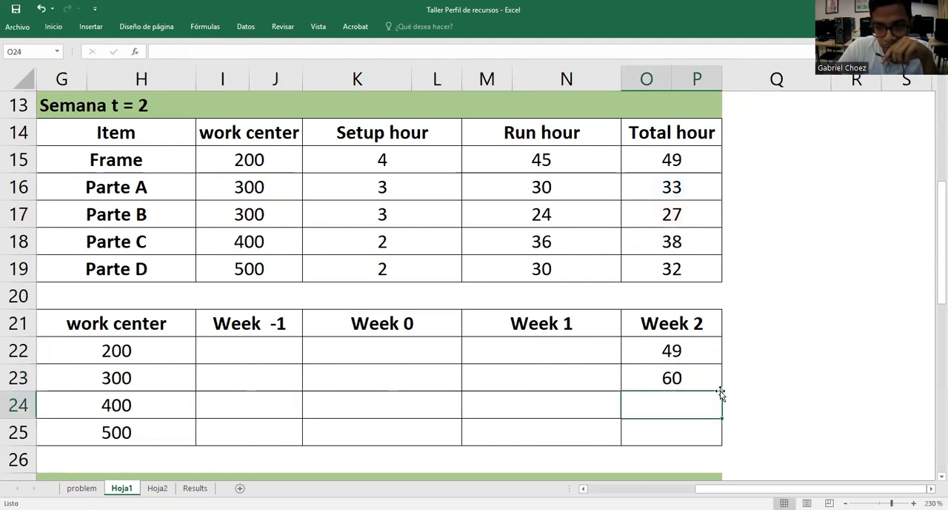
Enter 0 in Week 2 for work centers 400 and 500, in O24 and O25
type("0")
key("Return")
type("0")
key("Return")
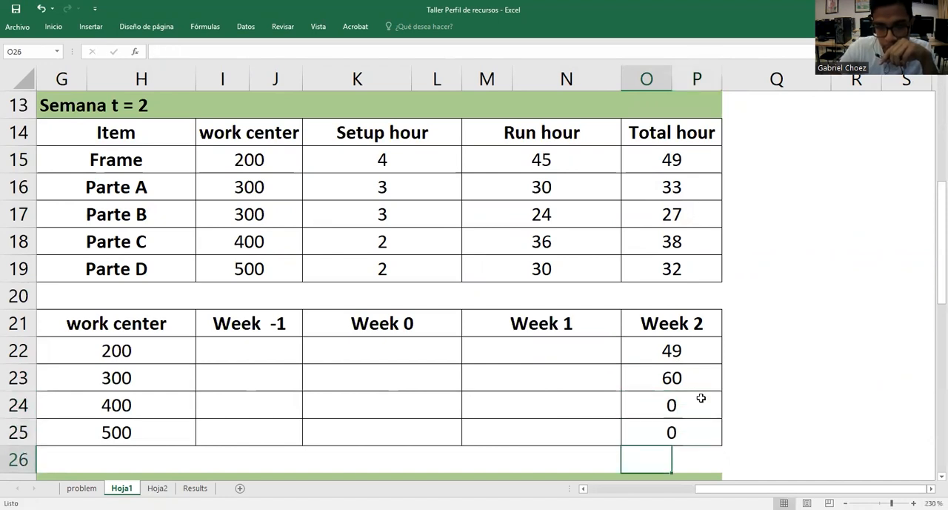
Check Parte C's two periods in the timeline and enter 0 for work center 200 in Week 1 and Week 0
left_click(549, 353)
scroll(800, 315, "up", 4)
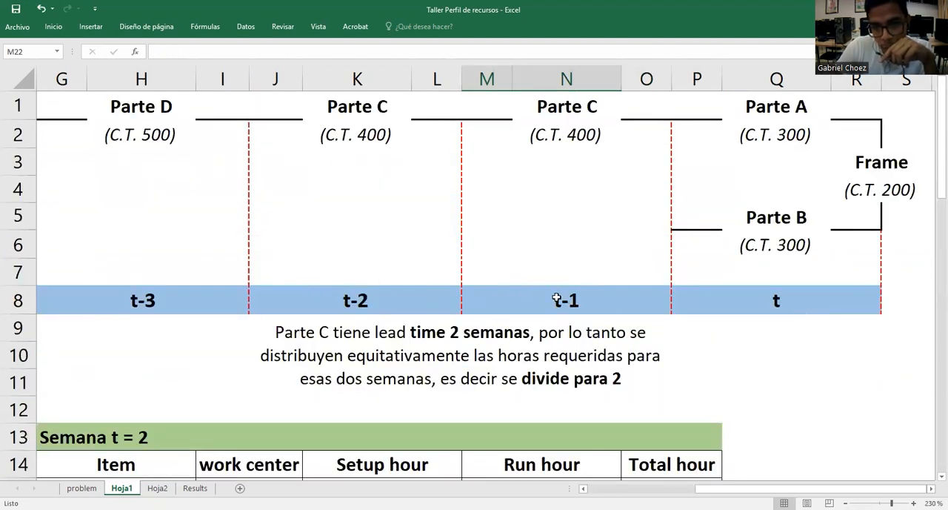
left_click(366, 131)
left_click(574, 132)
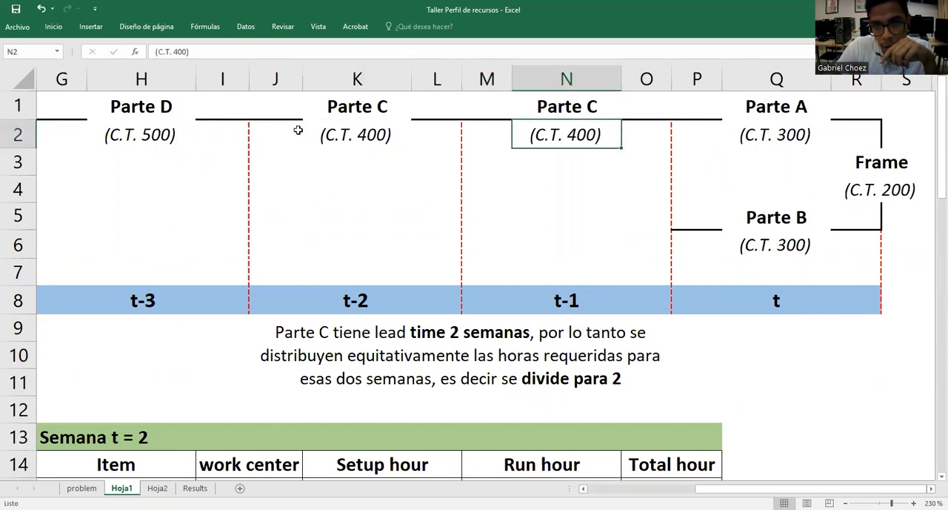
scroll(558, 244, "down", 6)
scroll(559, 264, "up", 2)
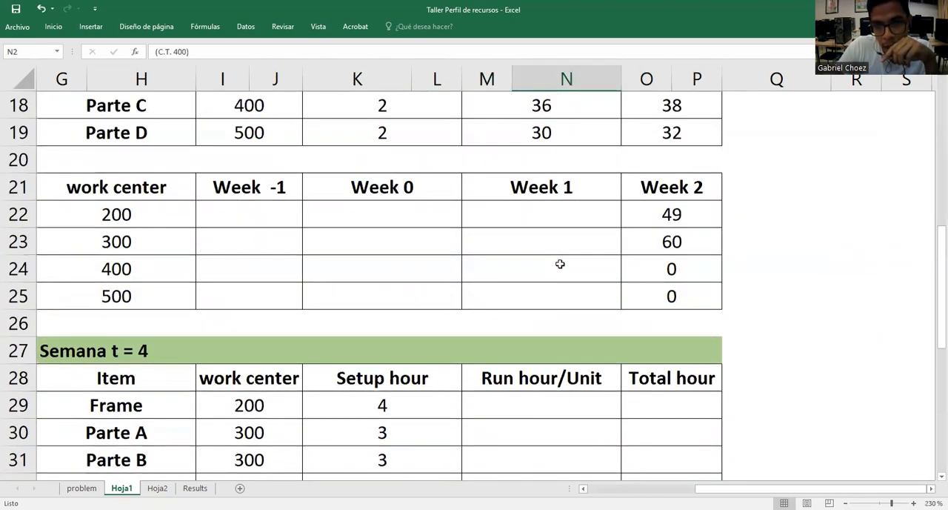
left_click(494, 355)
type("0")
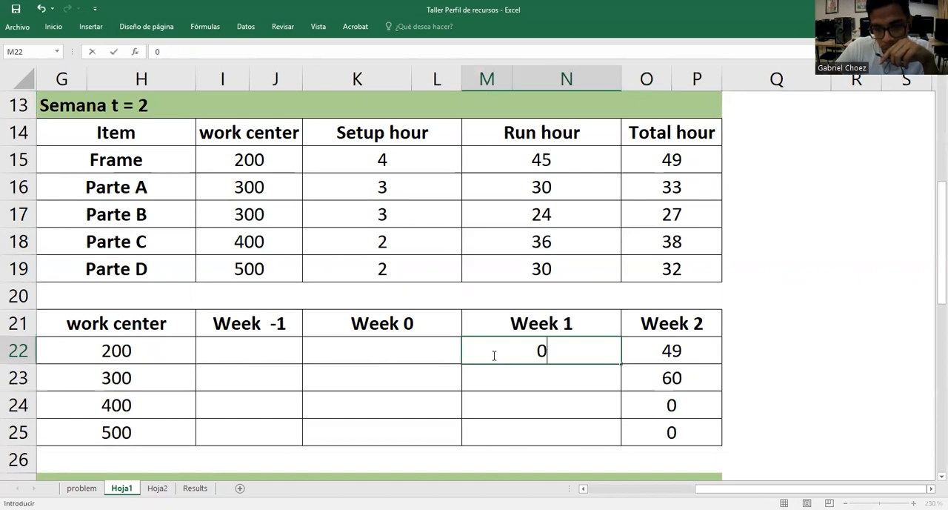
left_click(449, 350)
type("0")
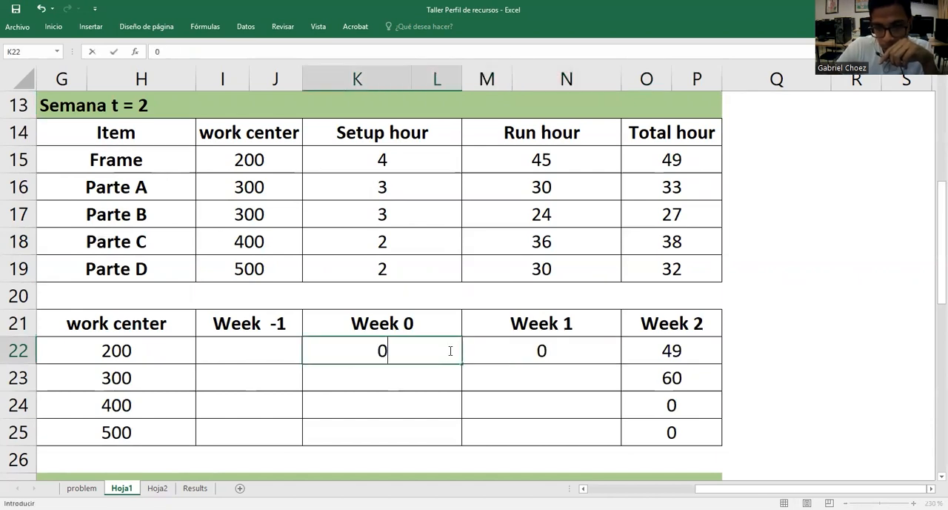
Enter 0 for work centers 300 and 500 in both Week 1 and Week 0
left_click(518, 370)
type("0")
left_click(441, 377)
type("0")
left_click(607, 436)
type("0")
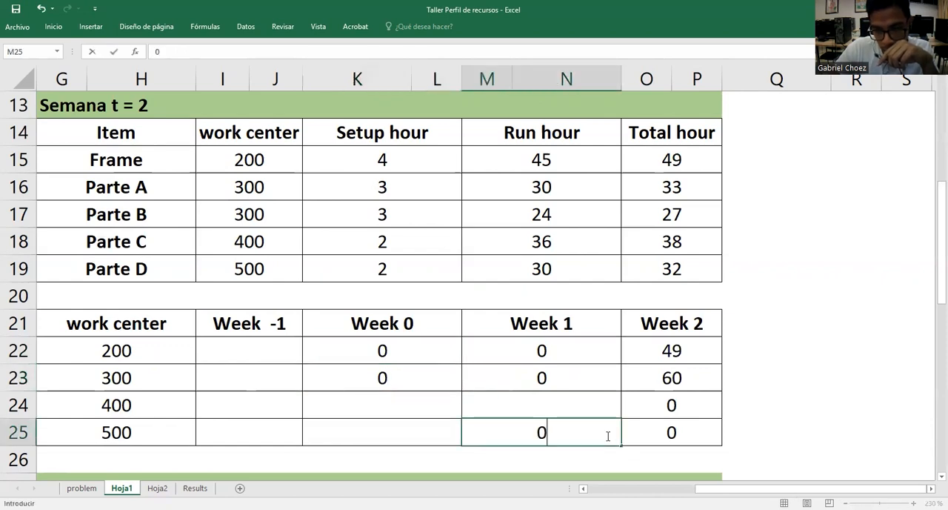
left_click(449, 437)
type("0")
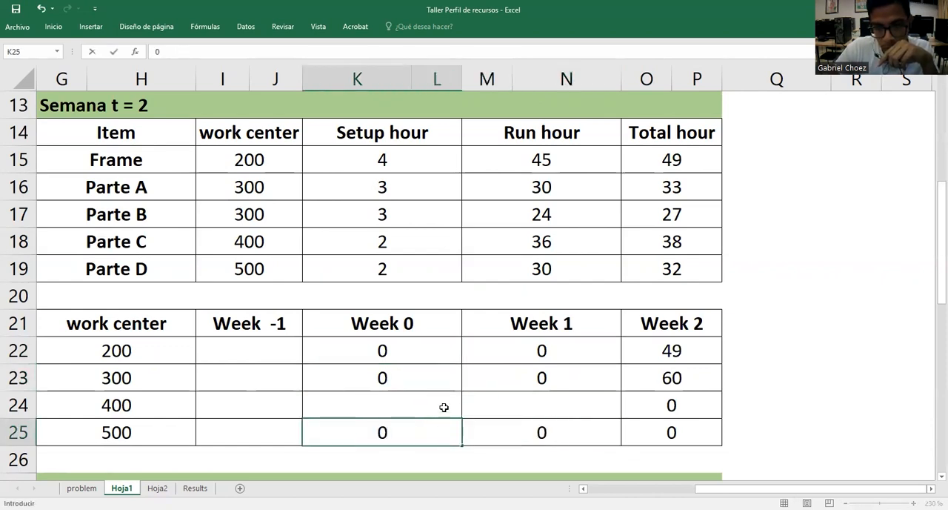
Calculate work center 400's Week 0 hours in K24 as Parte C's setup plus half its run hours, =K18+(M18/2)
left_click(443, 406)
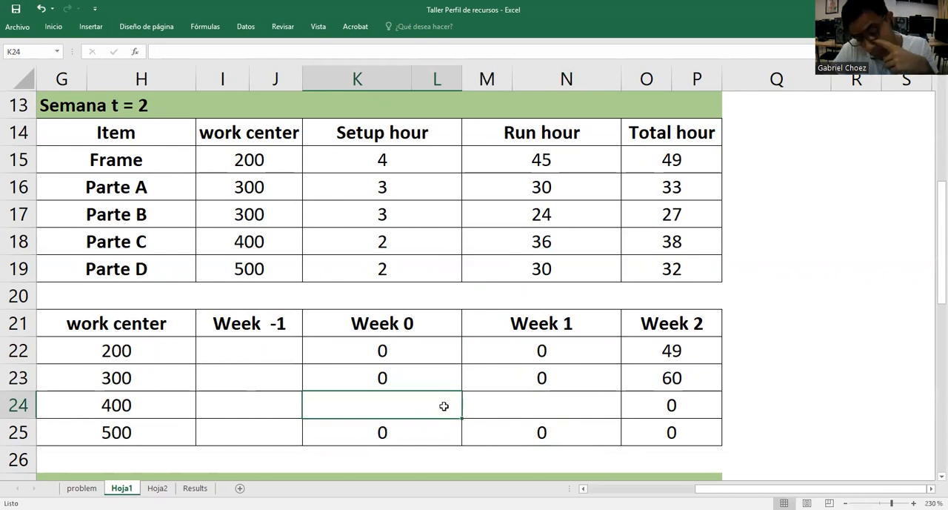
double_click(444, 406)
type("=")
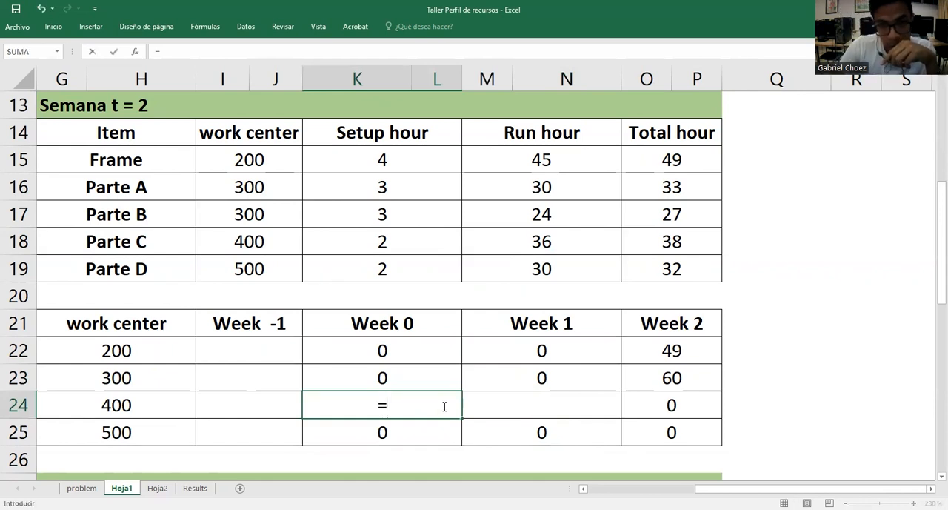
left_click(434, 248)
type("+")
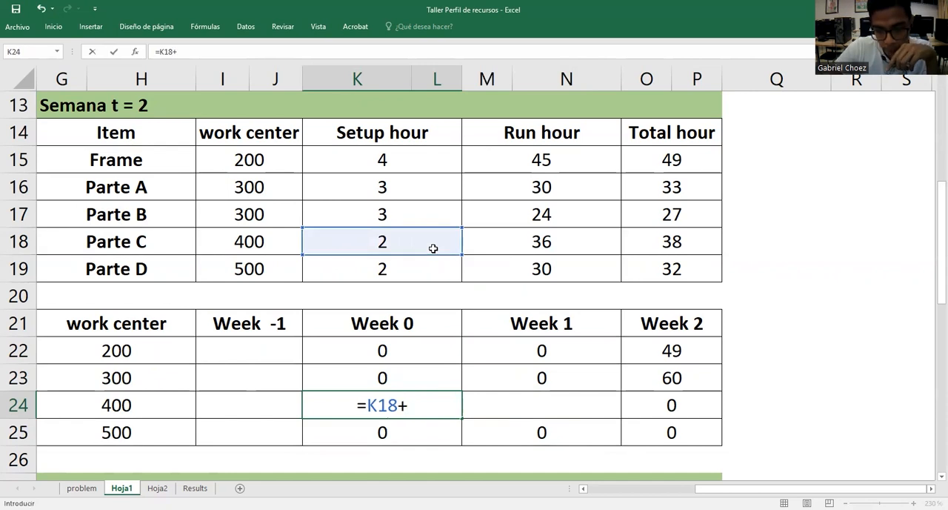
type("(")
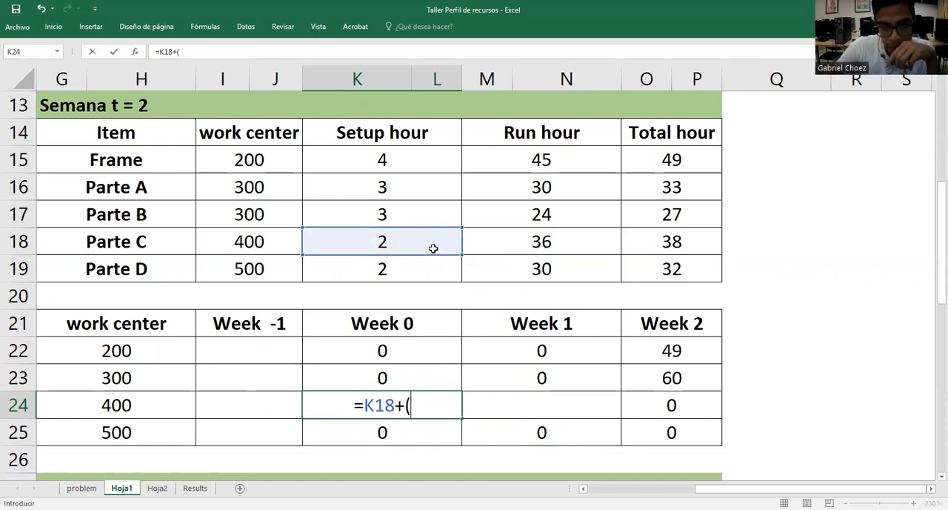
left_click(517, 234)
type("/52")
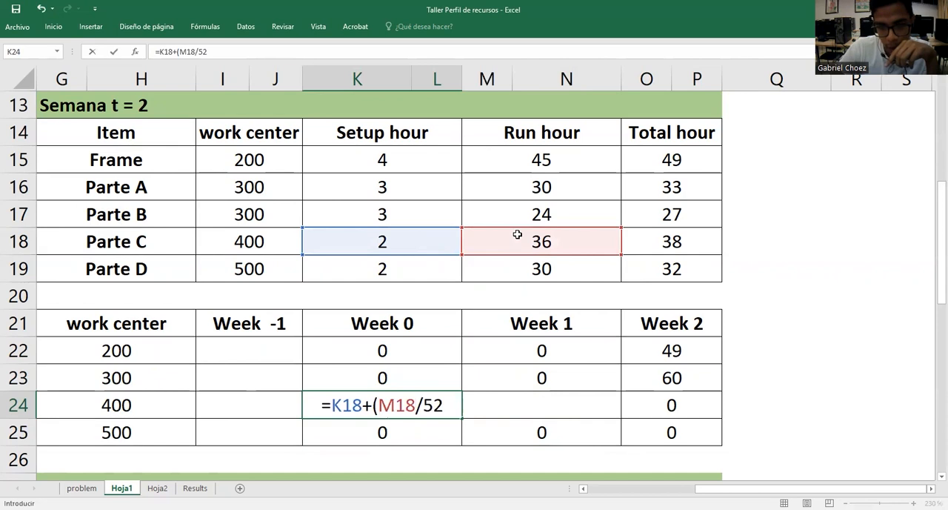
key("BackSpace")
key("BackSpace")
type("2)")
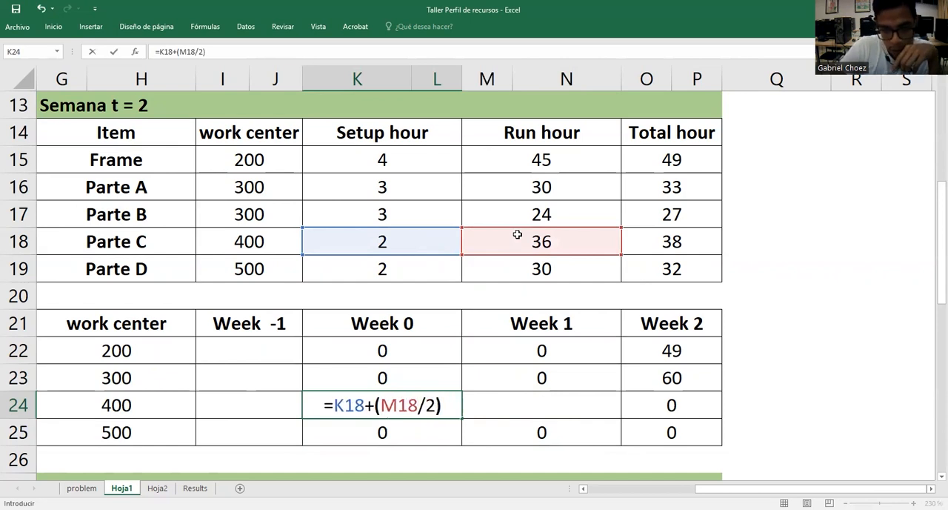
key("Return")
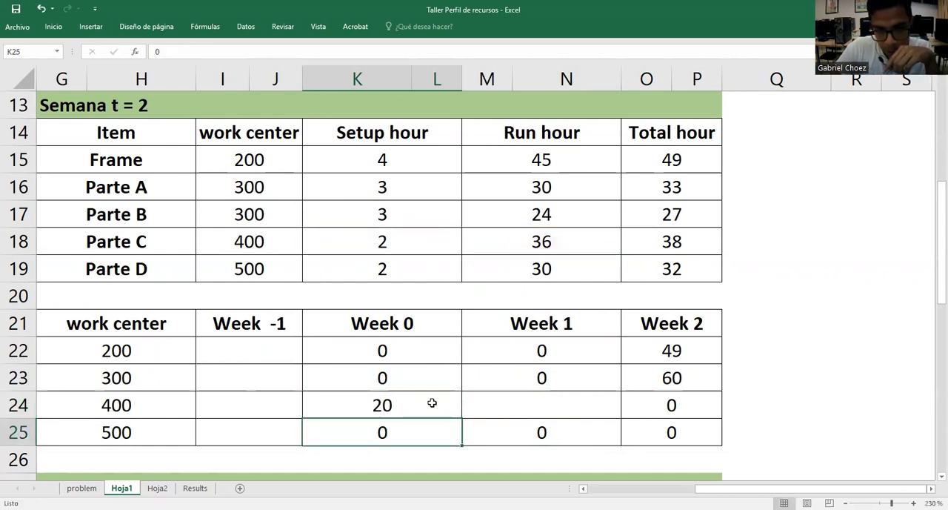
Reuse the exact formula text =K18+(M18/2) from K24 for work center 400's Week 1 hours in M24 and check it
left_click(432, 402)
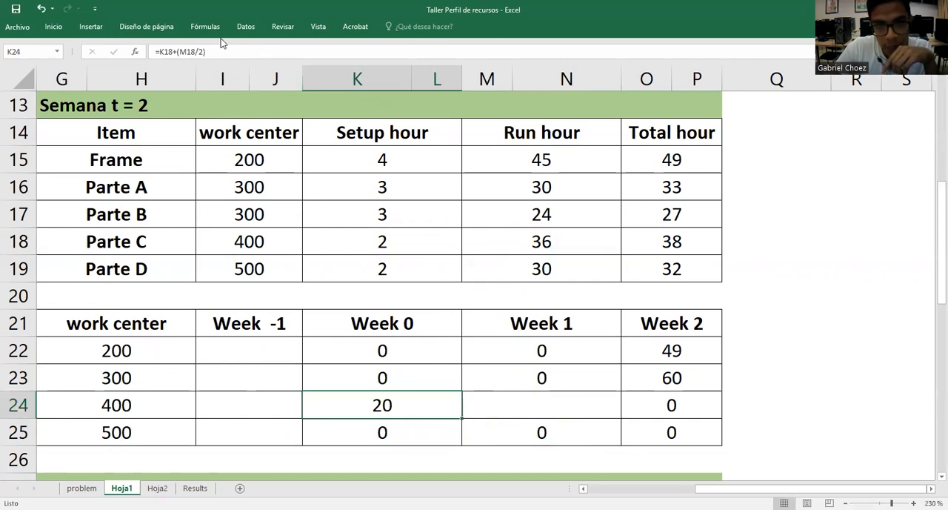
left_click_drag(214, 56, 140, 55)
key("ctrl+c")
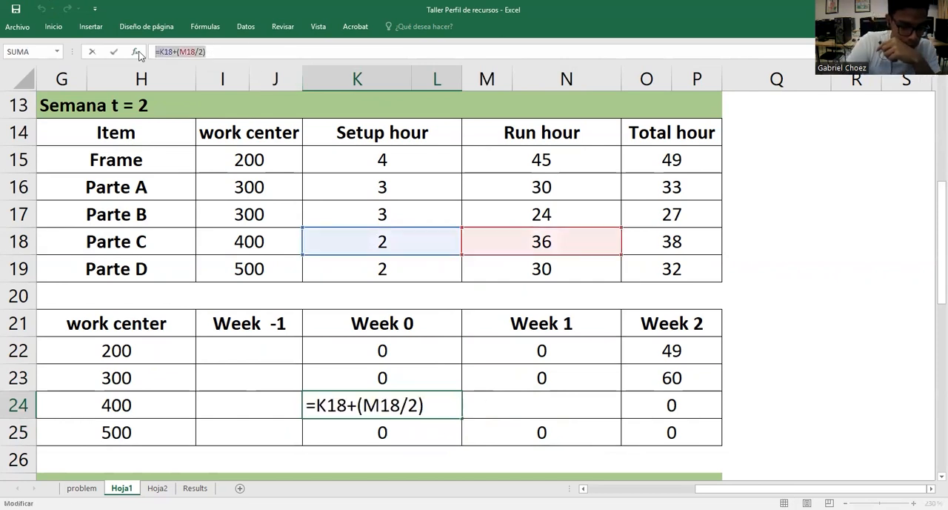
key("Escape")
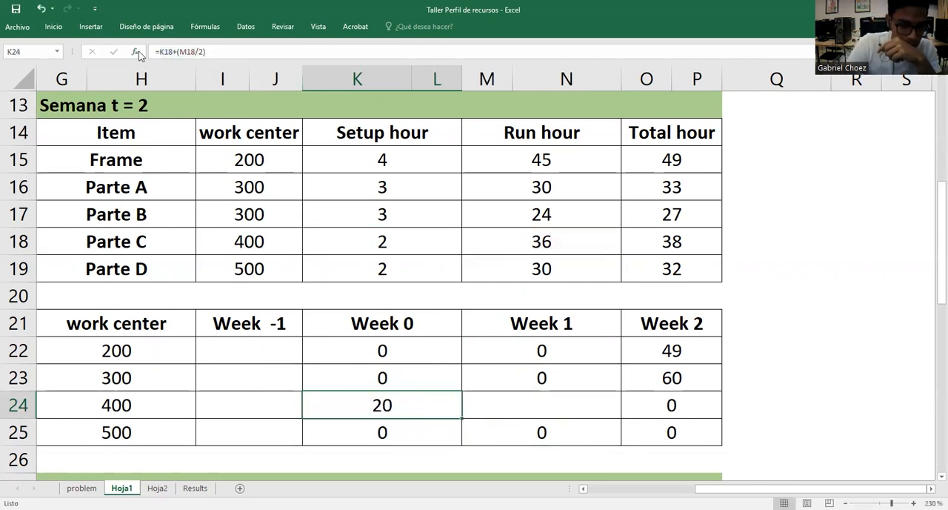
double_click(492, 402)
key("ctrl+v")
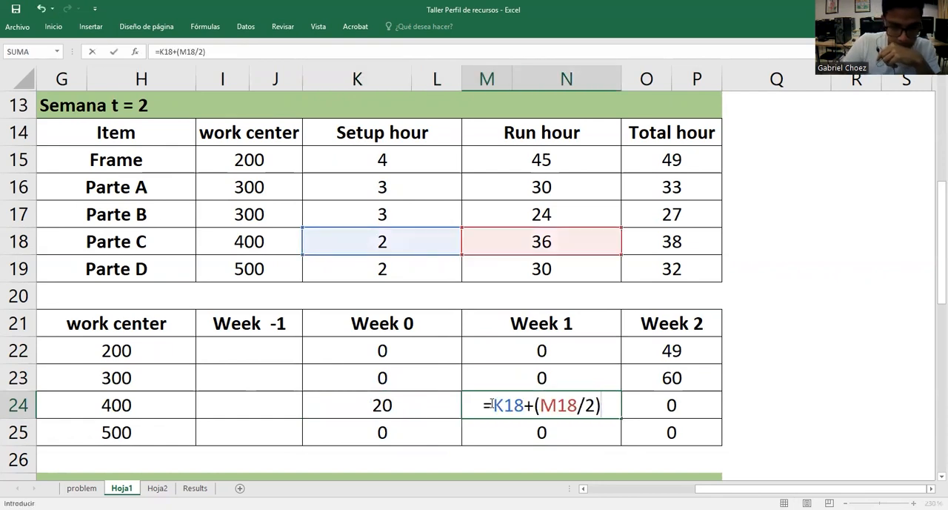
key("Return")
left_click(518, 405)
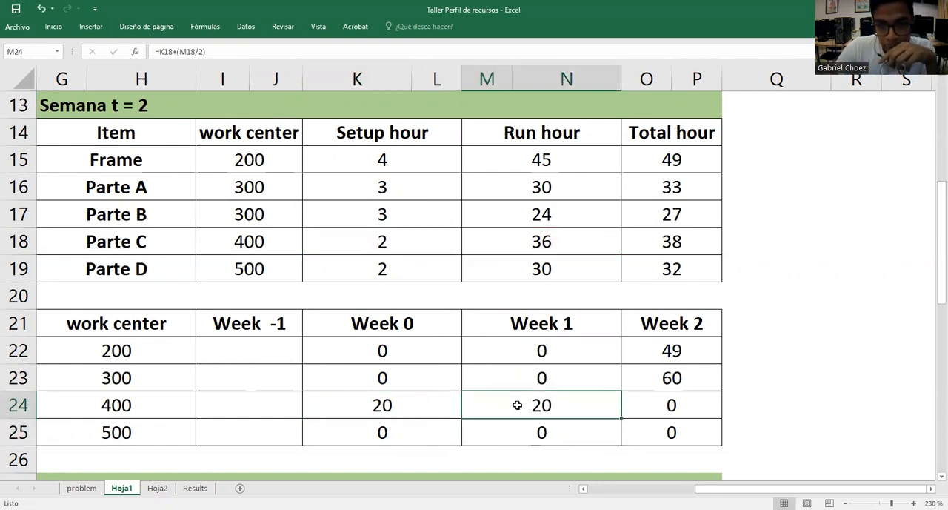
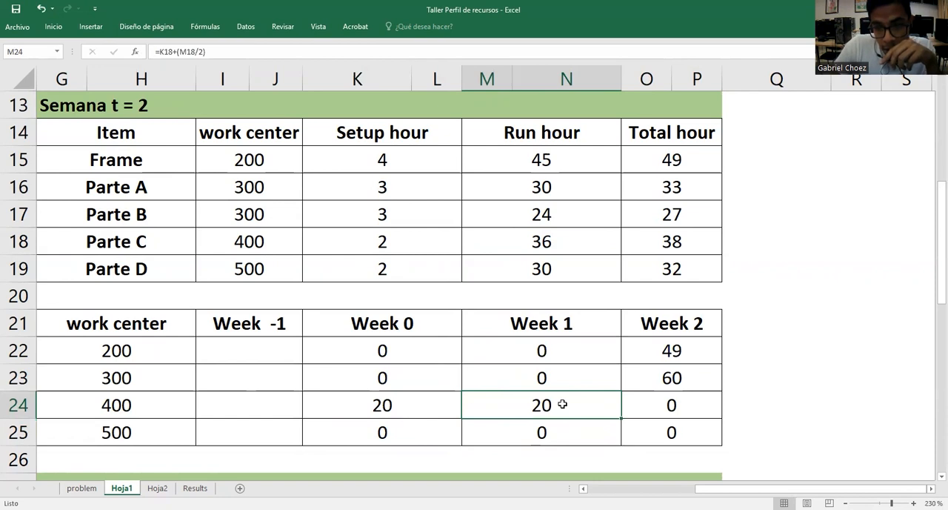
Calculate half of Parte C's total hours in the free cell Q18 with =O18/2
double_click(755, 238)
type("=")
left_click(711, 236)
type("/2")
key("Return")
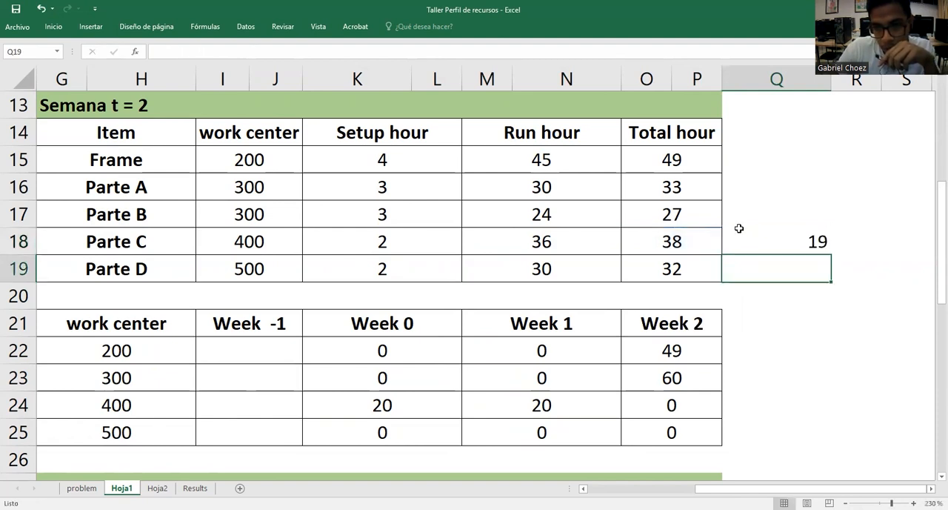
Compare the halved total in Q18 with work center 400's Week 0 and Week 1 hours and clear Q18
left_click(794, 236)
left_click(534, 406)
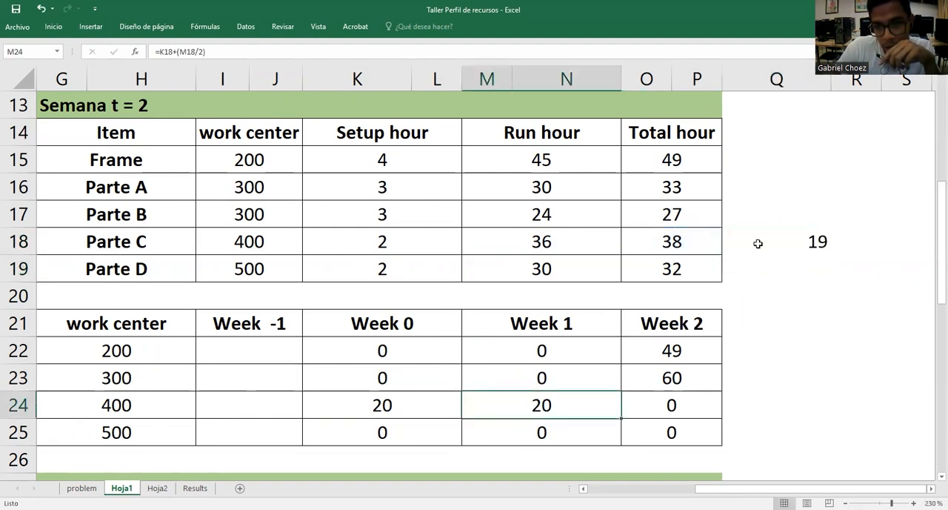
left_click(403, 416)
left_click(809, 238)
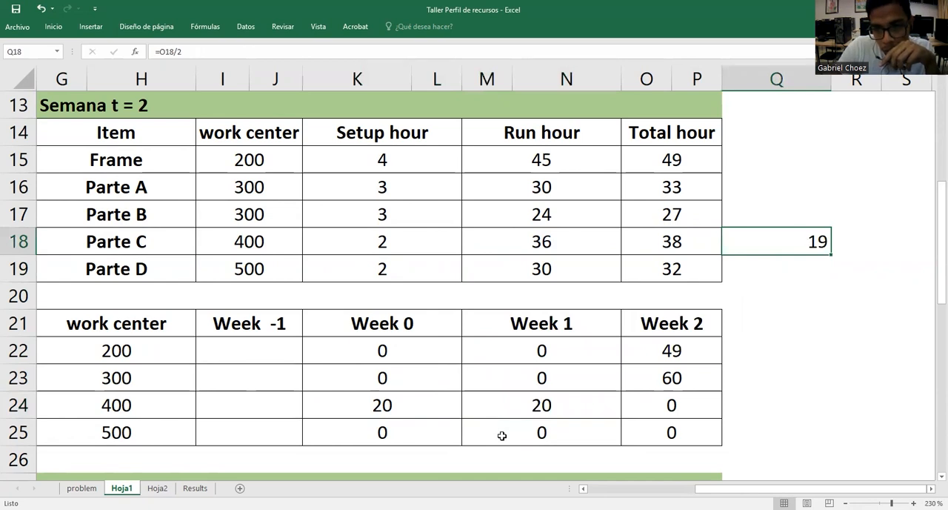
left_click(393, 421)
left_click(497, 402)
left_click(437, 405)
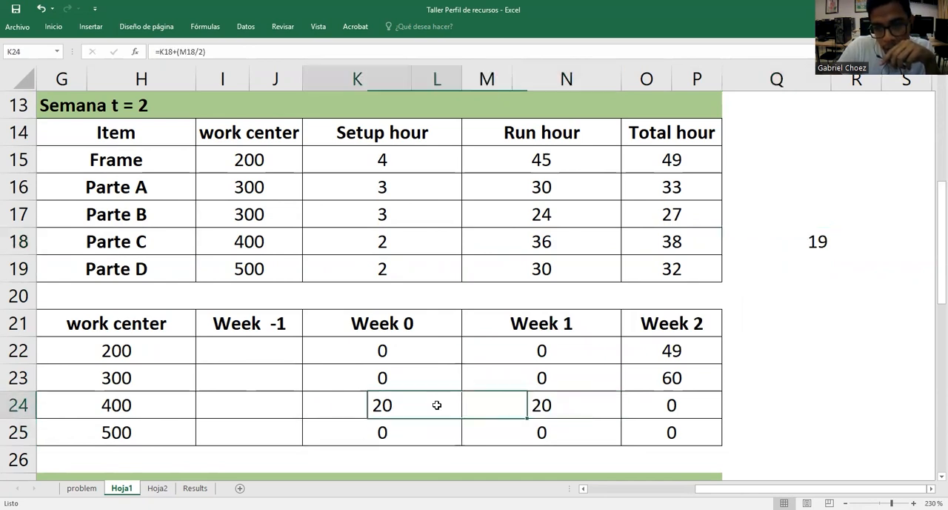
left_click(358, 241)
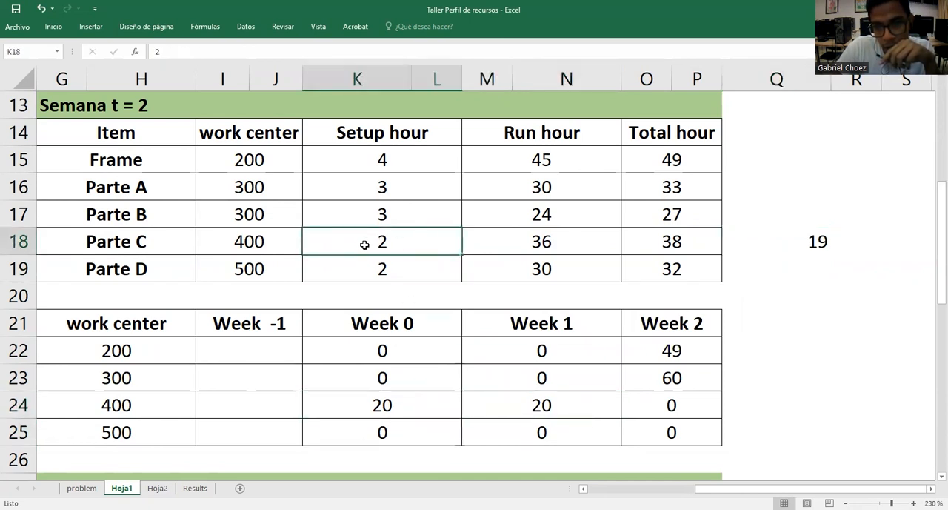
left_click(807, 237)
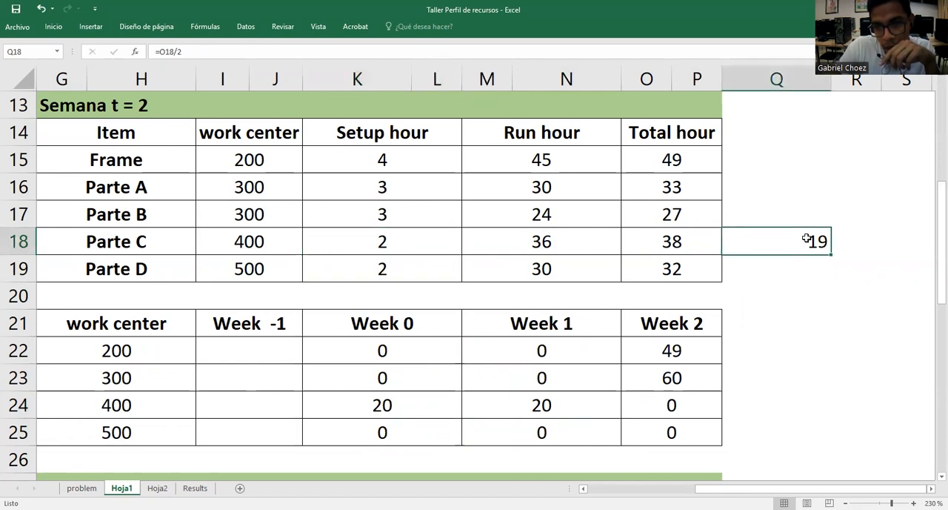
key("Delete")
left_click(798, 309)
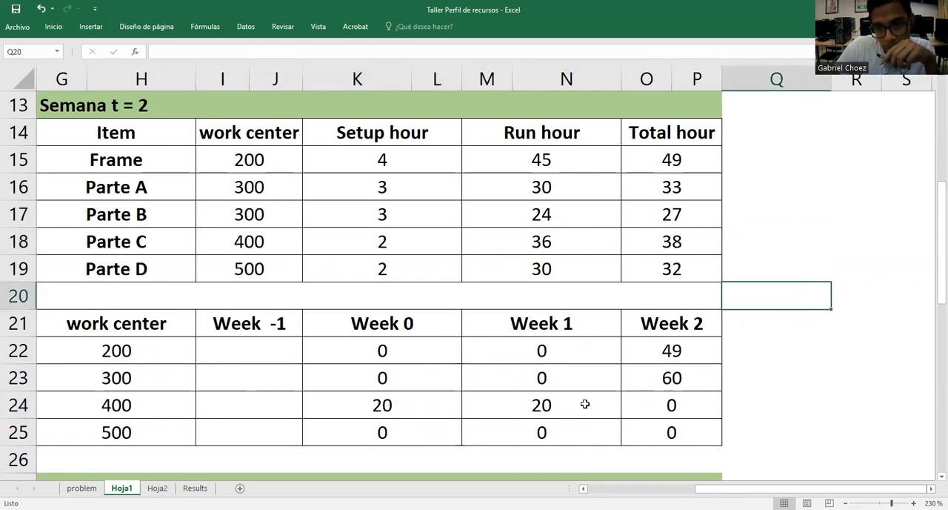
Check work center 400's Week 0 and Week 1 formulas against the setup assumption stated on the problem sheet
left_click(563, 408)
left_click(423, 413)
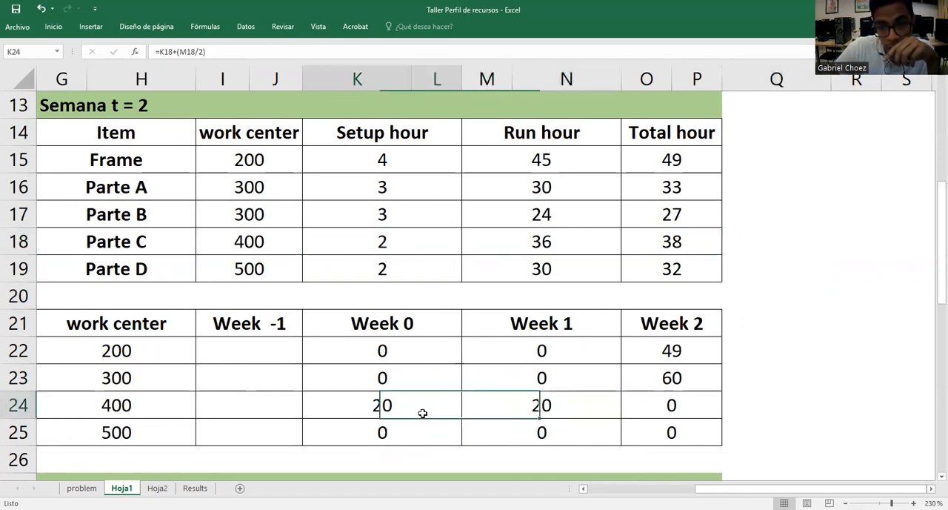
left_click(82, 488)
scroll(288, 348, "down", 1)
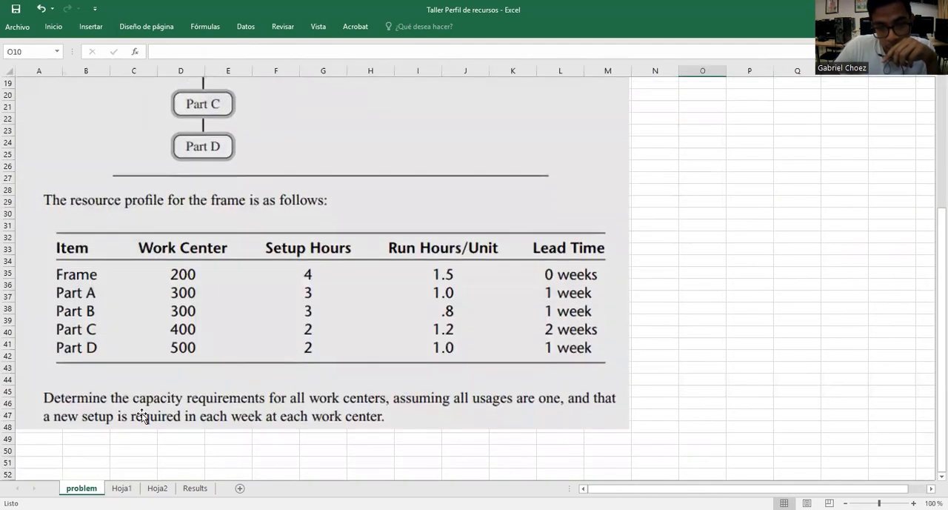
left_click(122, 488)
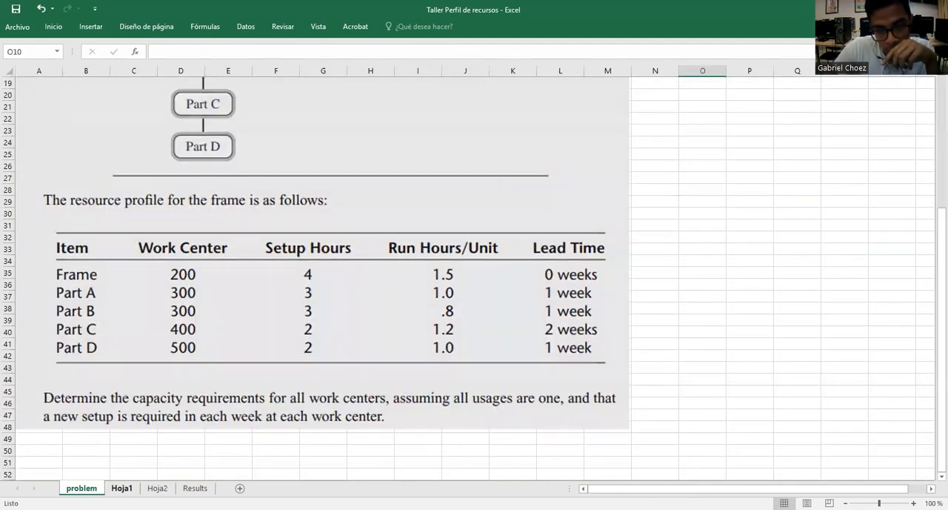
left_click(576, 407)
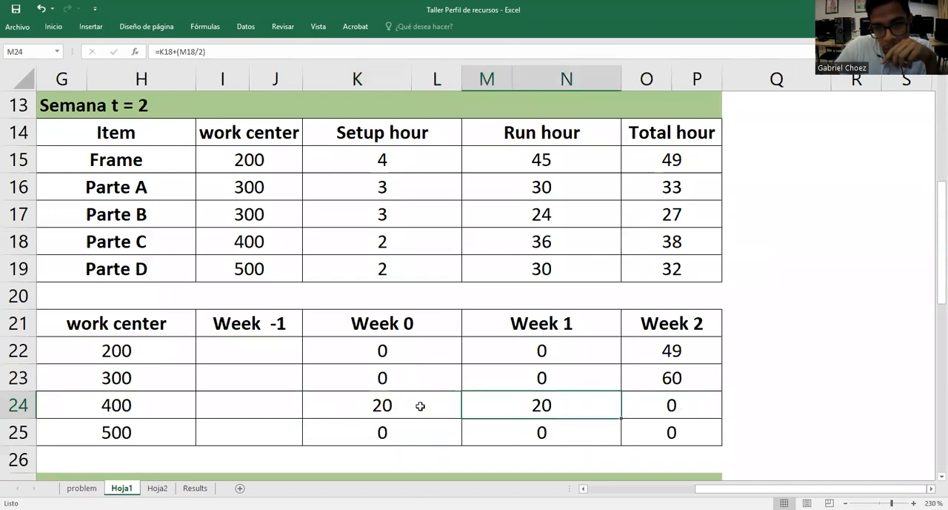
Enter 0 for work centers 200, 300 and 400 in the Week -1 column of the Semana t = 2 table
left_click(232, 353)
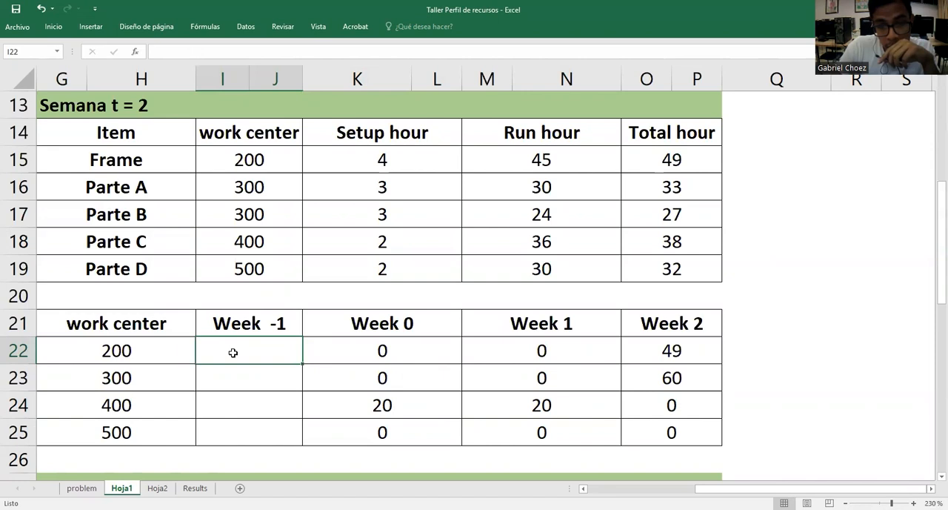
type("0")
key("Return")
type("0")
key("Return")
type("0")
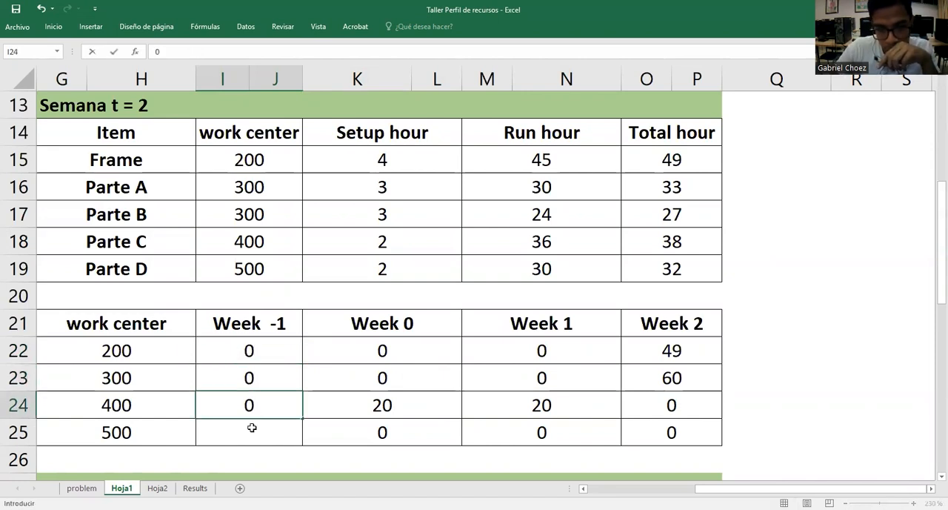
key("Return")
Check Parte D's period in the timeline and set work center 500's Week -1 hours in I25 to Parte D's total, =O19
scroll(355, 337, "up", 4)
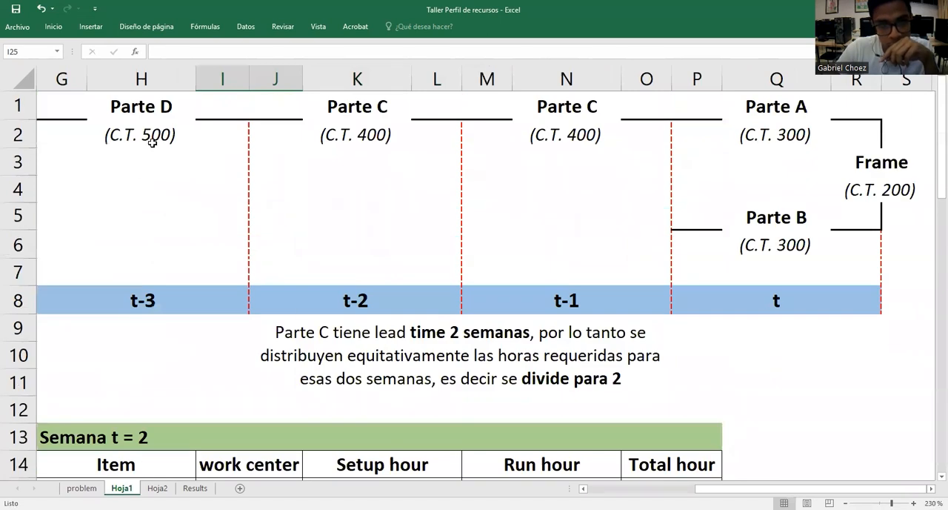
left_click(152, 142)
left_click(155, 113)
scroll(172, 314, "down", 4)
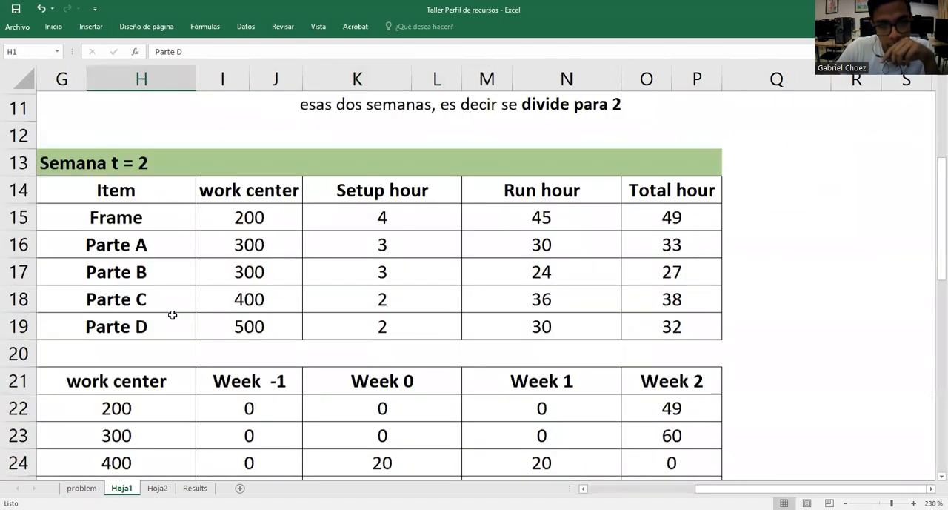
scroll(254, 343, "down", 4)
scroll(250, 383, "up", 3)
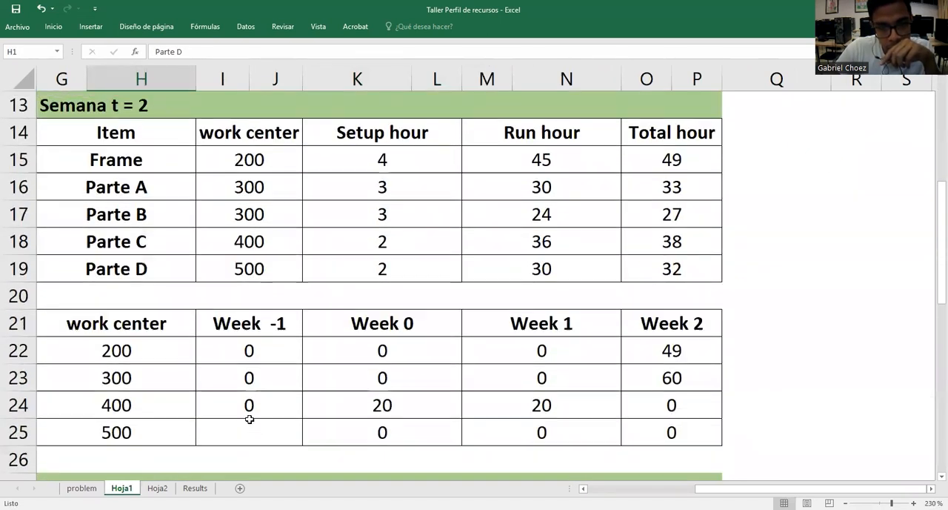
left_click(250, 419)
type("=")
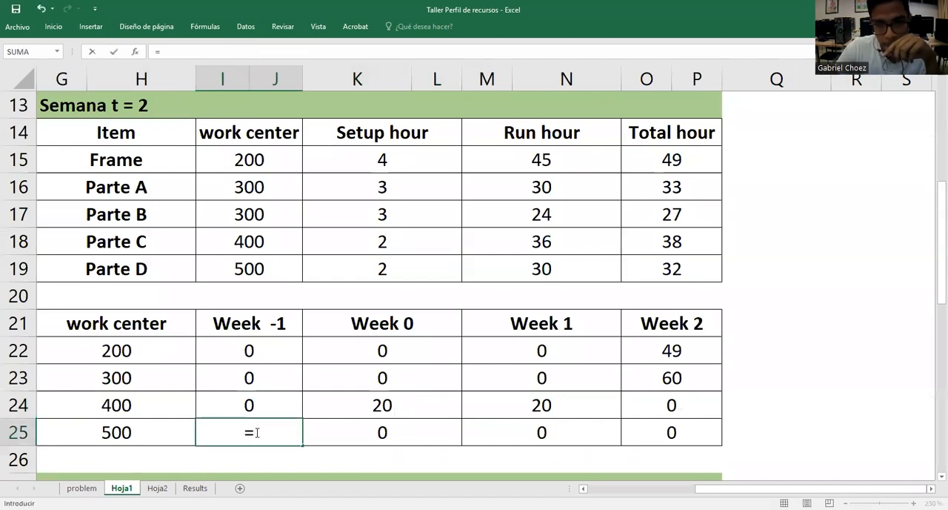
left_click(683, 270)
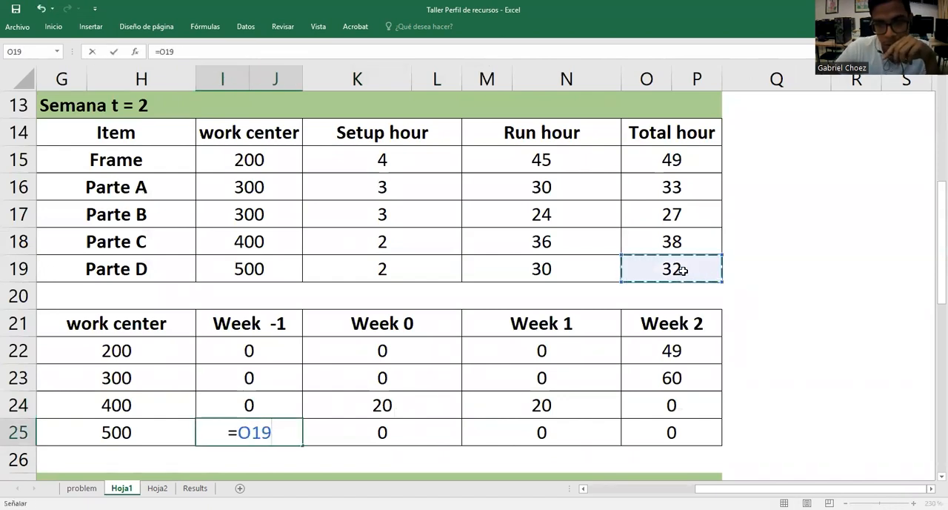
key("Return")
left_click(798, 304)
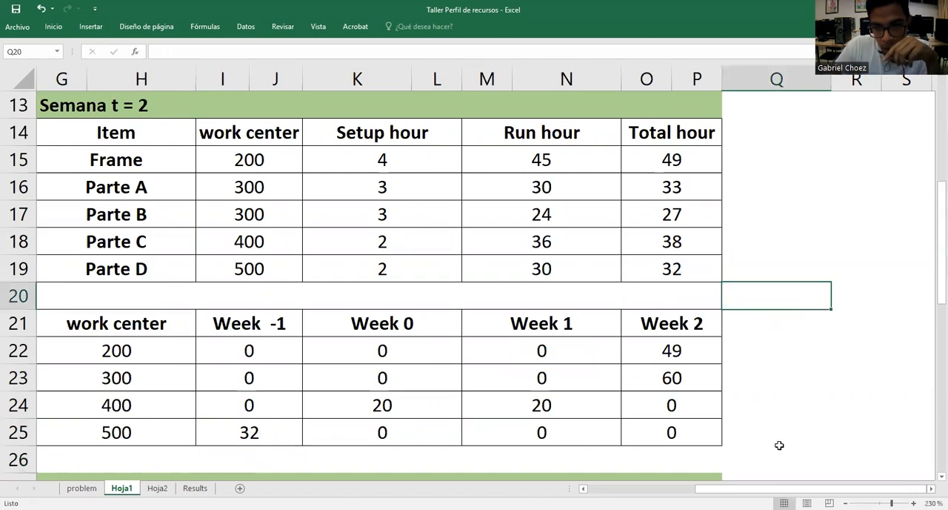
Review the filled Semana t = 2 tables and go to the Semana t = 3 item table
left_click(755, 214)
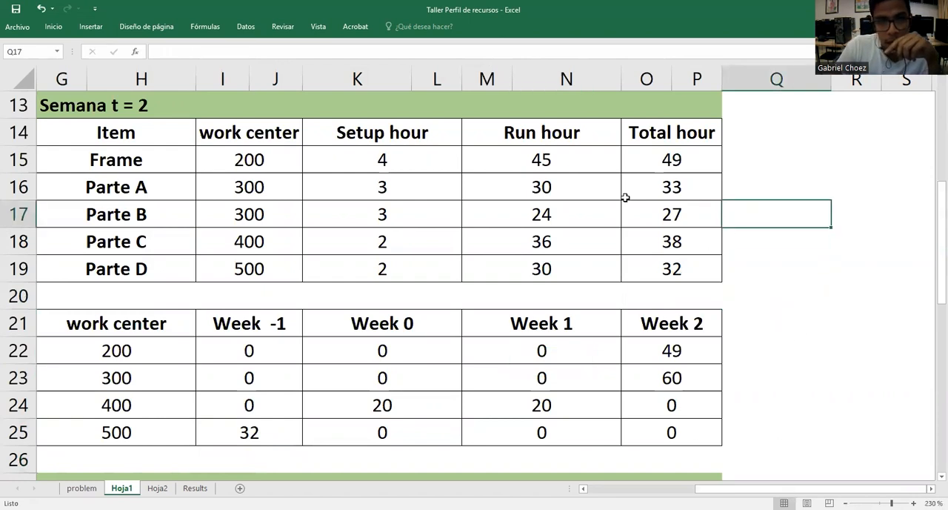
left_click(120, 116)
left_click(68, 102)
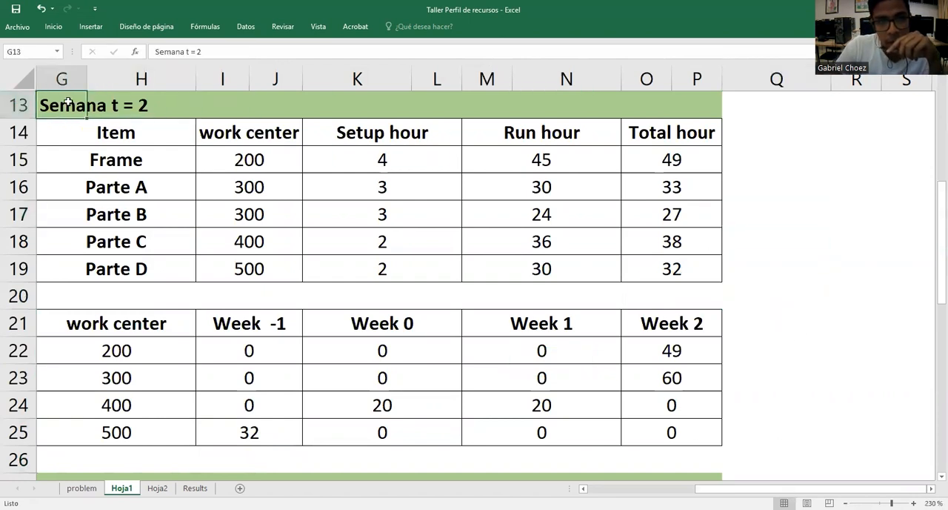
left_click(789, 184)
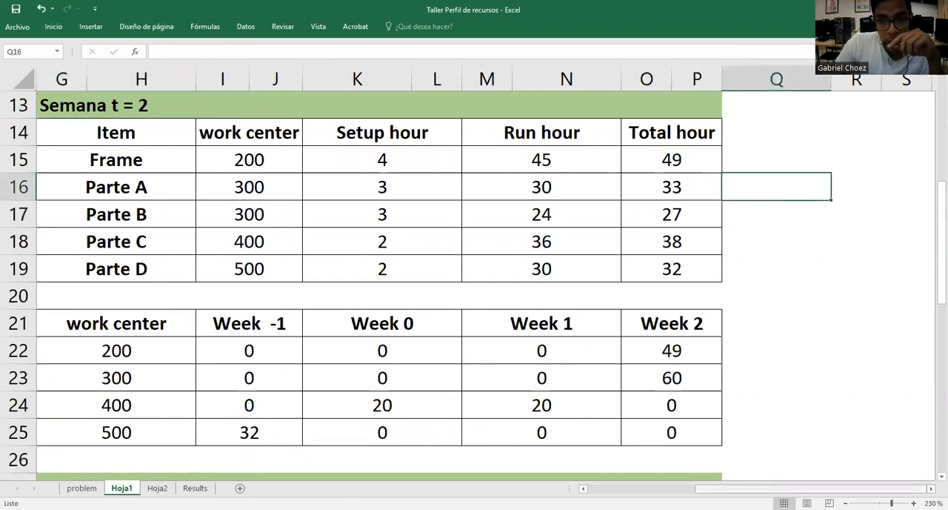
scroll(510, 328, "left", 6)
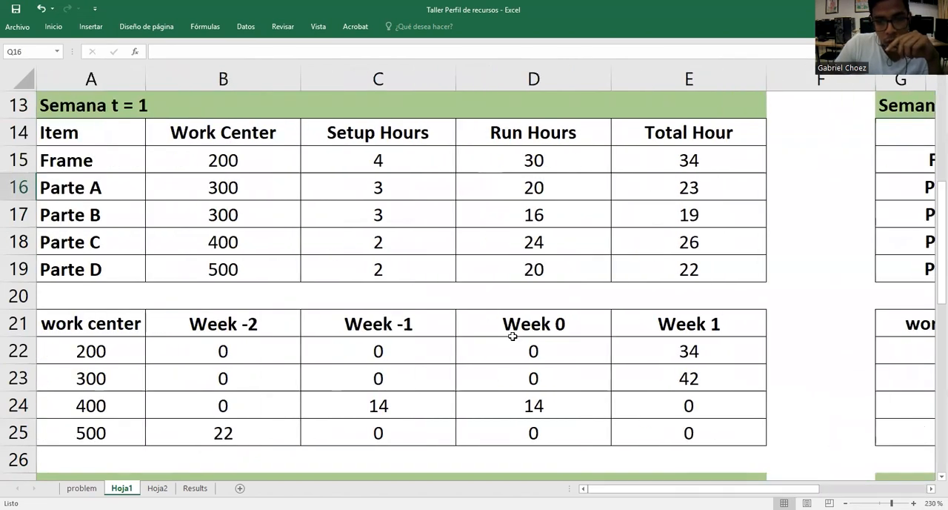
scroll(510, 328, "down", 4)
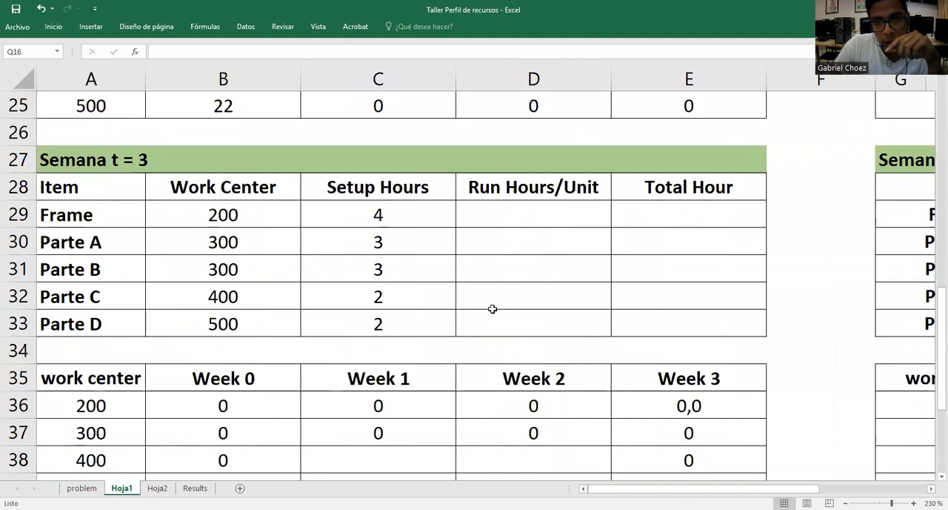
double_click(522, 210)
type("=")
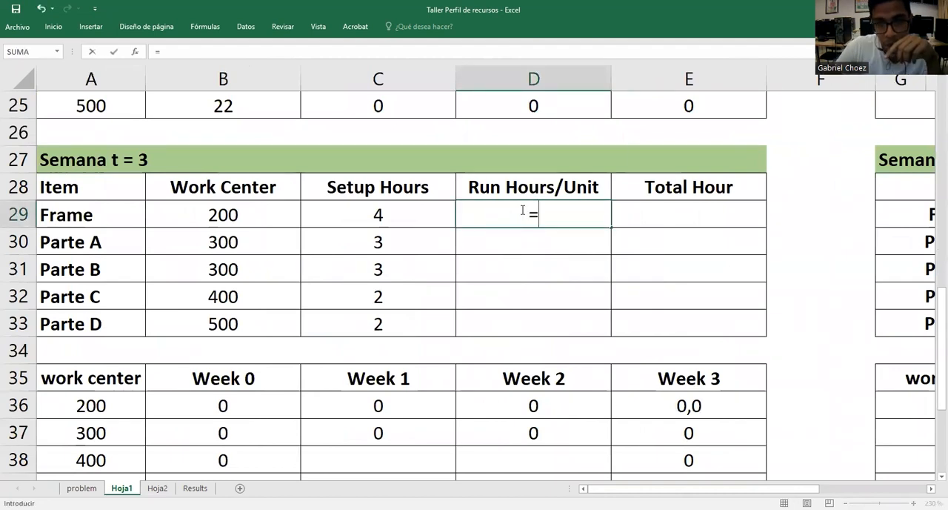
scroll(530, 204, "up", 2)
scroll(540, 222, "down", 2)
key("Escape")
Shorten the Run Hours/Unit header in D28 of the Semana t = 3 table to Run Hours
double_click(601, 187)
key("BackSpace")
key("BackSpace")
key("BackSpace")
key("BackSpace")
key("BackSpace")
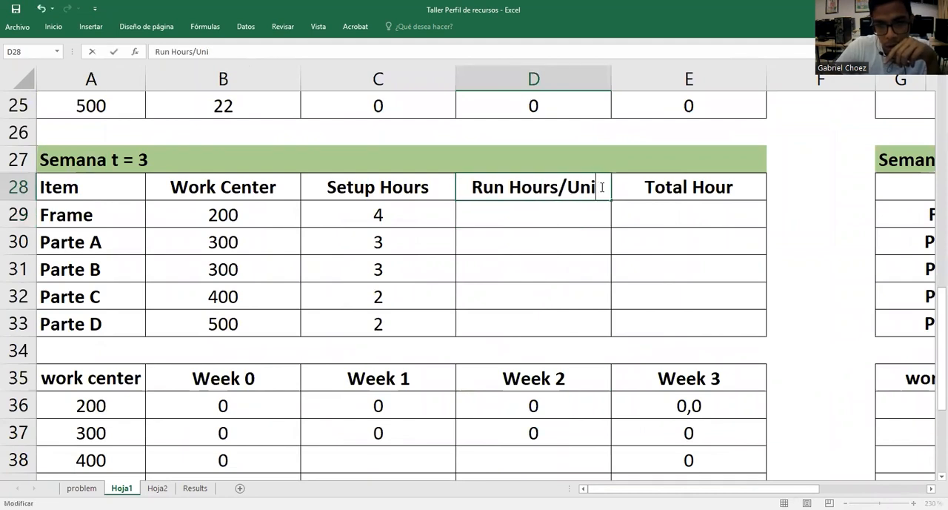
key("Return")
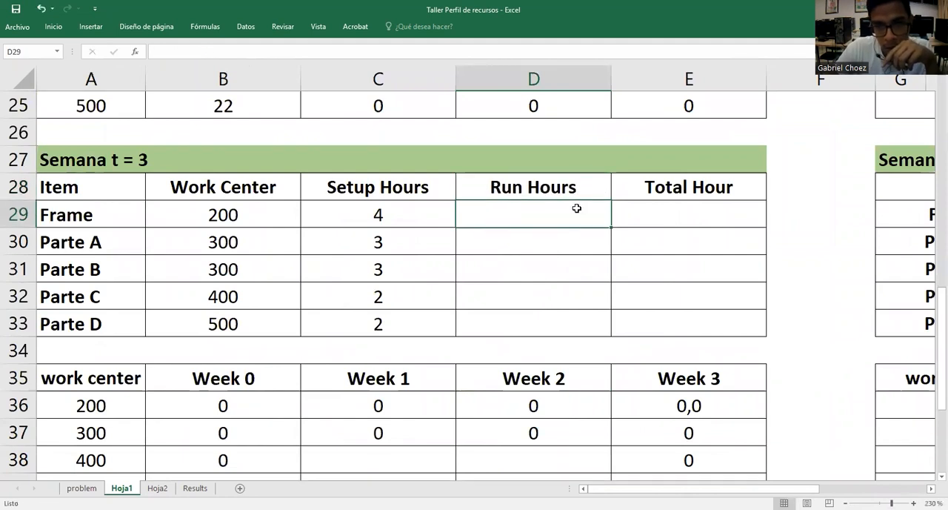
Calculate the Frame's Semana t = 3 run hours in D29 as run hours per unit times the fixed Semana 3 MPS, =D6*$D$2
type("=")
scroll(579, 209, "up", 8)
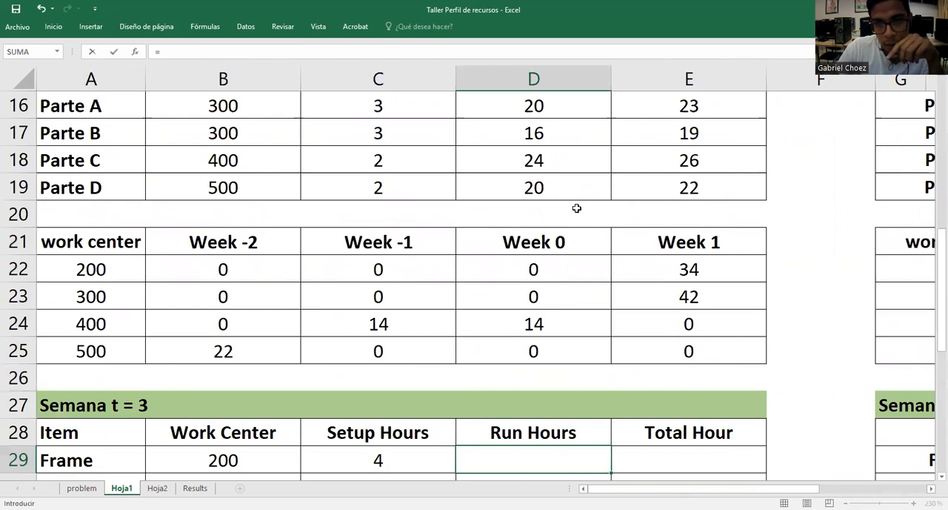
left_click(534, 244)
type("*")
left_click(561, 135)
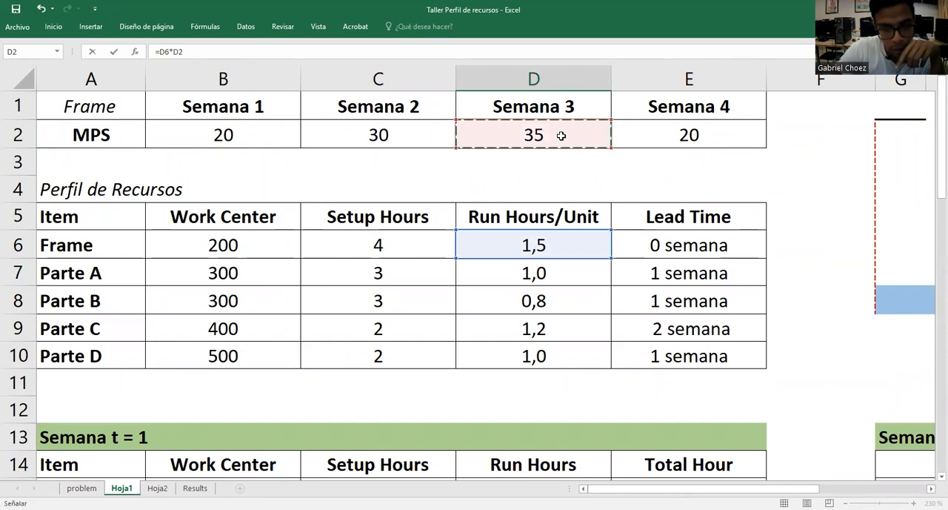
key("F4")
key("Return")
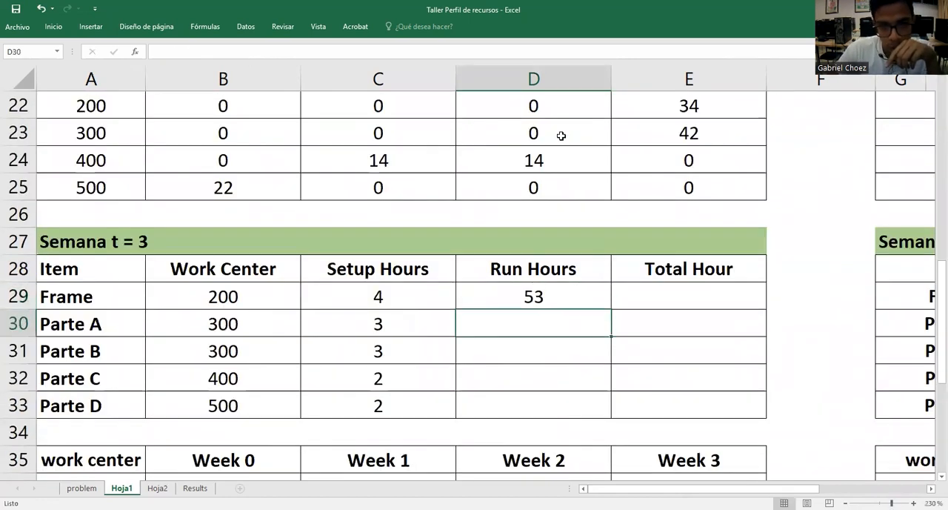
Fill the run hours formula from D29 down to Parte D in D33 and check the last formula's references
left_click(574, 296)
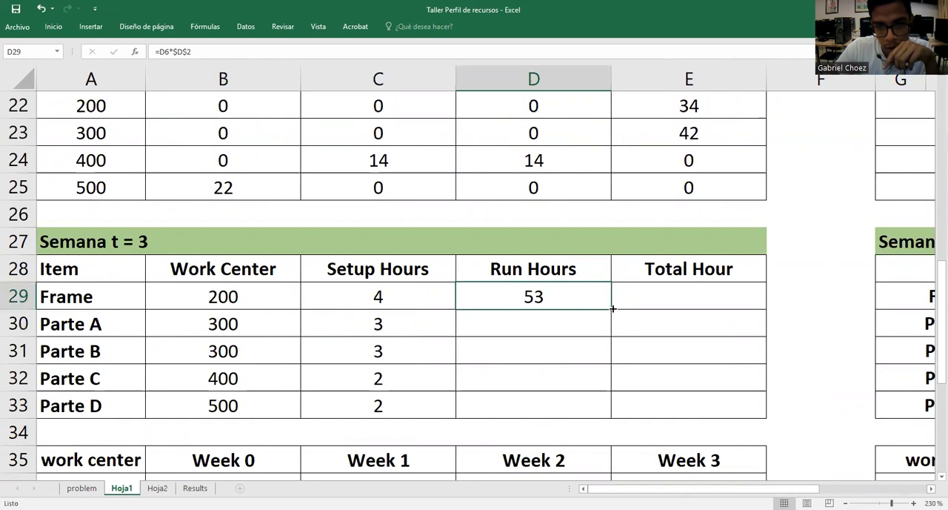
double_click(611, 308)
double_click(563, 400)
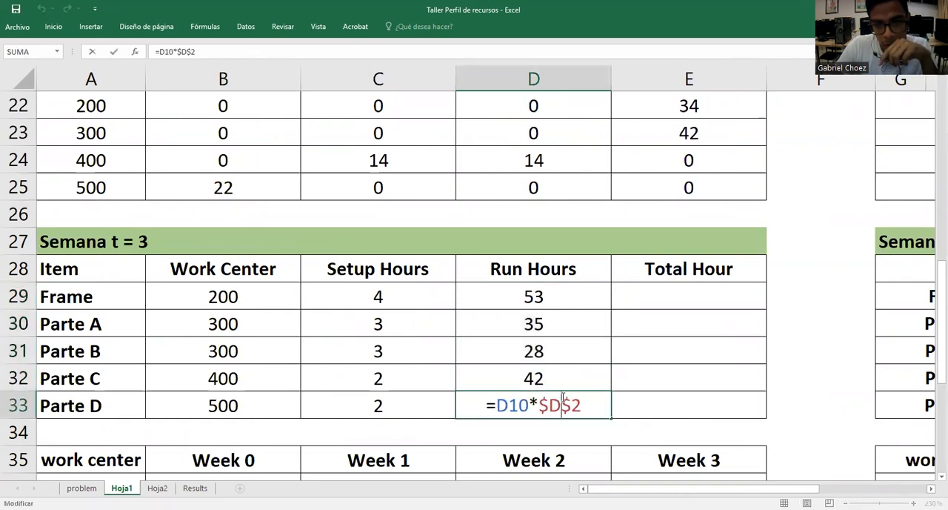
scroll(563, 401, "up", 7)
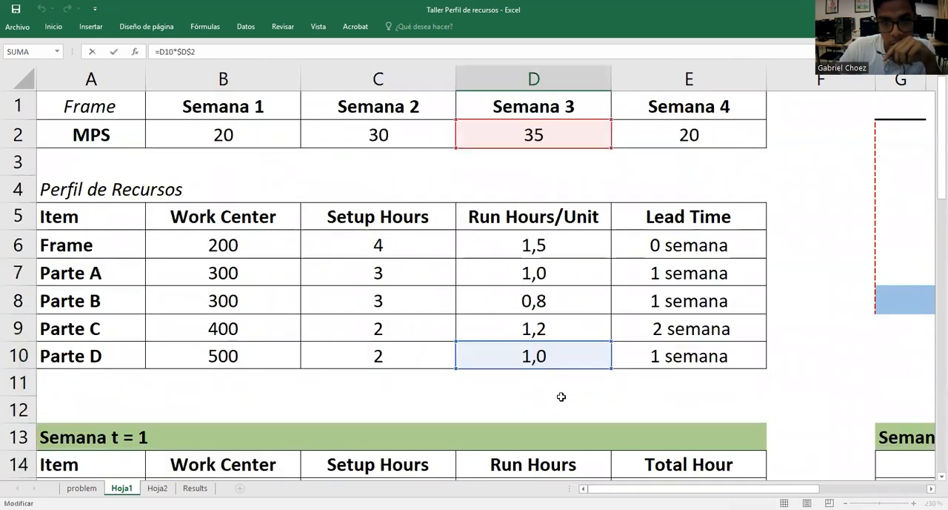
key("Return")
Calculate the Frame's Semana t = 3 total hours in E29 as =C29+D29 and fill the formula down to Parte D in E33
double_click(751, 329)
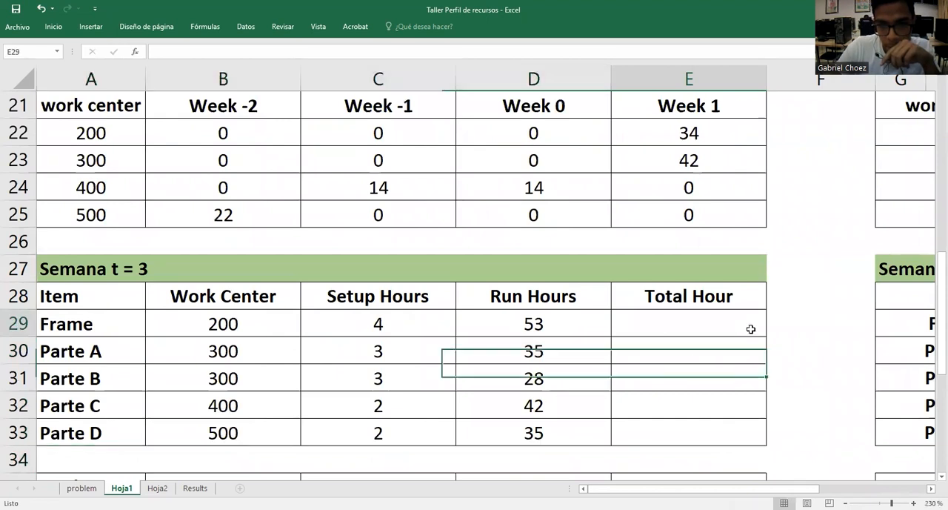
type("=")
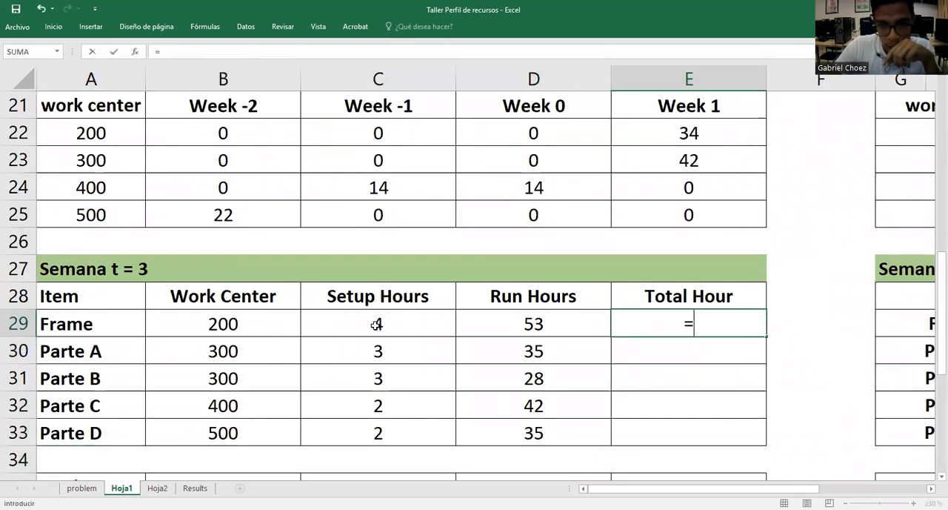
left_click(377, 323)
type("+")
left_click(494, 321)
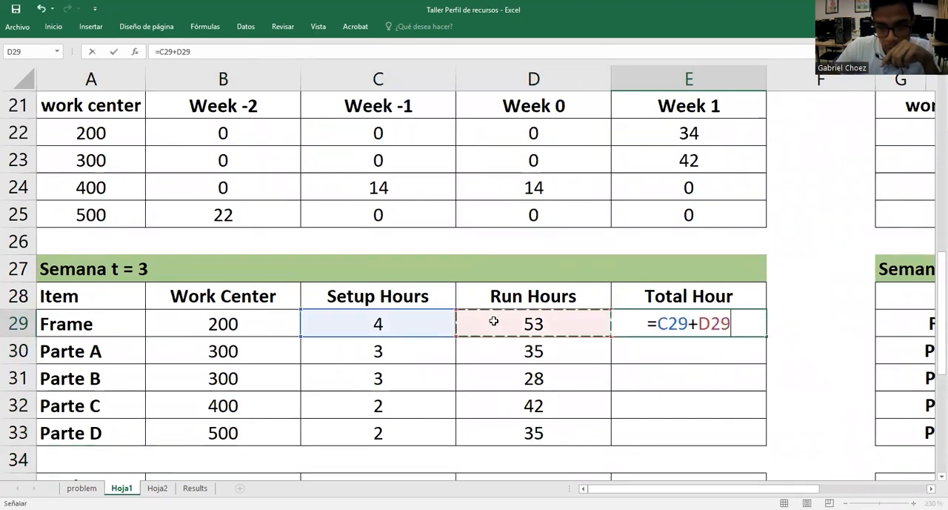
key("Return")
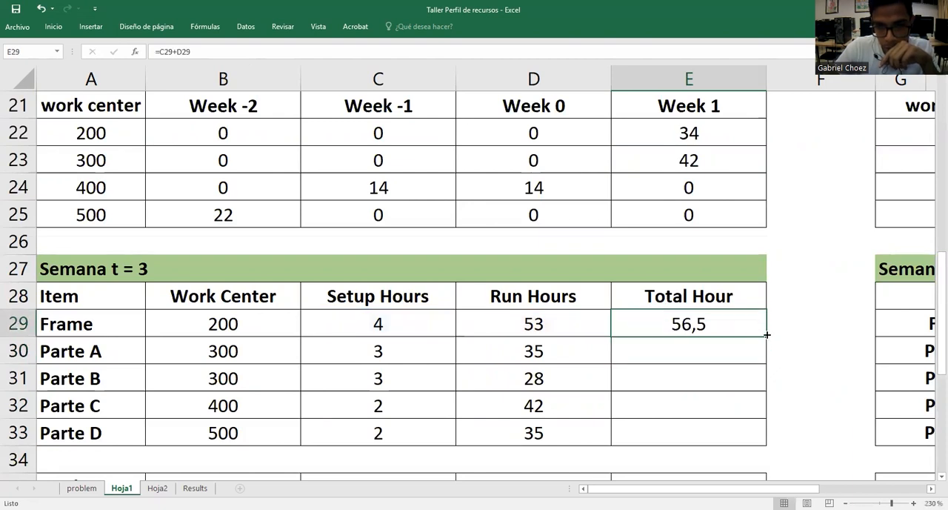
double_click(768, 337)
left_click(780, 356)
Check the Week 3 formulas for work centers 200 and 300 in E36 and E37 of the Semana t = 3 table
scroll(733, 334, "down", 2)
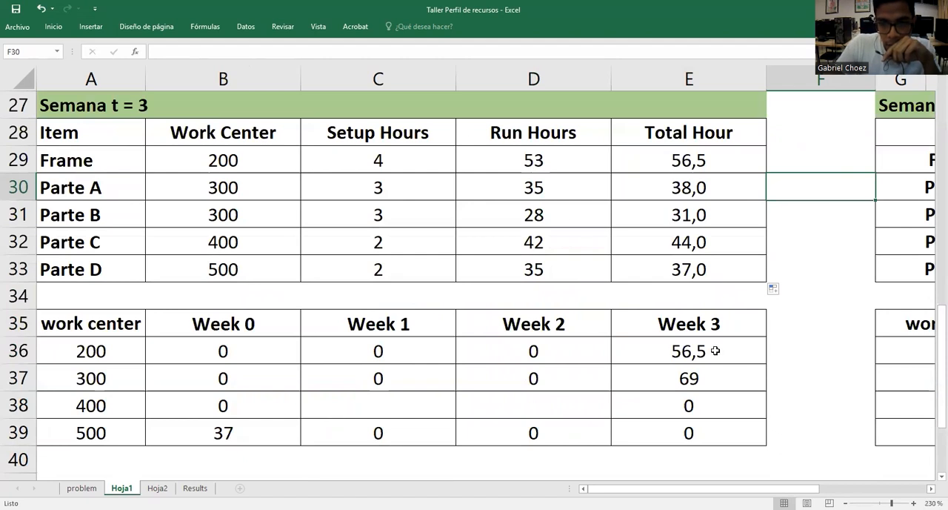
left_click(717, 350)
double_click(730, 353)
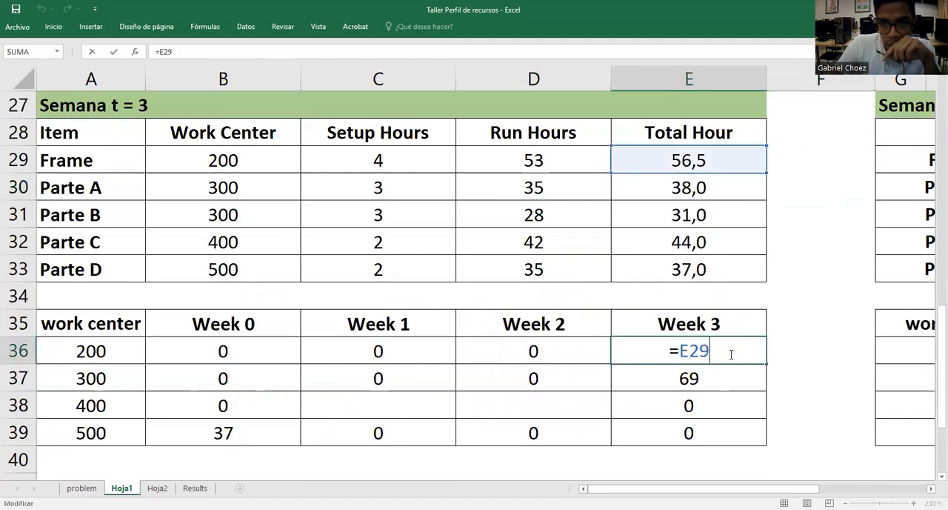
key("Return")
double_click(716, 376)
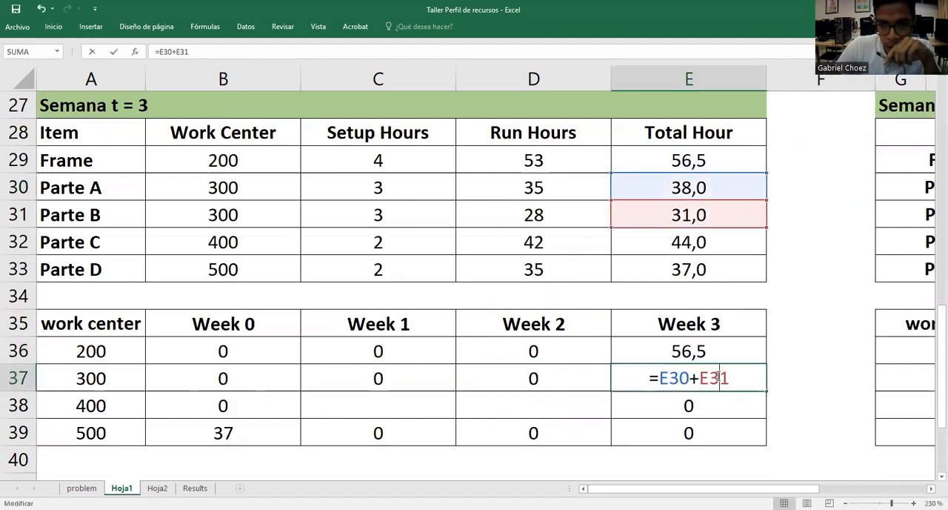
key("Return")
Calculate work center 400's Week 1 hours in C38 as Parte C's setup hours plus half its run hours, =C32+(D32/2)
double_click(400, 403)
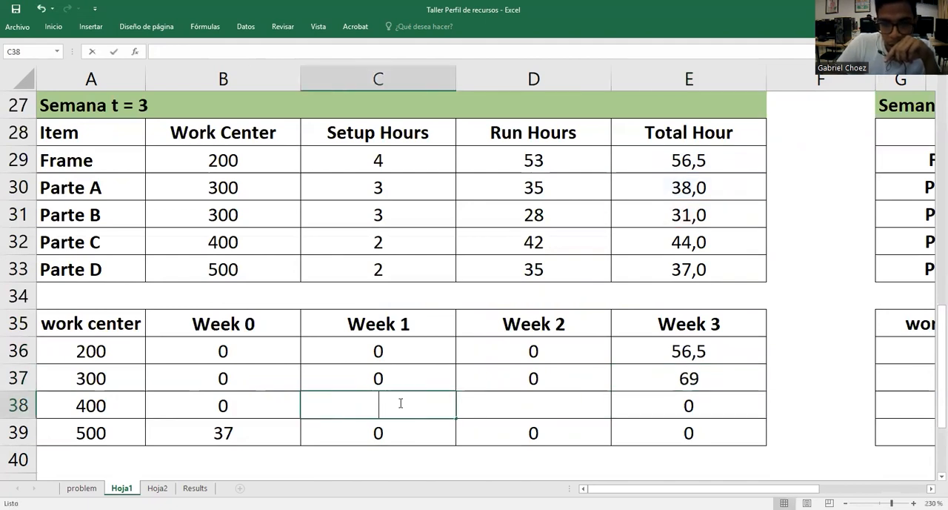
type("=")
left_click(402, 242)
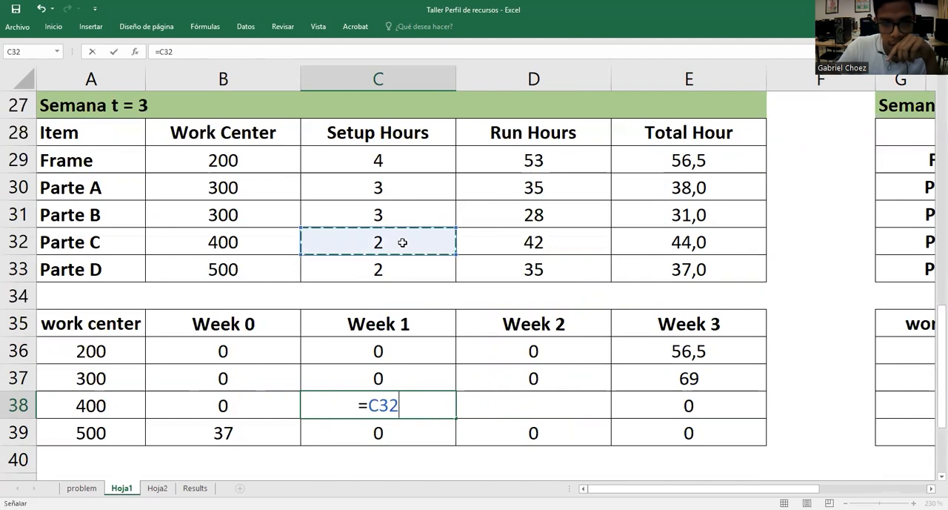
type("+(")
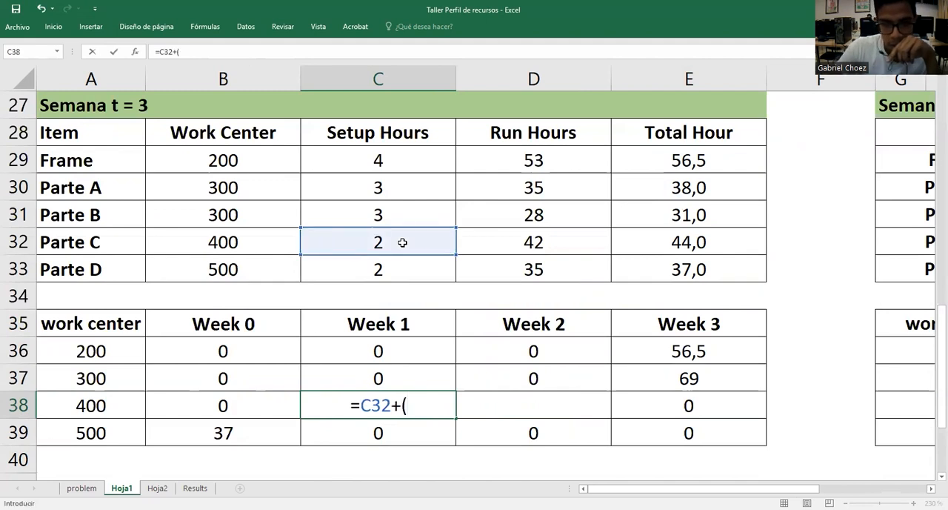
left_click(540, 236)
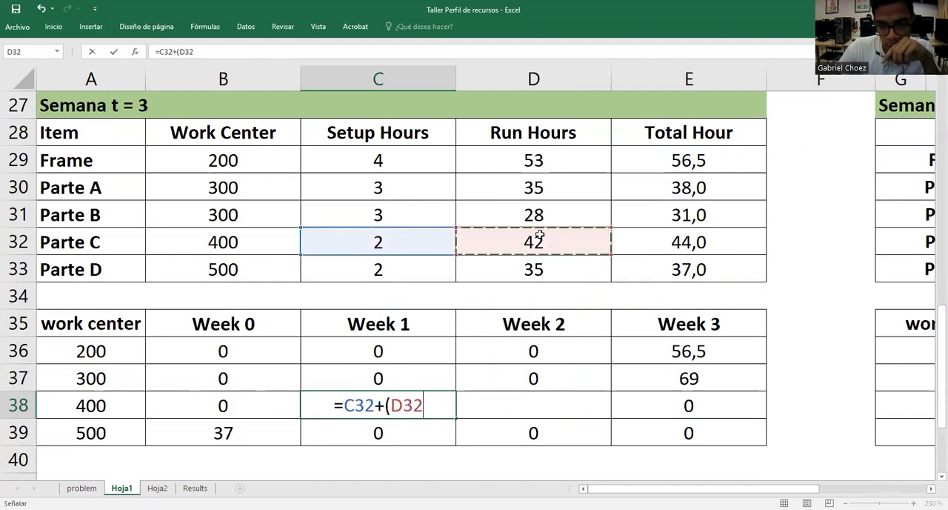
type("/2)")
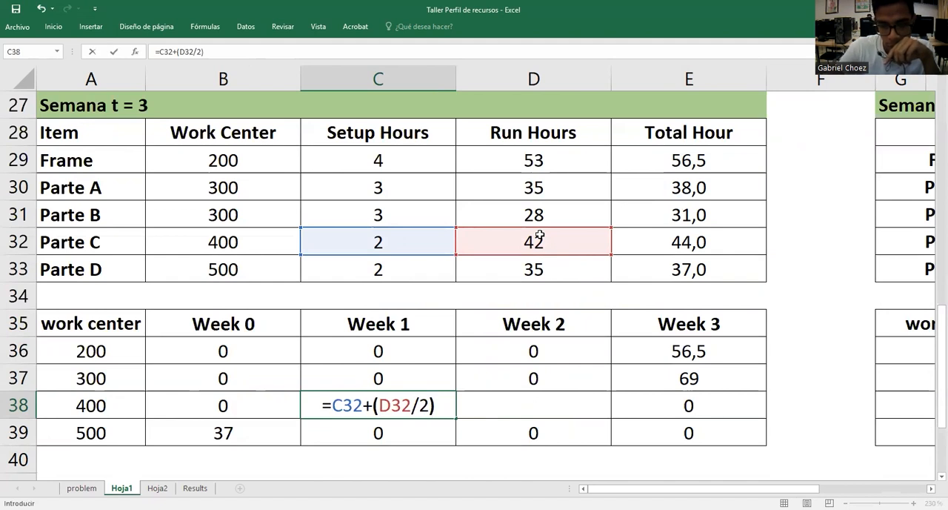
key("Return")
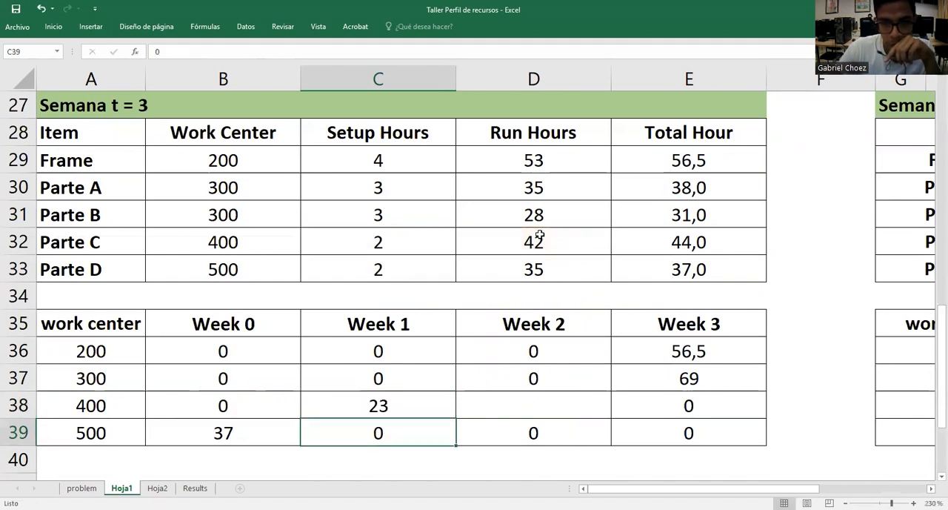
Calculate work center 400's Week 2 hours in D38 with the formula =C32+(D32/2)
left_click(557, 403)
type("=")
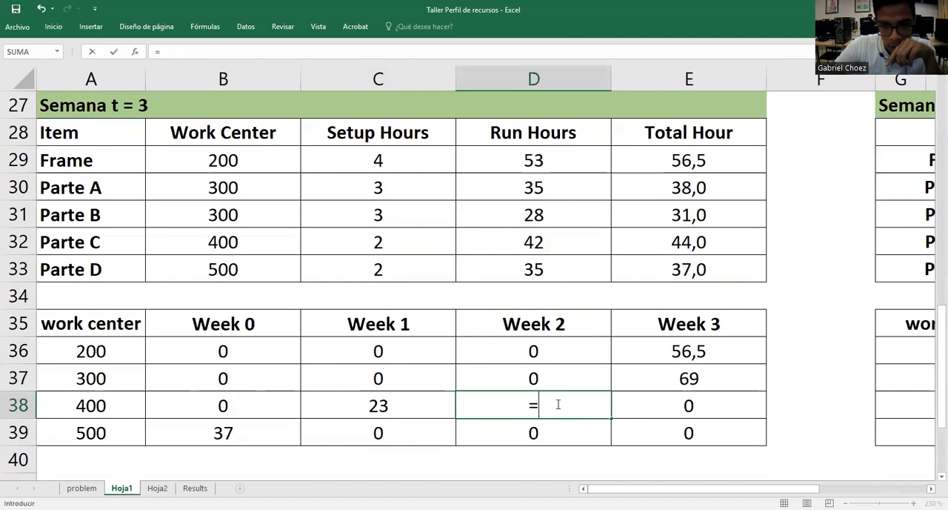
left_click(403, 243)
type("+(")
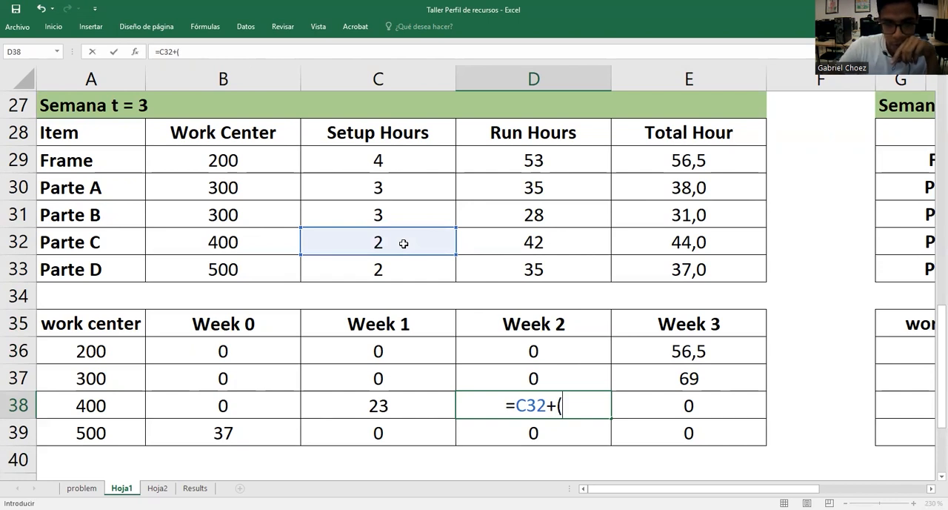
left_click(526, 242)
type("/2")
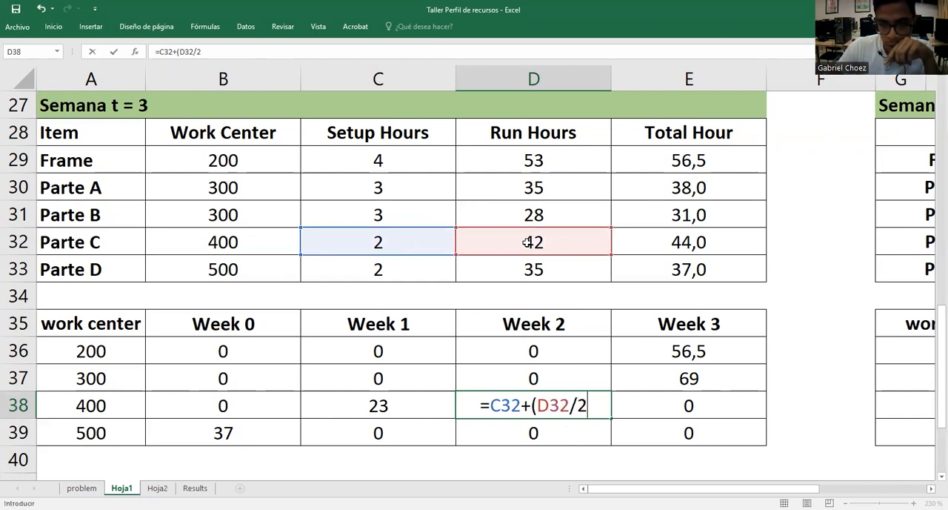
type(")")
key("Return")
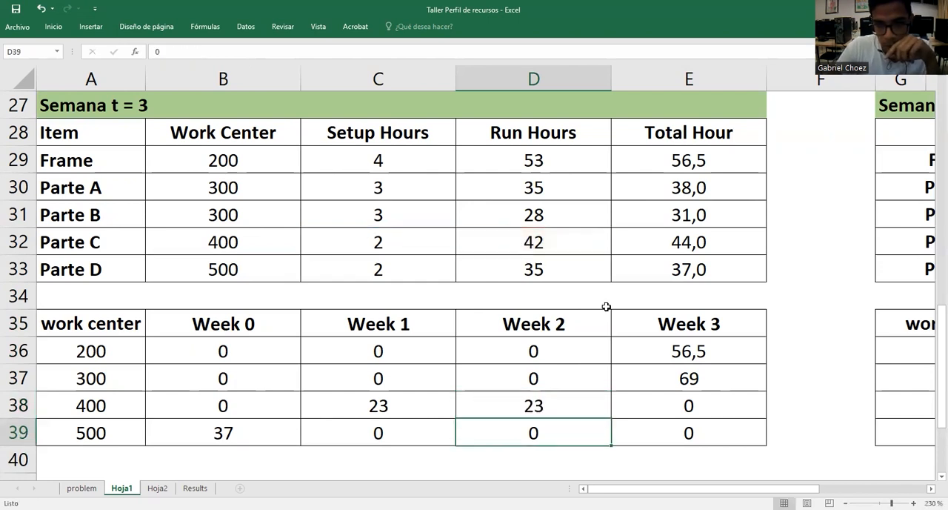
Check that work center 500's Week 0 formula in B39 refers to Parte D's total hours in E33
left_click(783, 243)
left_click(758, 244)
left_click(793, 239)
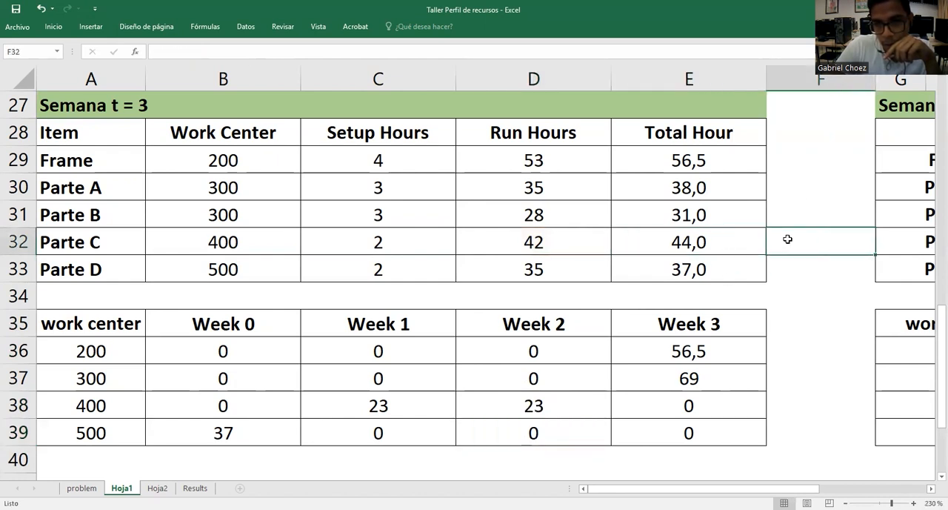
left_click(244, 431)
type("=E33")
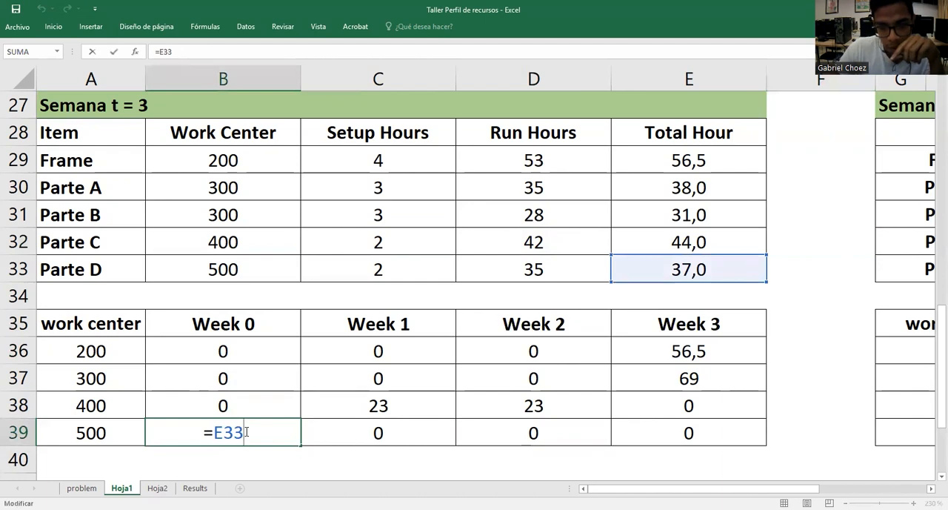
key("Return")
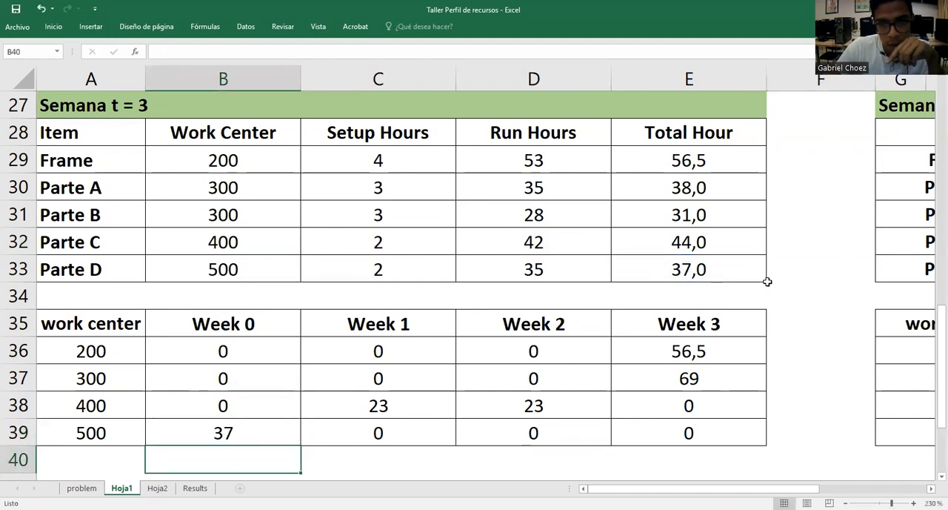
left_click(104, 432)
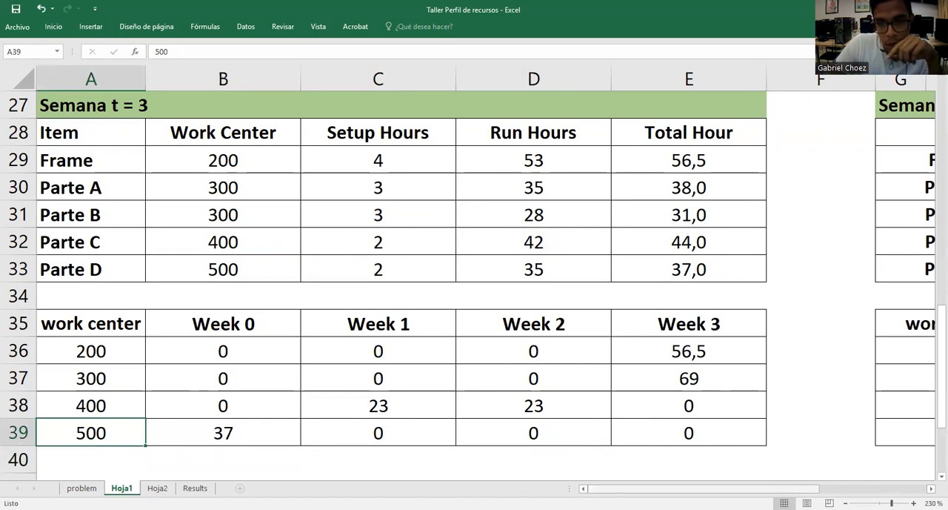
Compare the frame's MPS for Semana 1 and Semana 4, and review the week headers of the Semana t = 1 and t = 4 tables
scroll(550, 214, "right", 5)
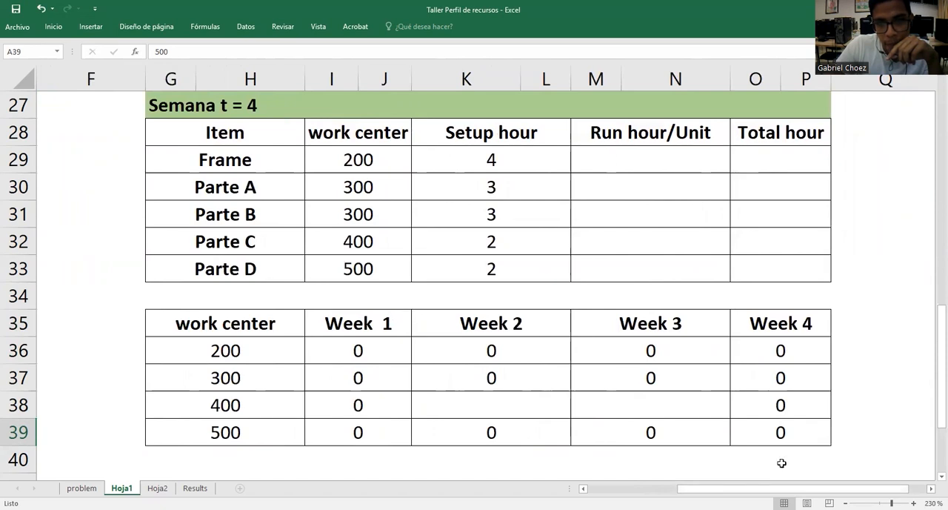
scroll(380, 323, "left", 5)
scroll(382, 329, "up", 8)
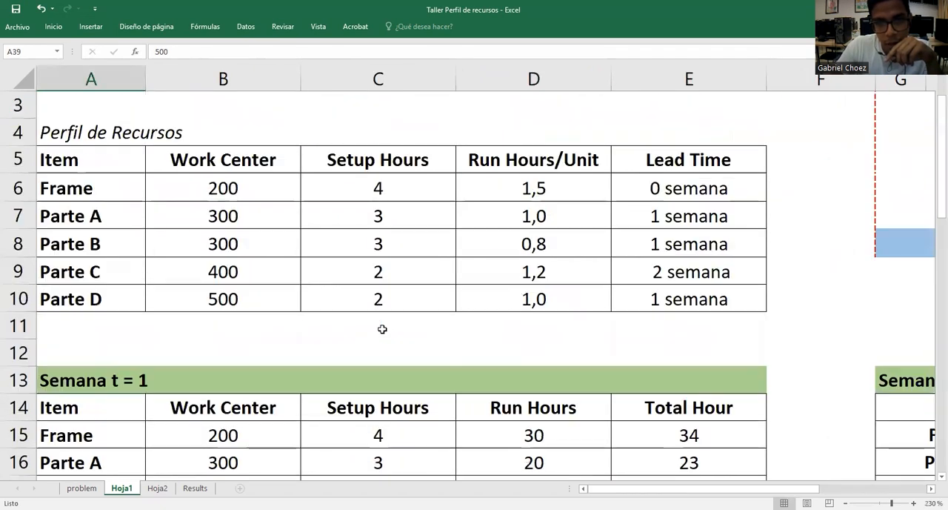
scroll(382, 328, "up", 1)
left_click(669, 130)
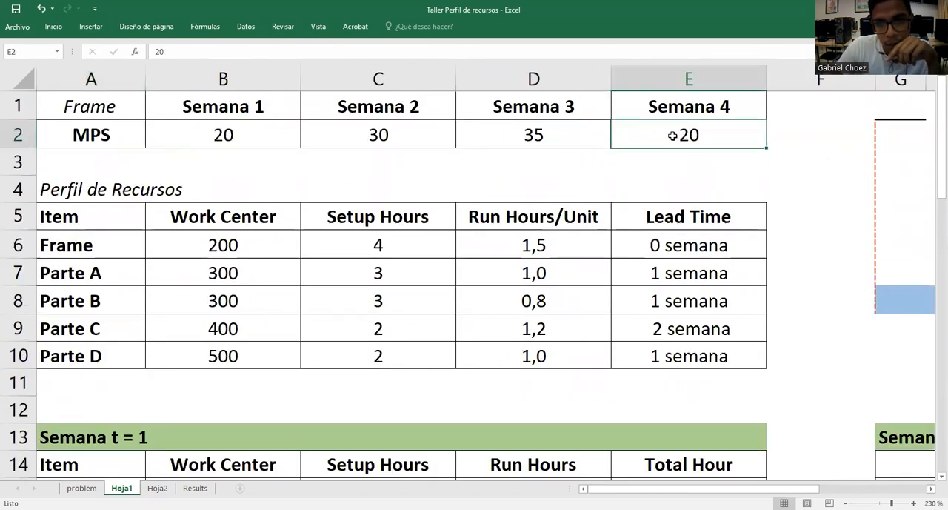
left_click(229, 138)
left_click(639, 131)
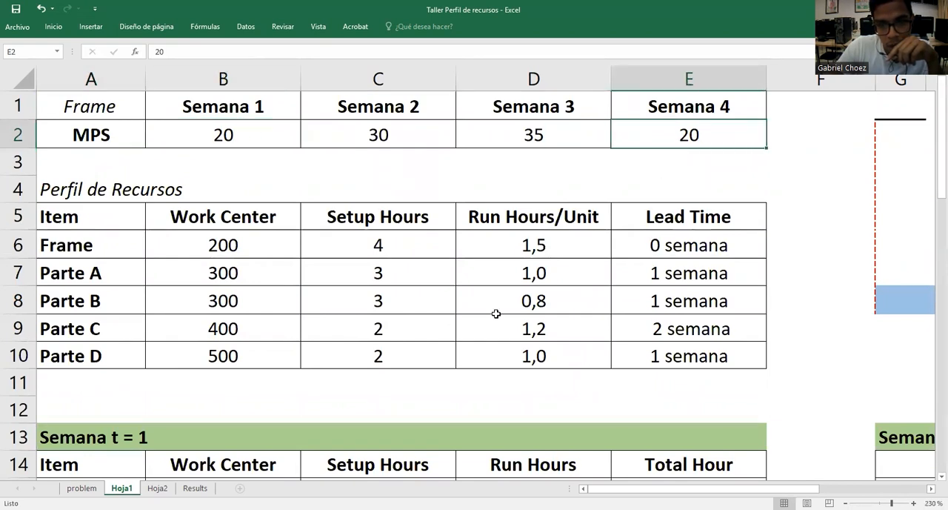
scroll(496, 314, "down", 4)
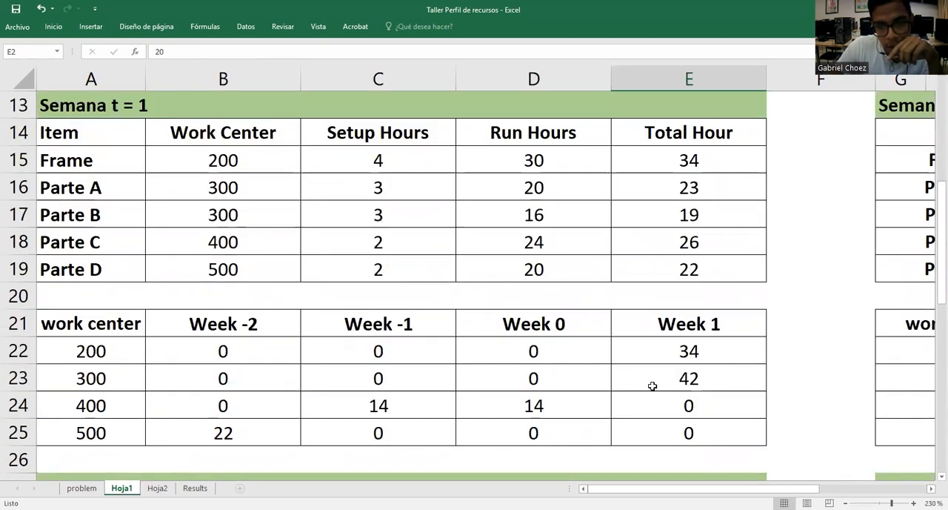
left_click_drag(259, 323, 678, 327)
scroll(718, 450, "down", 5)
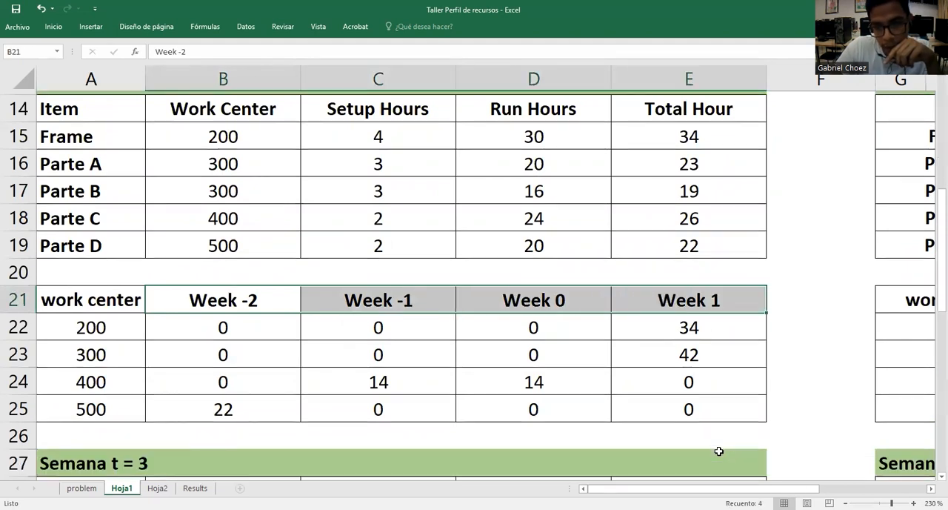
Shorten the Run hour/Unit header in M28 of the Semana t = 4 table to Run hour
left_click_drag(669, 488, 763, 460)
scroll(779, 322, "up", 1)
double_click(712, 189)
key("BackSpace")
key("BackSpace")
key("BackSpace")
key("BackSpace")
key("BackSpace")
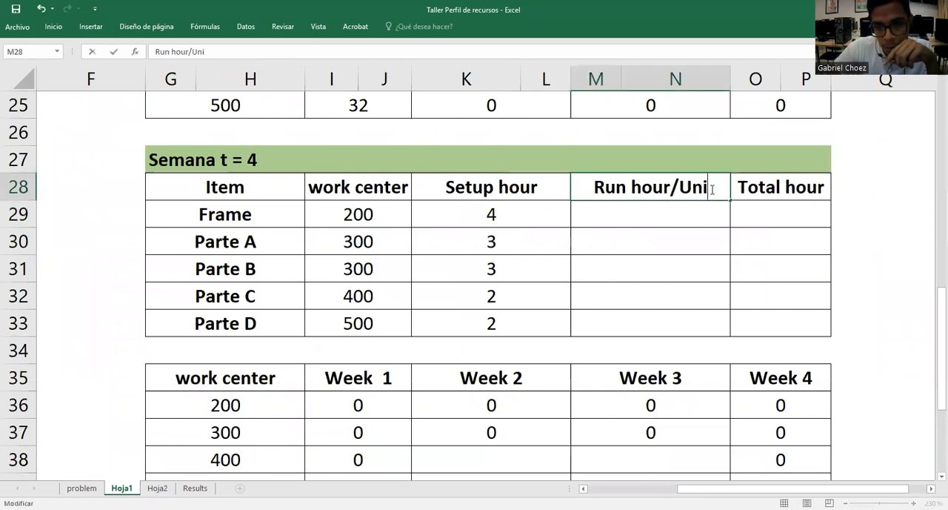
key("Return")
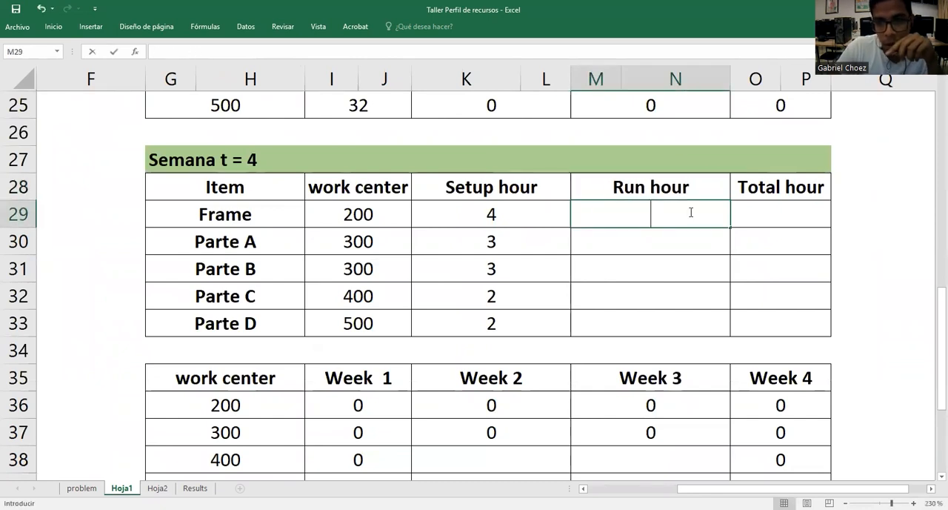
Calculate the Frame's Semana t = 4 run hours in M29 as run hours per unit times the fixed Semana 4 MPS, =D6*$E$2
type("=")
scroll(722, 305, "up", 8)
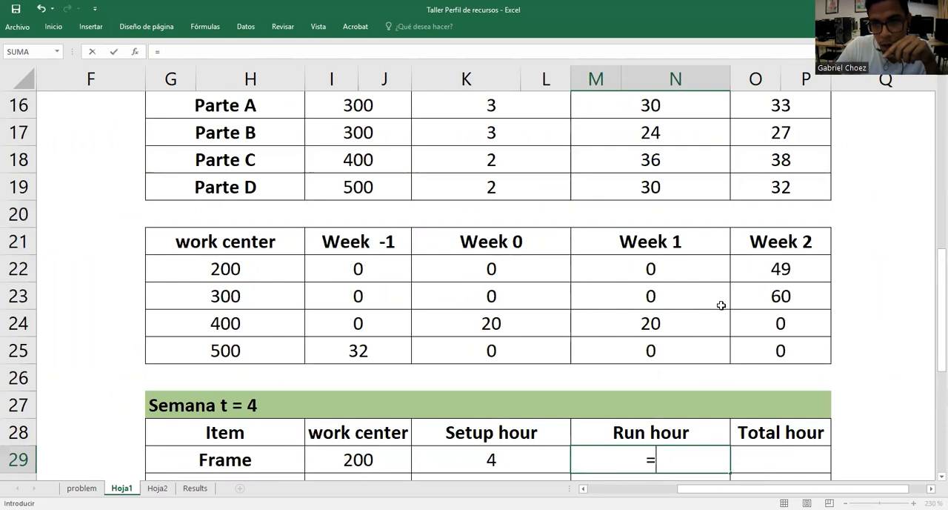
scroll(423, 271, "left", 3)
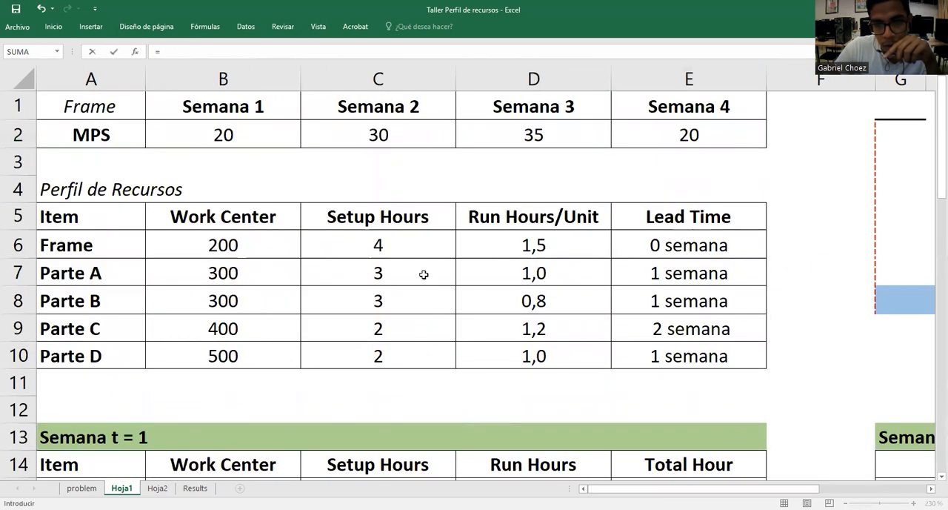
left_click(514, 245)
type("*")
left_click(732, 129)
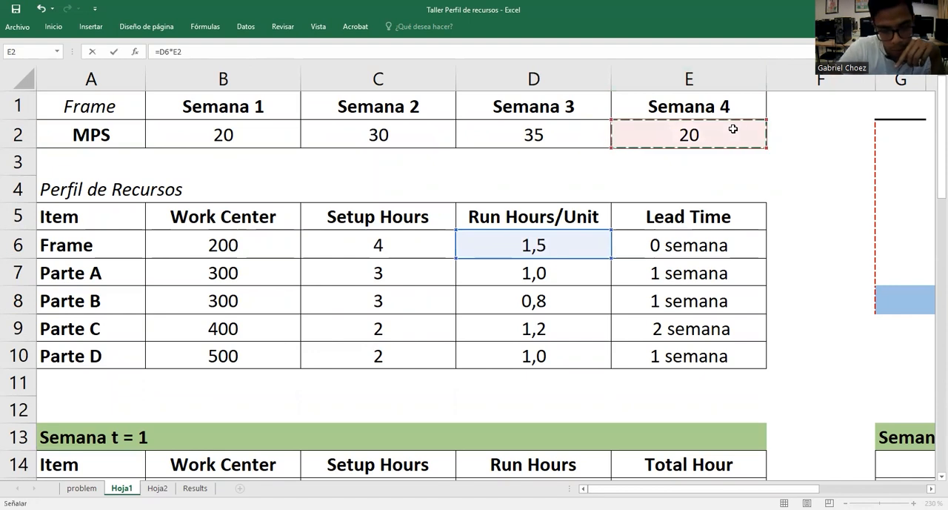
key("F4")
key("Return")
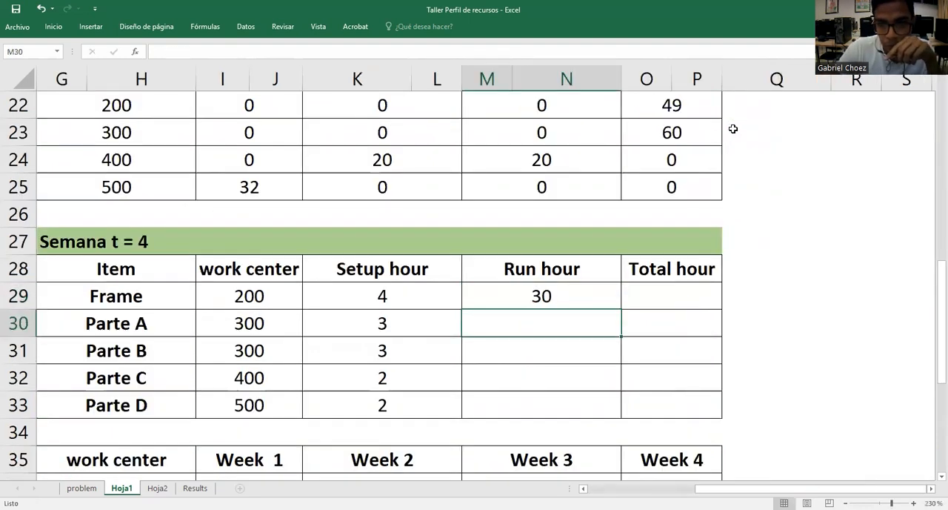
Fill the Semana t = 4 run hours formula from M29 down to Parte D in M33
left_click(582, 295)
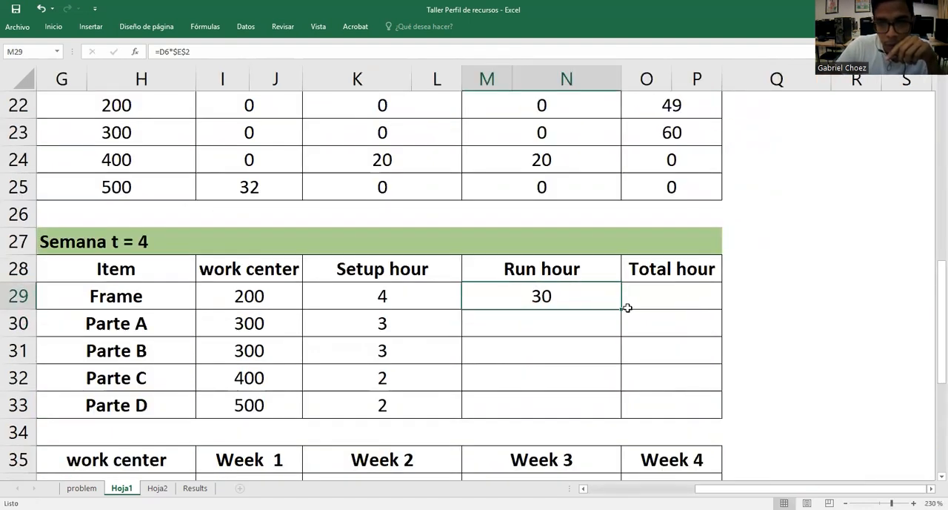
left_click_drag(623, 309, 625, 416)
left_click(774, 323)
scroll(772, 309, "down", 3)
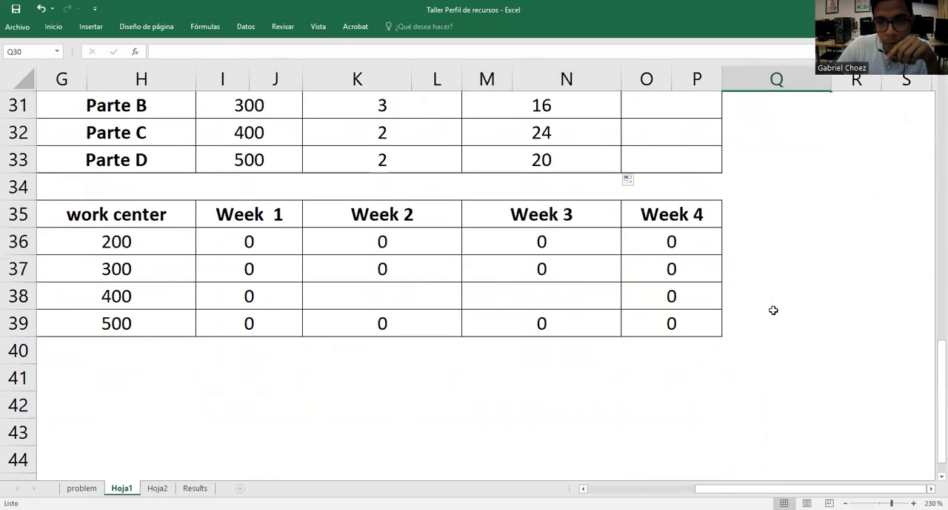
Calculate the Frame's Semana t = 4 total hours in O29 as run hours plus setup hours, =M29+K29
scroll(773, 309, "up", 2)
left_click(694, 215)
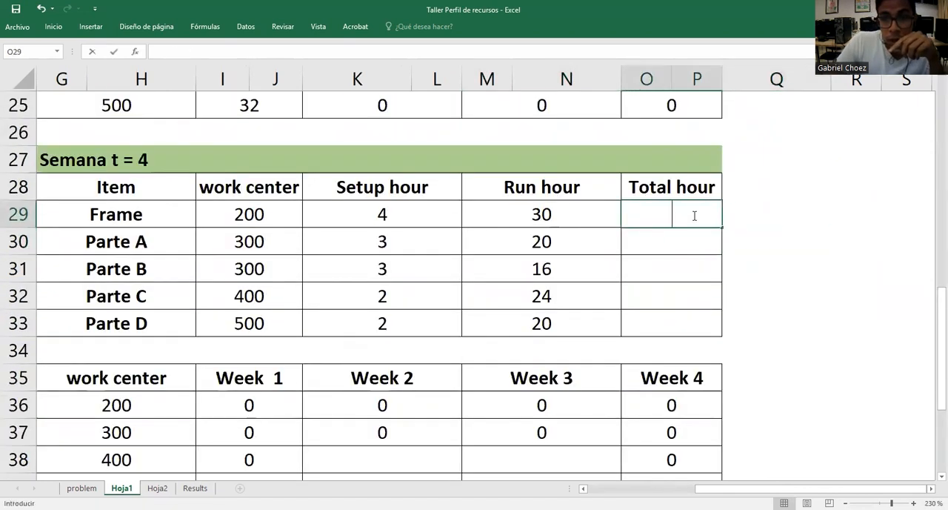
type("=")
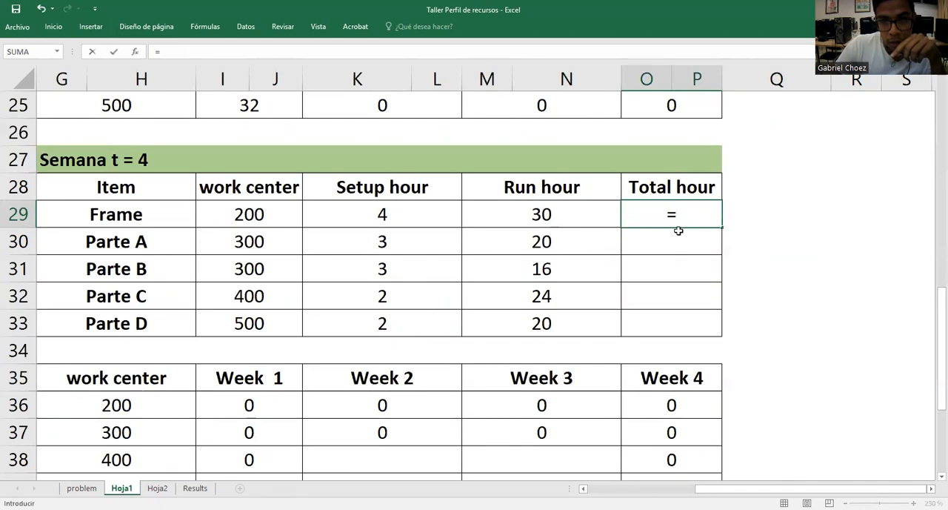
left_click(612, 216)
type("+")
left_click(370, 217)
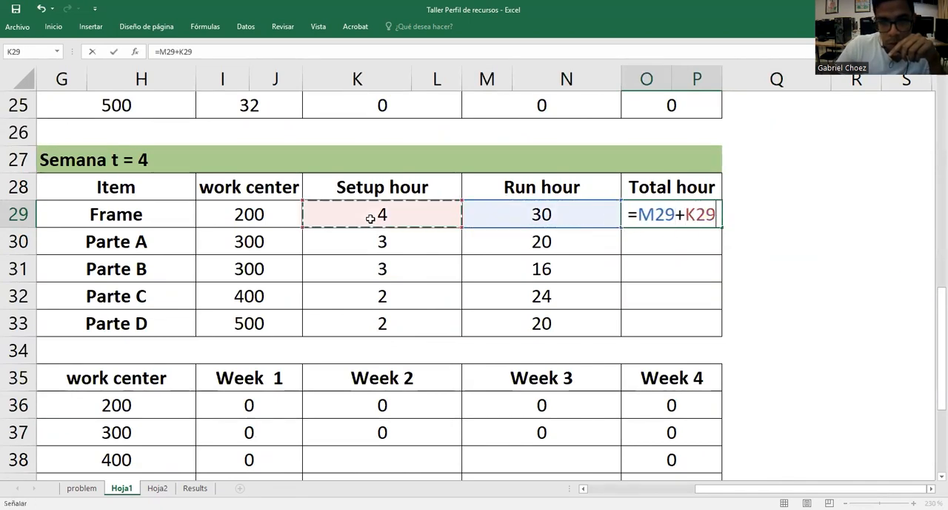
key("Return")
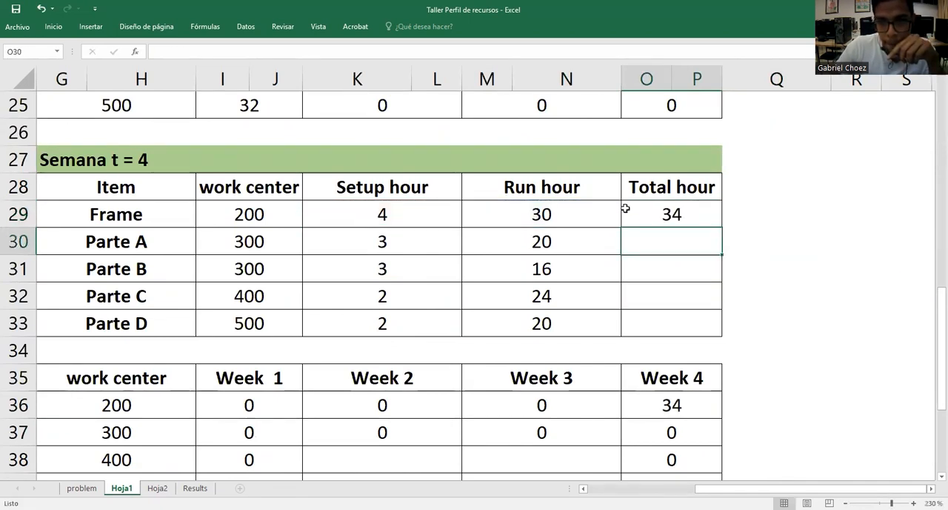
Fill the Semana t = 4 total hour formula from O29 down to Parte D in O33
left_click(627, 211)
left_click_drag(721, 229, 722, 337)
left_click(770, 279)
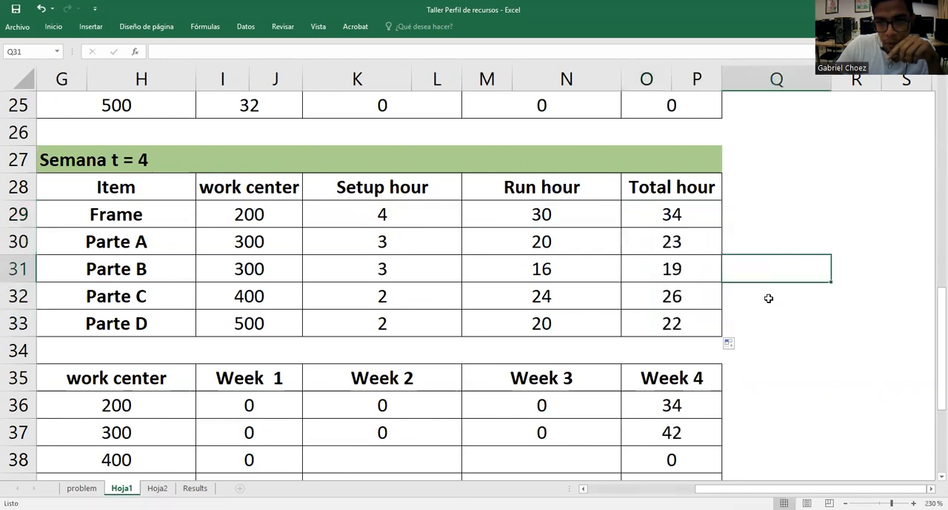
Check the Week 4 formulas of work centers 200 and 300 in the Semana t = 4 capacity table
scroll(755, 349, "down", 2)
scroll(718, 307, "up", 1)
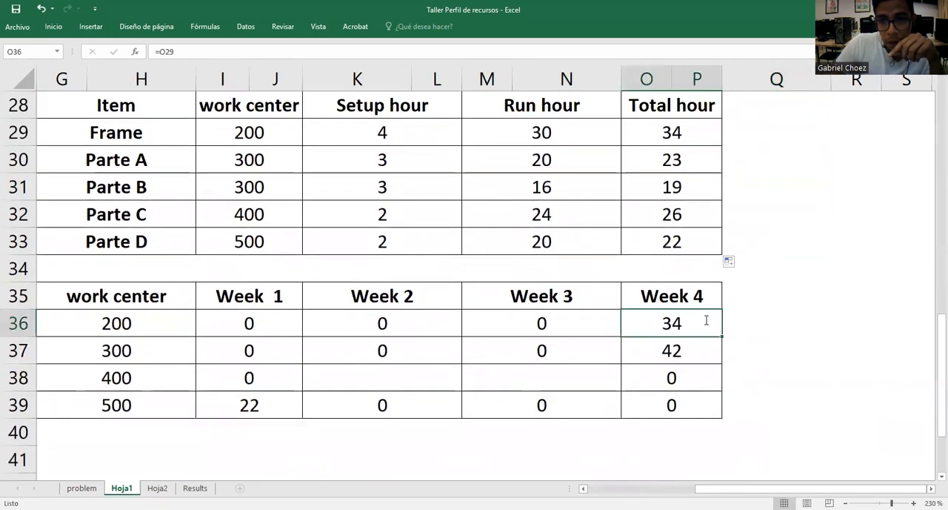
double_click(705, 321)
key("Return")
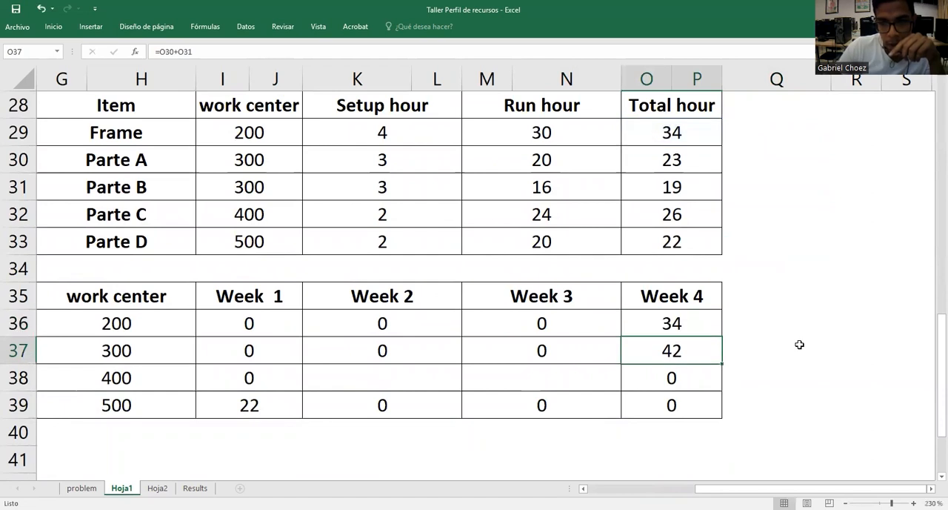
double_click(703, 354)
key("Return")
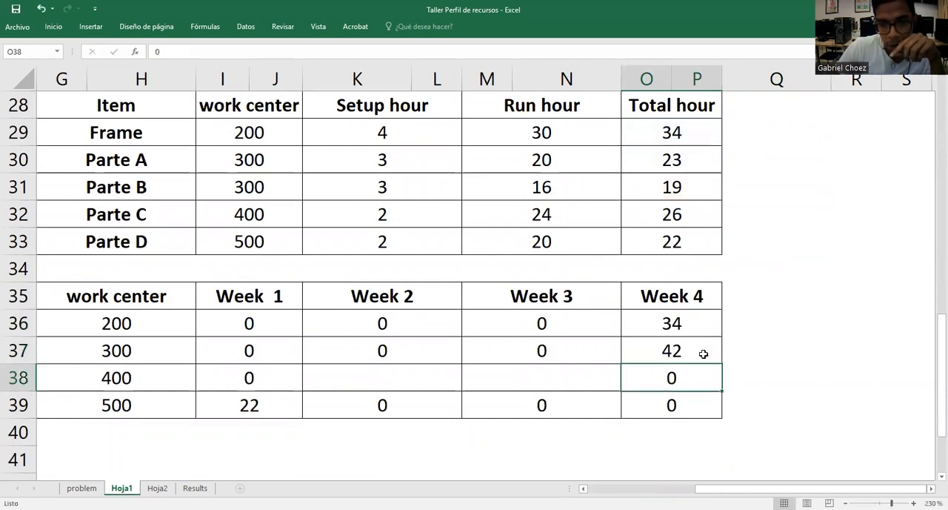
Calculate work center 400's Week 2 hours in K38 as Parte C's setup hours plus half its run hours, =K32+(M32/2)
left_click(376, 370)
type("=?")
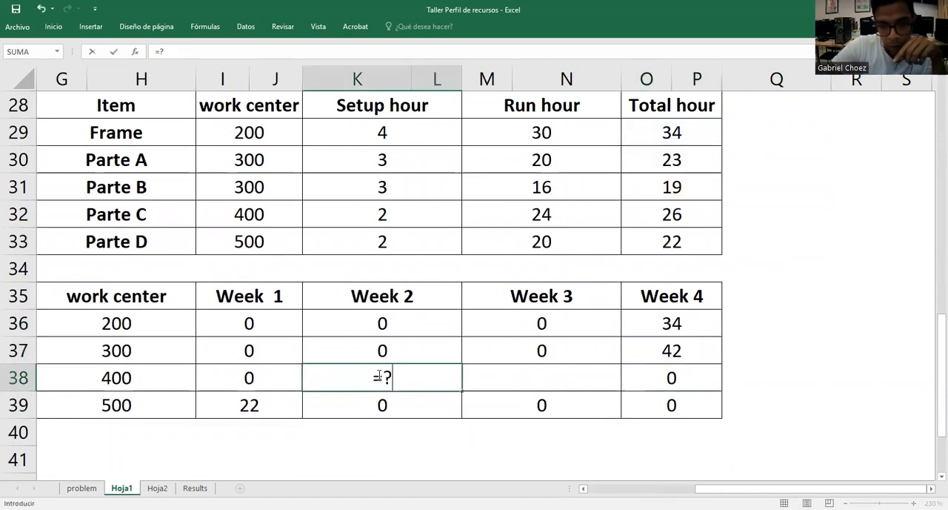
key("BackSpace")
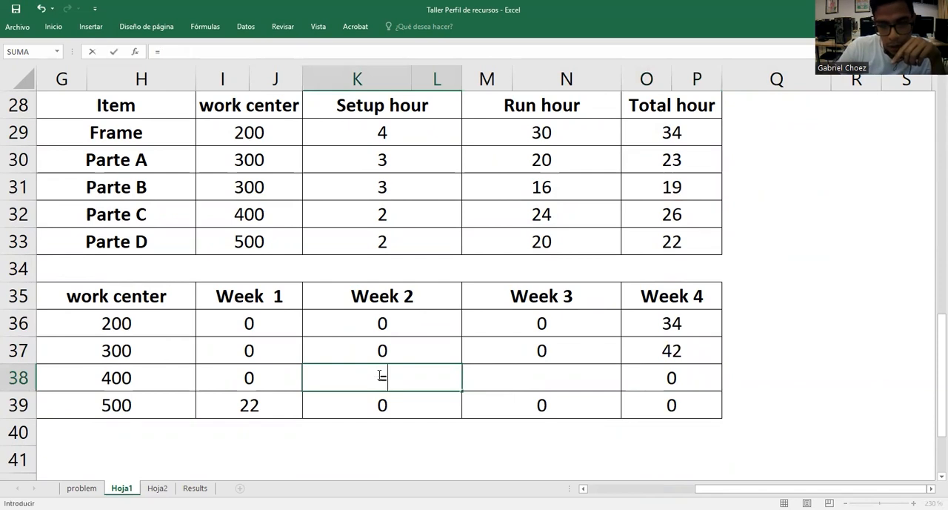
left_click(424, 216)
type("+")
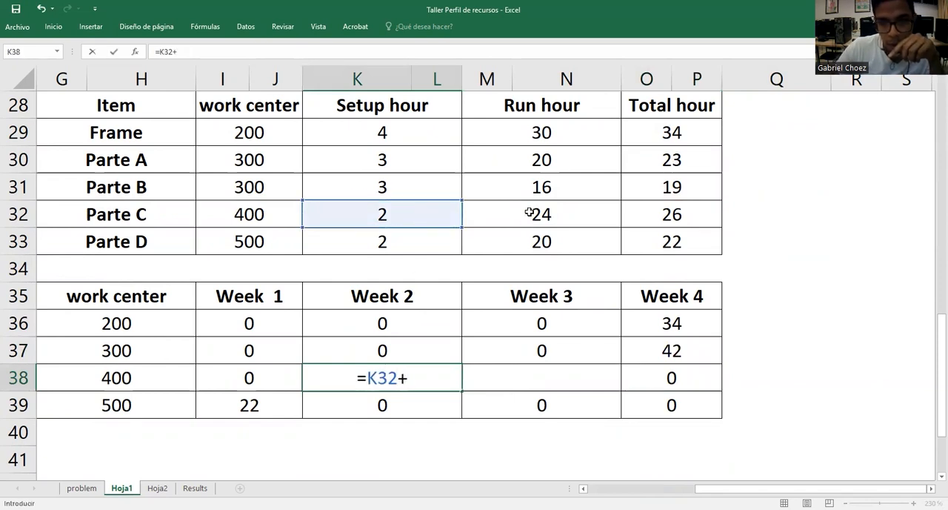
type("(")
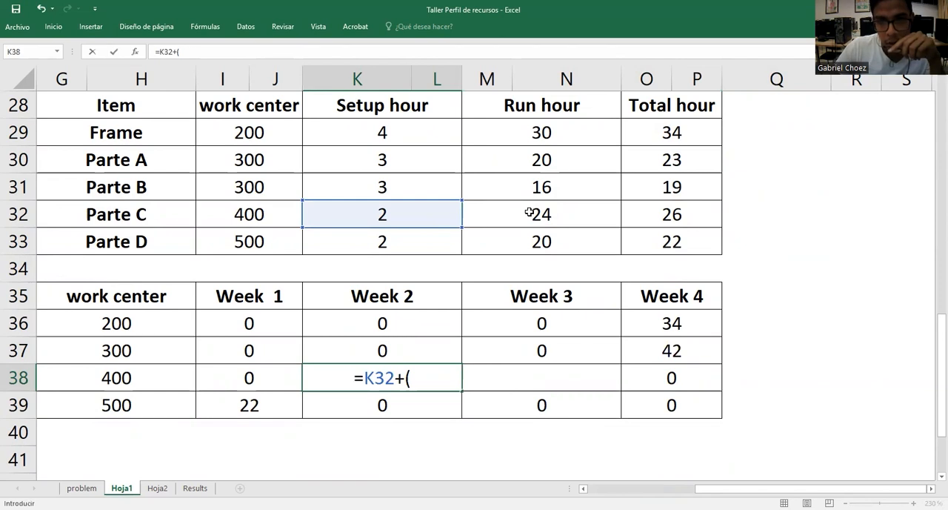
left_click(530, 212)
type("/2)")
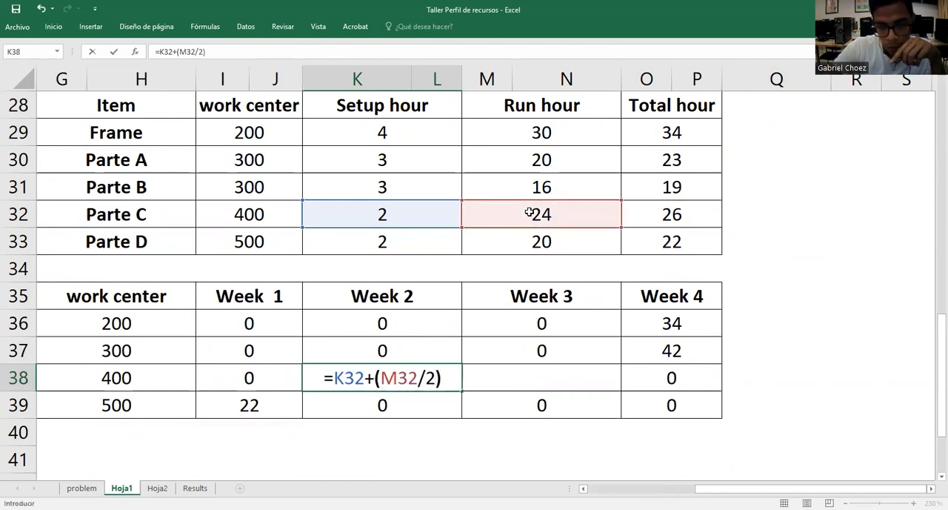
key("Return")
Calculate work center 400's Week 3 hours in M38 from Parte C's setup hours plus half its run hours, =K32+(M32/2)
left_click(594, 379)
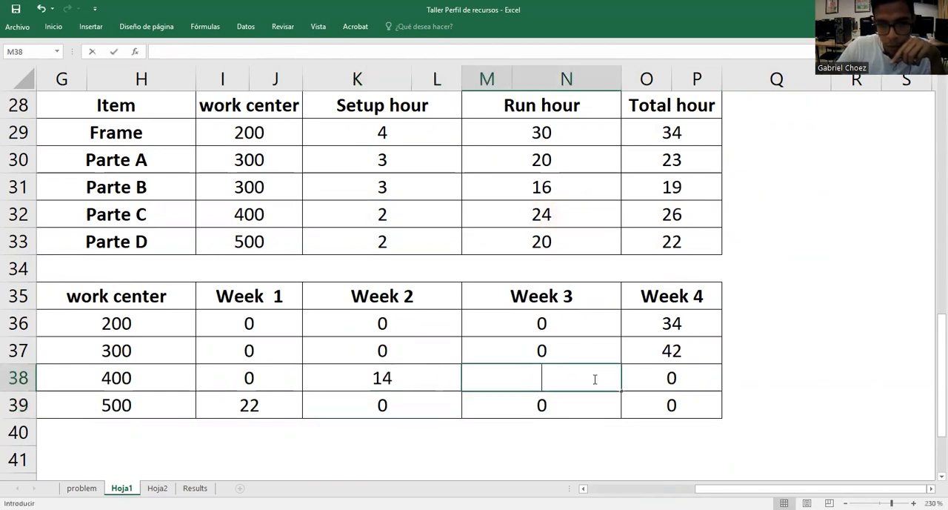
type("=)")
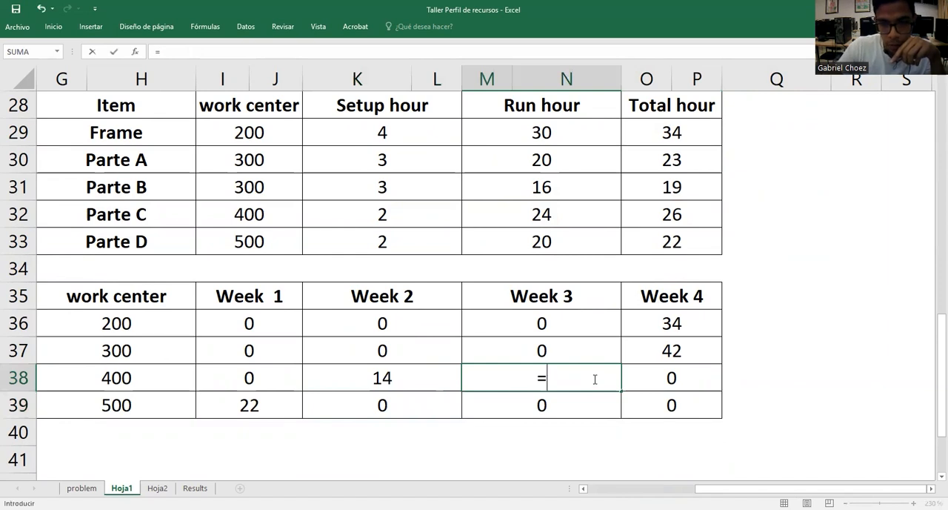
left_click(431, 215)
type("+(")
left_click(517, 207)
type("/1")
key("BackSpace")
type("2)")
key("Return")
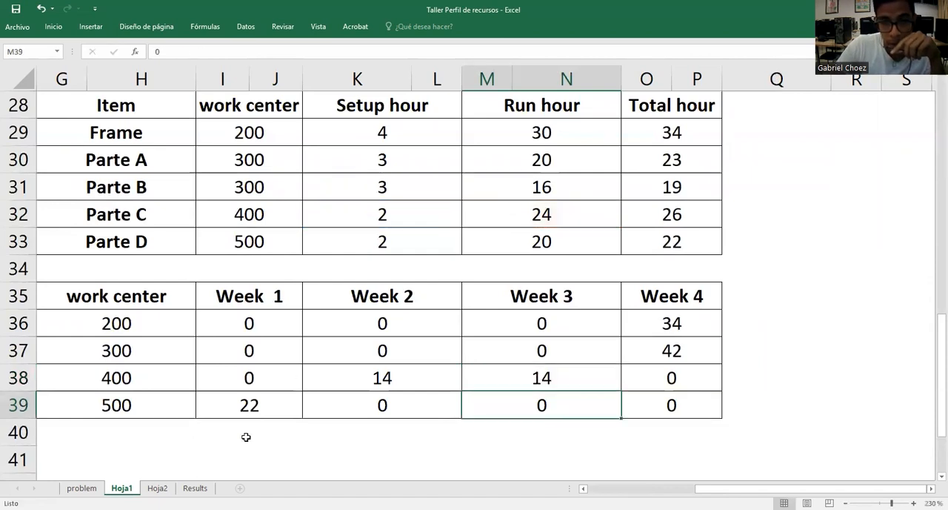
Check work center 500's Week 1 formula in the Semana t = 4 table, and review the tables of all four weeks together
left_click(255, 404)
double_click(254, 405)
key("Return")
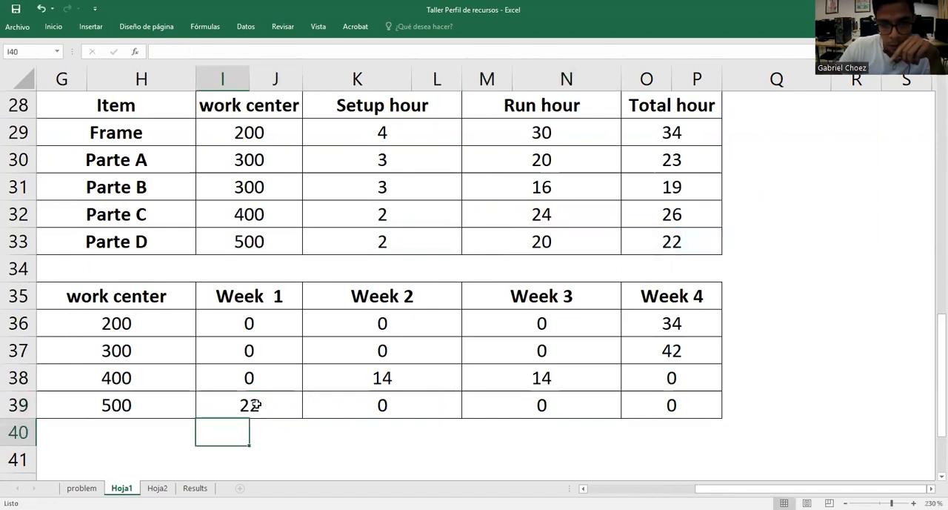
scroll(756, 339, "up", 1)
scroll(760, 338, "down", 1)
scroll(760, 338, "up", 1)
left_click(778, 321)
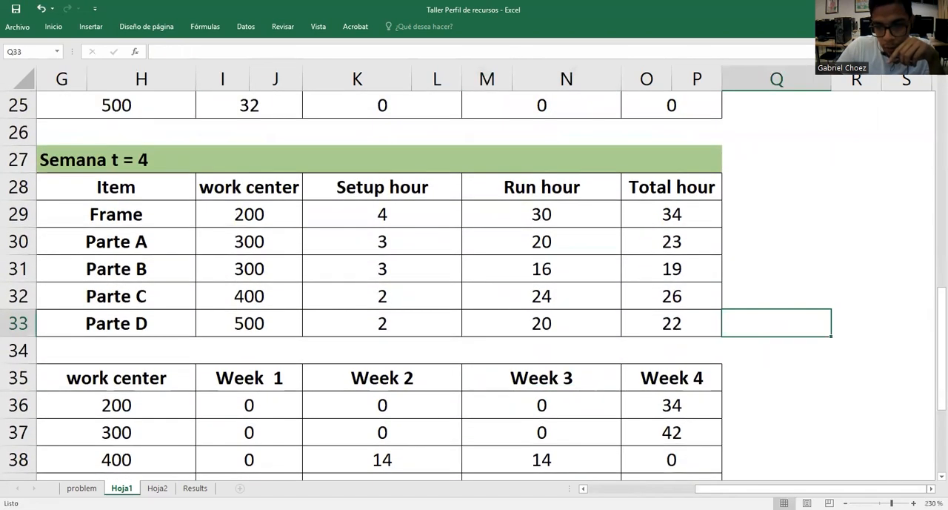
scroll(474, 282, "left", 6)
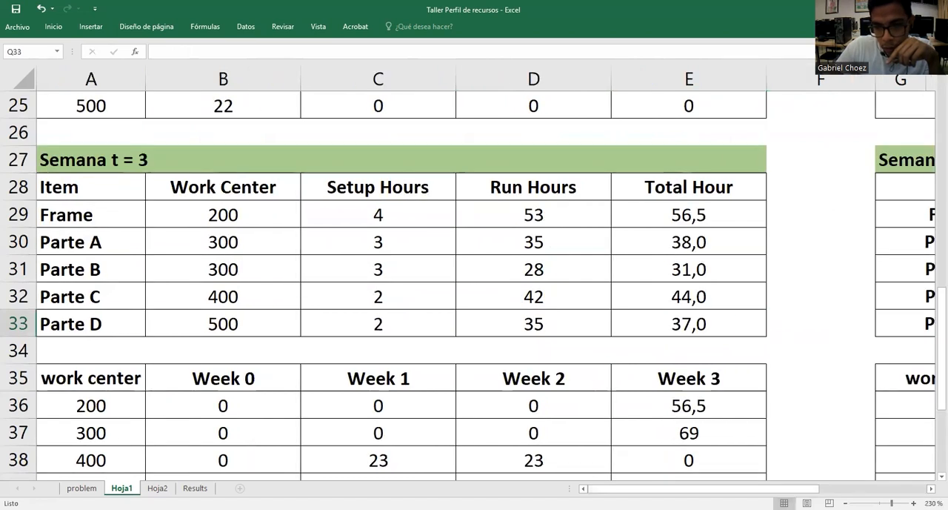
scroll(474, 272, "down", 9, "ctrl")
scroll(879, 408, "down", 2, "ctrl")
scroll(879, 408, "up", 4, "ctrl")
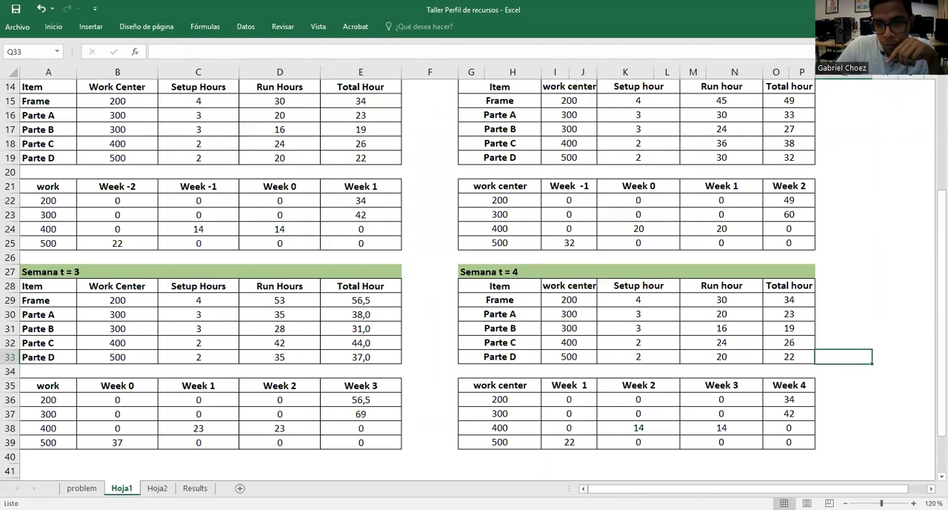
scroll(839, 324, "down", 1, "ctrl")
scroll(788, 313, "down", 1, "ctrl")
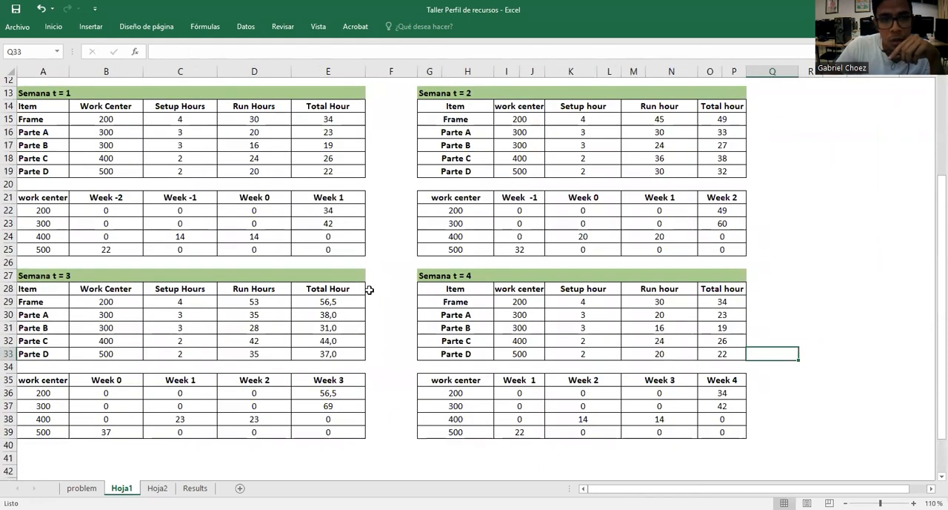
scroll(455, 384, "down", 1)
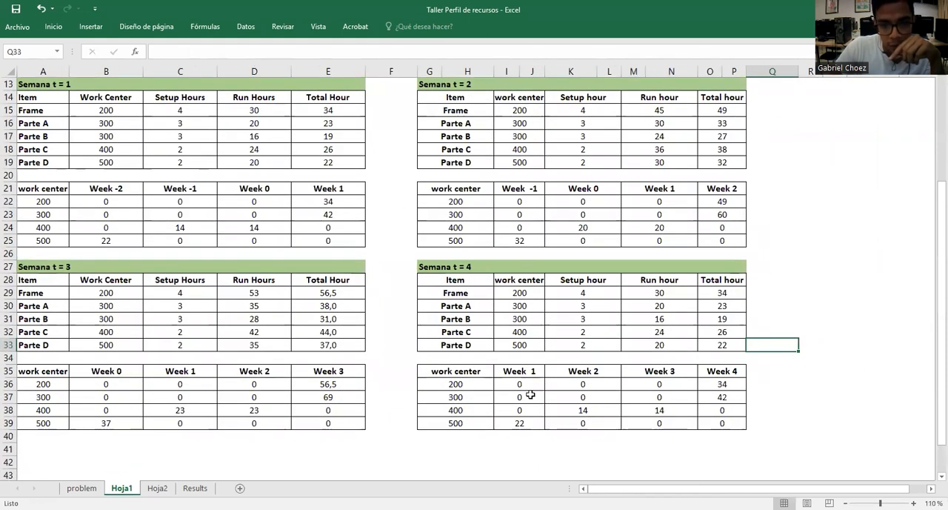
Compare the Semana t = 4 and t = 1 capacity tables by week, checking the Week 4 cells of work centers 200 and 300
left_click(606, 409)
left_click_drag(508, 385, 689, 408)
key("ctrl+c")
left_click_drag(107, 198, 318, 238)
key("ctrl+v")
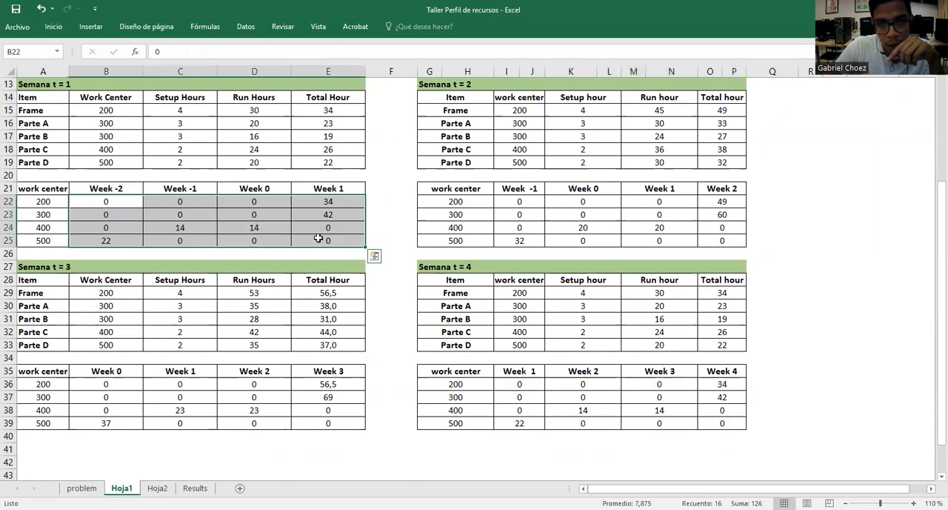
left_click(732, 381)
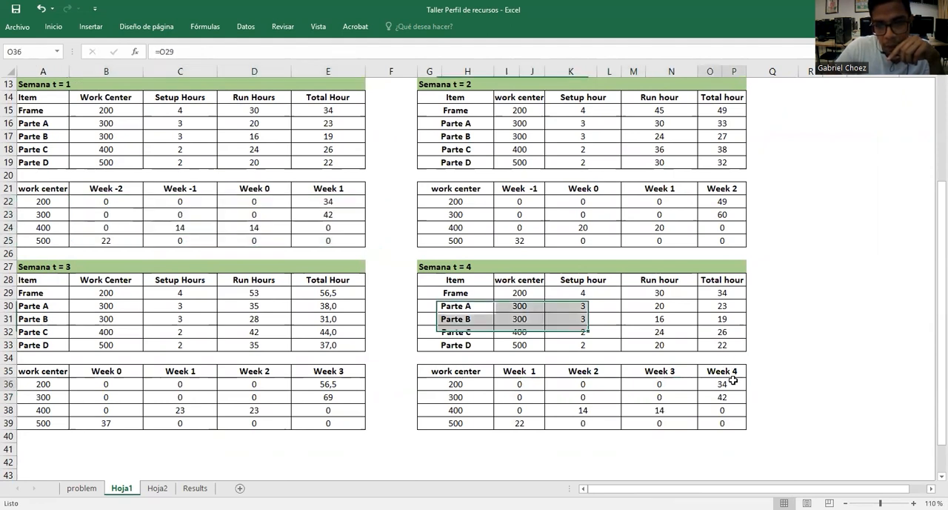
left_click(734, 397)
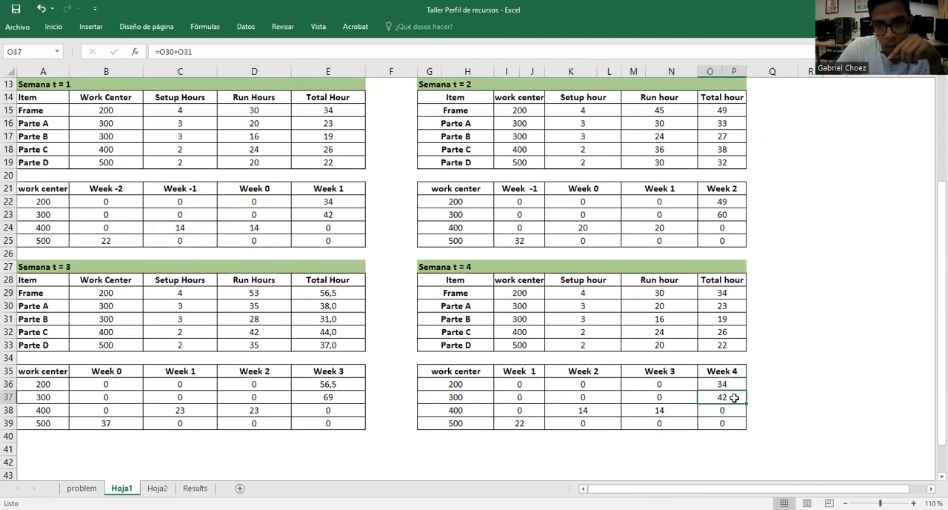
left_click(570, 440)
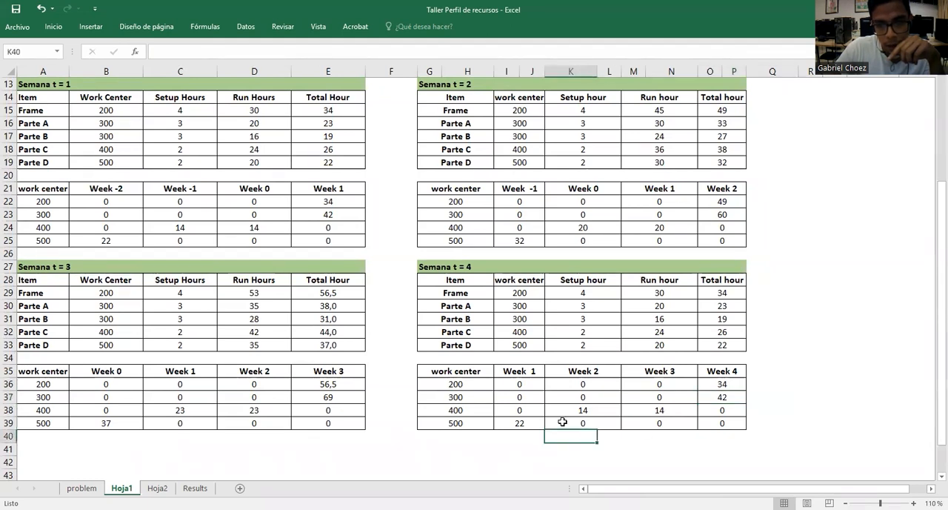
left_click_drag(519, 372, 680, 381)
left_click(693, 396)
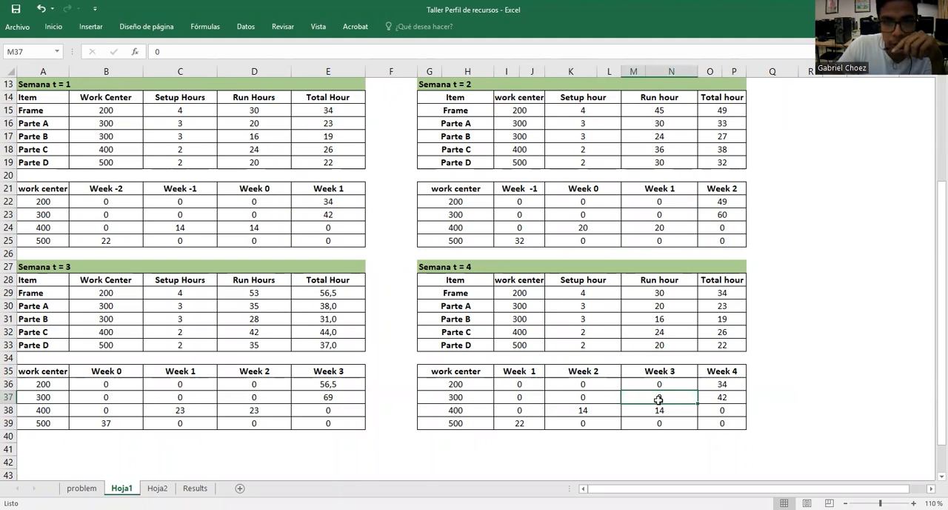
Review the Week 1 capacity requirements of work centers 200 and 300 in the Semana t = 1 table
scroll(658, 400, "up", 3)
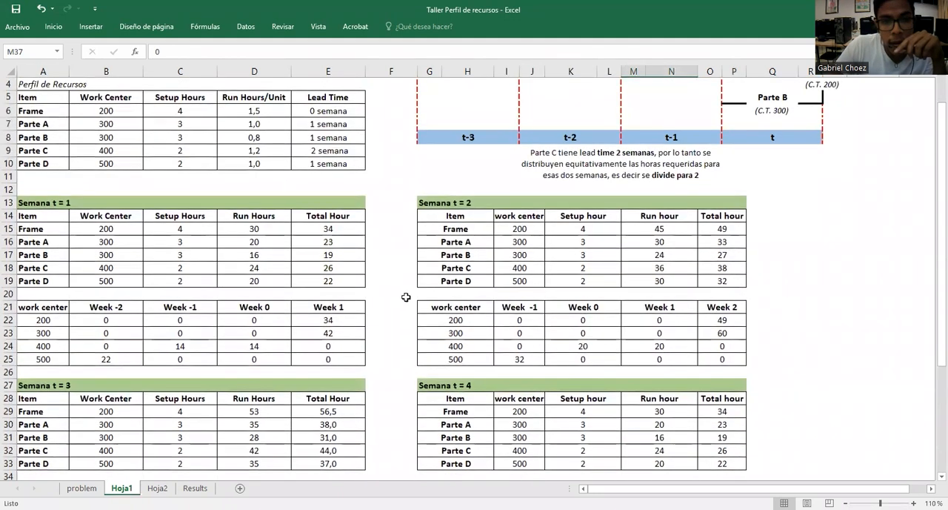
scroll(506, 363, "down", 2)
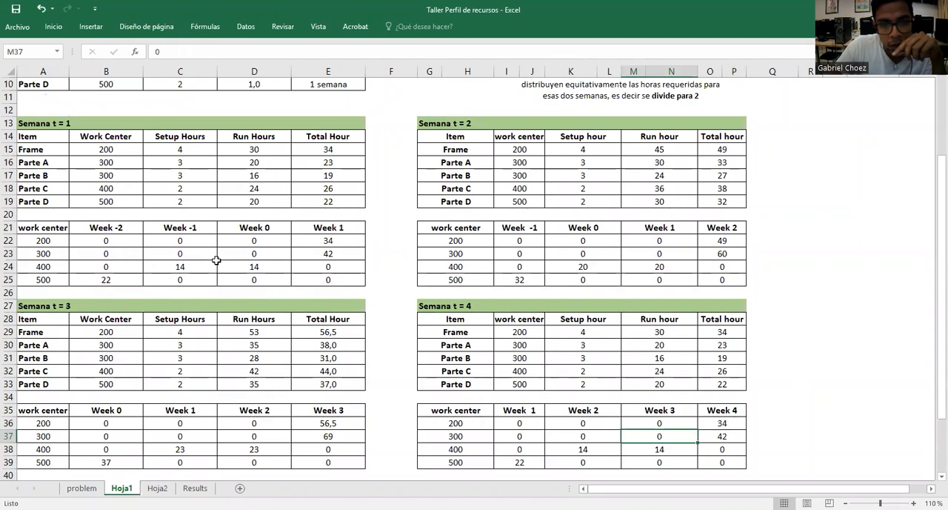
scroll(366, 215, "down", 1)
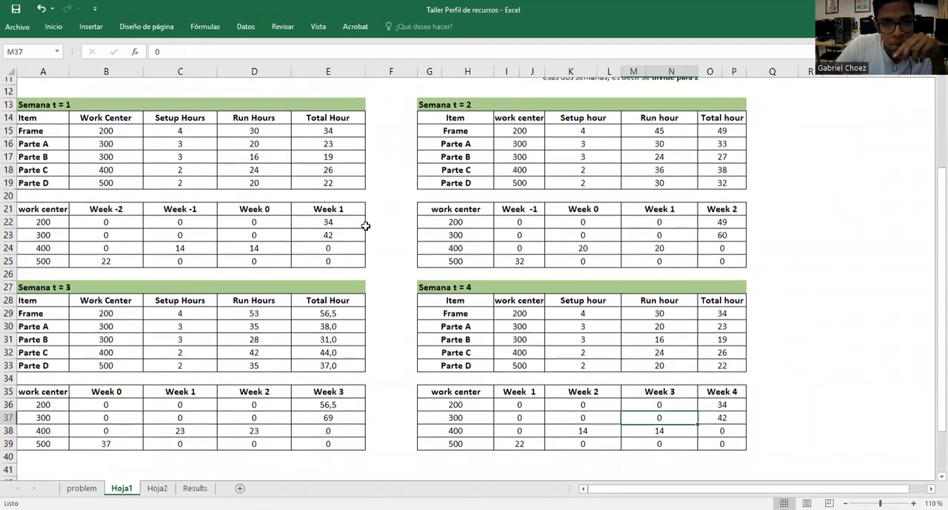
scroll(374, 207, "up", 1)
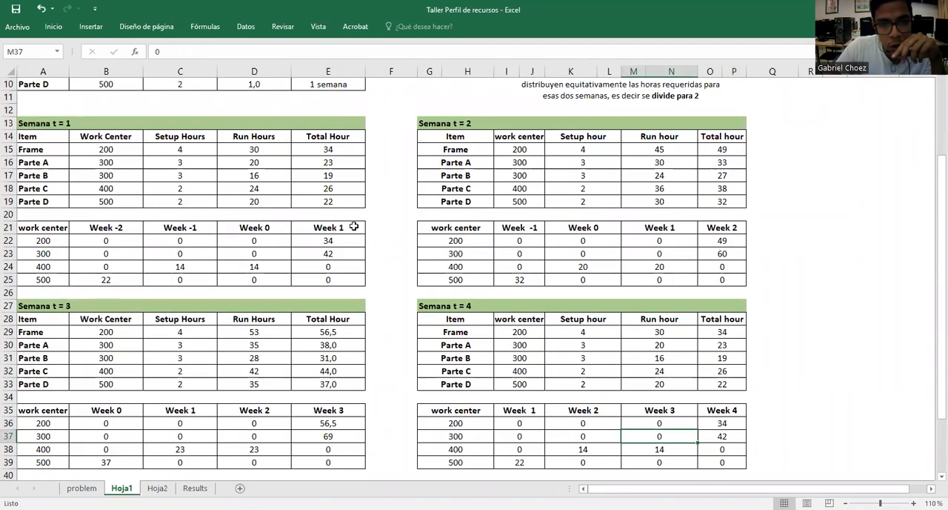
left_click(354, 228)
left_click_drag(352, 227, 352, 280)
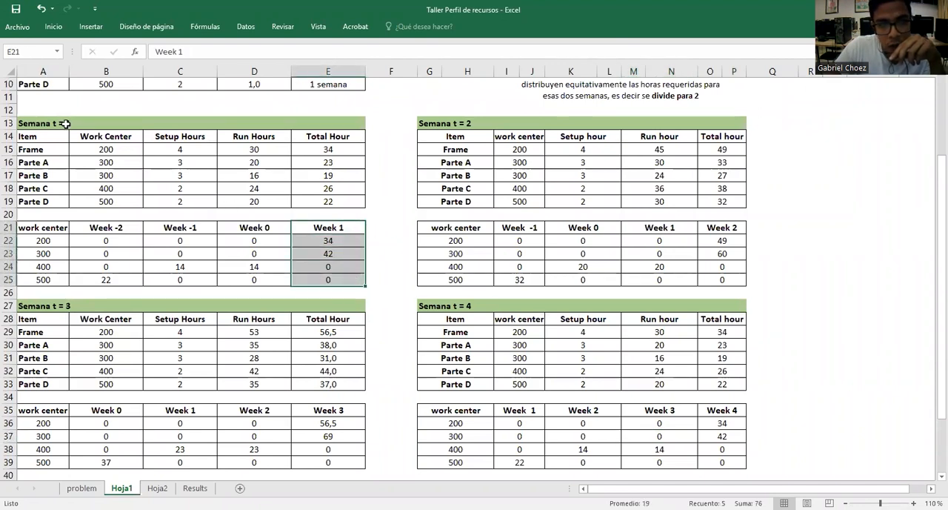
left_click(64, 123)
left_click_drag(339, 228, 342, 280)
left_click(338, 242)
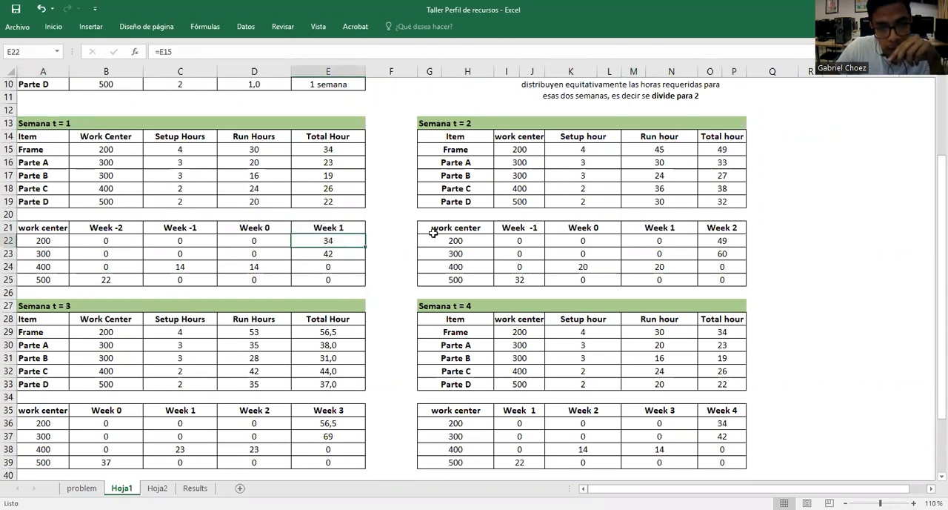
left_click(56, 243)
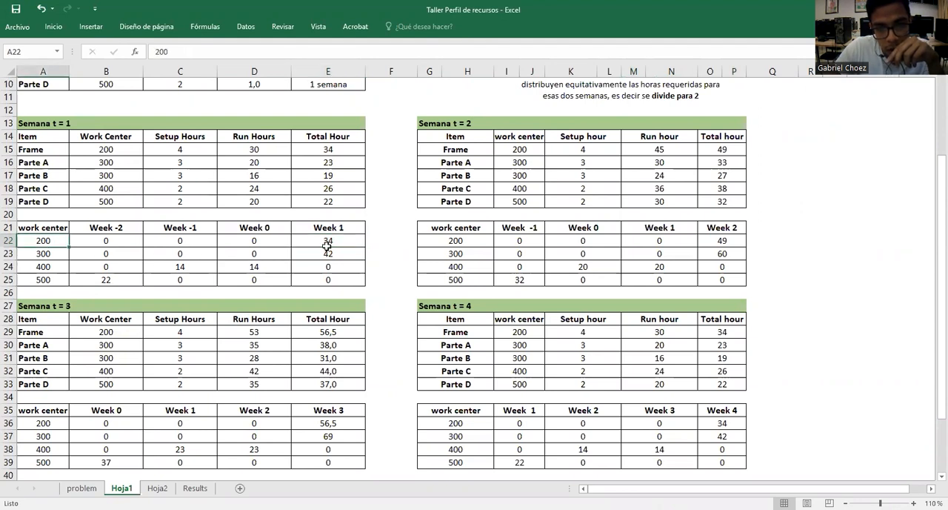
left_click(336, 252)
left_click(66, 254)
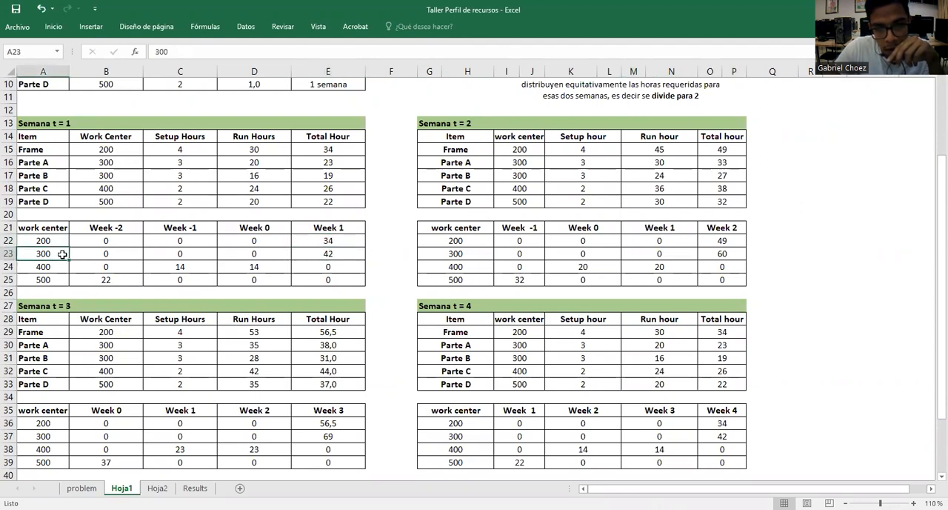
Review the Semana t = 1 table's Week 1 hours and the Semana t = 2 table's Week 2 hours for work centers 200 and 300
left_click_drag(352, 240, 359, 277)
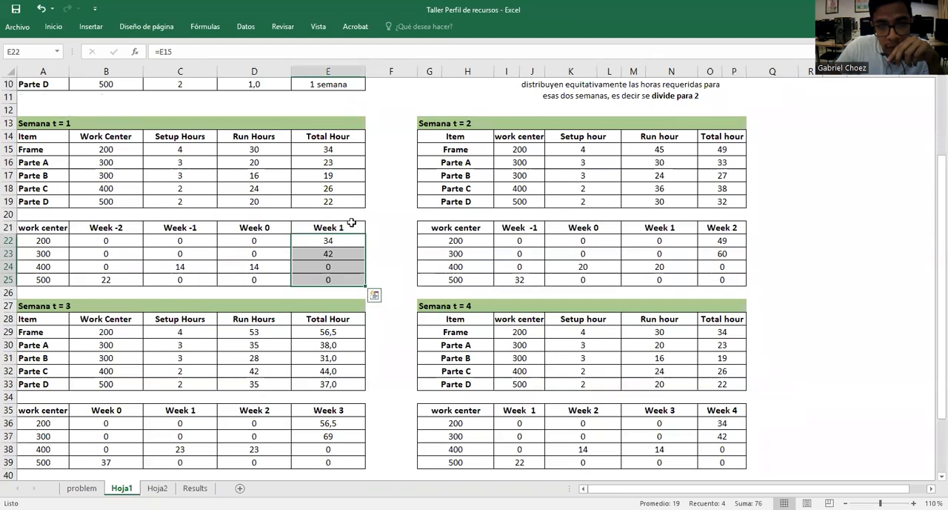
left_click_drag(685, 241, 686, 279)
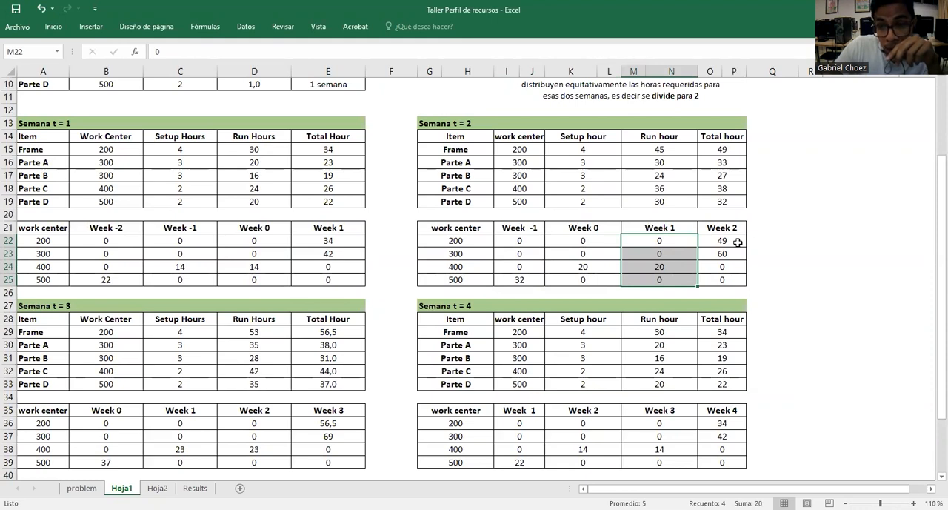
left_click(738, 243)
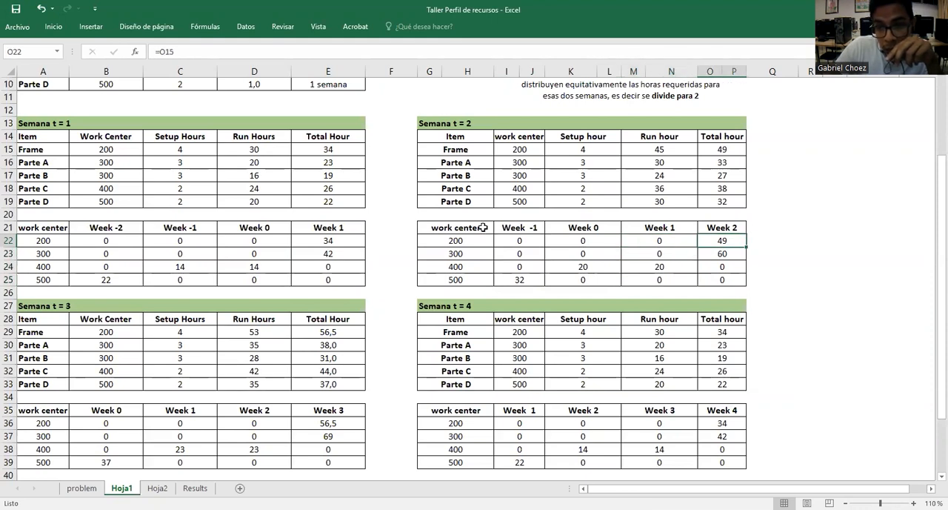
left_click(465, 240)
left_click(723, 254)
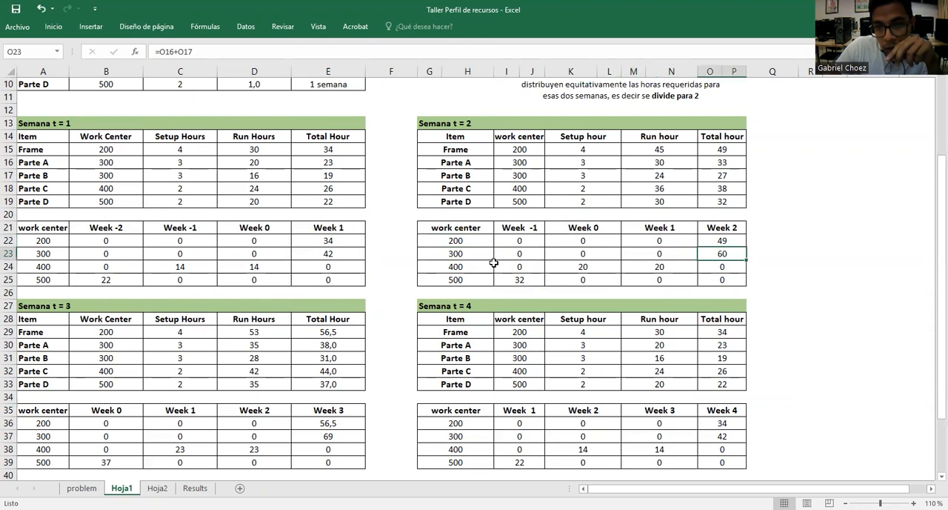
left_click(479, 257)
Examine work center 400's hours in the Semana t = 2 table and the whole Week 1 column there
left_click_drag(717, 265, 681, 269)
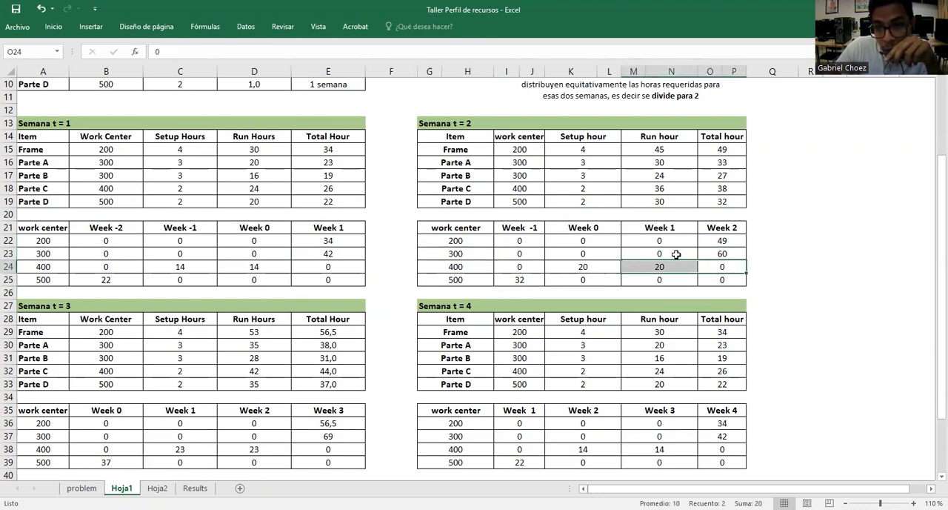
left_click(677, 254)
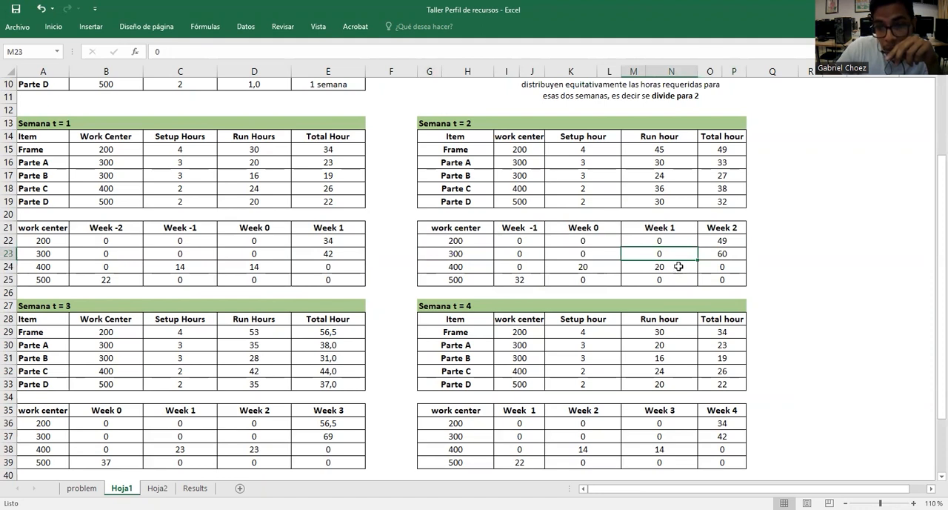
left_click(679, 266)
left_click_drag(743, 235, 735, 253)
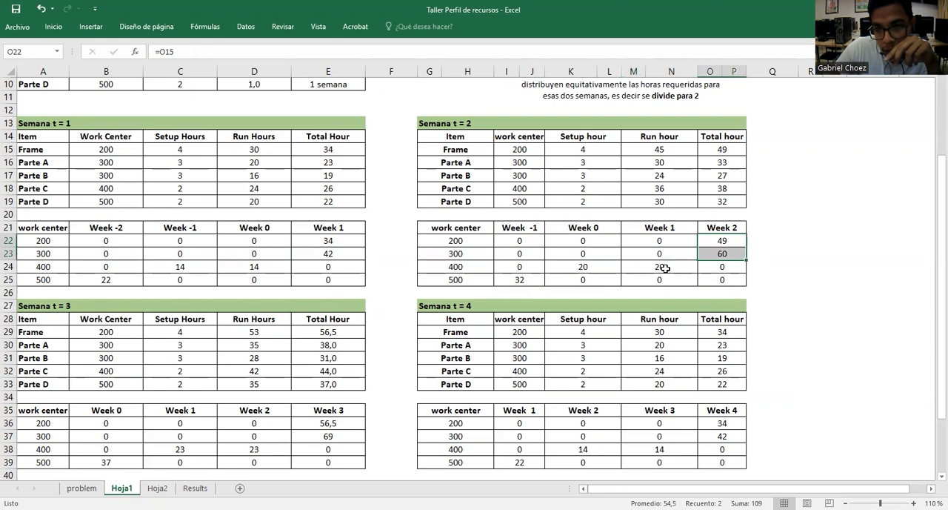
left_click(666, 269)
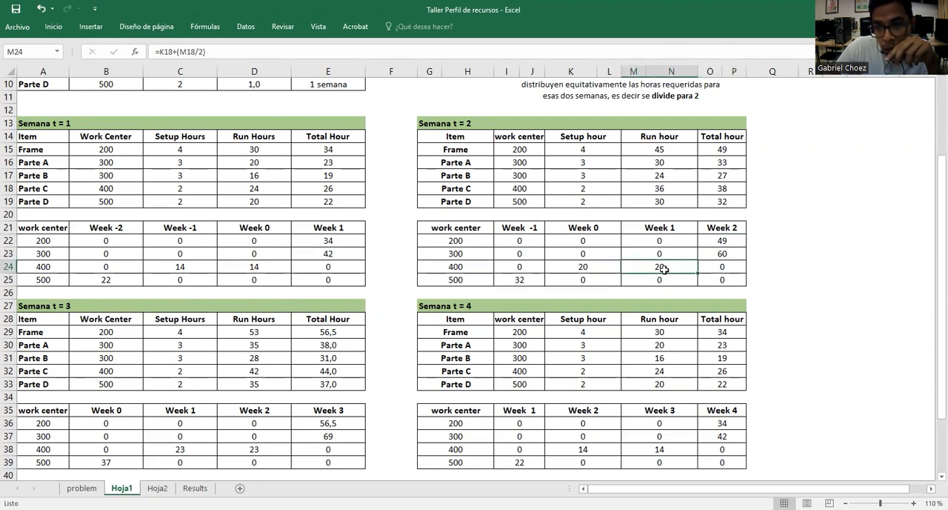
left_click(480, 268)
left_click(682, 265)
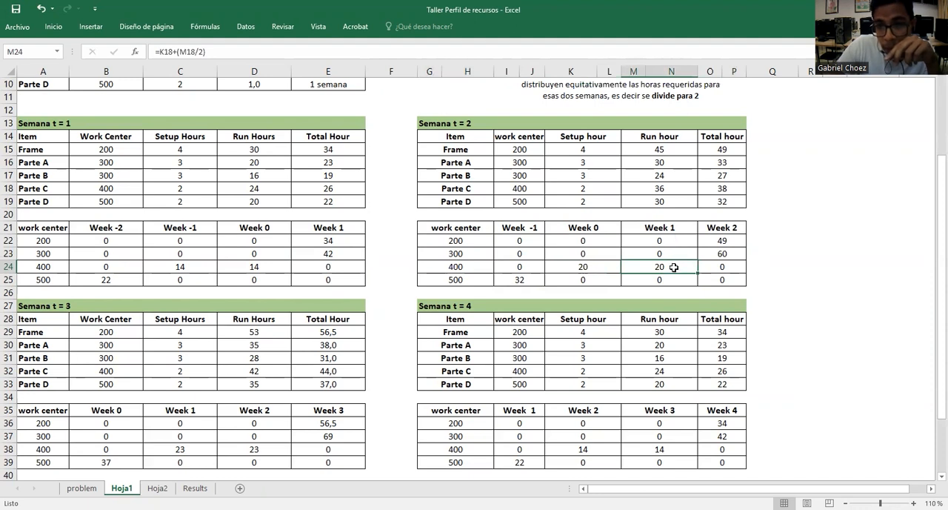
left_click_drag(665, 241, 663, 274)
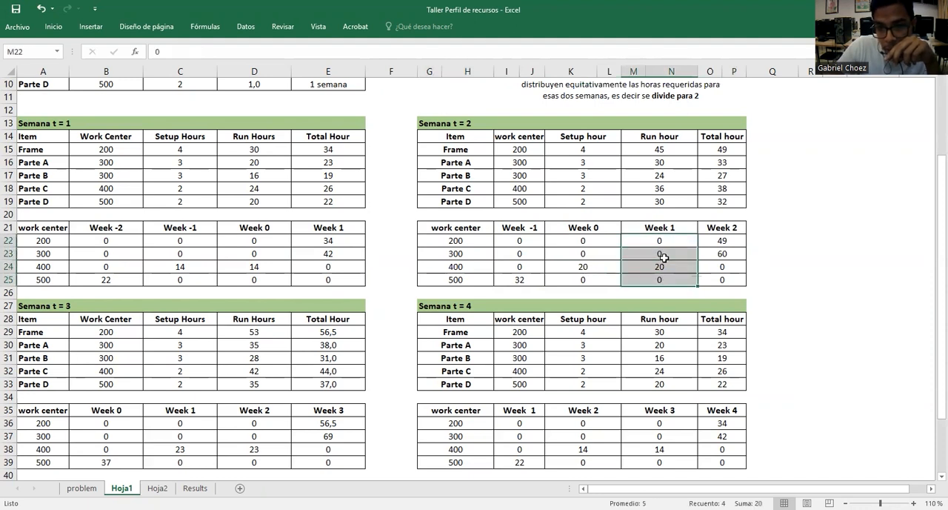
Compare the Week 1 columns of the Semana t = 3 and Semana t = 4 capacity tables
scroll(663, 267, "down", 1)
scroll(664, 258, "down", 5)
left_click_drag(178, 346, 178, 384)
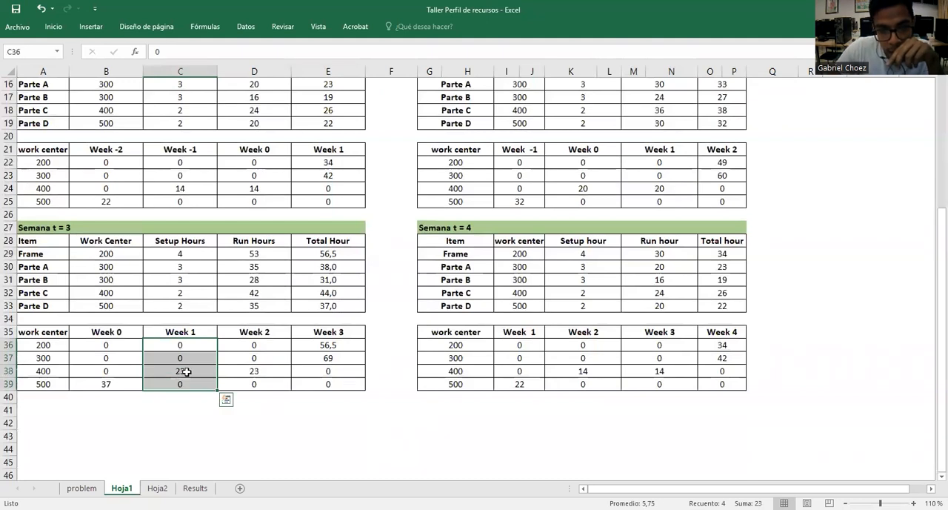
left_click(327, 349)
left_click_drag(520, 348, 526, 382)
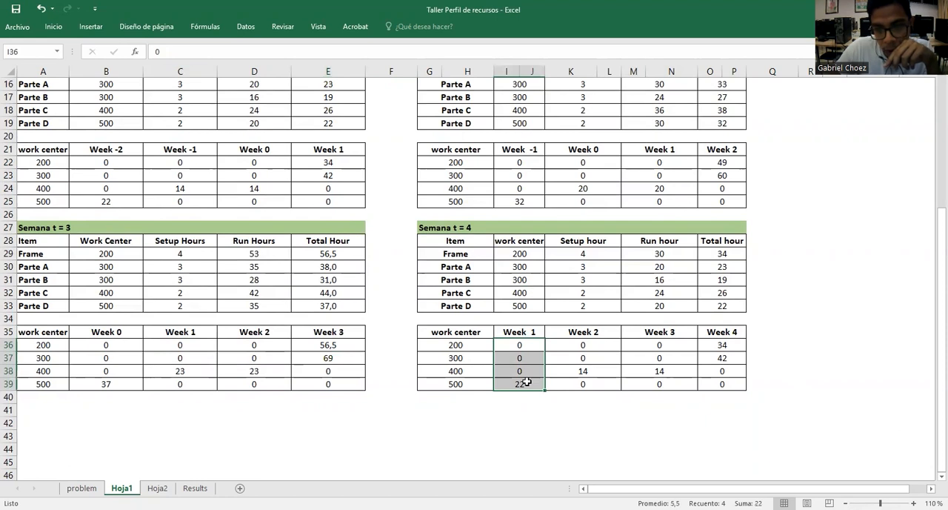
scroll(526, 382, "up", 1)
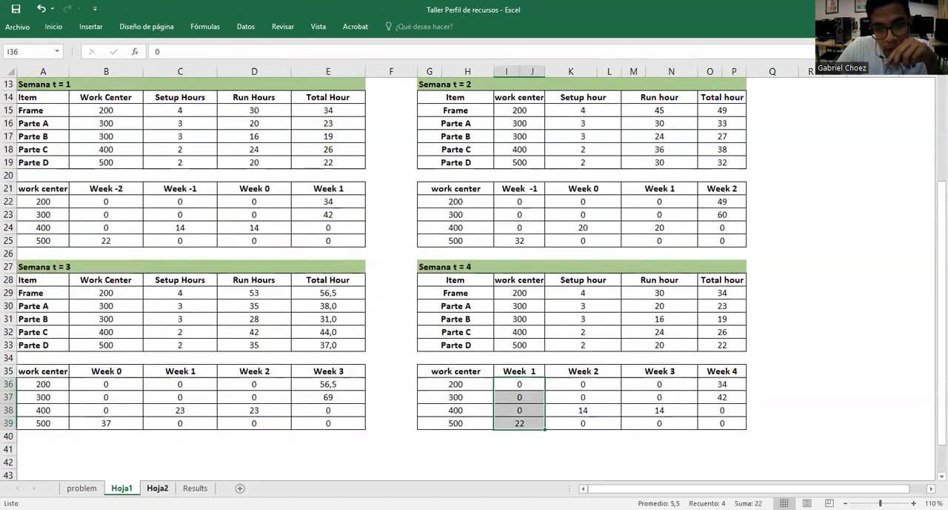
Examine the Semana 1 and Past Due columns for all work centers in the Hoja2 summary, checking back against Hoja1
left_click(157, 487)
left_click_drag(314, 131, 324, 213)
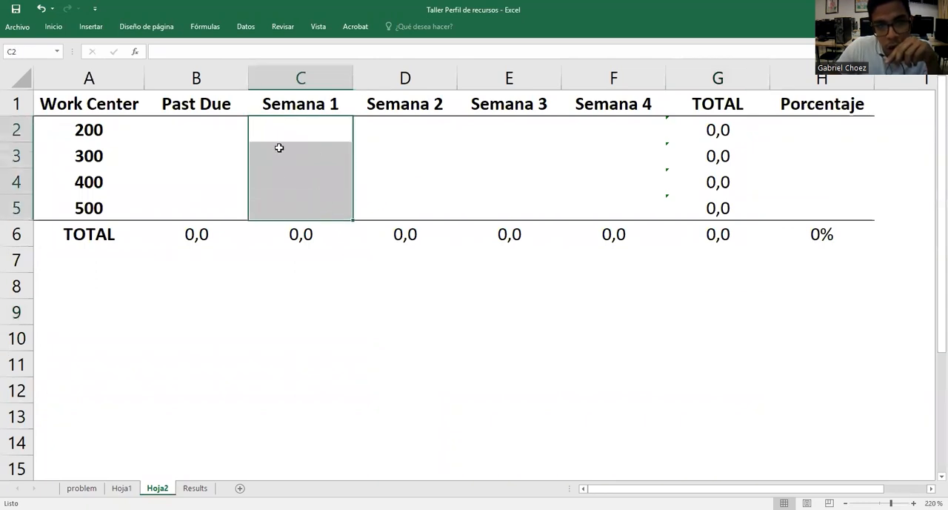
left_click(304, 125)
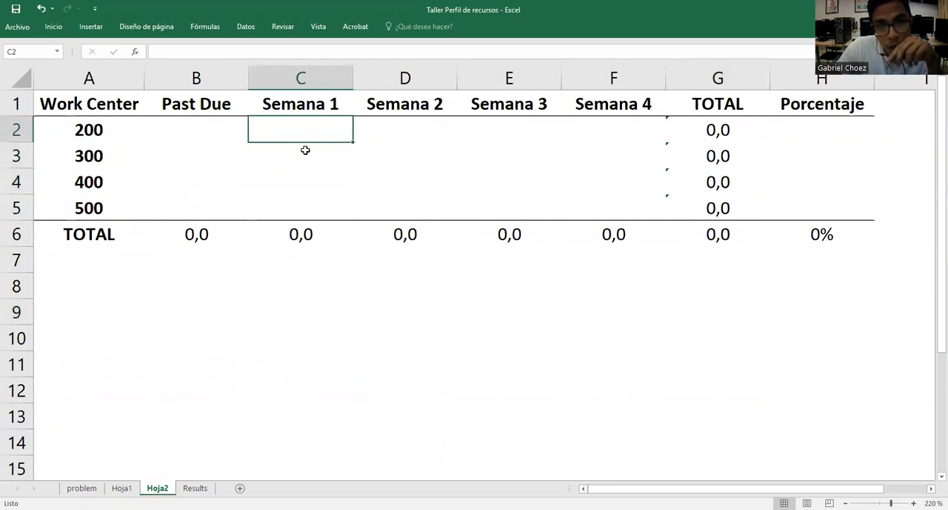
left_click(303, 152)
left_click(298, 186)
left_click(298, 205)
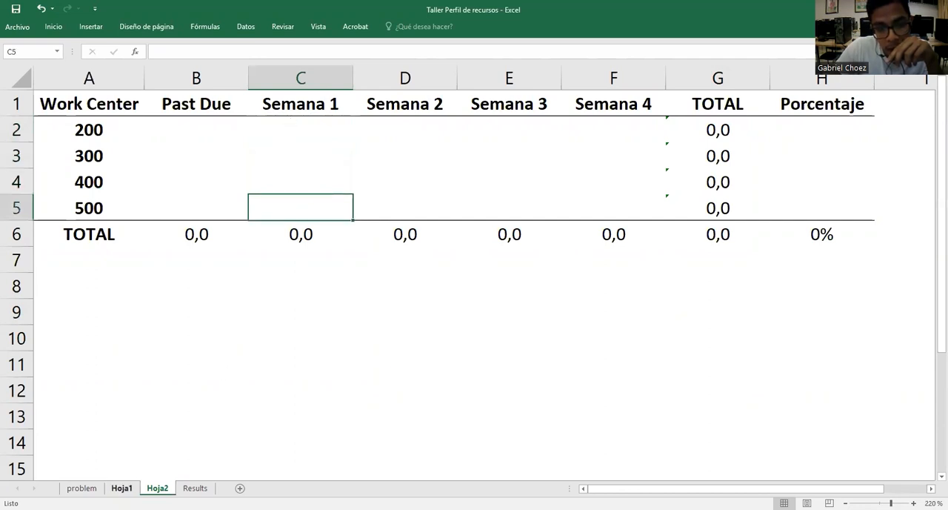
left_click(122, 488)
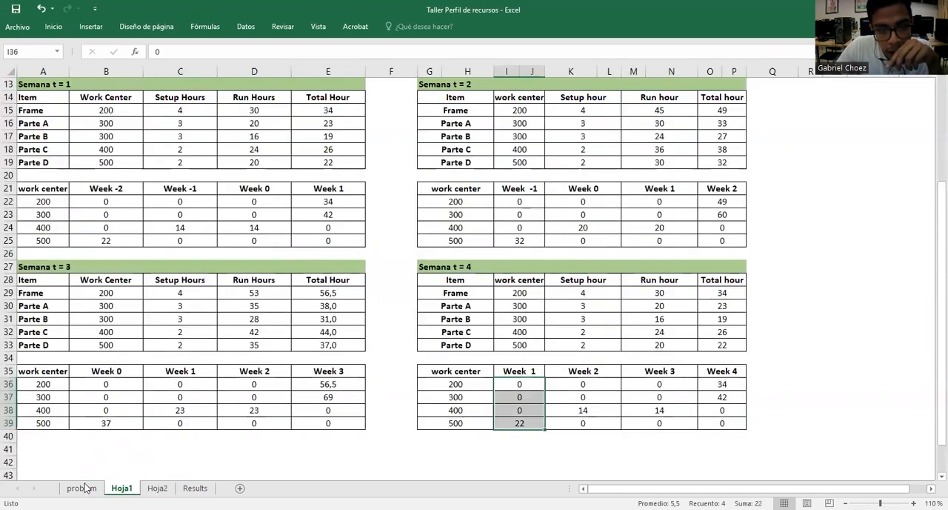
left_click(157, 488)
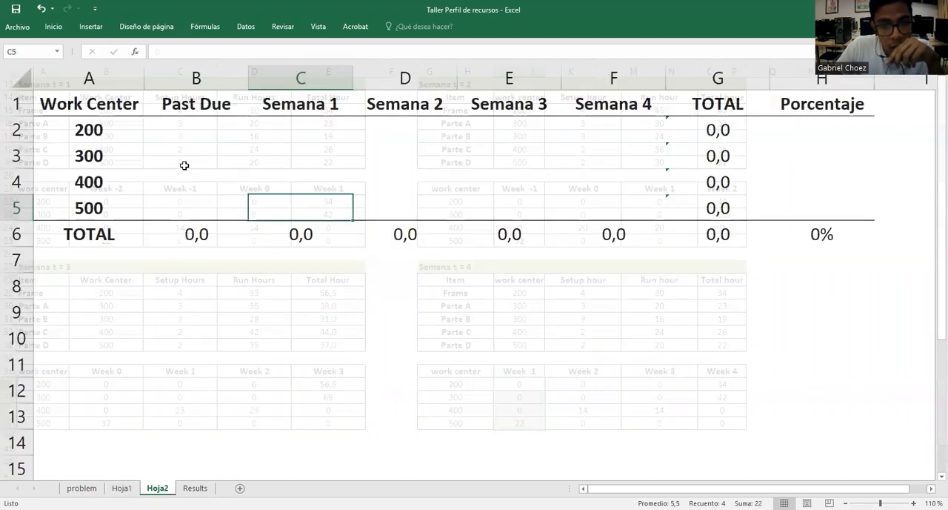
left_click_drag(193, 126, 205, 203)
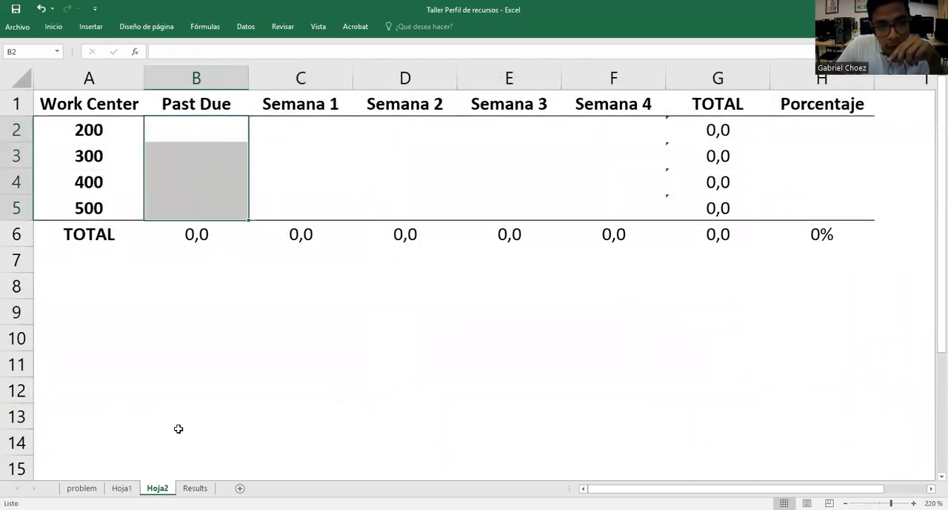
Compare the MPS weeks on Hoja1 with the Week -2, Week -1 and Week 0 headings in the capacity tables to identify past-due weeks
key("ctrl+Page_Up")
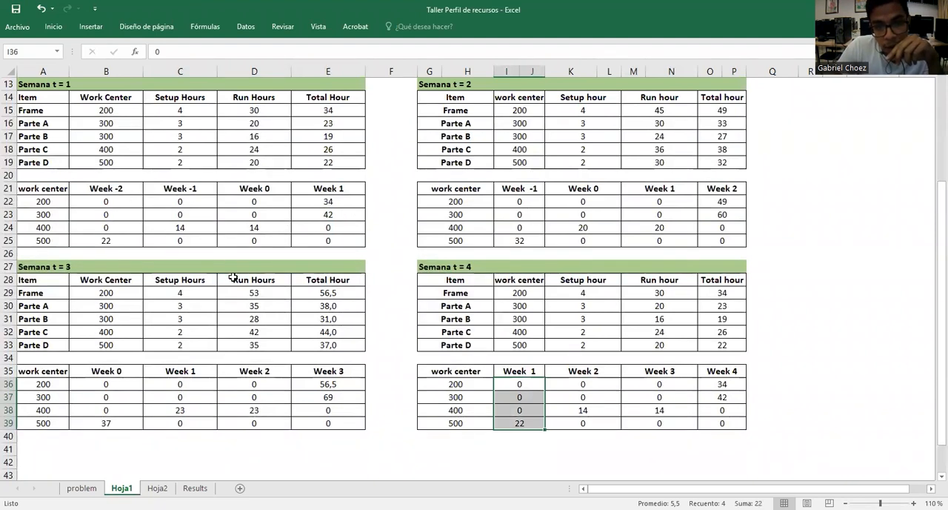
scroll(269, 305, "up", 4)
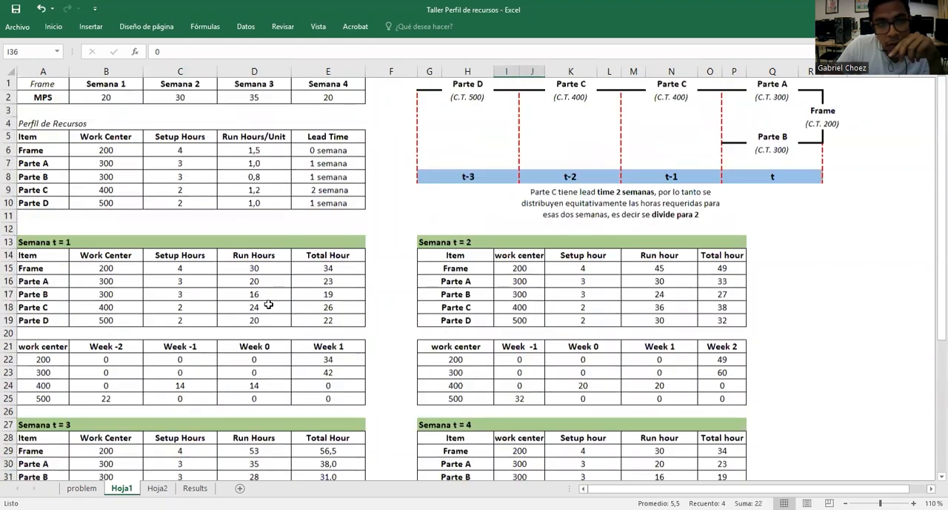
left_click_drag(105, 84, 321, 89)
left_click(116, 82)
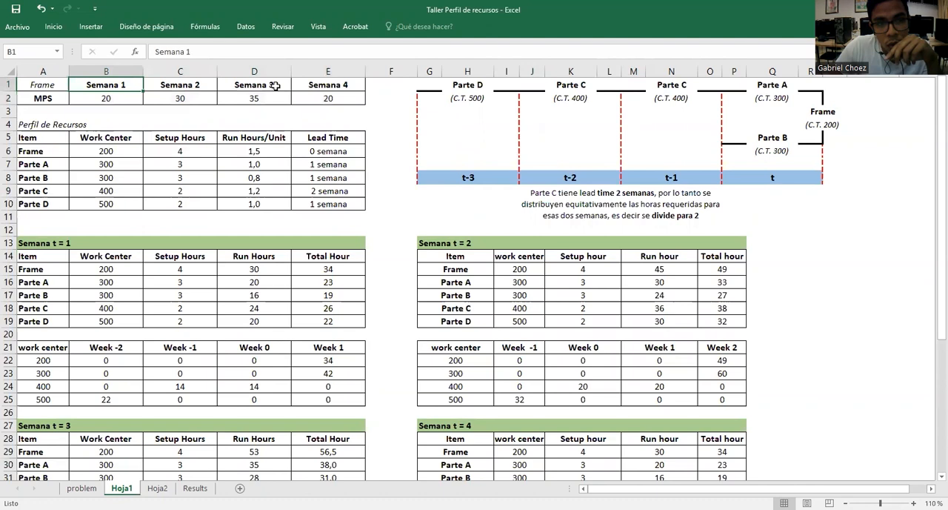
scroll(336, 111, "down", 2)
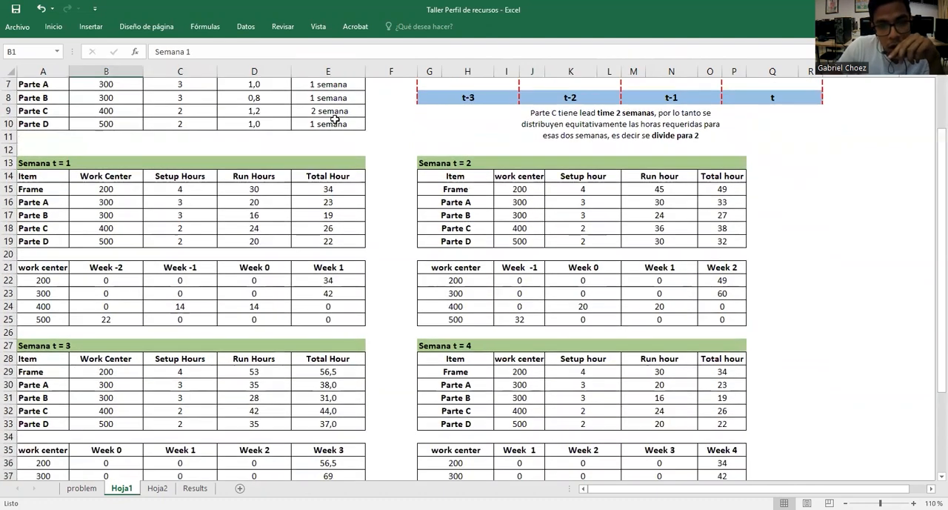
scroll(335, 118, "down", 1)
left_click_drag(264, 225, 129, 231)
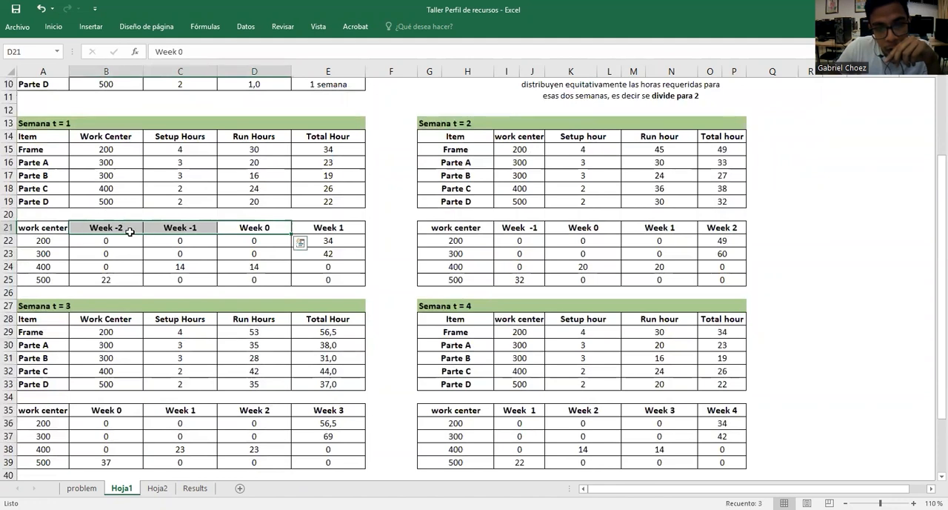
left_click_drag(570, 227, 539, 230)
left_click(126, 413)
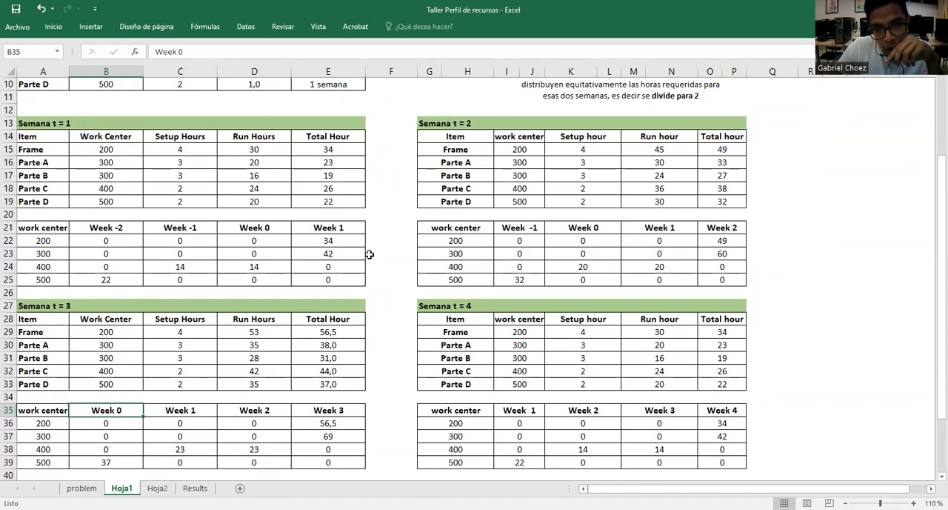
Check work center 200's hours for the weeks before Week 1 in the Semana t = 1, 2 and 3 tables
left_click(11, 240)
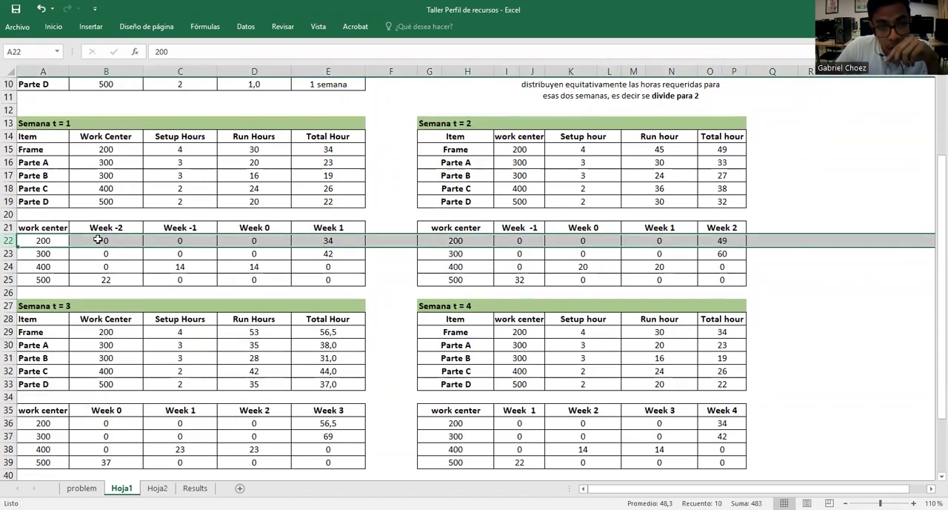
left_click(97, 239)
left_click_drag(127, 242, 227, 241)
left_click(128, 242)
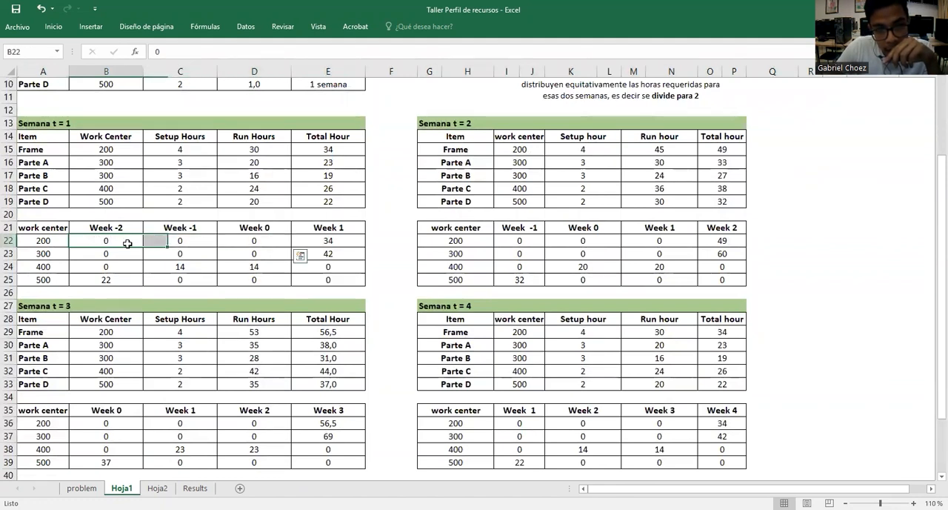
left_click(190, 244)
left_click(250, 242)
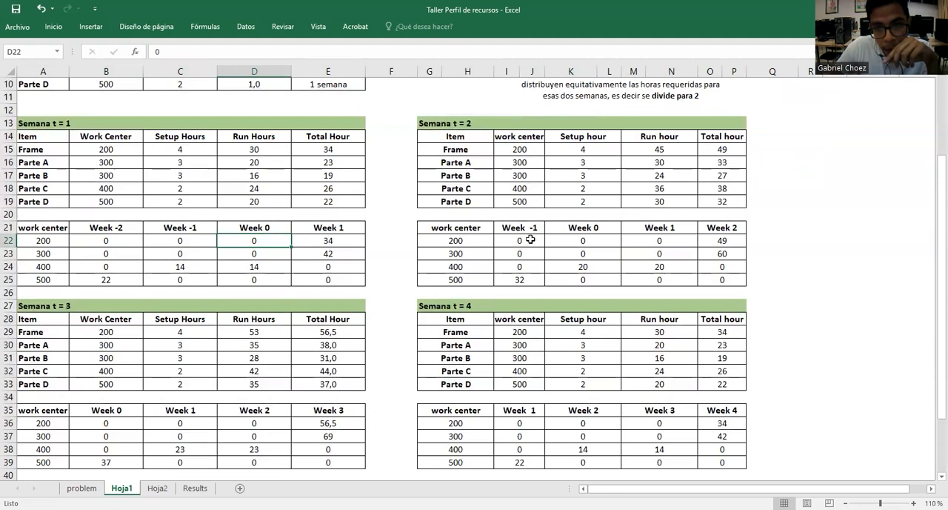
left_click(530, 239)
left_click(566, 242)
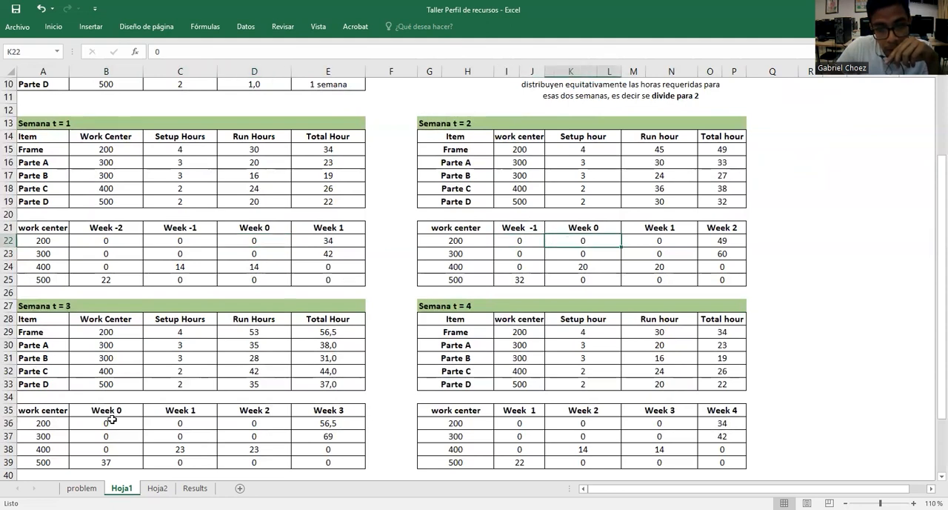
left_click(111, 419)
left_click(182, 425)
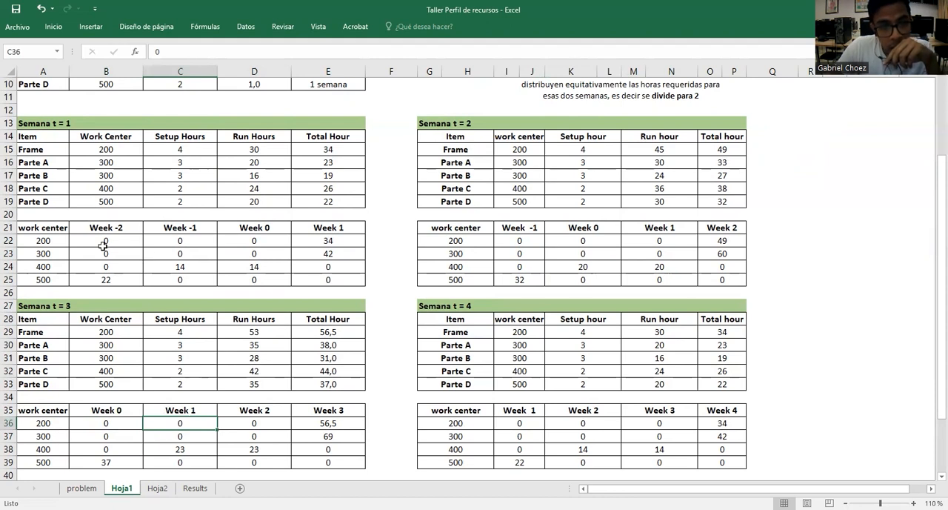
Shade the Week -2 to Week 0 columns of the Semana t = 1 table, B21:D25, with the fill Azul, Énfasis 1, Claro 80%
left_click_drag(103, 239, 248, 281)
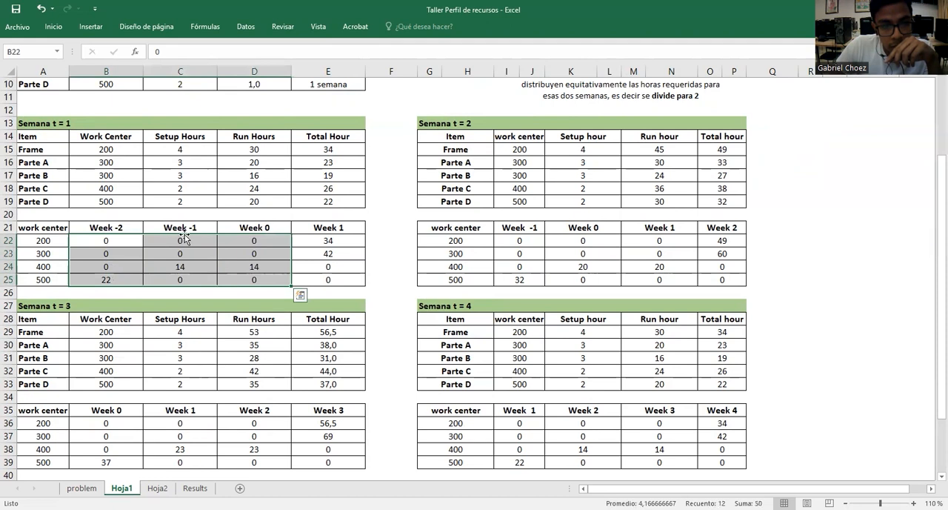
left_click_drag(128, 231, 243, 275)
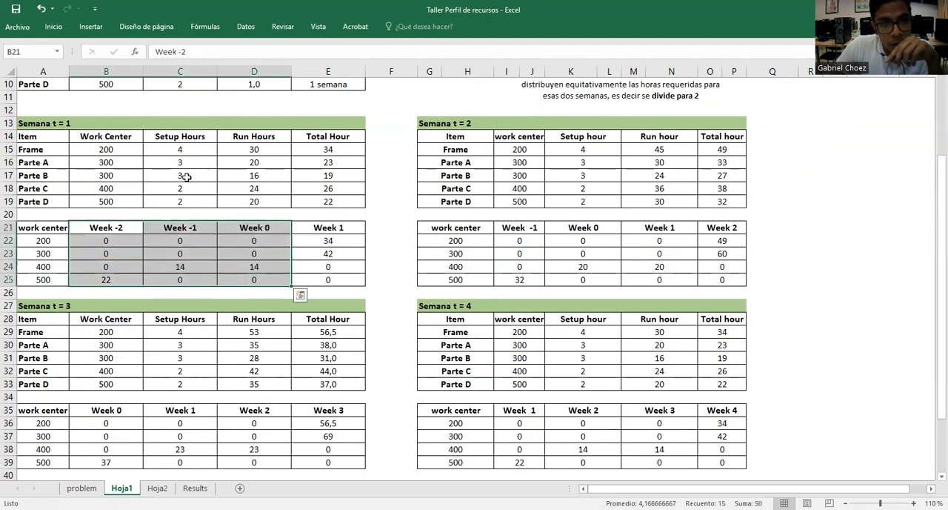
left_click(53, 27)
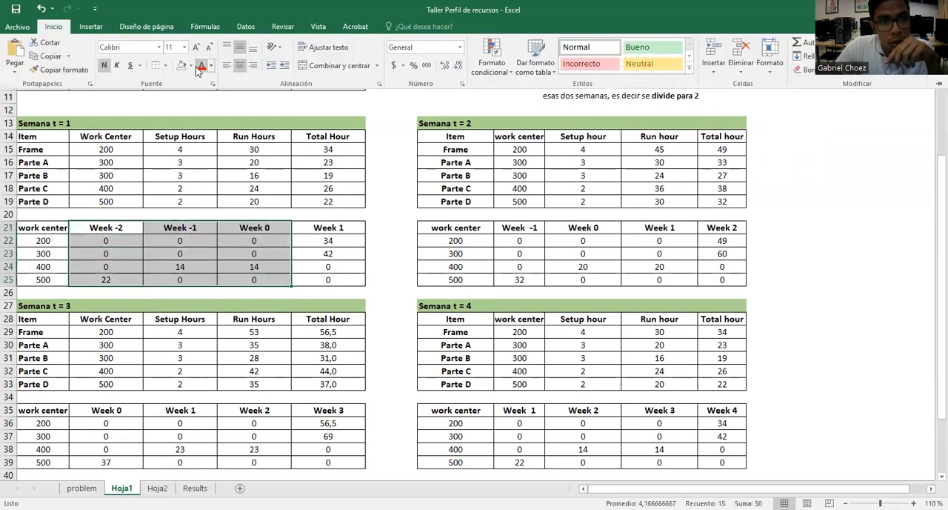
left_click(190, 65)
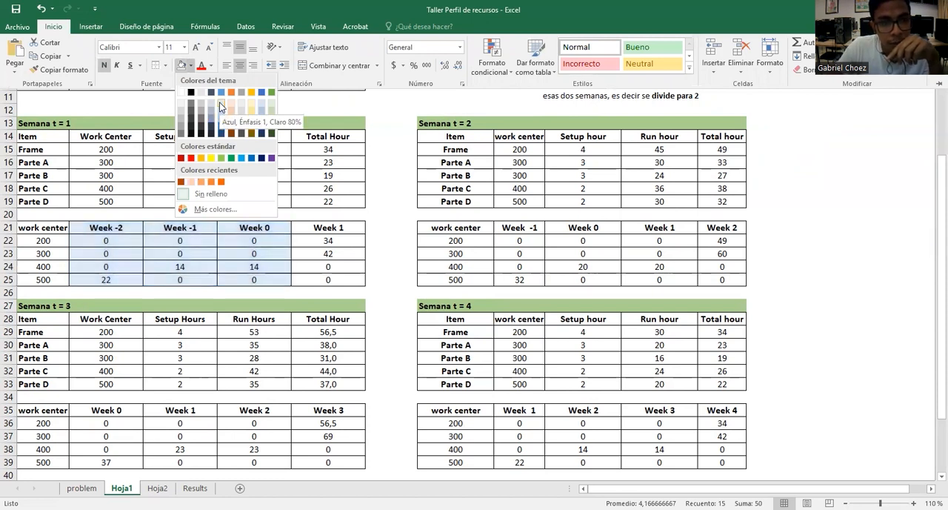
left_click(220, 104)
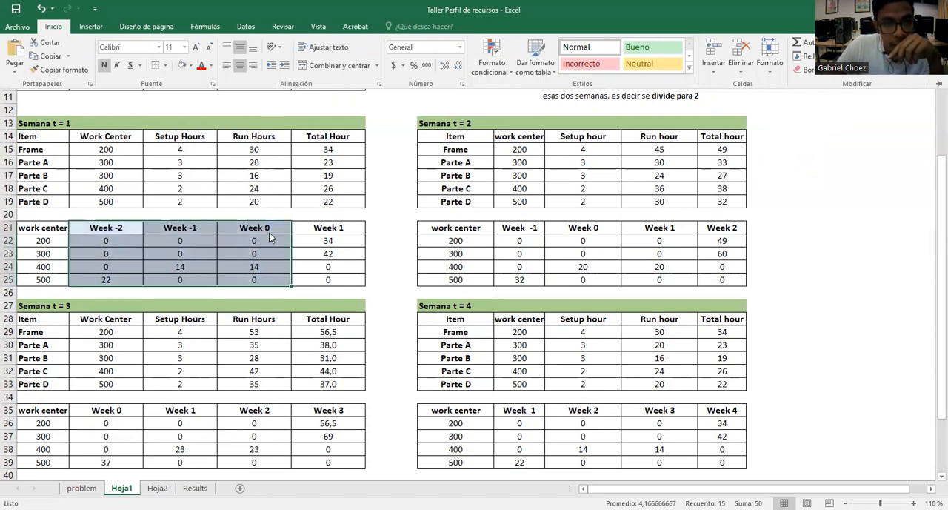
Shade the Week -1 and Week 0 columns of the Semana t = 2 table, I21:L25, with the same light blue fill
key("ctrl+F1")
left_click_drag(526, 229, 582, 281)
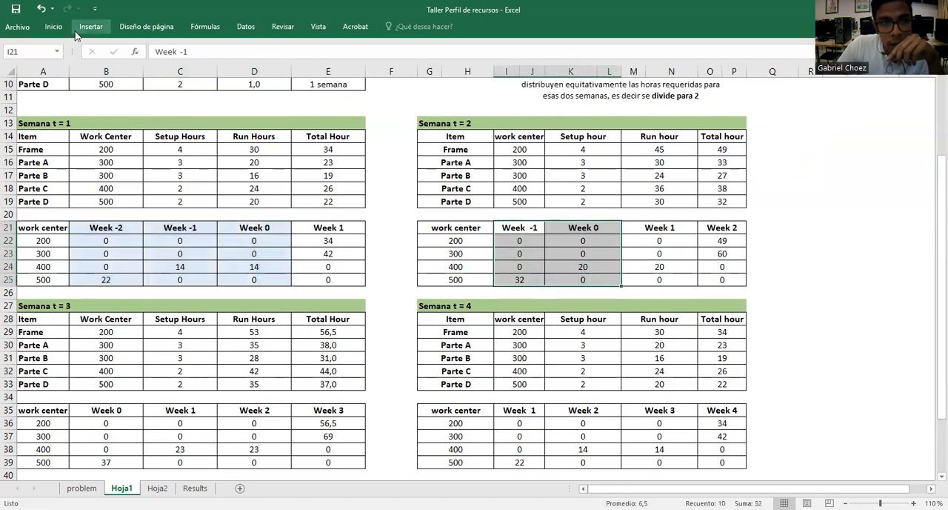
left_click(53, 26)
left_click(182, 66)
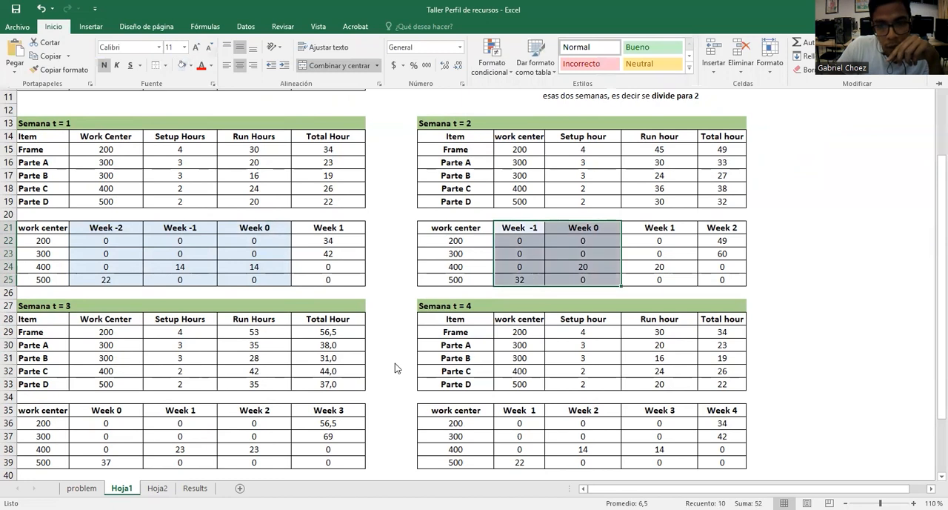
Shade the Week 0 column of the Semana t = 3 table, B35:B39, with the same light blue fill
left_click(113, 415)
left_click(131, 416)
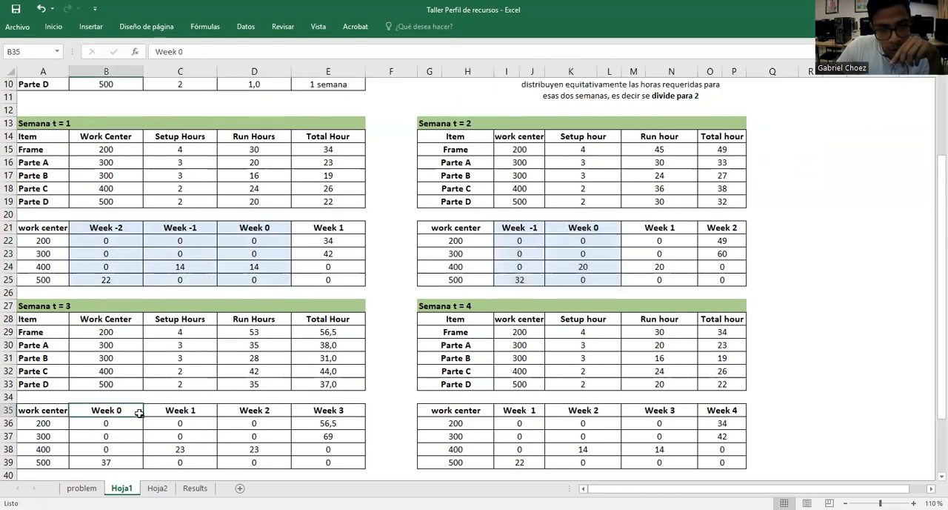
left_click_drag(133, 417, 131, 462)
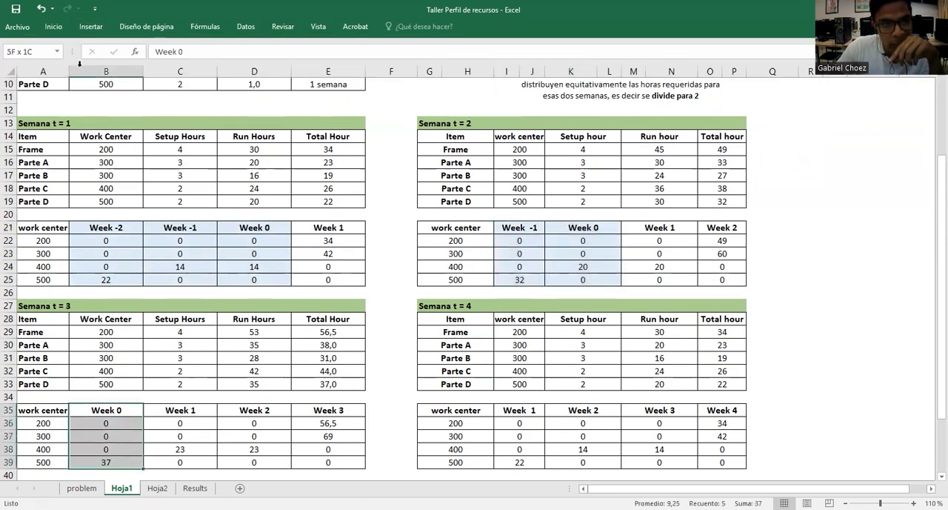
left_click(54, 31)
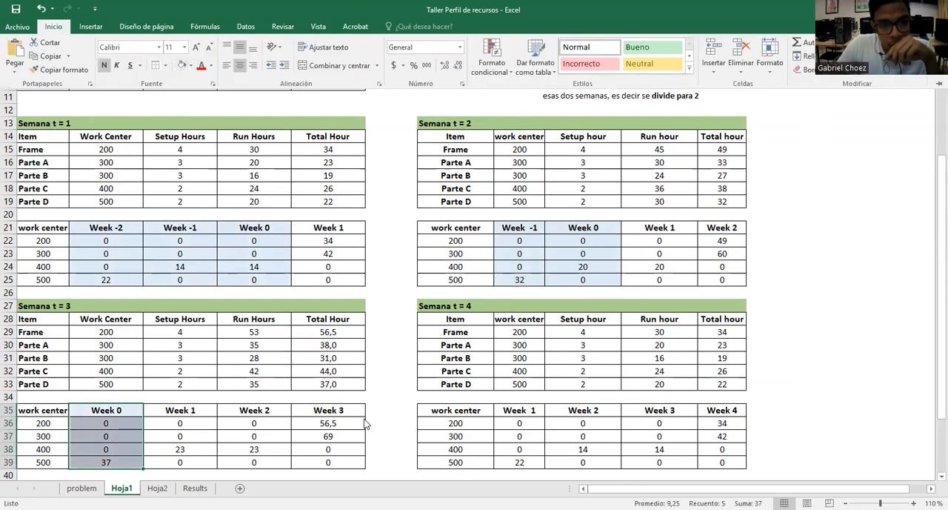
left_click(393, 420)
Check the week headings of the Semana t = 4 table for weeks before Week 1
left_click(618, 442)
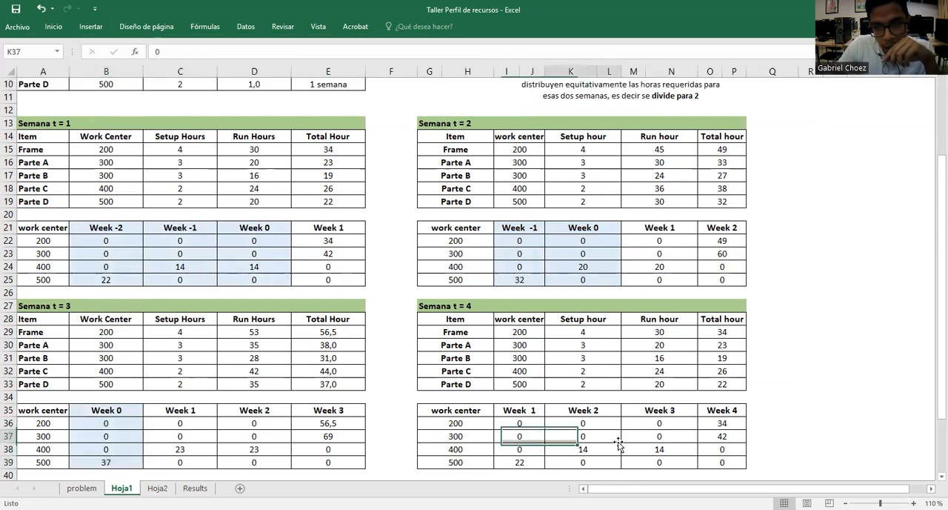
left_click(726, 409)
left_click_drag(535, 410, 755, 406)
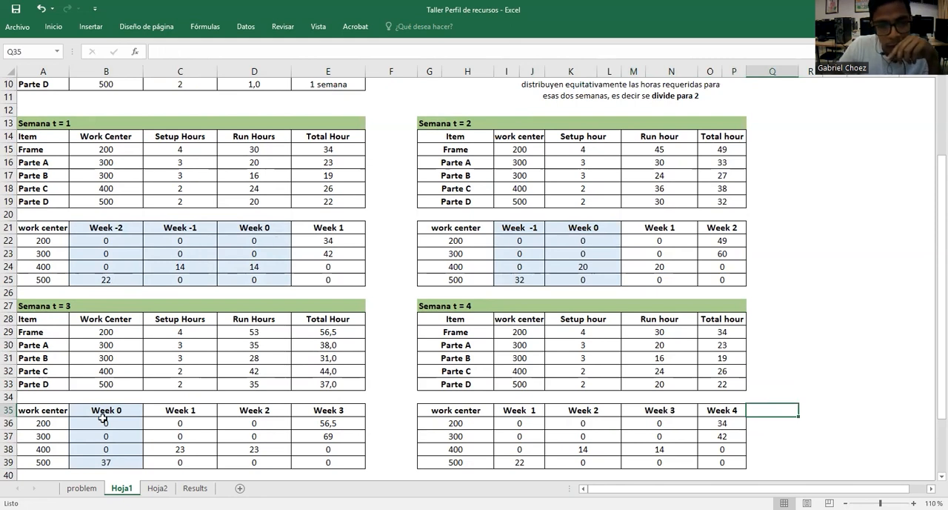
Check the hours of work centers 200 and 300 in the shaded past-due columns of the Semana t = 1, 2 and 3 tables
left_click(100, 240)
left_click_drag(100, 240, 286, 241)
left_click(511, 241)
left_click_drag(545, 243, 557, 243)
left_click(132, 421)
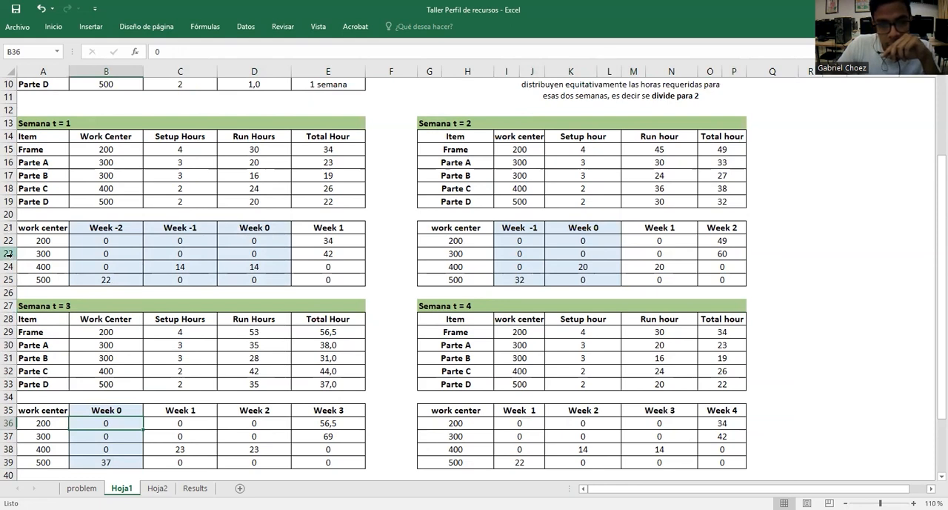
left_click_drag(104, 252, 252, 254)
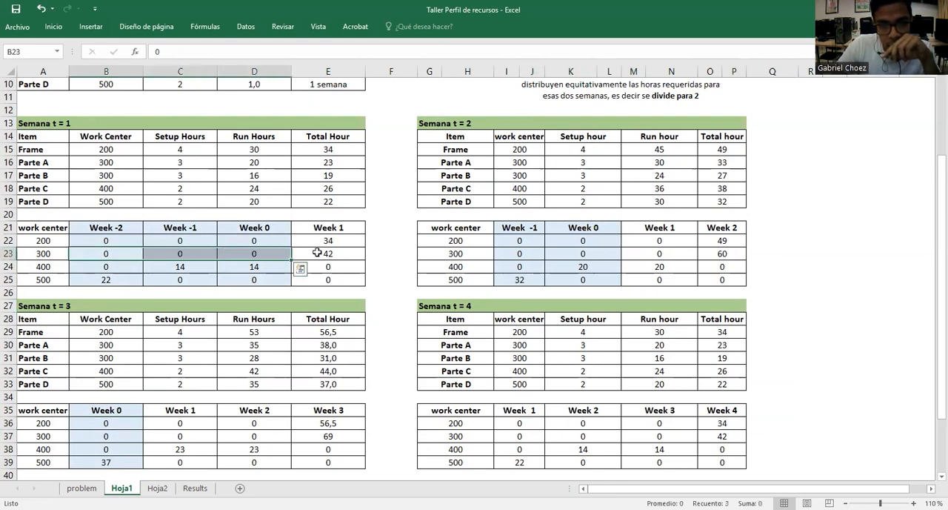
left_click_drag(531, 254, 553, 254)
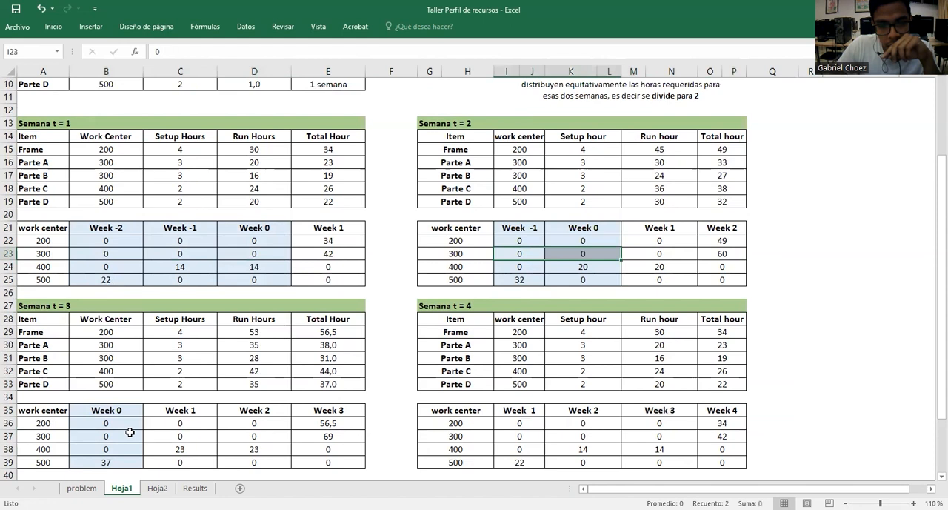
left_click(130, 432)
Check work center 400's hours in the shaded past-due columns of the Semana t = 1, 2 and 3 tables
left_click(44, 267)
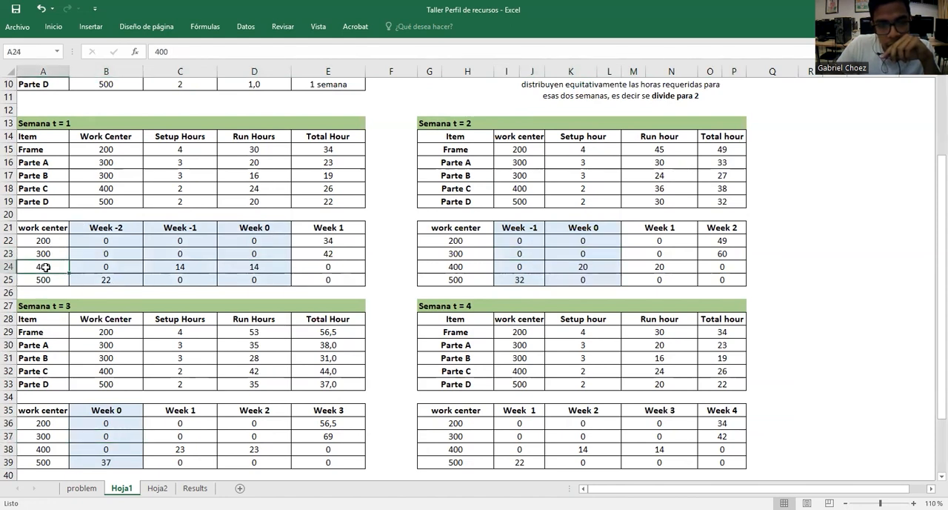
left_click_drag(108, 265, 166, 262)
left_click(200, 264)
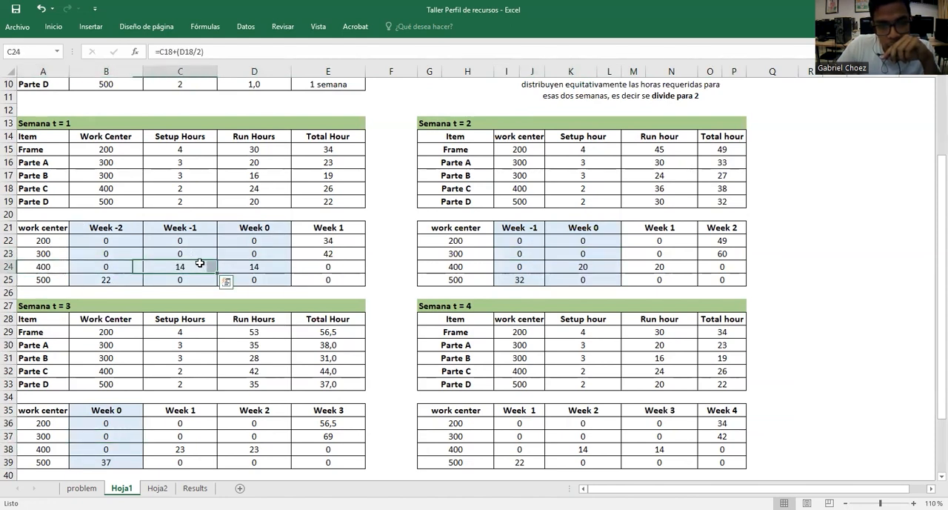
left_click(238, 265)
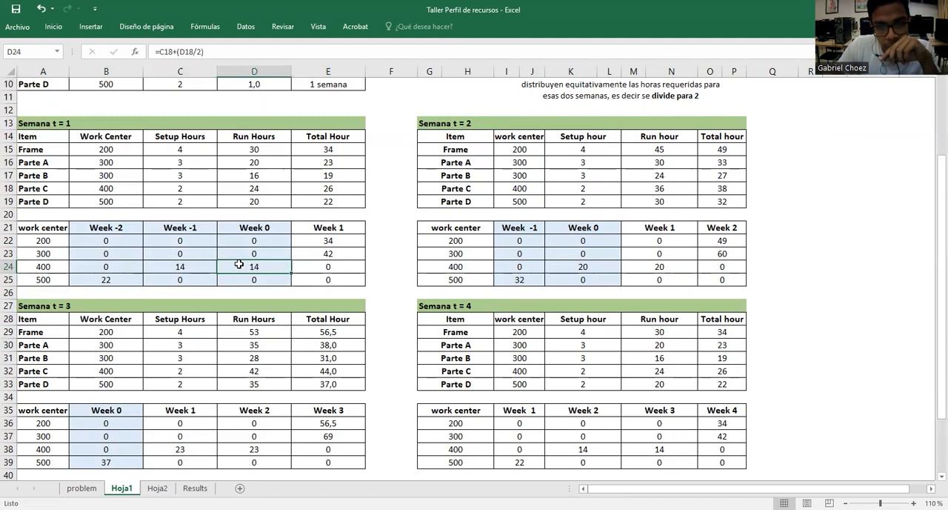
left_click(523, 266)
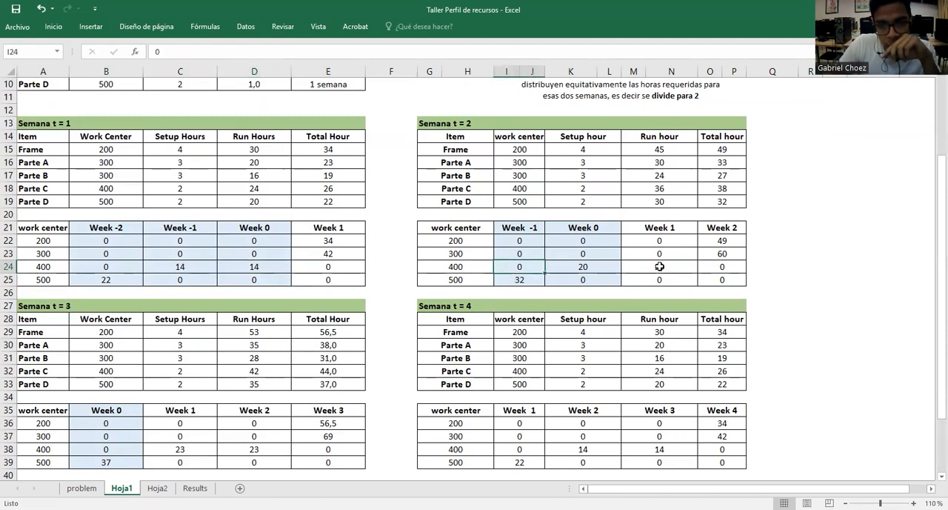
left_click(610, 267)
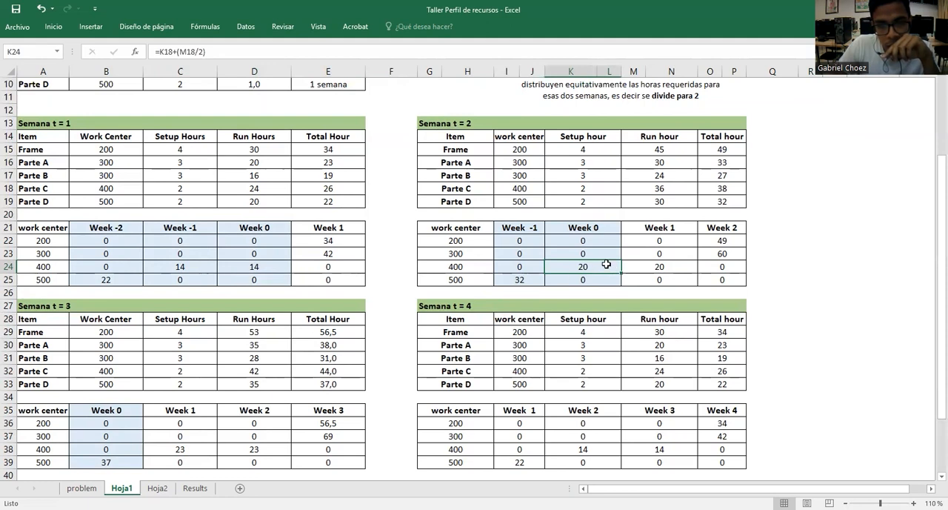
left_click(107, 450)
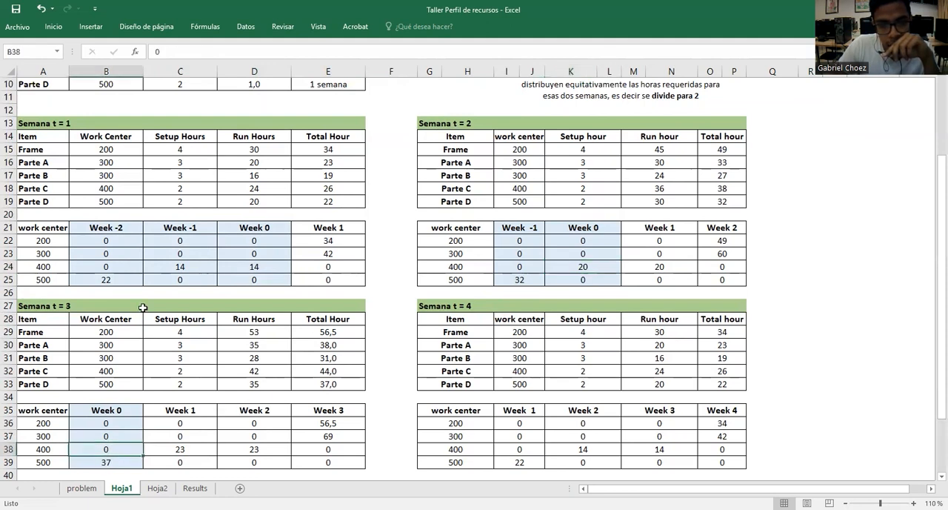
left_click(161, 266)
left_click(247, 265)
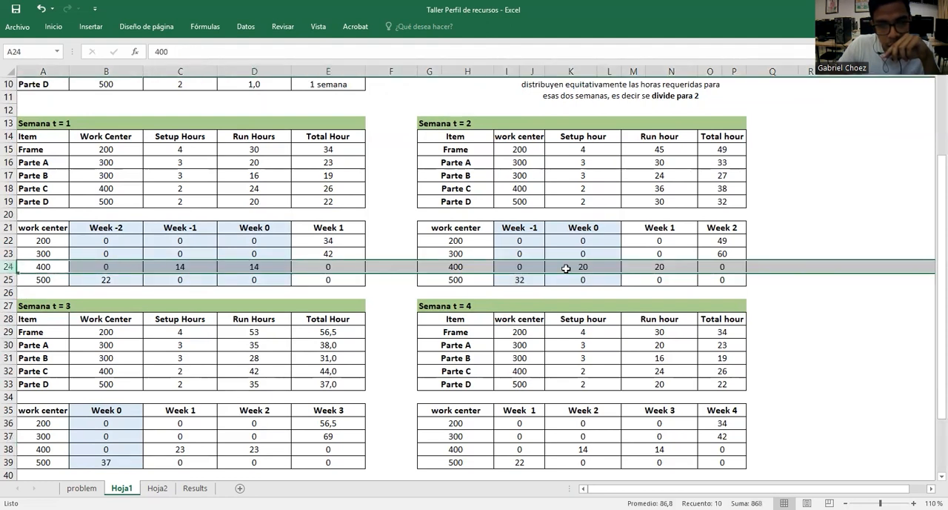
left_click(566, 268)
left_click(120, 450)
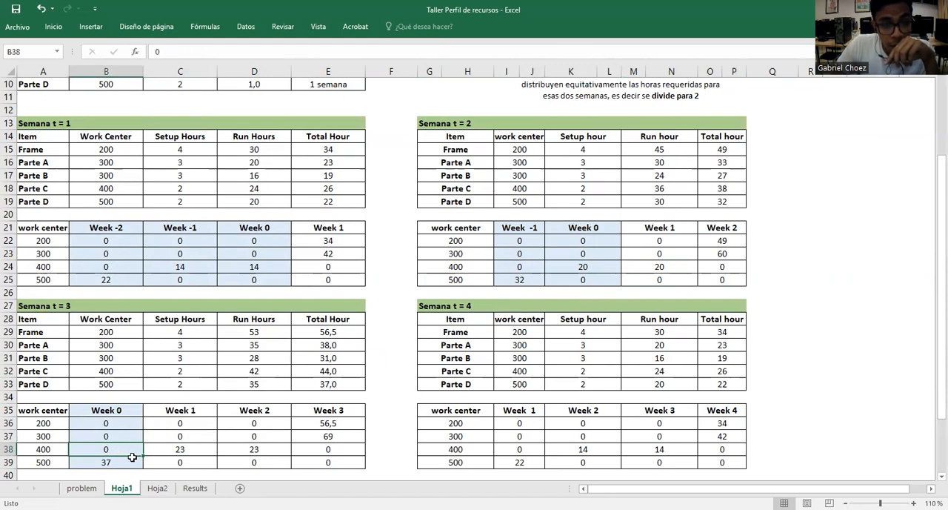
Begin a formula in the Past Due cells B2:B5 of Hoja2 that adds Hoja1 ranges B22:B25, C22:C25 and D22:D25
left_click(157, 488)
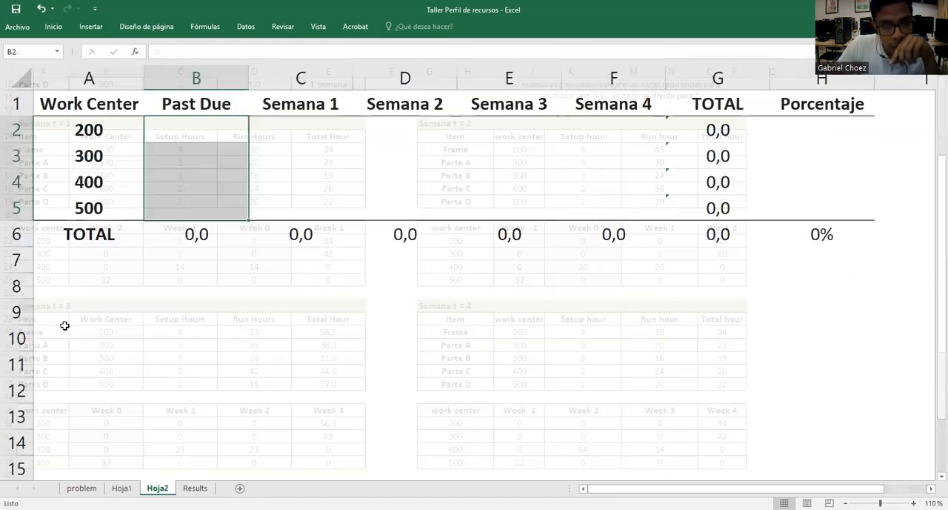
left_click(169, 126)
left_click(251, 134)
left_click_drag(232, 127, 226, 204)
type("=")
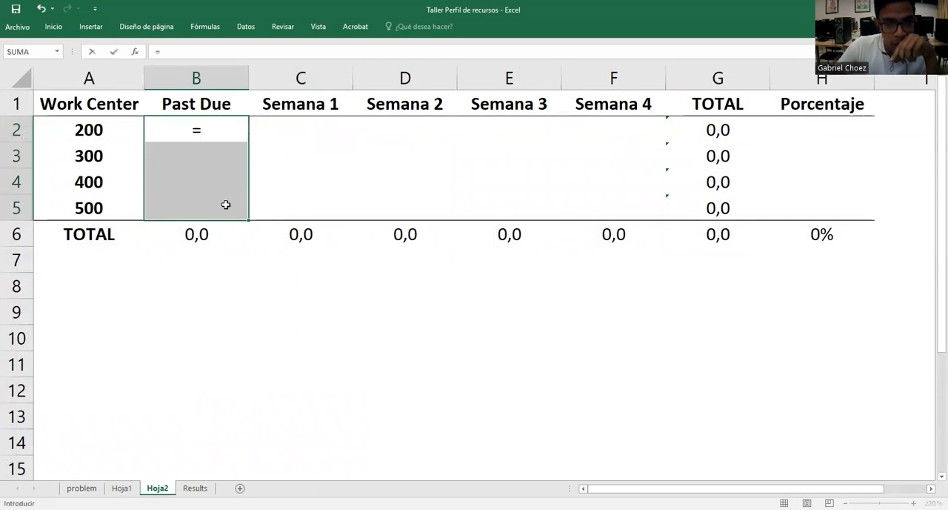
left_click(122, 488)
left_click_drag(126, 236, 126, 275)
type("+")
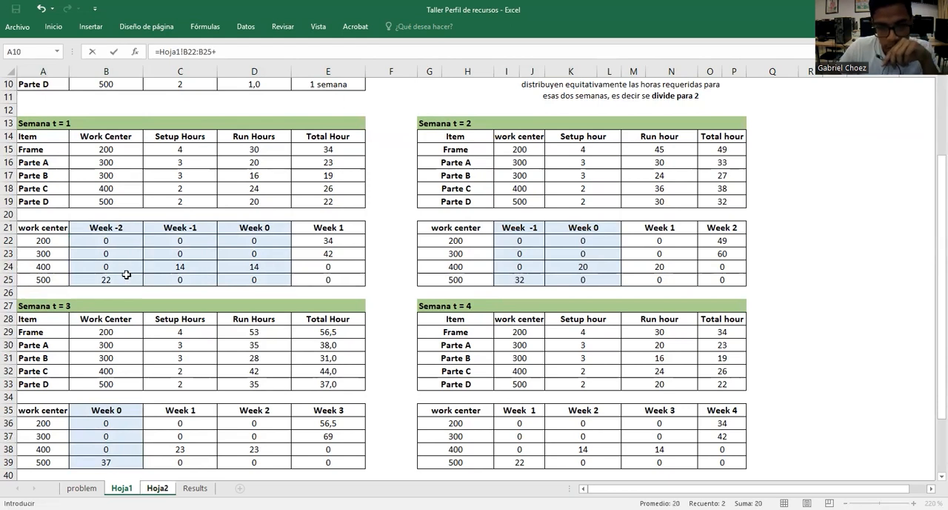
left_click_drag(195, 239, 202, 277)
type("+")
left_click(255, 243)
left_click_drag(255, 243, 258, 278)
type("+Hoja1!D22:D25+")
Add Hoja1 ranges I22:J25, K22:L25 and B36:B39 to the Past Due formula and enter it as an array formula
left_click(533, 241)
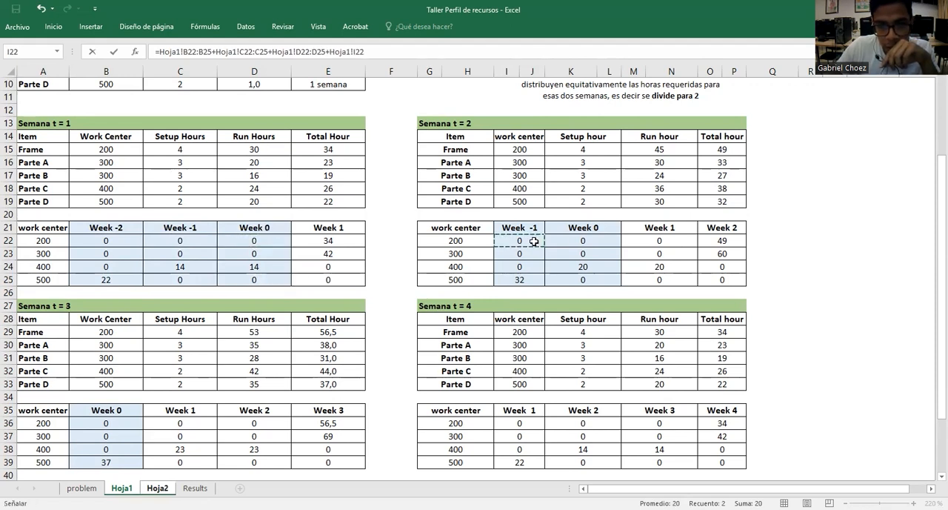
left_click(533, 279, "shift")
type("+")
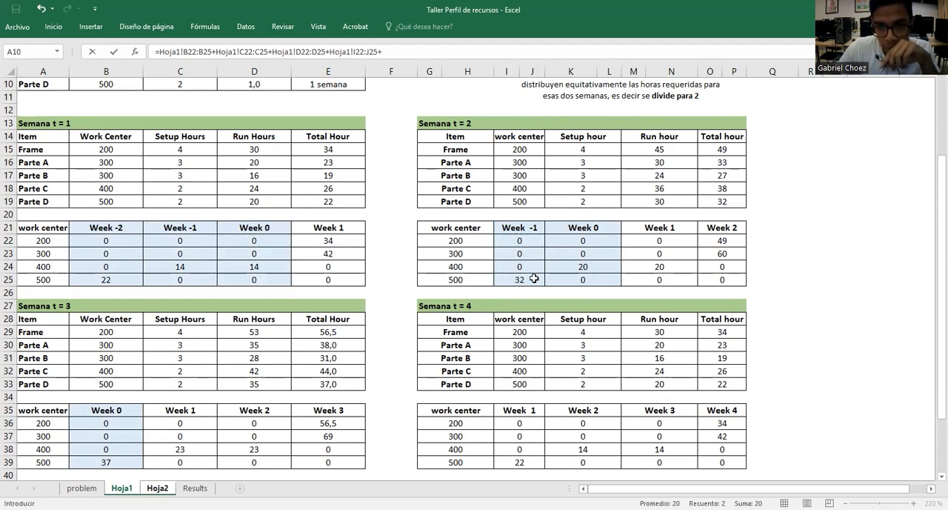
left_click(605, 244)
left_click(606, 277, "shift")
type("+")
left_click(121, 422)
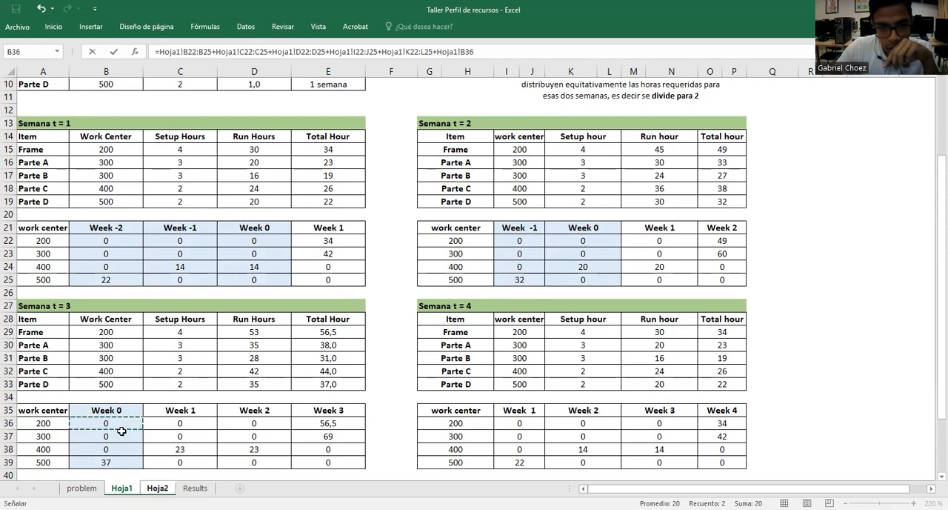
left_click(122, 460, "shift")
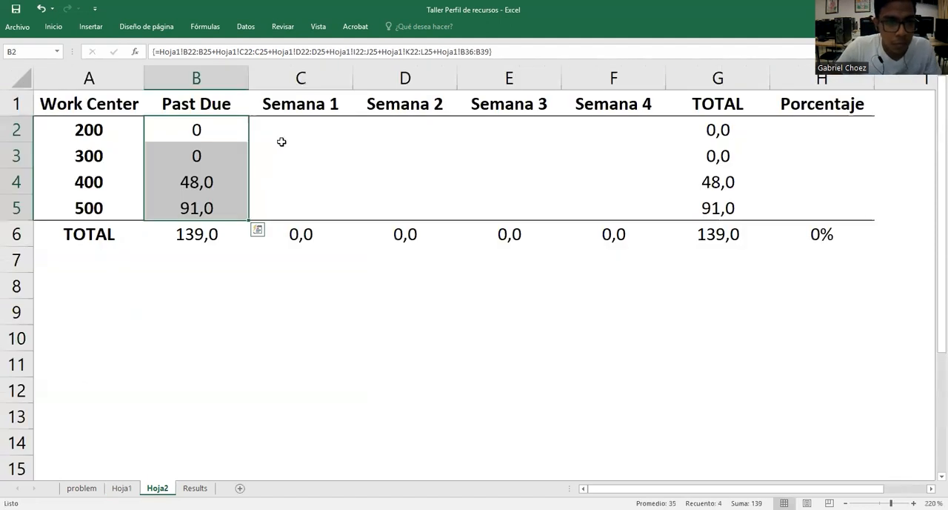
left_click(281, 143)
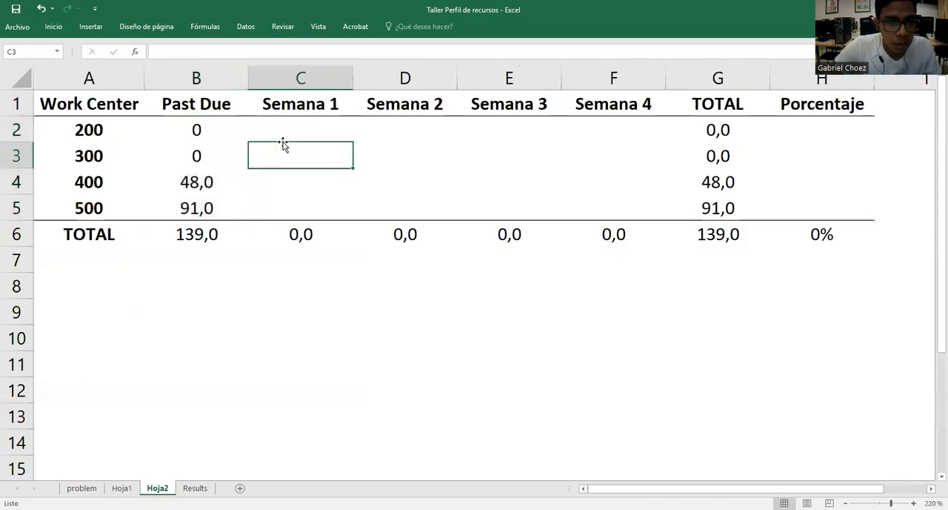
Examine the Past Due hours of work centers 400 and 500 and the total's formula, checking work center 400 against the shaded hours on Hoja1
left_click(203, 182)
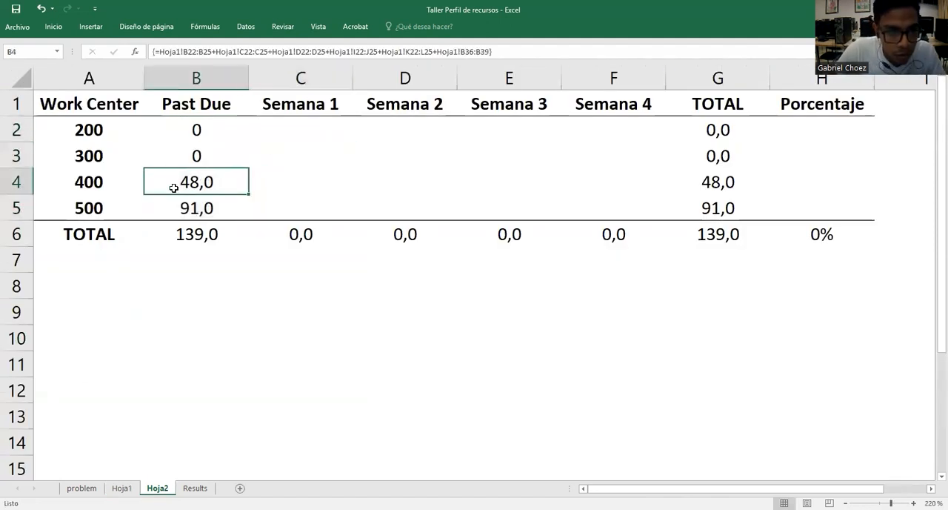
left_click(211, 207)
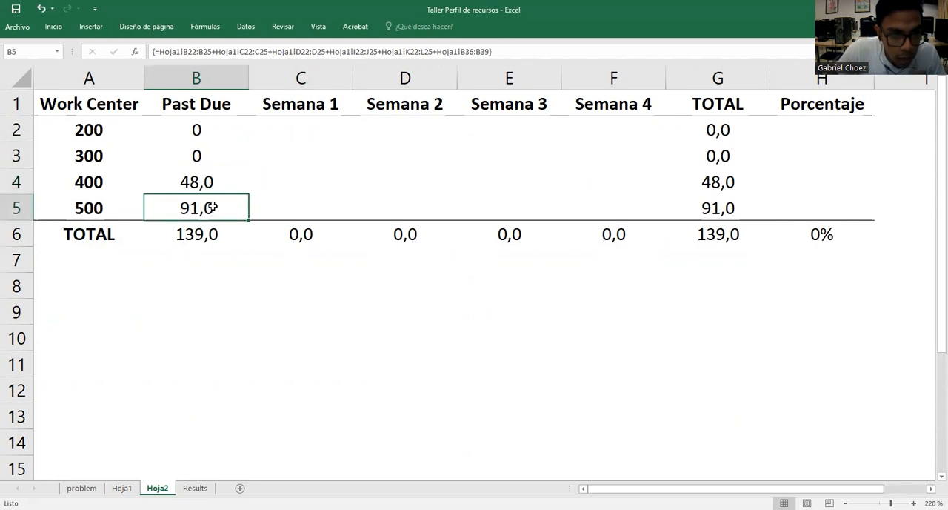
left_click(200, 239)
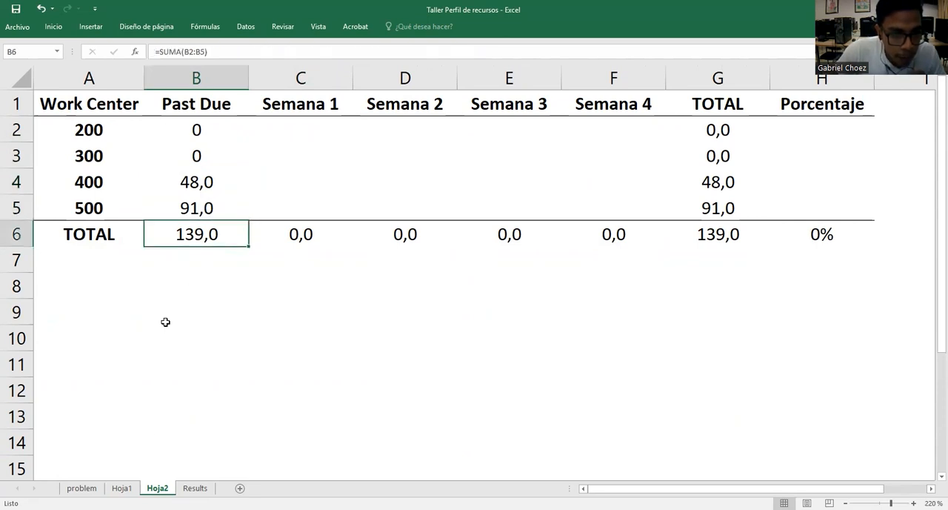
left_click(122, 488)
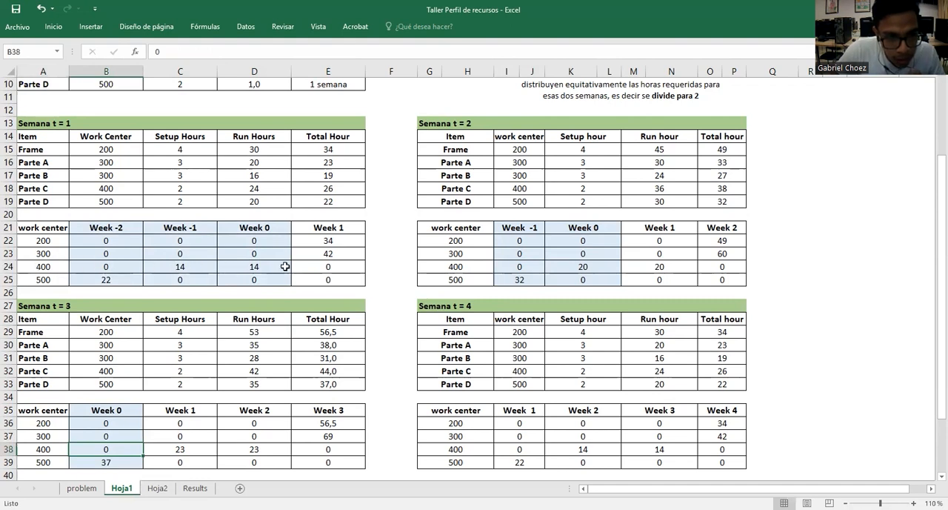
left_click(253, 270)
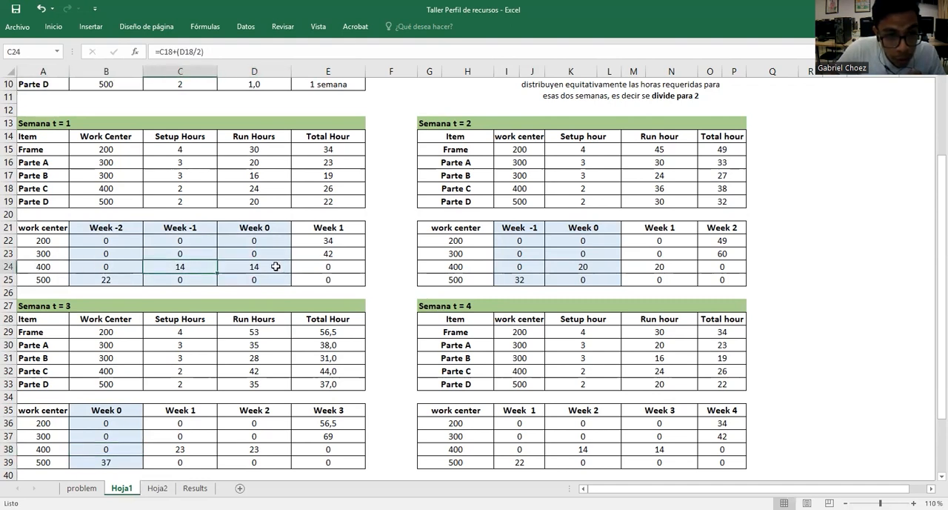
left_click(562, 266)
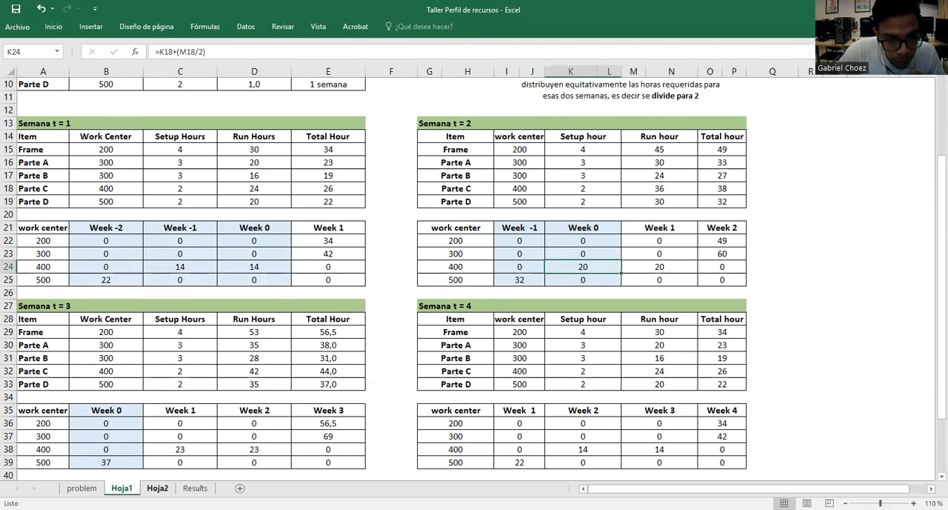
left_click(157, 488)
double_click(197, 236)
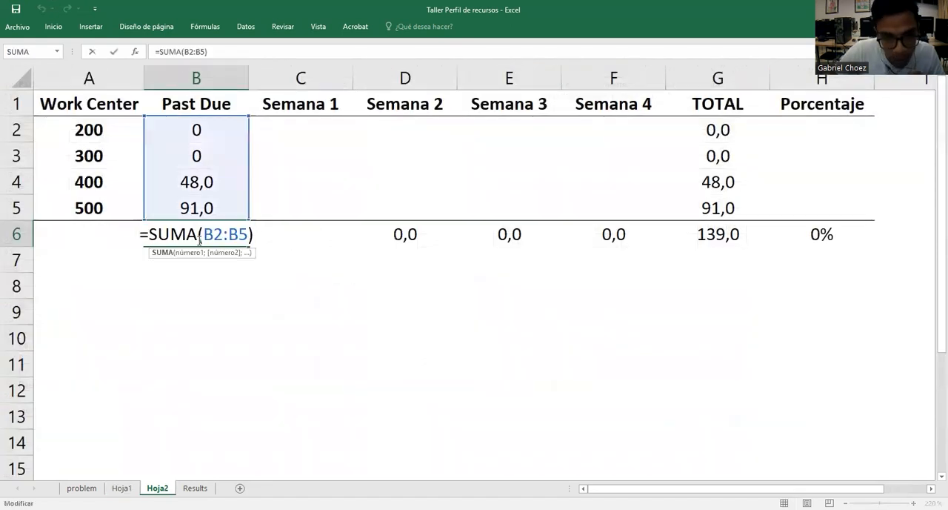
key("Return")
Fill the Week 1 columns of the Semana t = 1 and t = 2 tables on Hoja1, headers included, with medium blue
left_click_drag(294, 124, 298, 185)
left_click(309, 262)
key("ctrl+Page_Up")
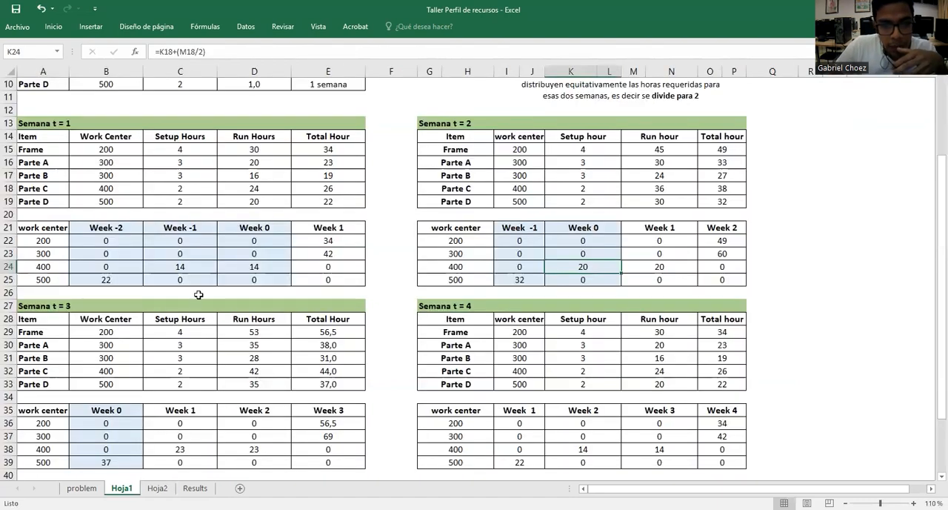
left_click_drag(347, 227, 346, 280)
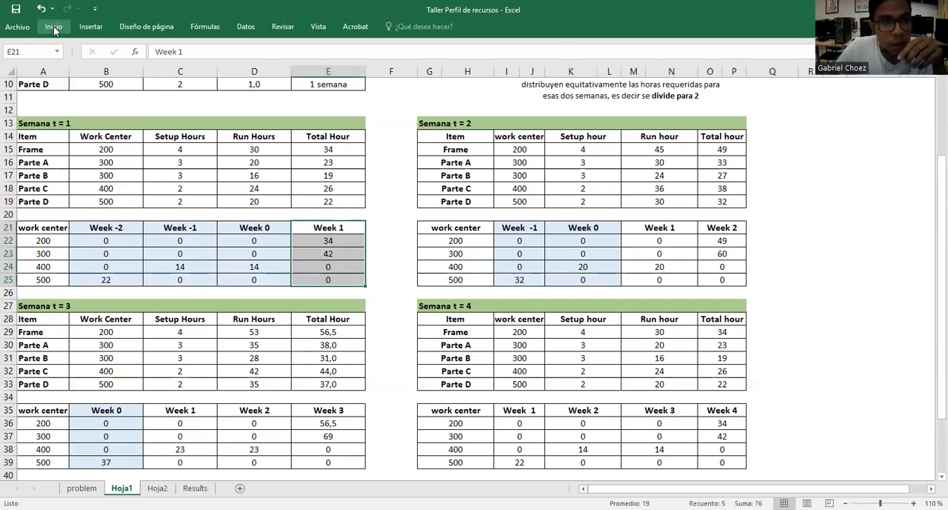
left_click(54, 28)
left_click(191, 65)
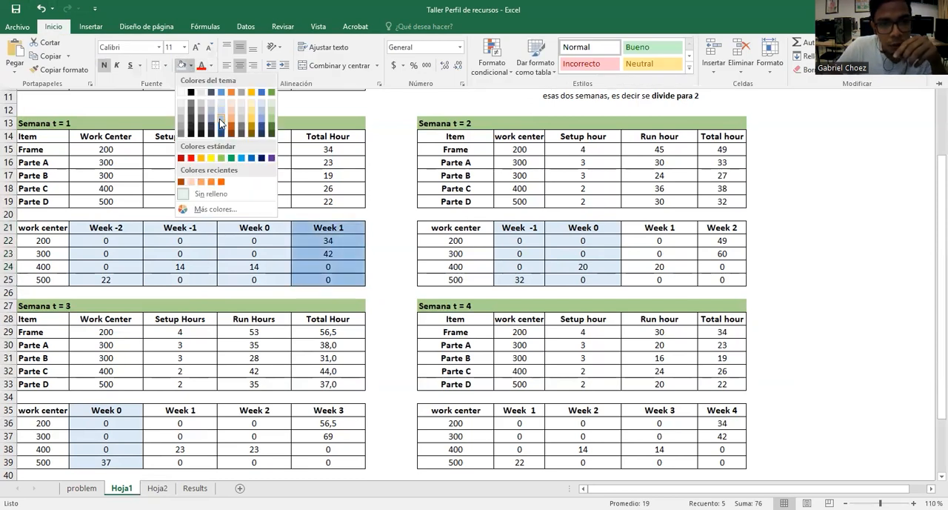
left_click(221, 123)
left_click_drag(652, 232, 652, 279)
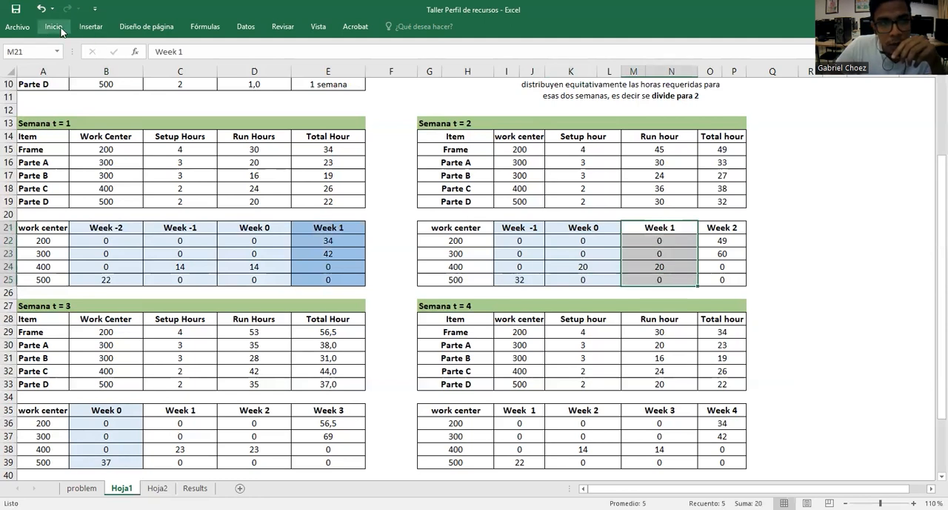
left_click(54, 26)
left_click(182, 66)
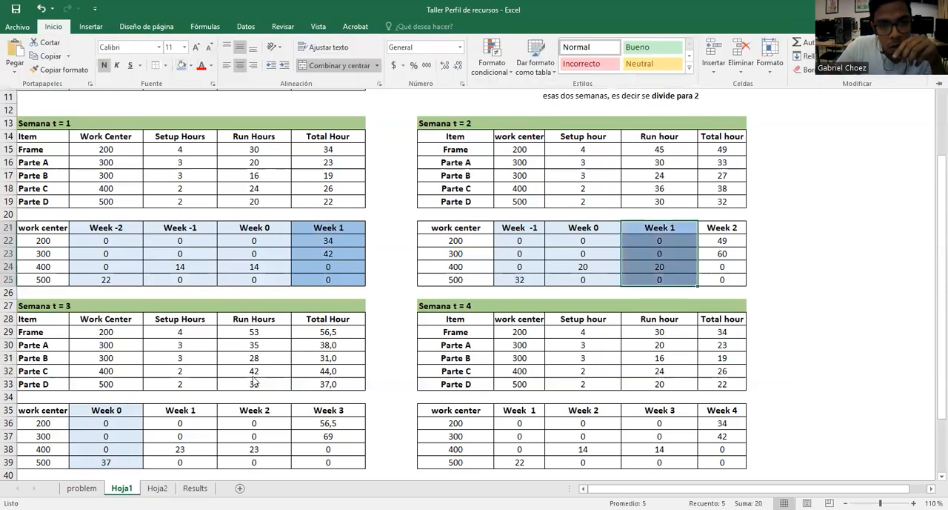
Fill the Week 1 columns of the Semana t = 3 and t = 4 tables, C35:C39 and I35:J39, with the same medium blue
left_click(194, 412)
left_click_drag(187, 411, 181, 461)
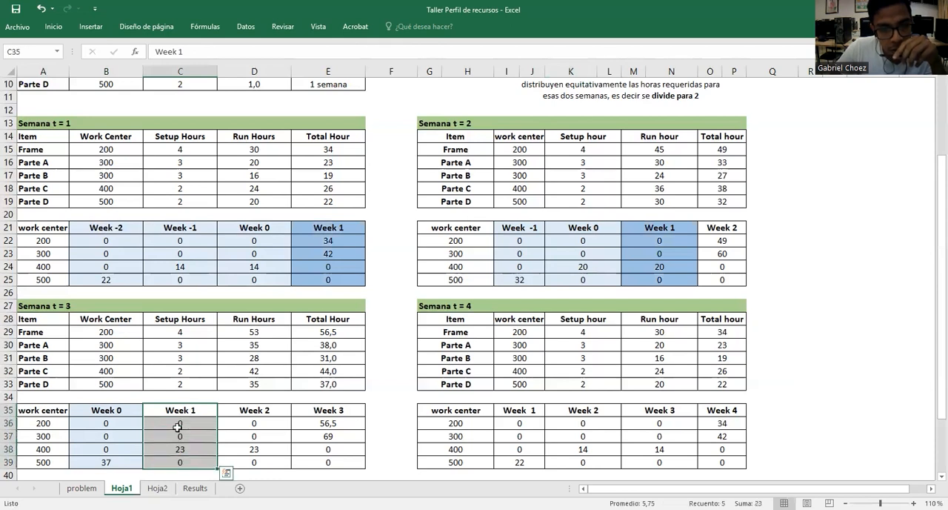
left_click(51, 28)
left_click(183, 66)
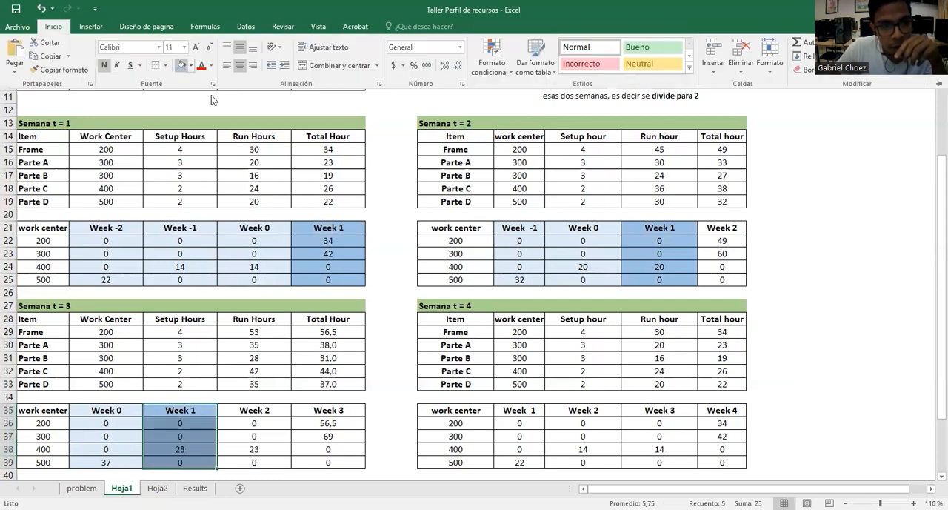
left_click_drag(511, 412, 520, 463)
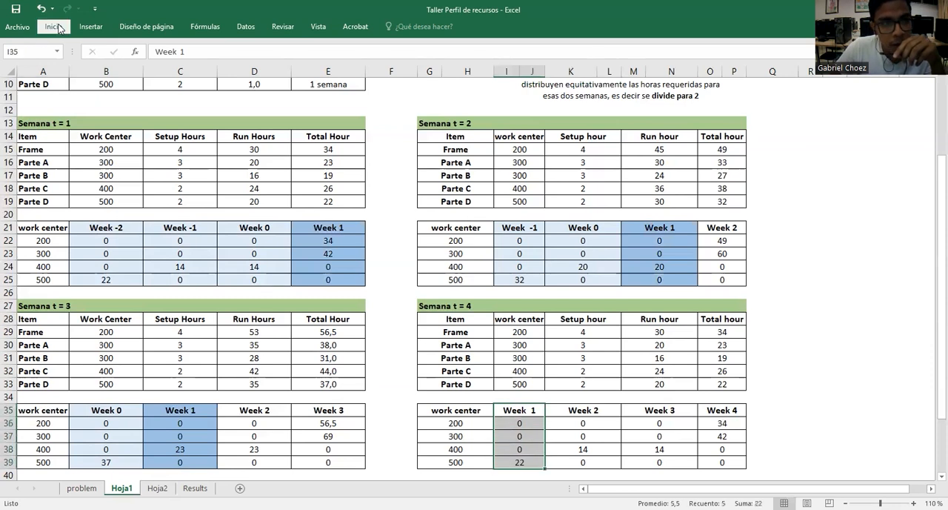
left_click(52, 26)
left_click(181, 65)
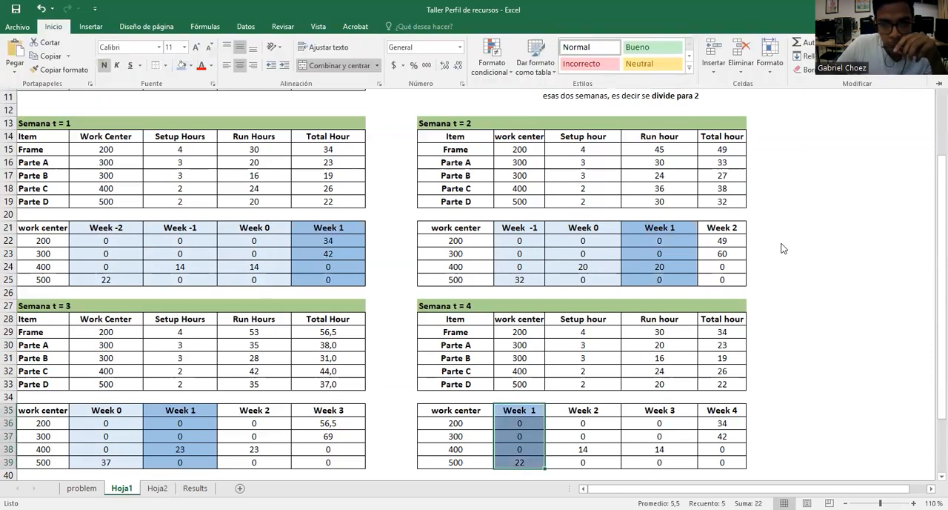
left_click(783, 248)
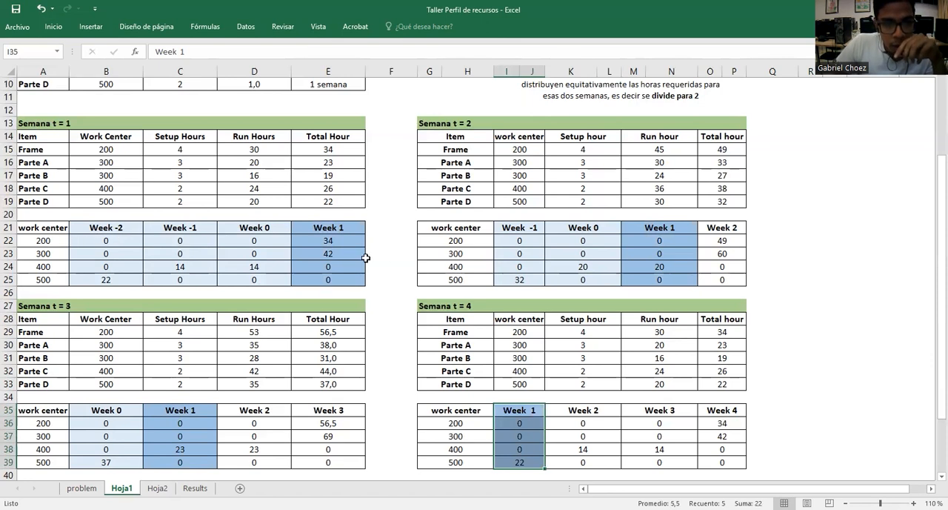
Check the Week 1 hours of work centers 200, 300 and 400 across the shaded Hoja1 columns for the Semana 1 summary
left_click(157, 487)
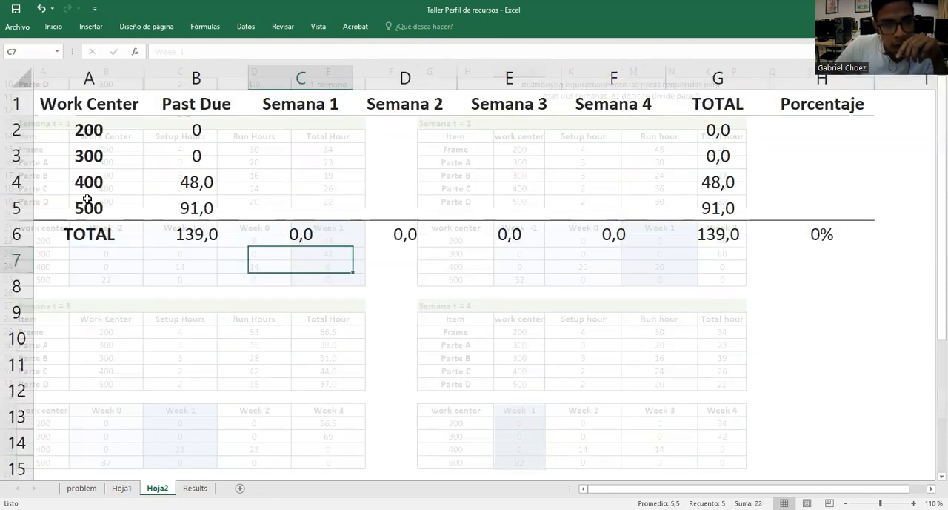
left_click(306, 128)
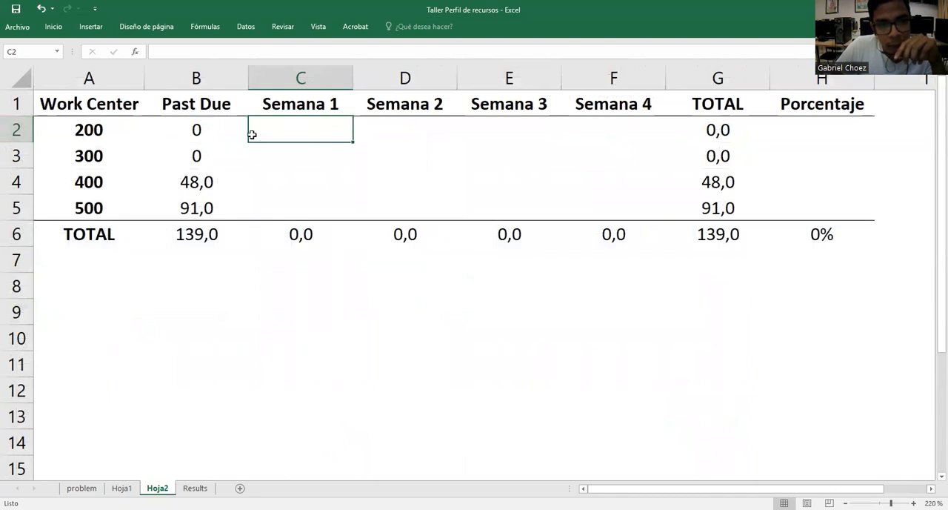
left_click(96, 131)
left_click(300, 131)
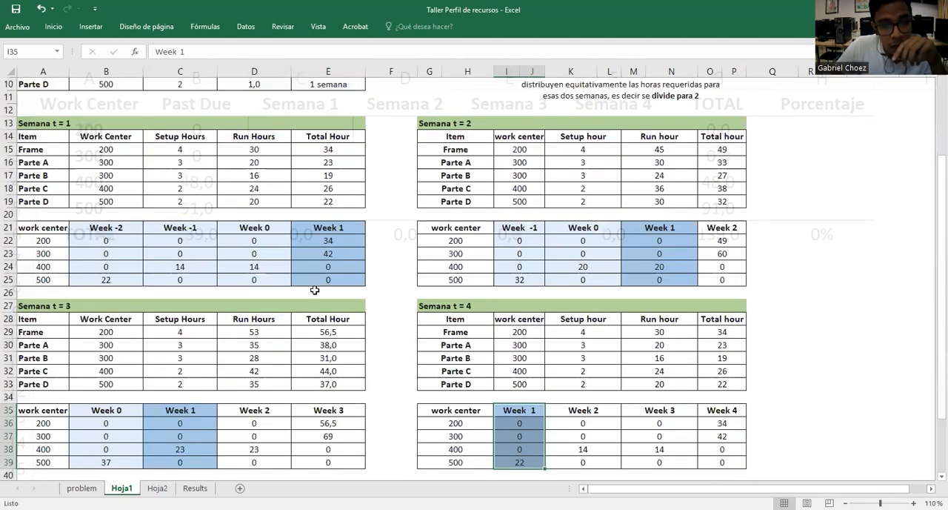
left_click(121, 488)
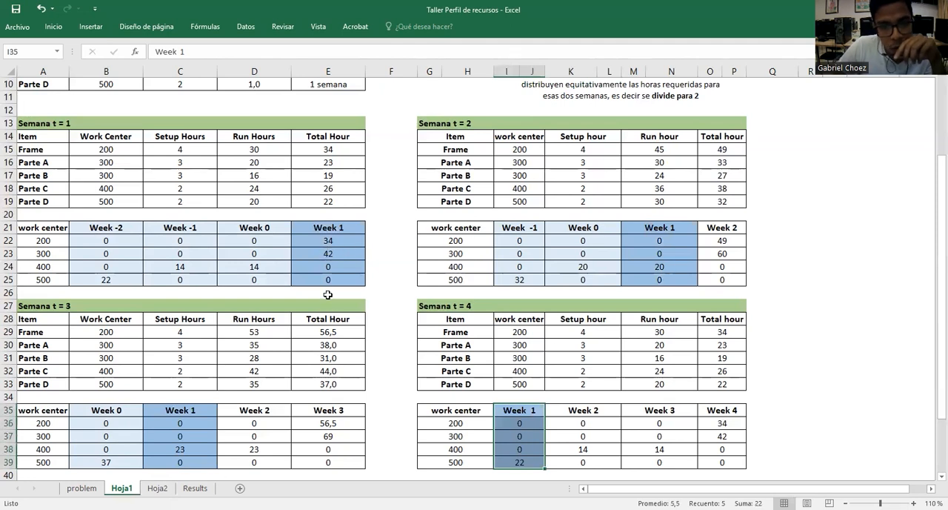
left_click(345, 243)
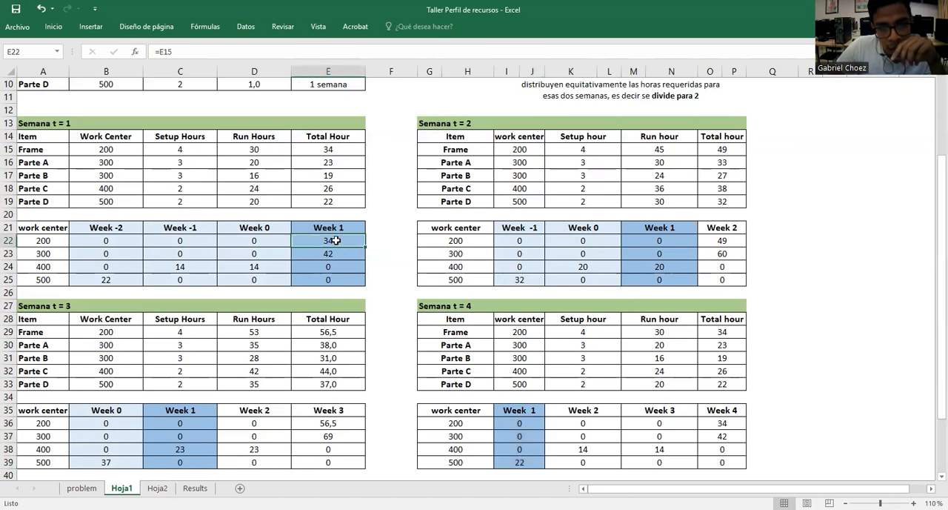
left_click(655, 236)
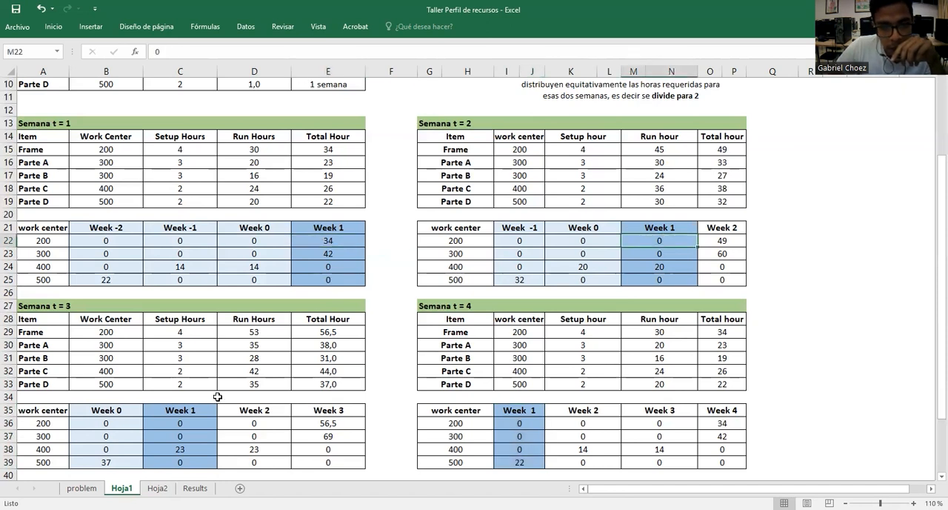
left_click(197, 423)
left_click(512, 424)
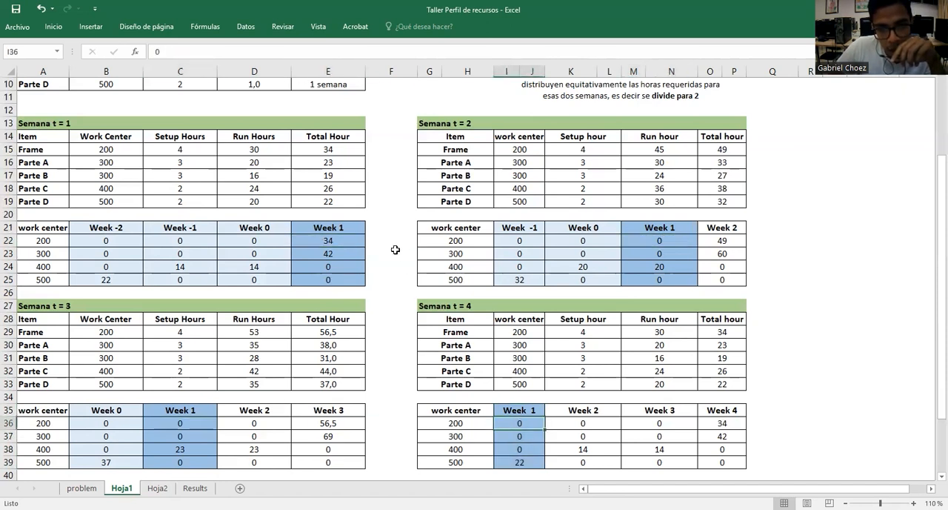
left_click(355, 242)
left_click(9, 253)
left_click(357, 254)
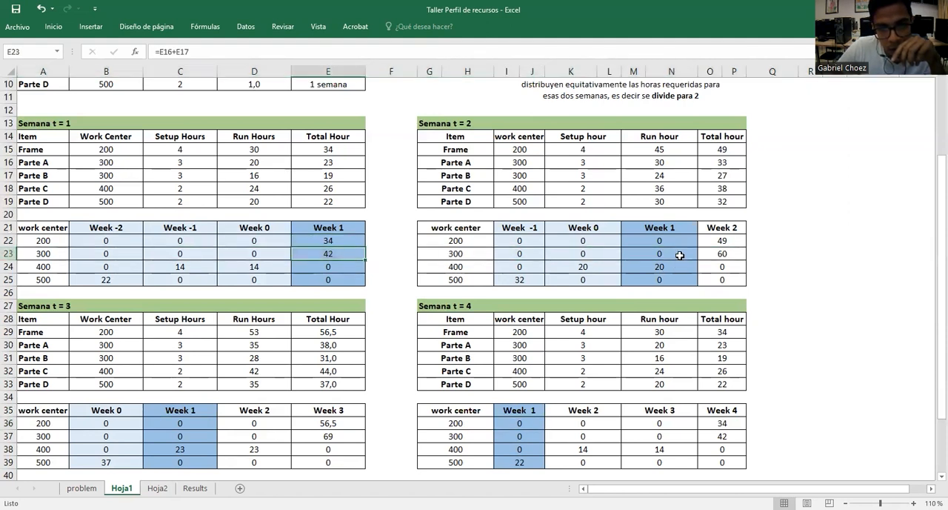
left_click(678, 255)
left_click(199, 439)
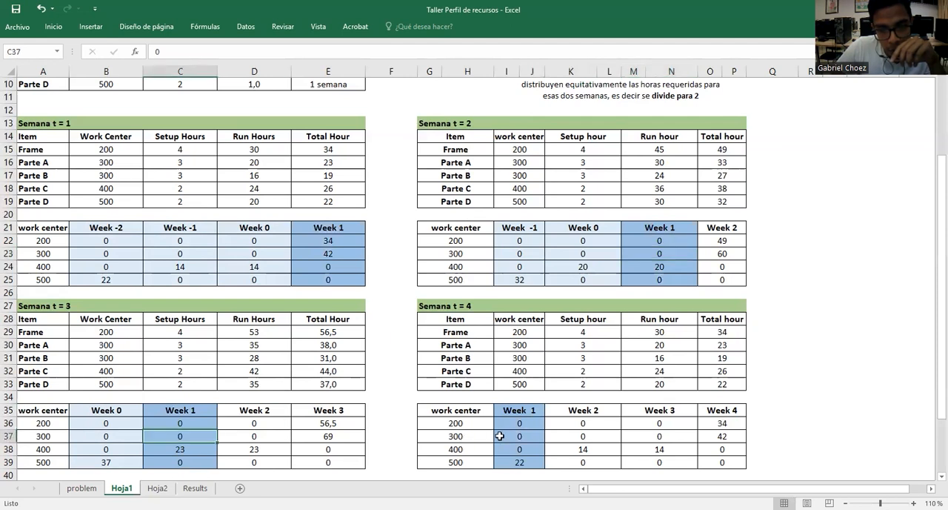
left_click(329, 269)
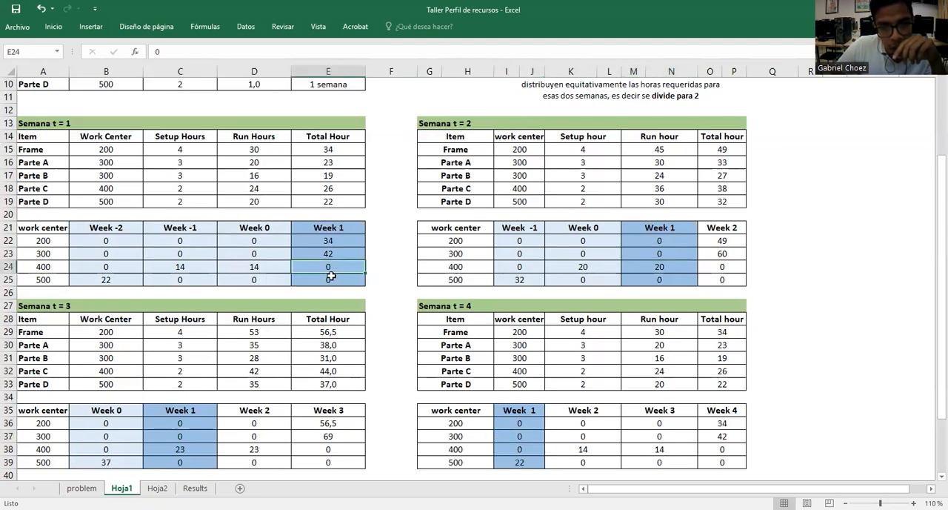
Begin a formula in the Semana 1 cells C2:C5 of Hoja2 that adds Hoja1 ranges E22:E25 and M22:N25
left_click(157, 488)
left_click_drag(300, 127, 306, 205)
type("=")
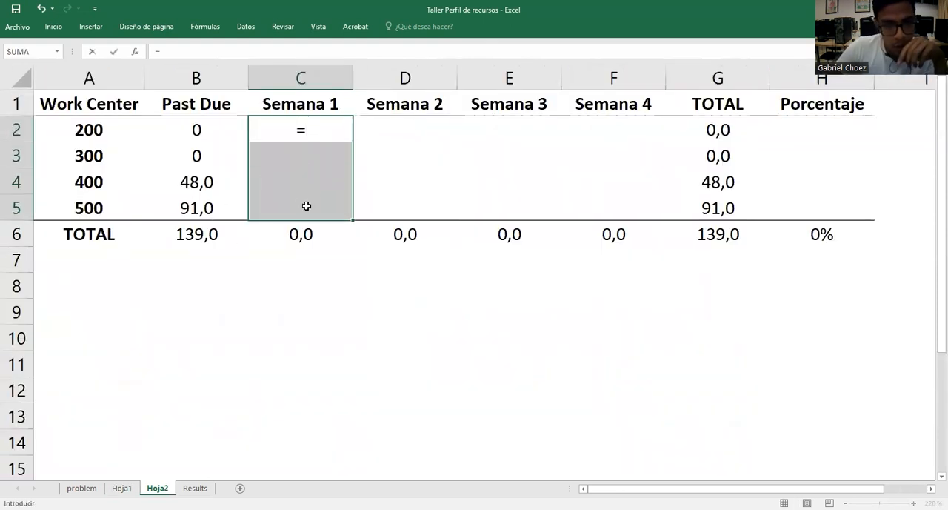
left_click(122, 487)
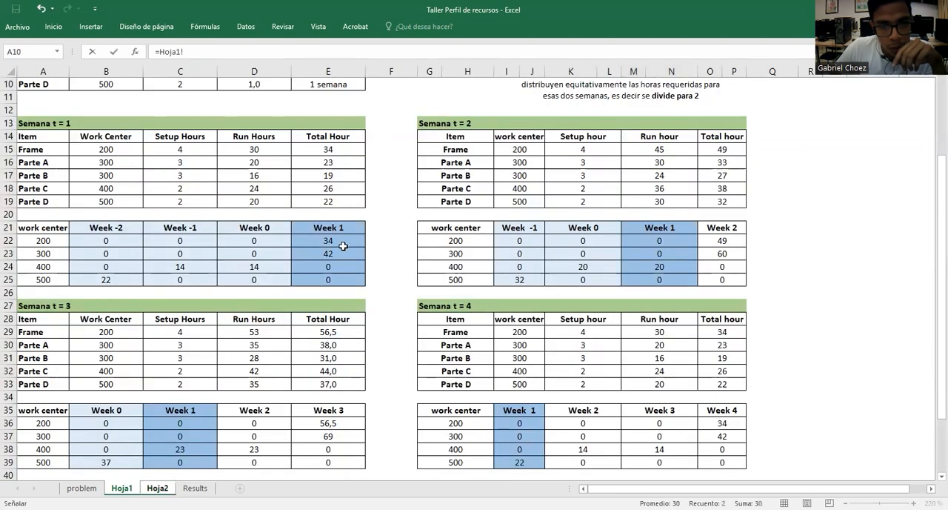
left_click(344, 242)
left_click(347, 276, "shift")
type("+")
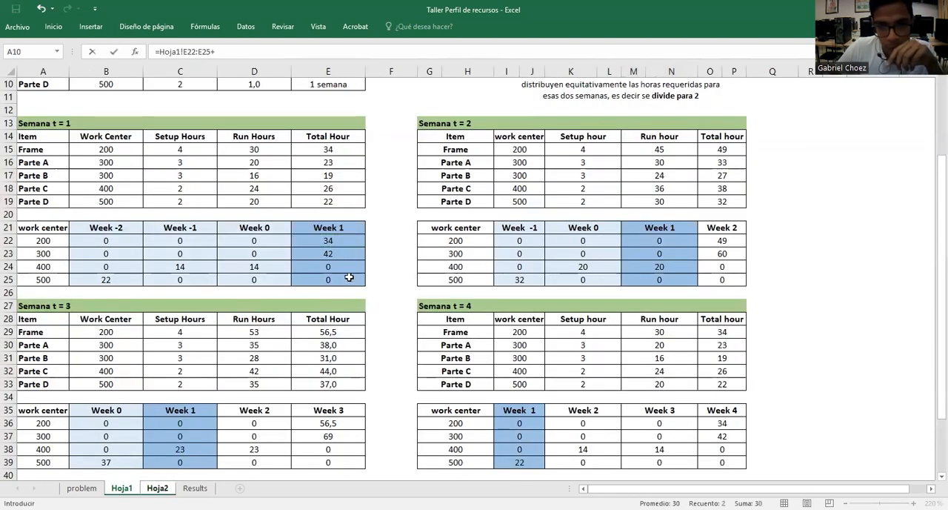
left_click(683, 239)
left_click(681, 276, "shift")
Add Hoja1 ranges C36:C39 and I36:J39 to the Semana 1 formula and enter it as an array formula
type("+")
left_click(184, 422)
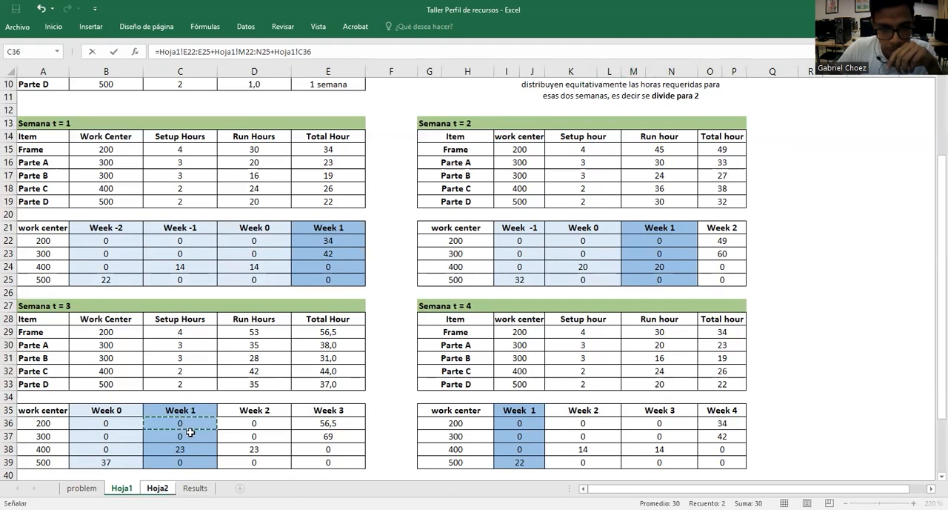
left_click(196, 461, "shift")
type("+")
left_click(511, 425)
left_click(526, 458, "shift")
key("ctrl+shift+Return")
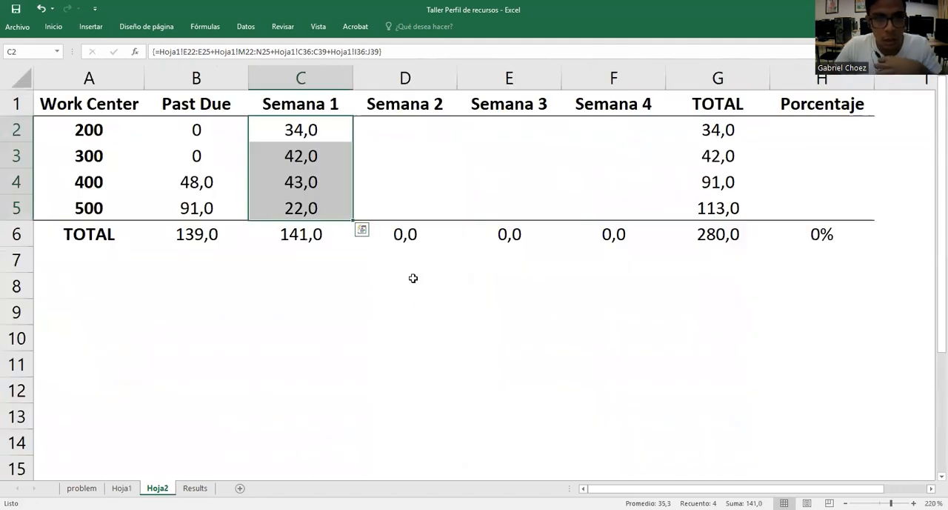
left_click(342, 162)
left_click(331, 212)
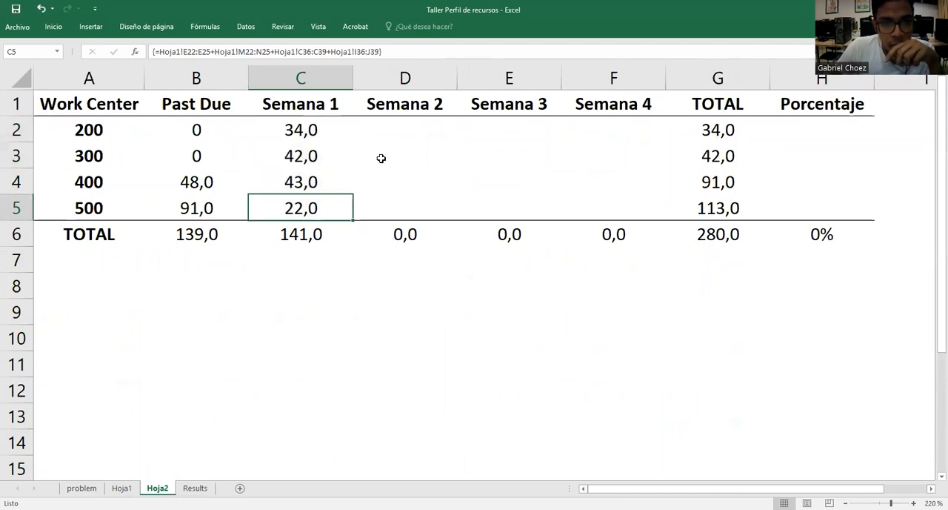
Fill the Week 2 column of the Semana t = 2 table on Hoja1, header included, with dark blue
left_click(409, 129)
left_click(122, 487)
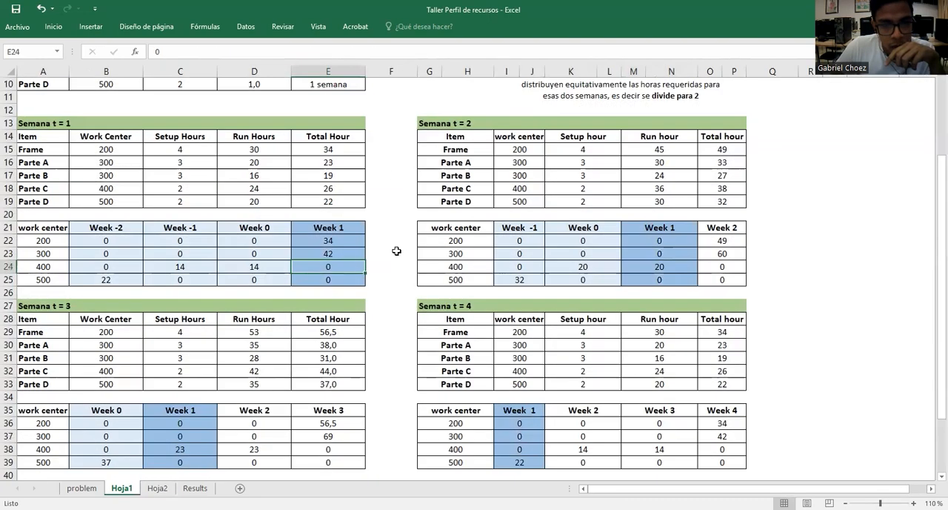
left_click(771, 214)
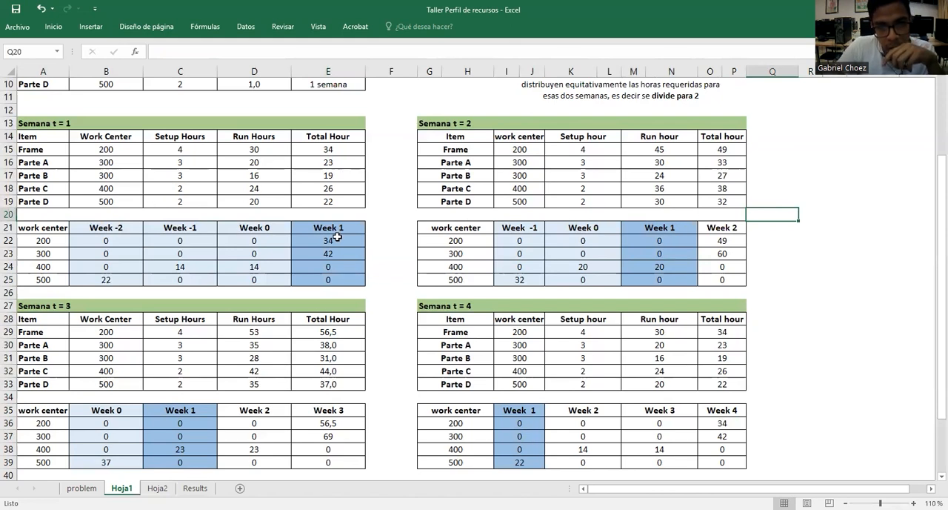
left_click_drag(732, 226, 734, 280)
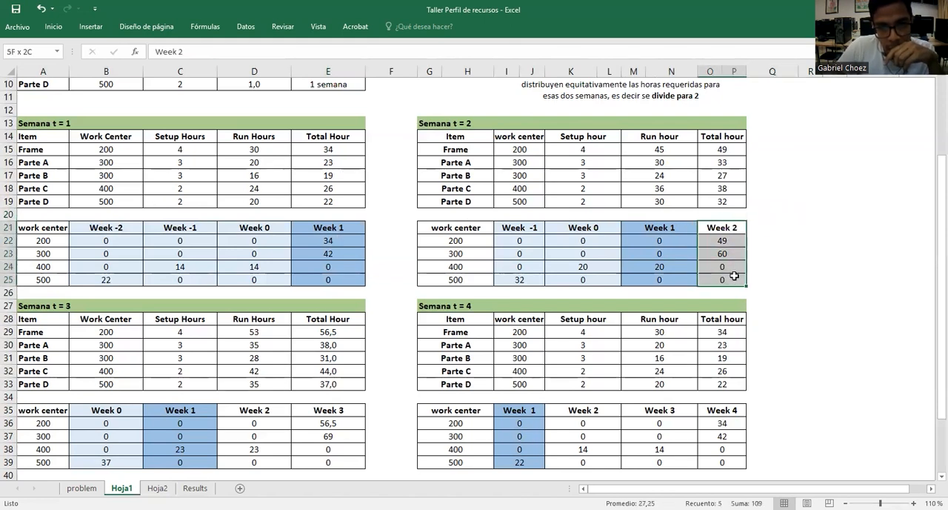
left_click(50, 28)
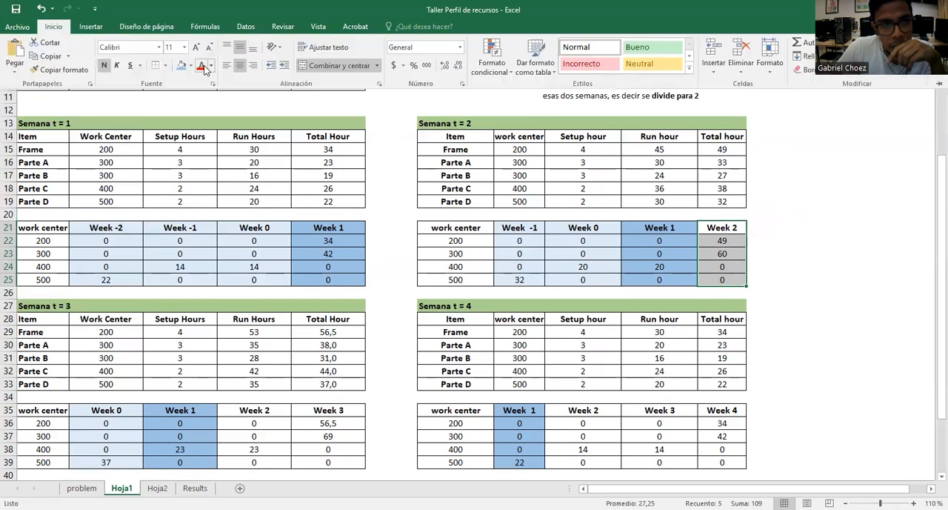
left_click(191, 65)
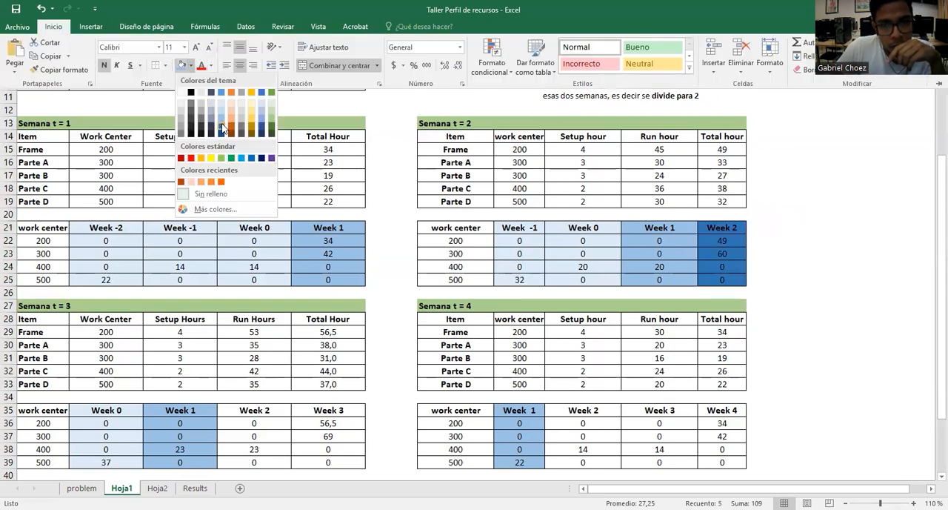
left_click(222, 130)
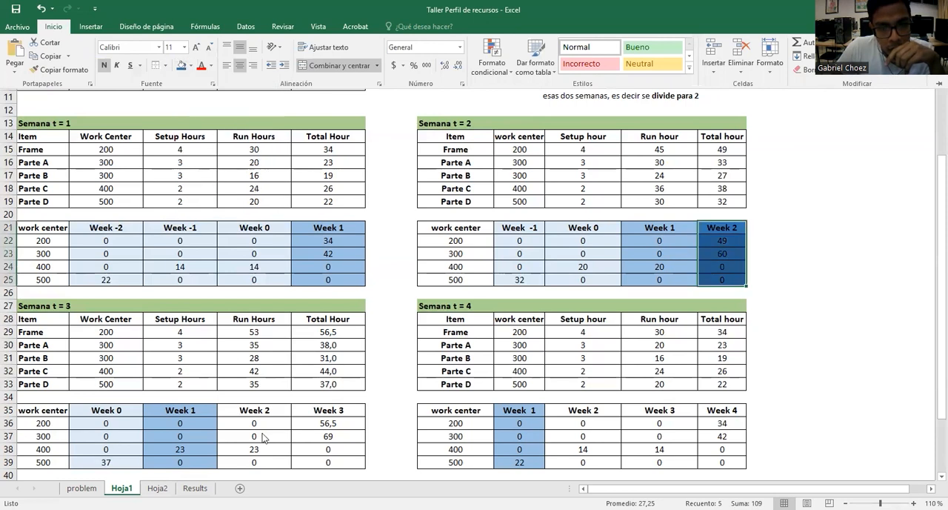
Fill the Week 2 columns of the Semana t = 3 and t = 4 tables, D35:D39 and K35:L39, with the same dark blue
left_click(269, 422)
left_click_drag(265, 411, 267, 461)
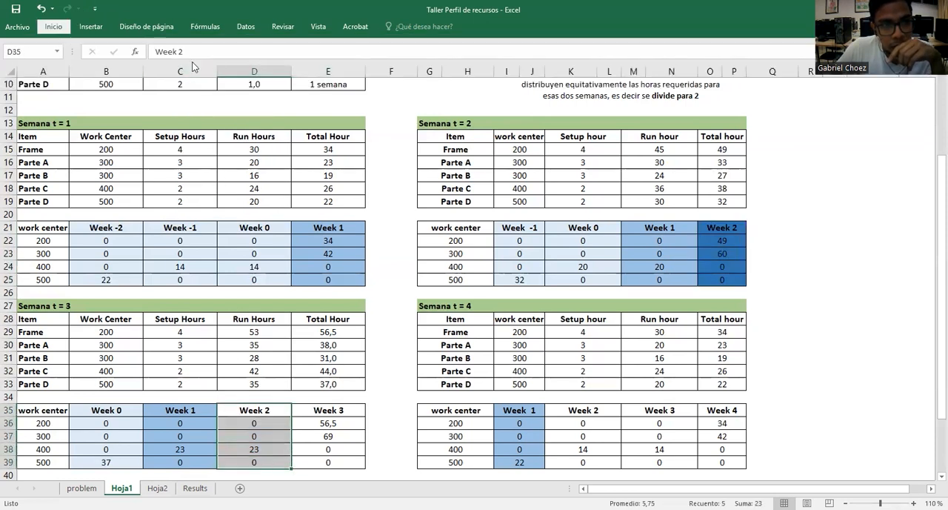
left_click(184, 66)
left_click(583, 409)
left_click_drag(583, 410, 593, 462)
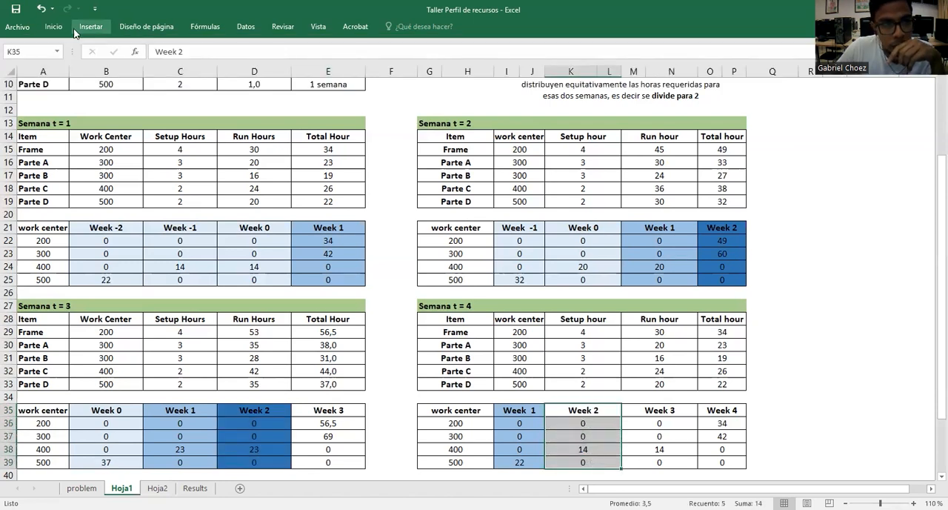
left_click(56, 26)
left_click(182, 66)
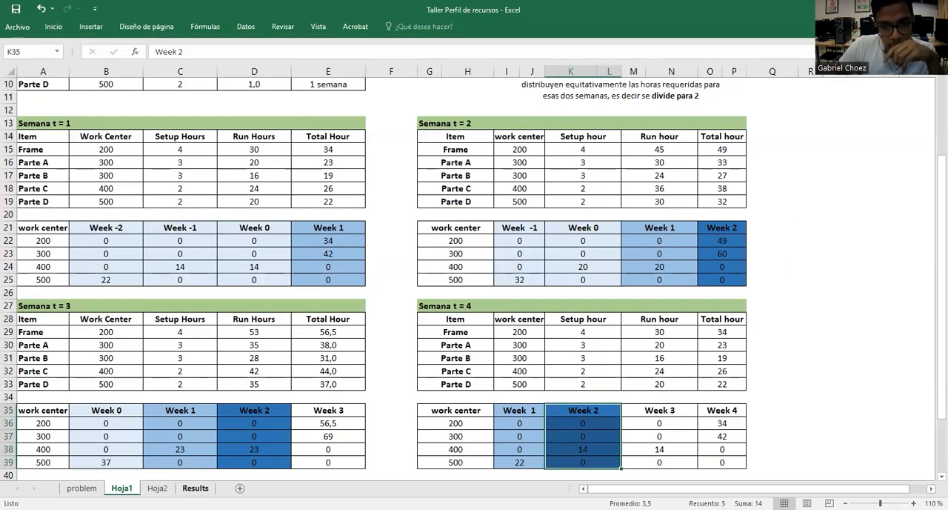
Begin a formula in the Semana 2 cells D2:D5 of Hoja2 that adds Hoja1 range O22:P25 to further ranges
left_click(157, 488)
left_click(404, 154)
left_click_drag(402, 131, 408, 205)
type("=")
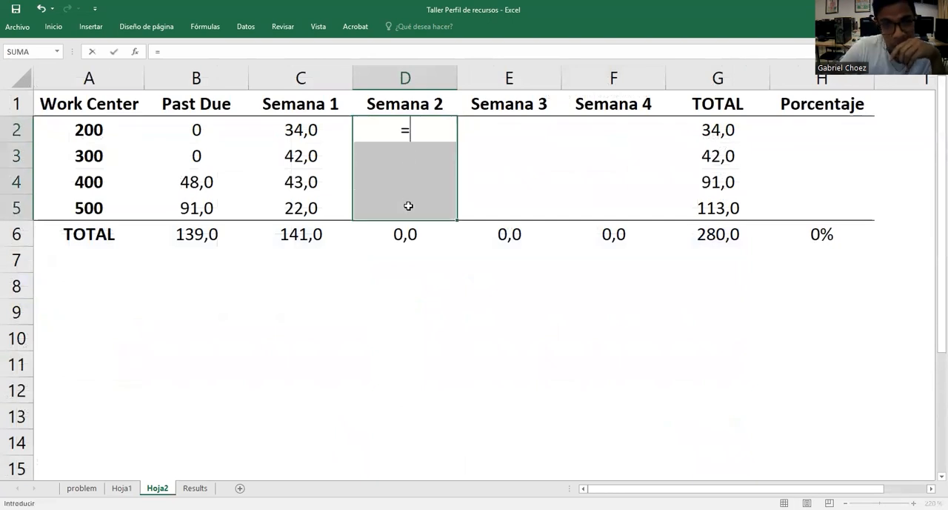
left_click(121, 487)
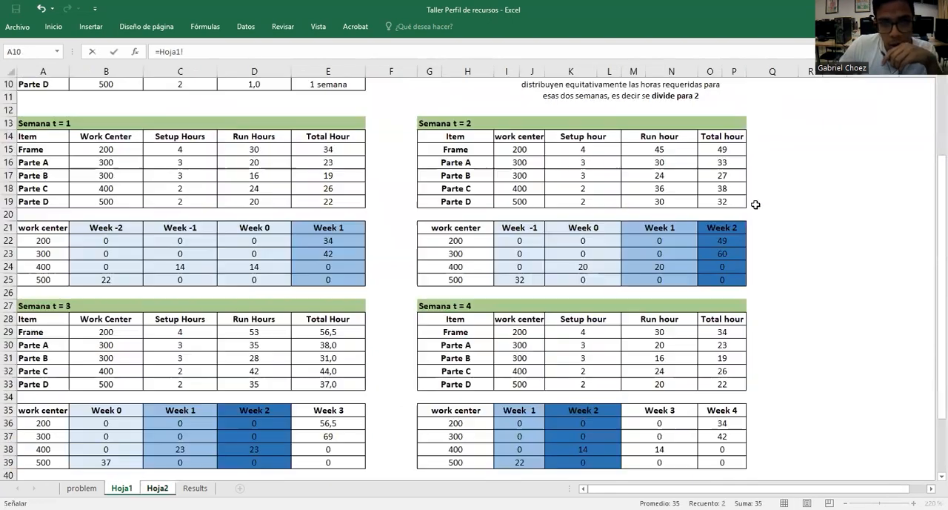
left_click_drag(732, 240, 738, 277)
type("+")
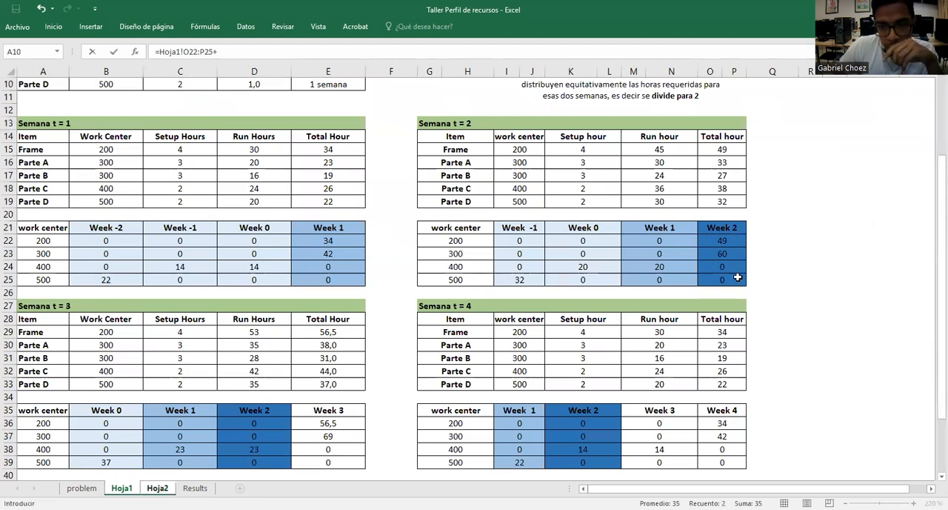
Add Hoja1 ranges D36:D39 and K36:L39 to the Semana 2 formula and enter it as an array formula
left_click(275, 430)
left_click(276, 464, "shift")
type("+")
left_click(586, 425)
left_click(592, 459, "shift")
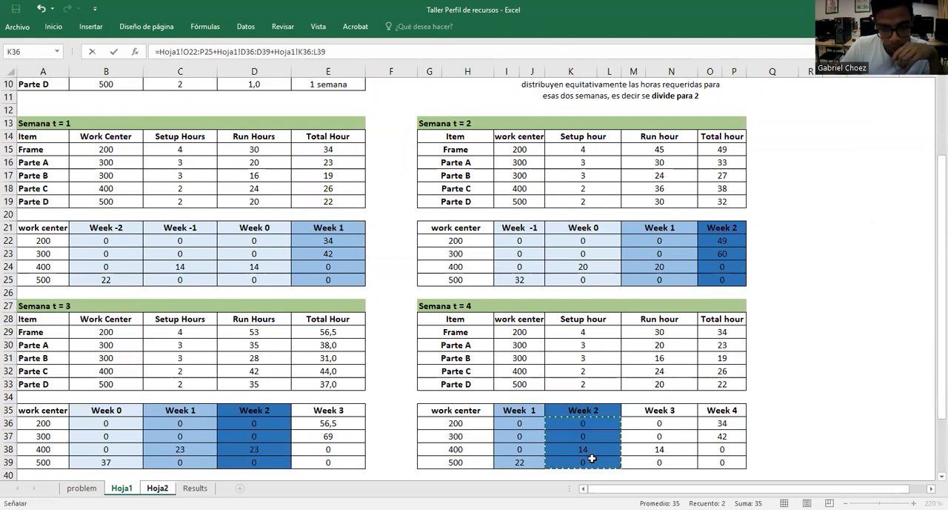
key("ctrl+shift+Return")
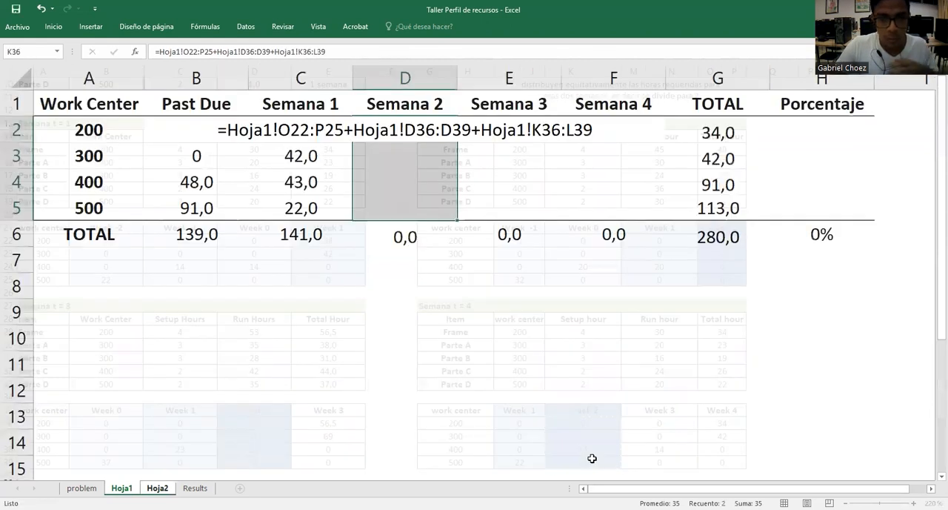
left_click(453, 312)
left_click(421, 141)
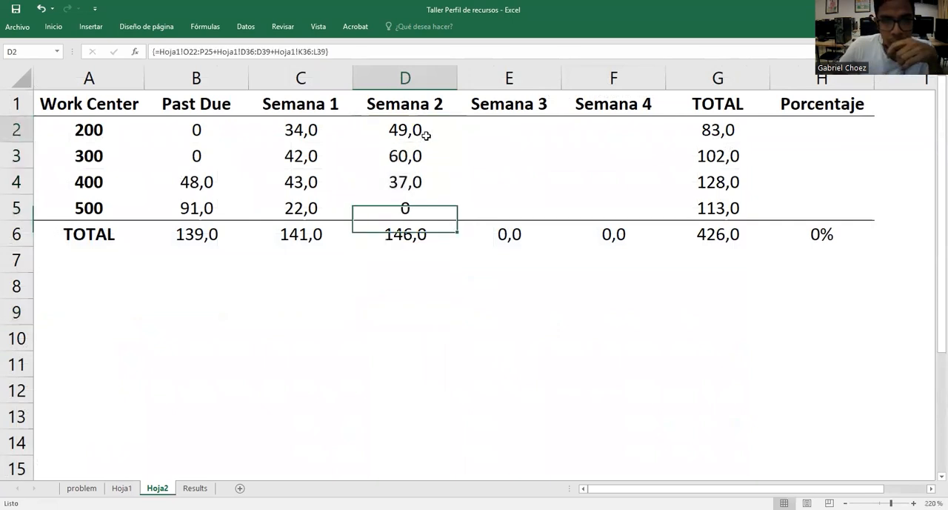
Fill the Week 3 column of the Semana t = 3 table on Hoja1, E35:E39, with light gold
left_click_drag(496, 134, 508, 209)
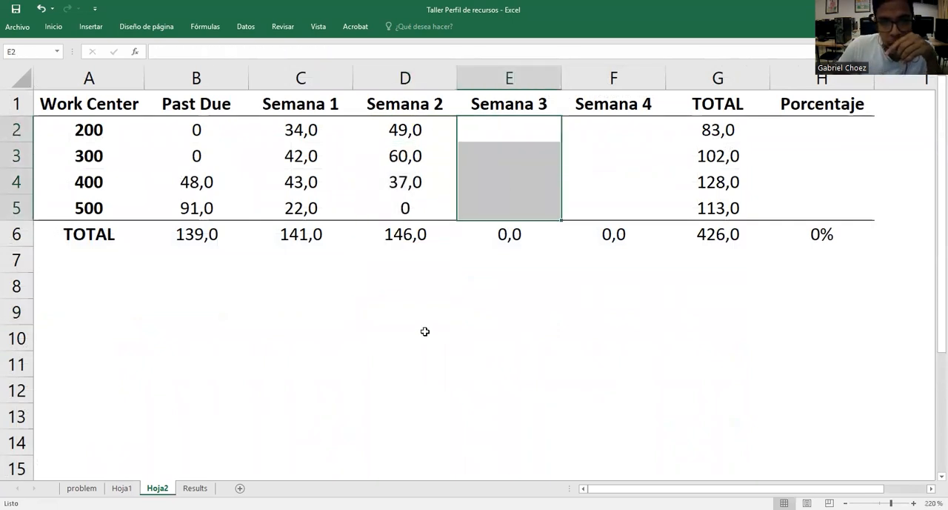
left_click(425, 330)
left_click(121, 488)
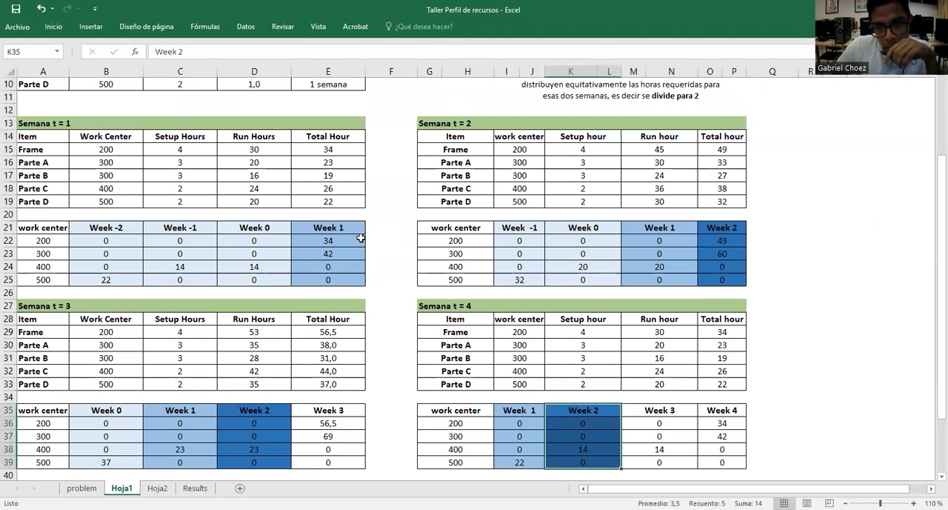
left_click(361, 238)
scroll(382, 360, "down", 1)
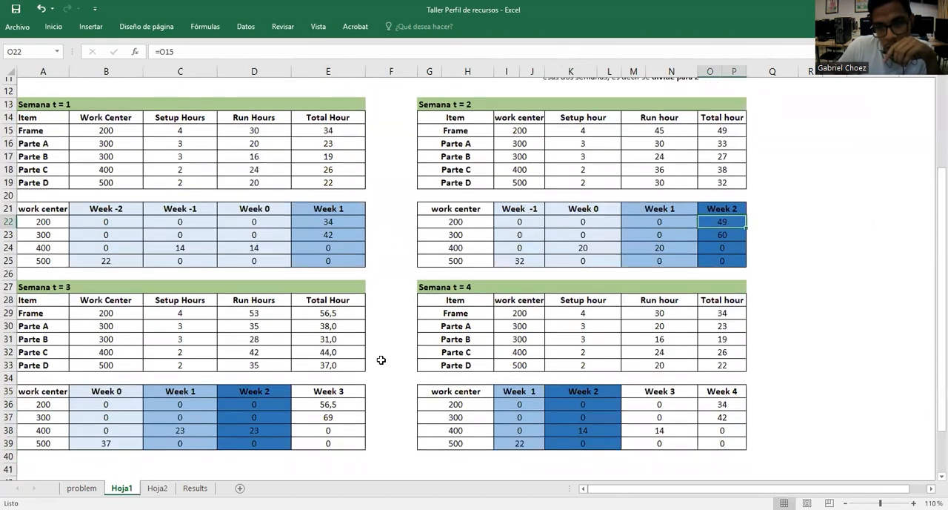
left_click_drag(344, 372, 348, 423)
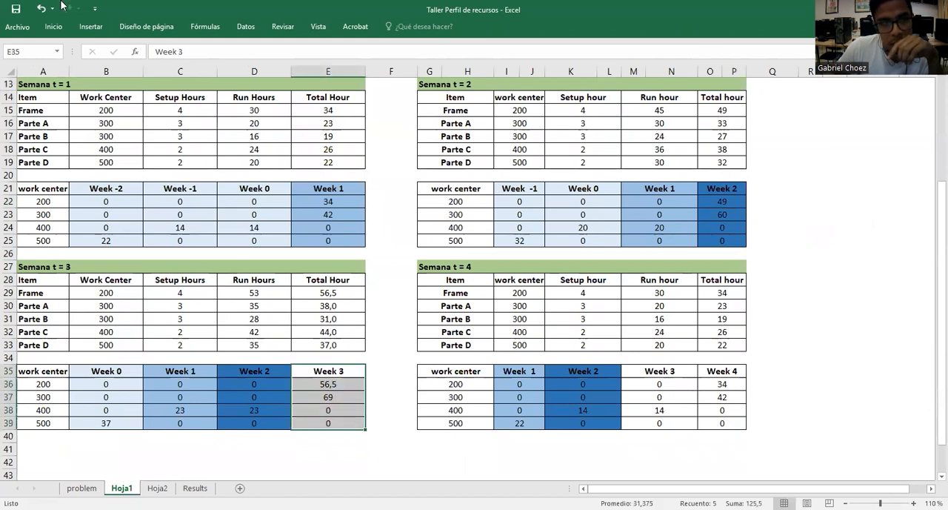
left_click(53, 27)
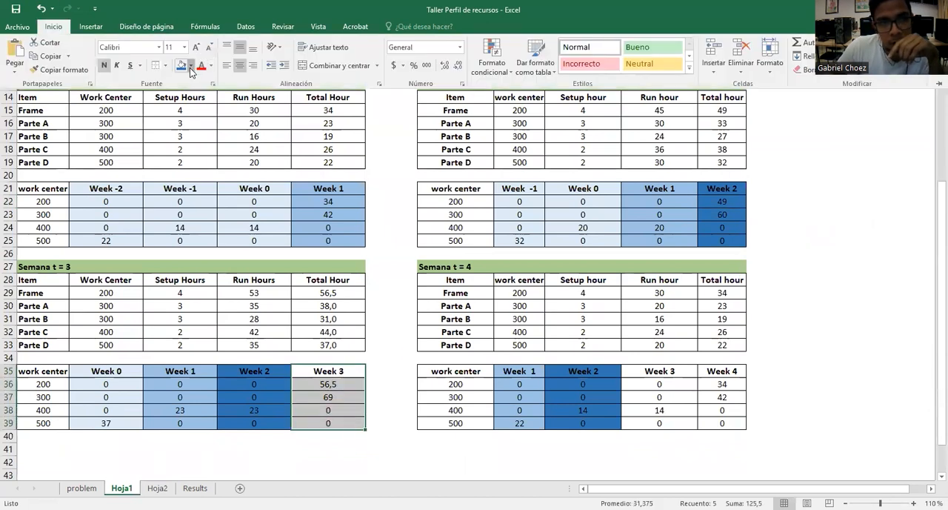
left_click(190, 67)
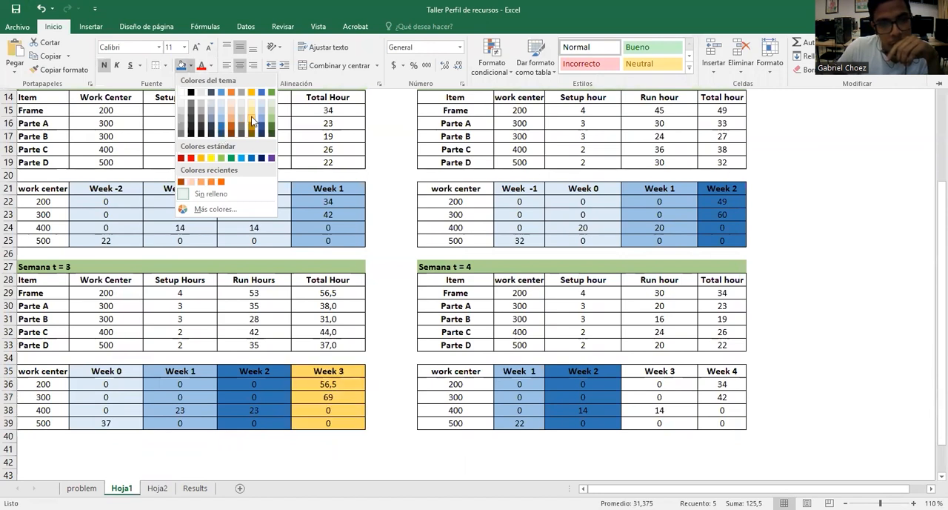
left_click(250, 110)
Fill the Week 3 column of the Semana t = 4 table, M35:N39, with the same light gold and check the Week 3 cells
left_click_drag(670, 374, 648, 422)
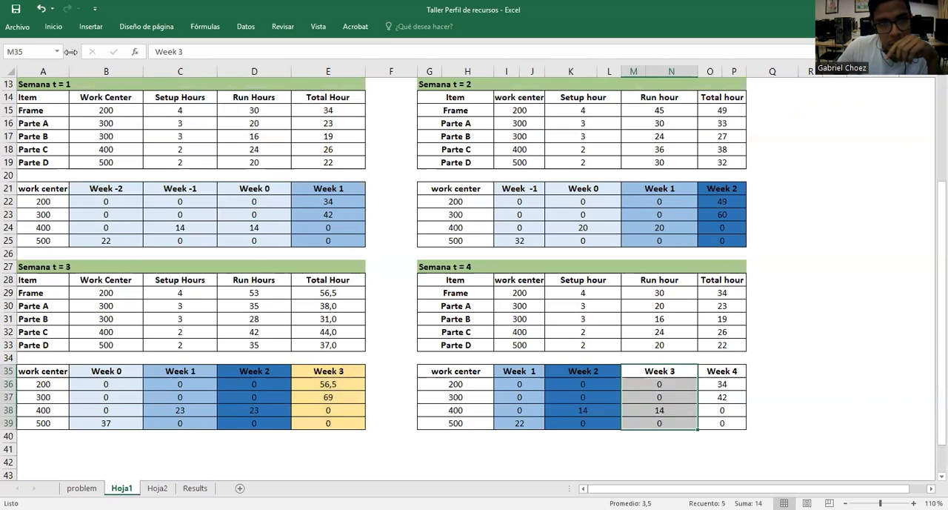
left_click(182, 65)
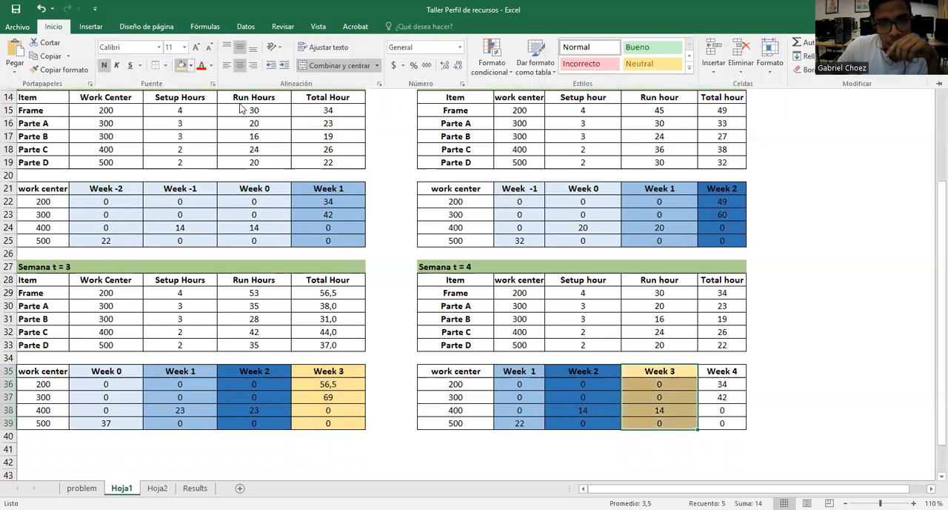
left_click(309, 387)
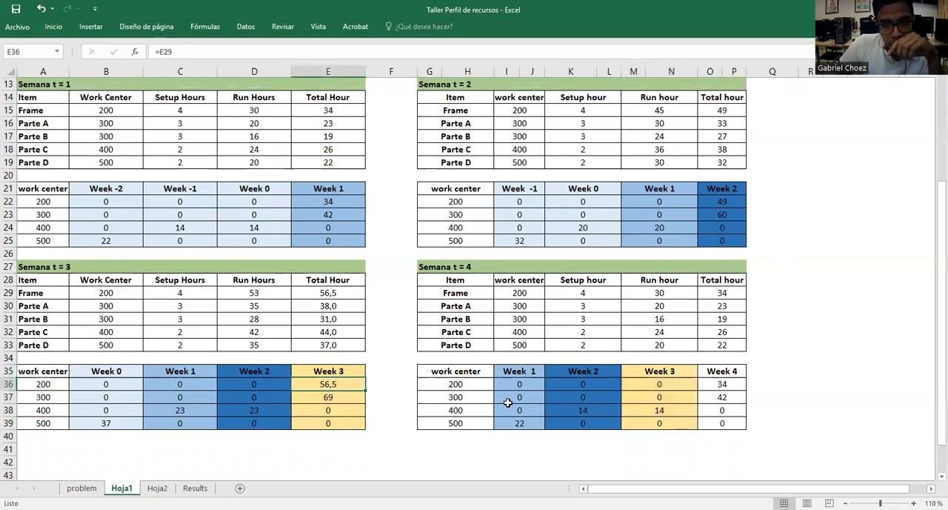
left_click(664, 405)
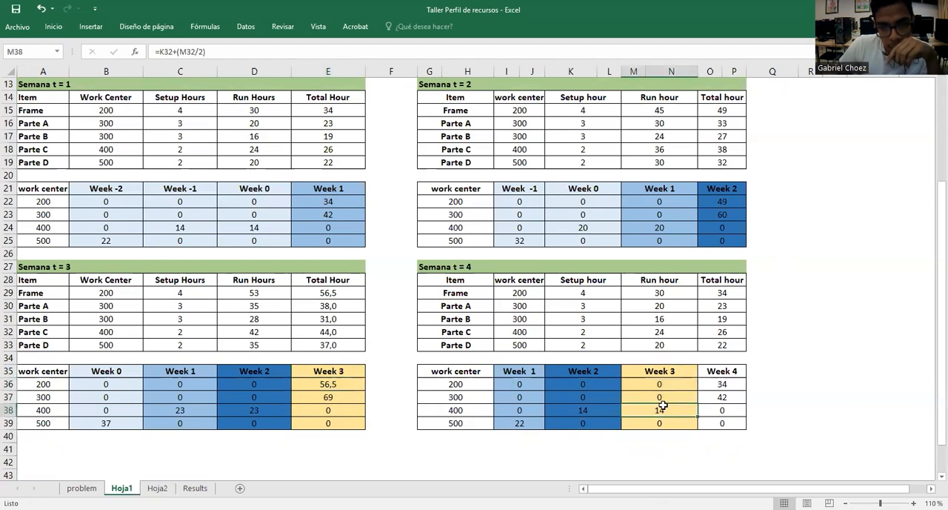
left_click(323, 457)
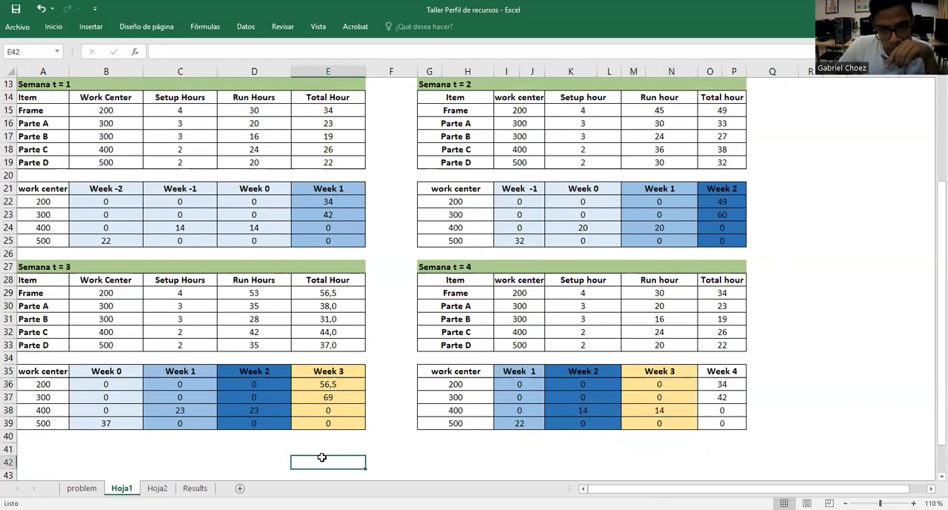
left_click(339, 387)
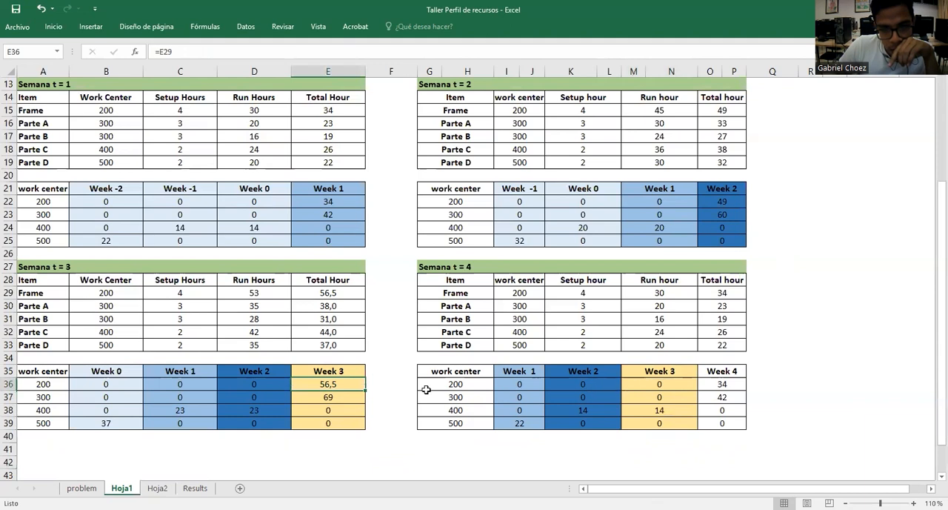
left_click(357, 398)
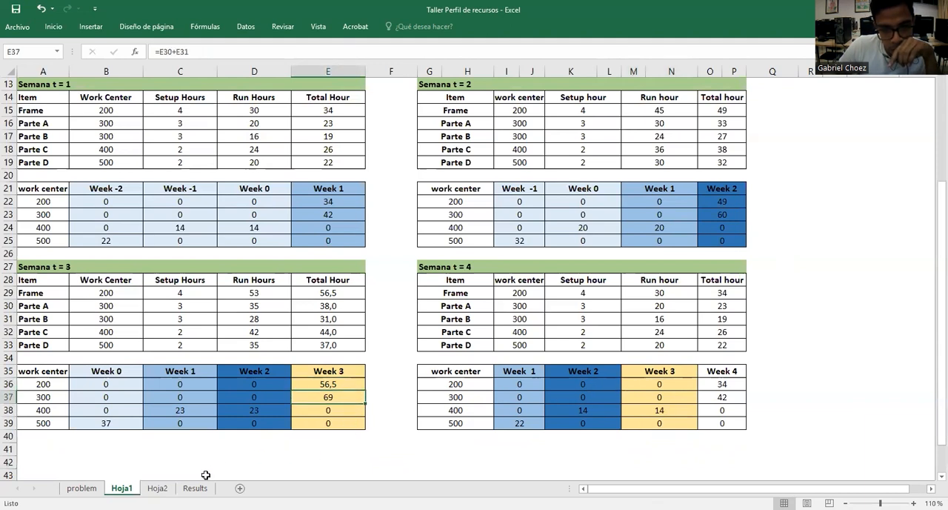
Try to fill the Semana 3 cells E2:E5 of Hoja2 with a formula adding Hoja1 ranges E36:E39 and M36:N39
left_click(158, 487)
left_click_drag(509, 130, 510, 205)
type("=?")
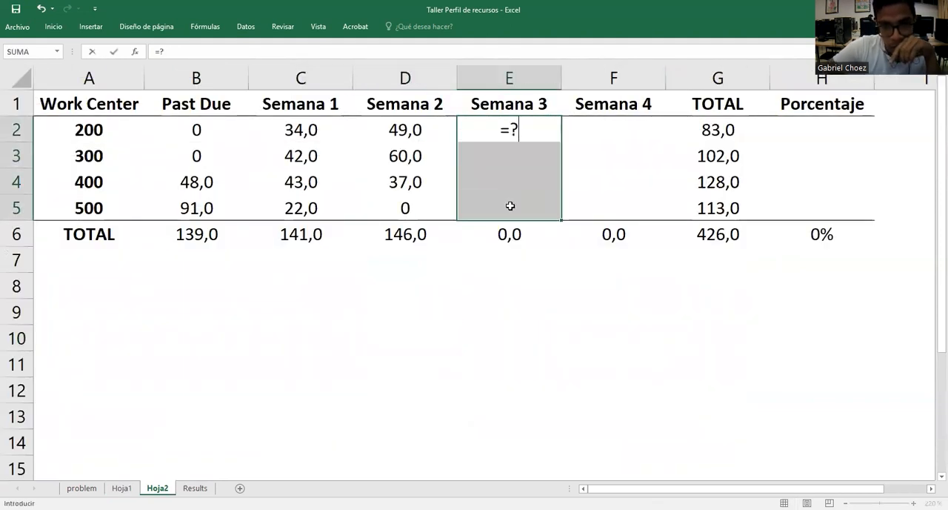
key("BackSpace")
left_click(121, 488)
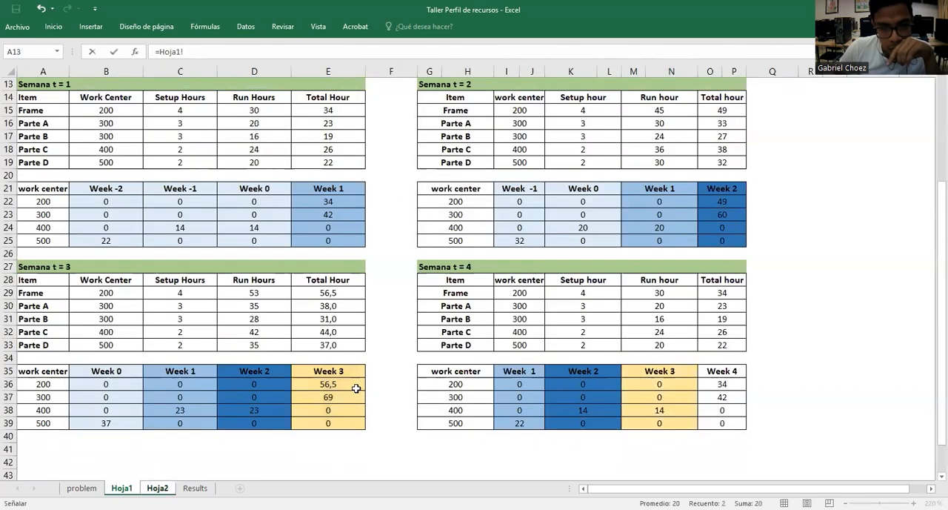
left_click(353, 385)
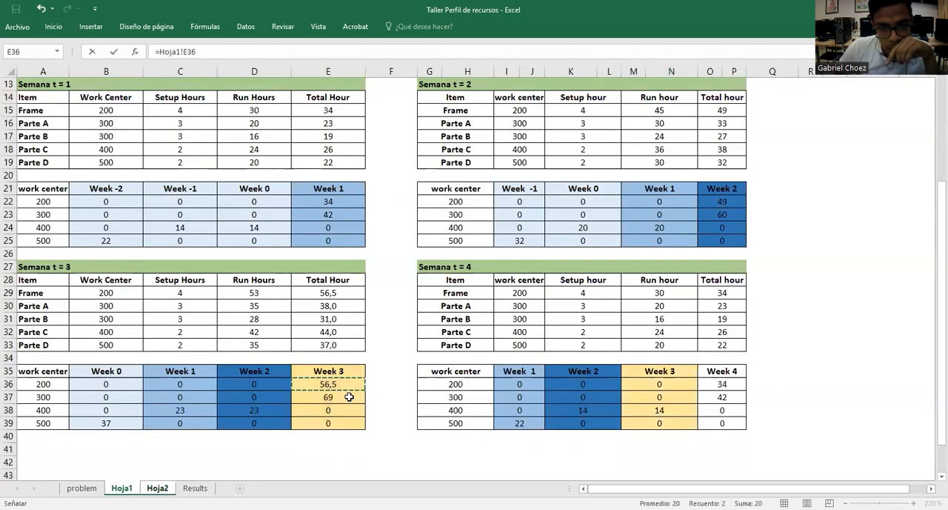
left_click(349, 421, "shift")
type("+")
left_click(658, 383)
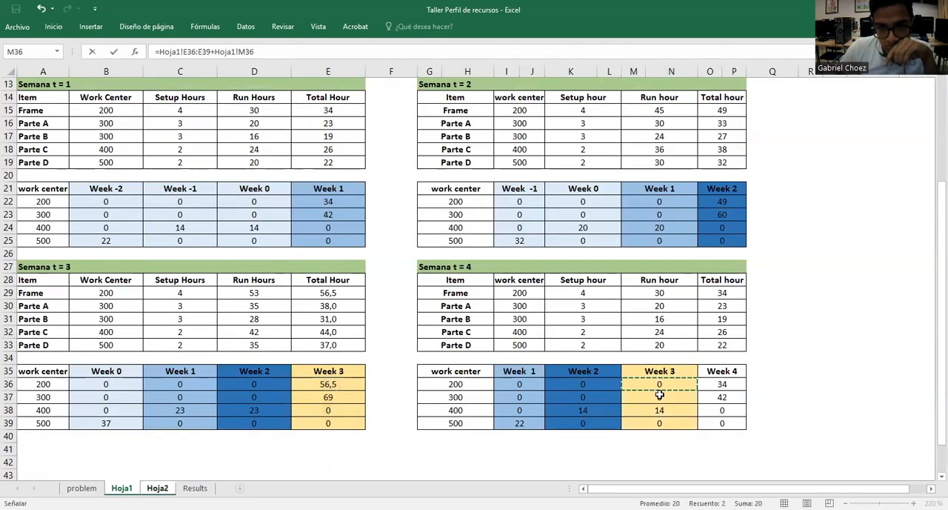
left_click(660, 420, "shift")
key("Return")
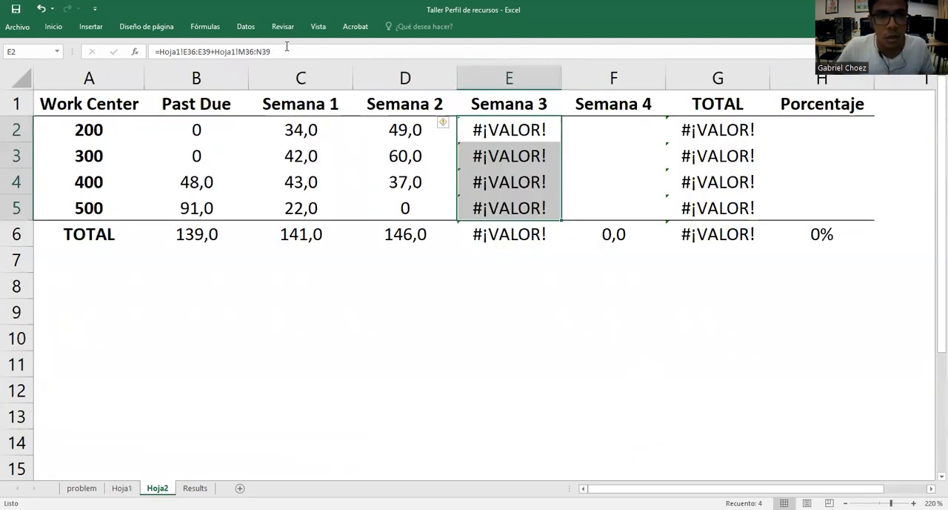
Clear the formulas from the Semana 3 cells E2:E5 on Hoja2
left_click_drag(285, 50, 110, 51)
key("BackSpace")
left_click(524, 277)
left_click(525, 135)
left_click_drag(526, 134, 527, 204)
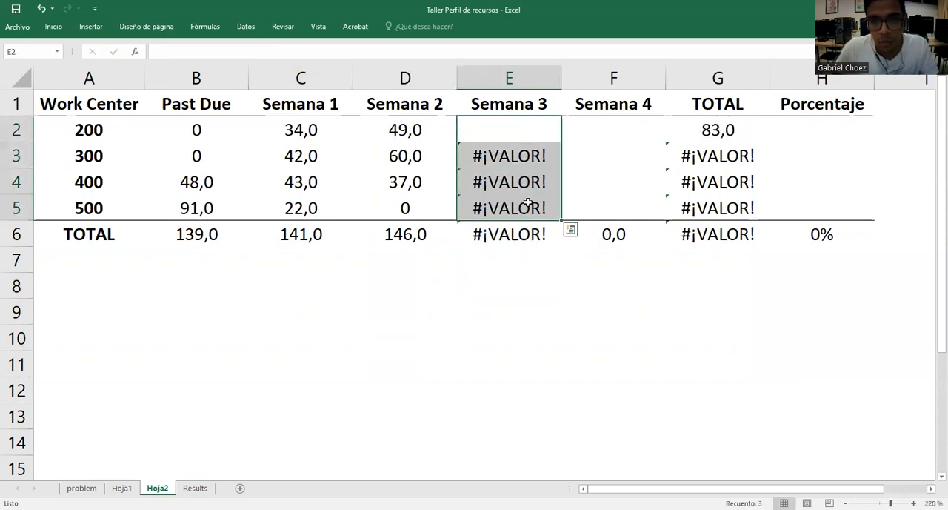
key("Delete")
Enter an array formula in the Semana 3 cells E2:E5 of Hoja2 that adds Hoja1 ranges E36:E39 and M36:N39
left_click_drag(531, 140, 534, 208)
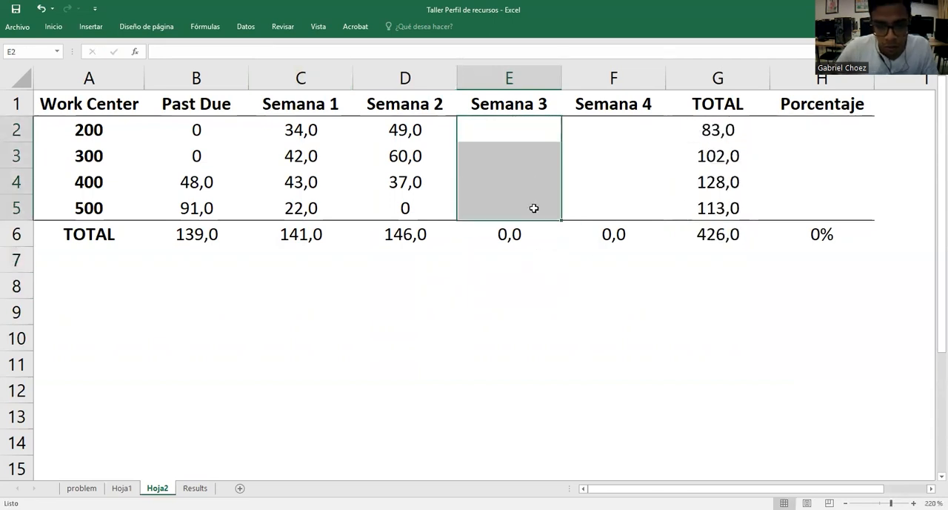
type("=")
left_click(121, 488)
left_click(349, 385)
left_click(345, 422, "shift")
type("+")
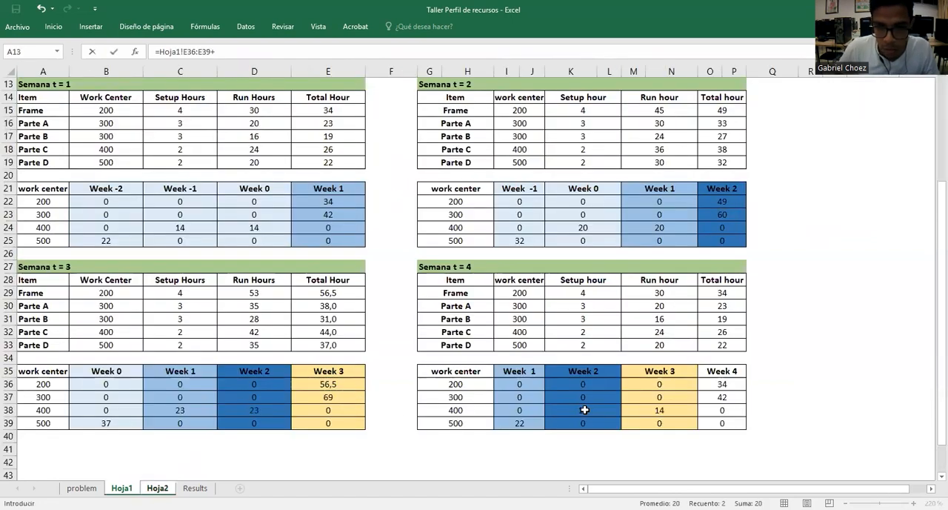
left_click(646, 386)
left_click(654, 421, "shift")
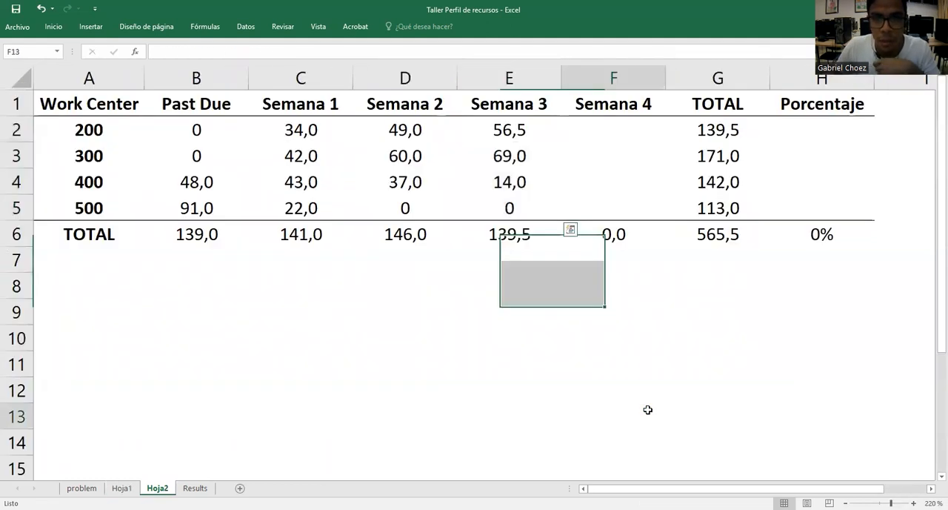
left_click(648, 409)
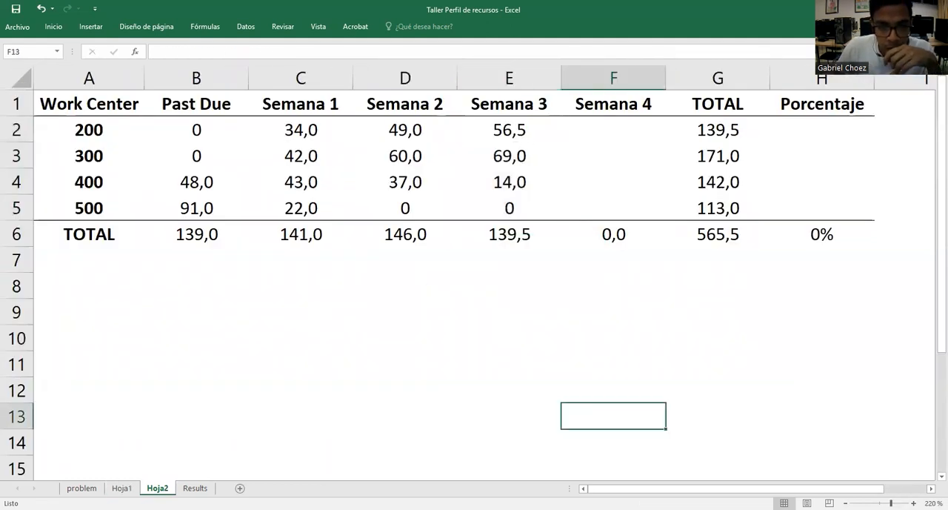
Compare the Week 3 hours in the Semana t = 3 and t = 4 tables on Hoja1 with the Semana 3 column of Hoja2
left_click(122, 489)
left_click(333, 386)
left_click(337, 396)
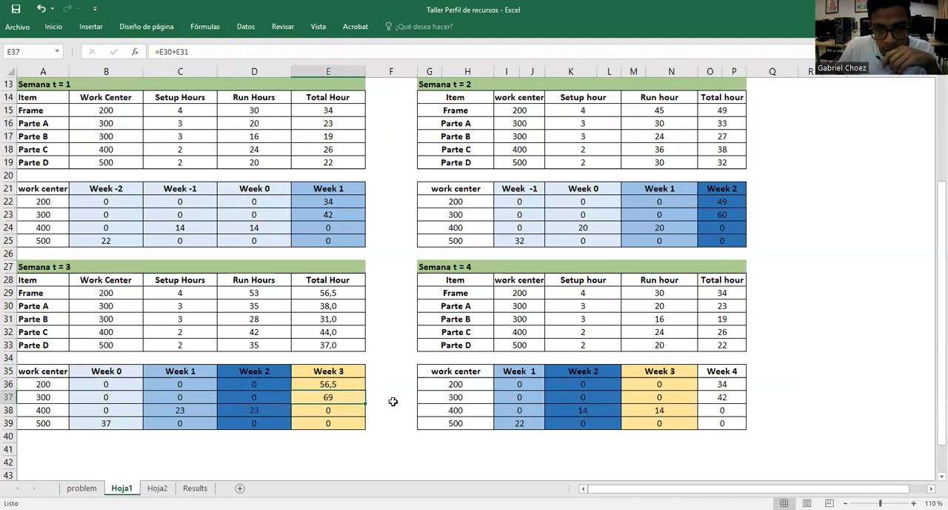
left_click(669, 422)
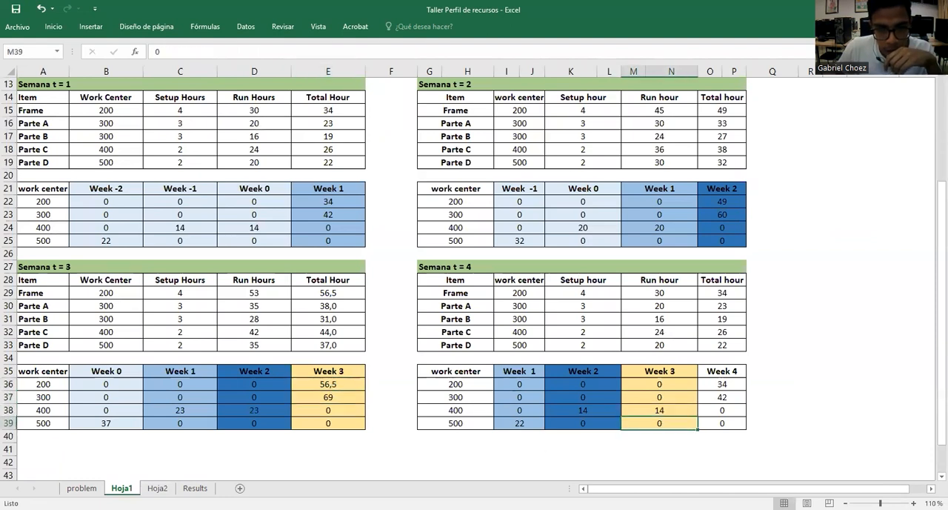
left_click(157, 488)
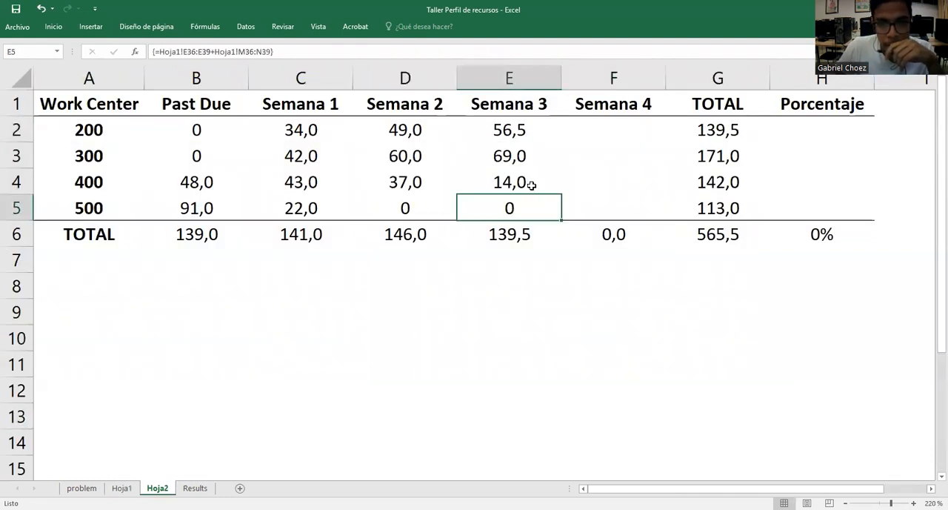
Fill the Week 4 column of the Semana t = 4 work center table on Hoja1, header included, with a darker gold than Week 3
left_click(121, 488)
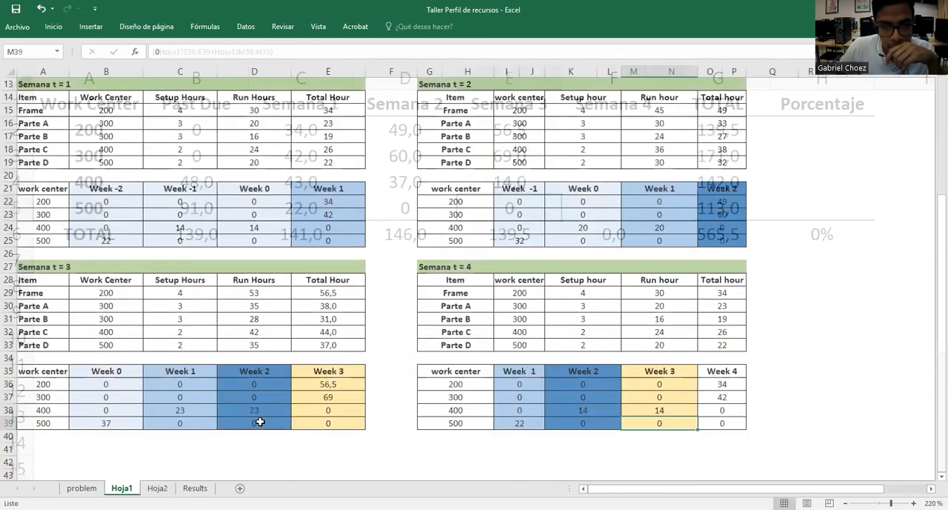
left_click(507, 448)
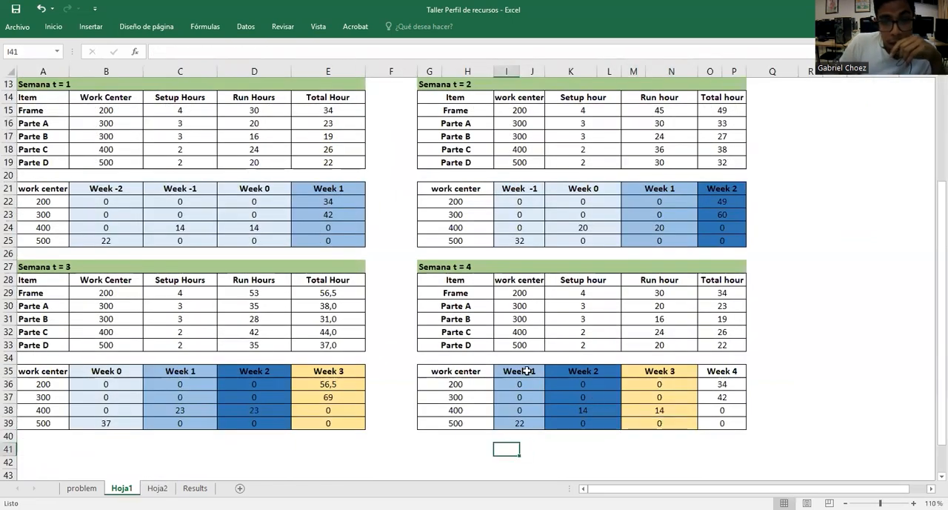
left_click_drag(730, 387, 730, 423)
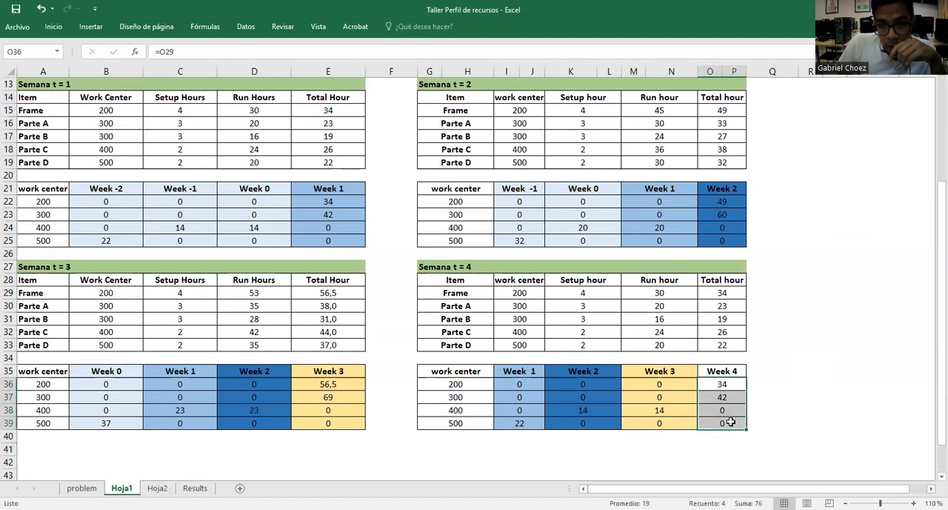
left_click(53, 29)
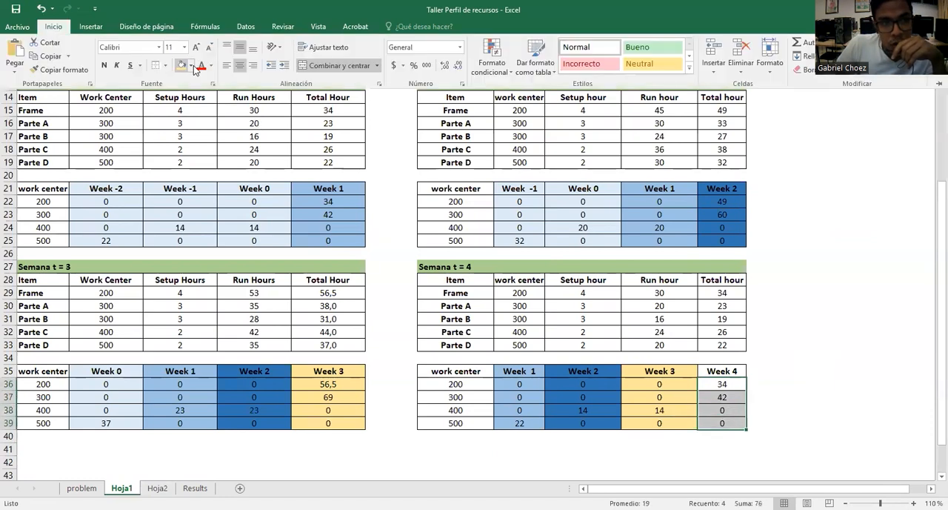
left_click(190, 66)
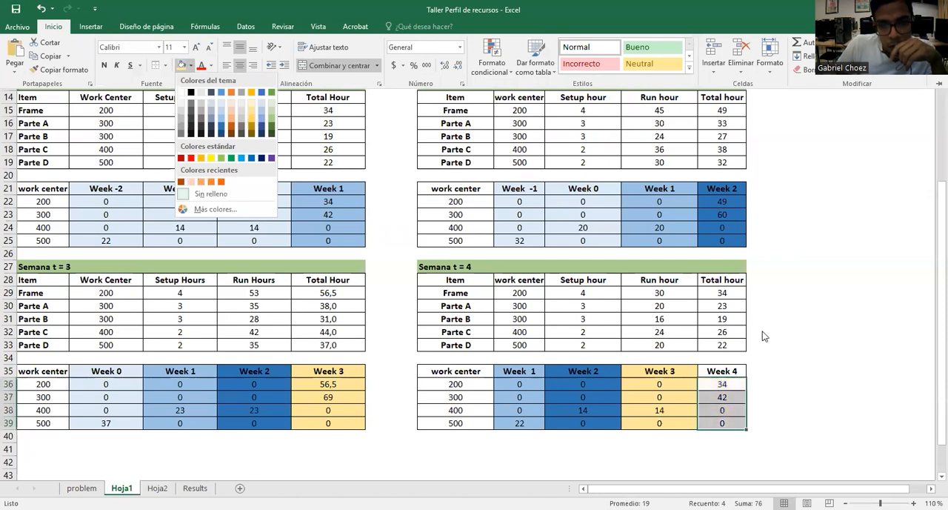
left_click(729, 371)
left_click_drag(728, 371, 716, 421)
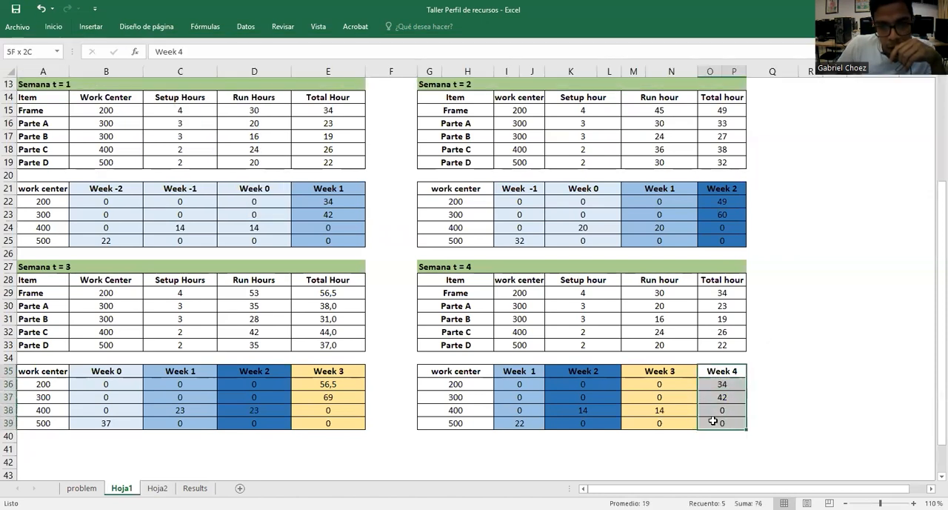
left_click(58, 27)
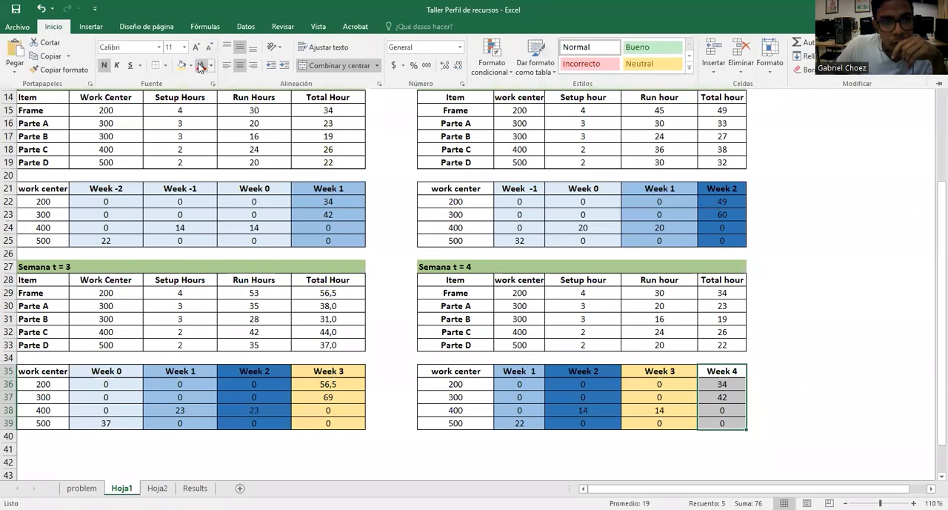
left_click(191, 66)
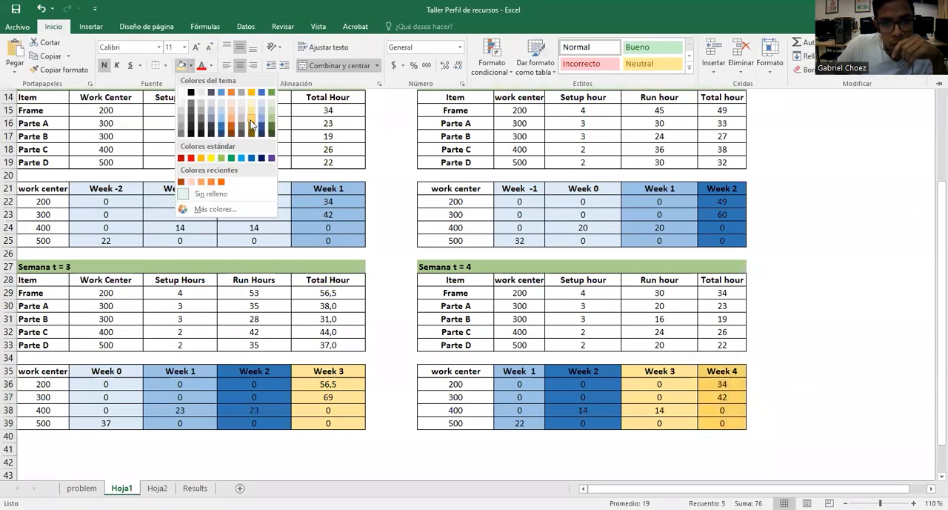
left_click(790, 363)
left_click(733, 380)
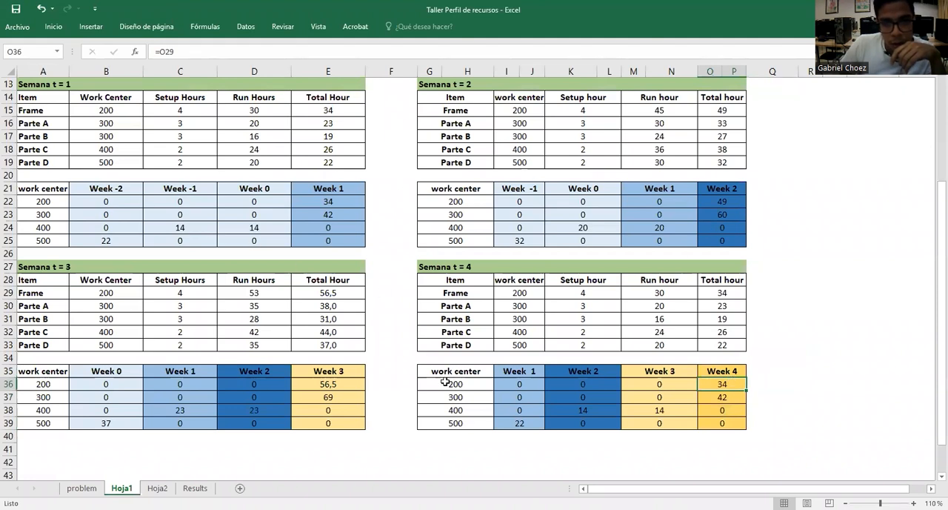
left_click(480, 454)
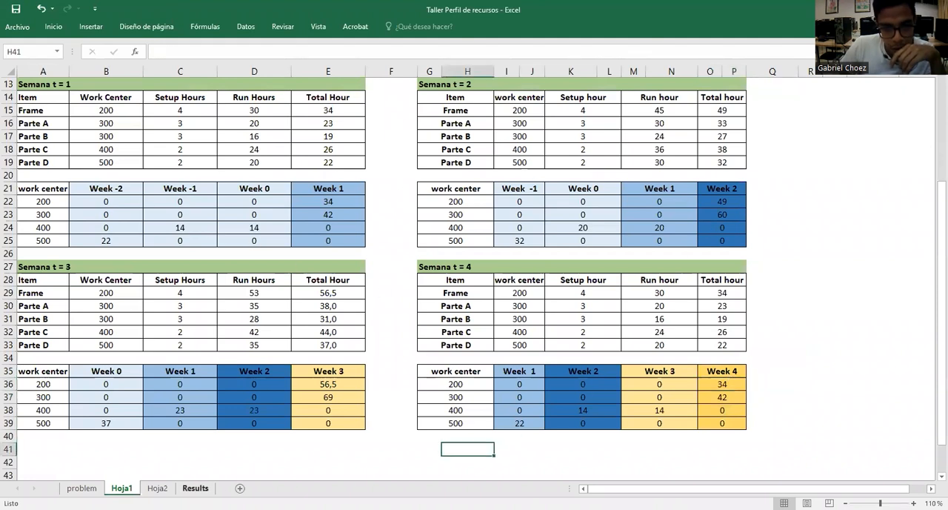
Enter an array formula in the Semana 4 cells F2:F5 of Hoja2 that references the Week 4 range O36:P39 on Hoja1
left_click(157, 488)
left_click_drag(636, 134, 637, 215)
type("=")
left_click(121, 488)
left_click(732, 385)
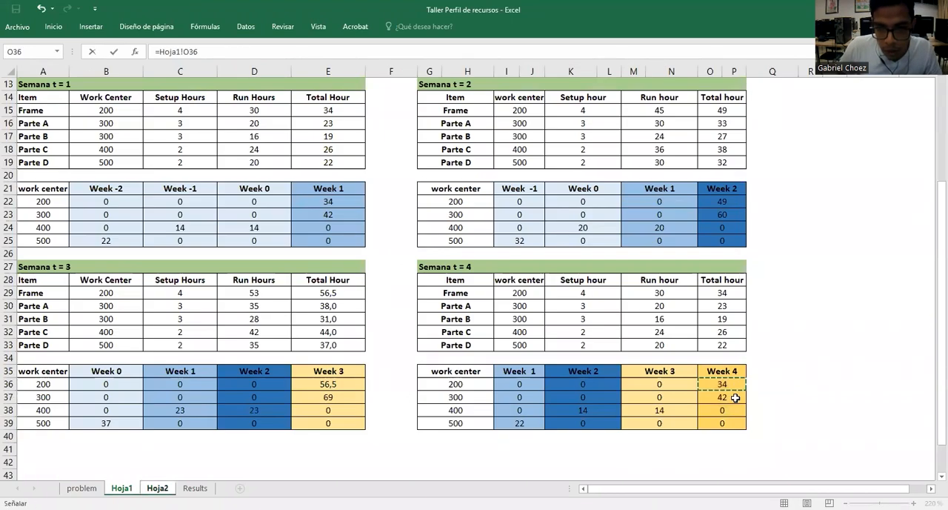
left_click(735, 421, "shift")
key("ctrl+shift+Return")
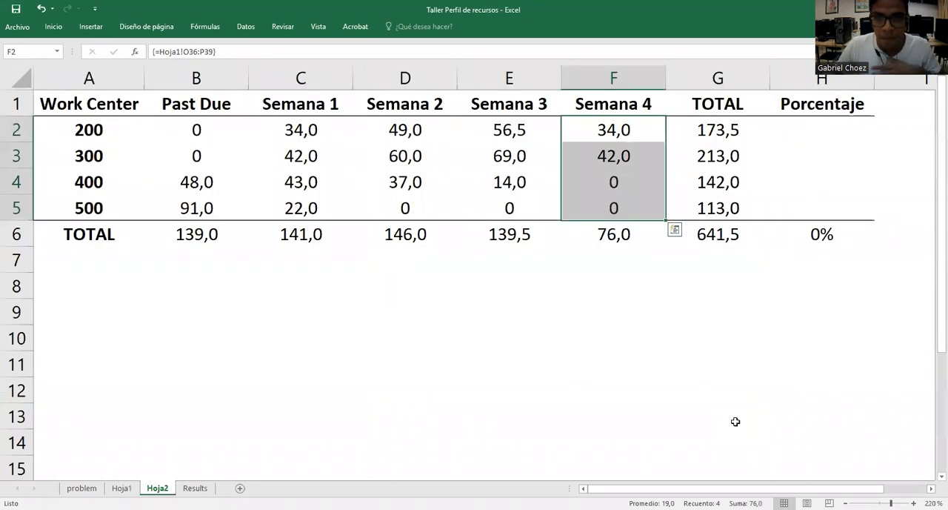
left_click(665, 374)
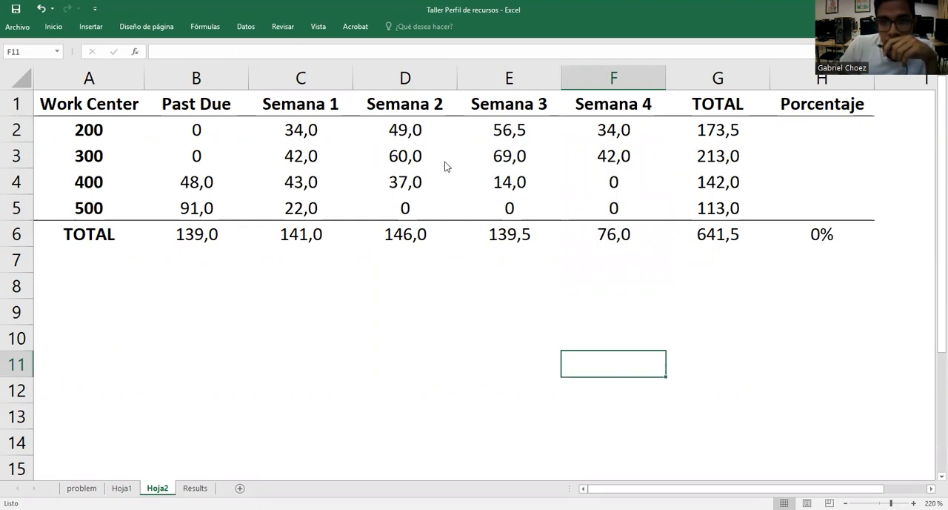
key("alt+Tab")
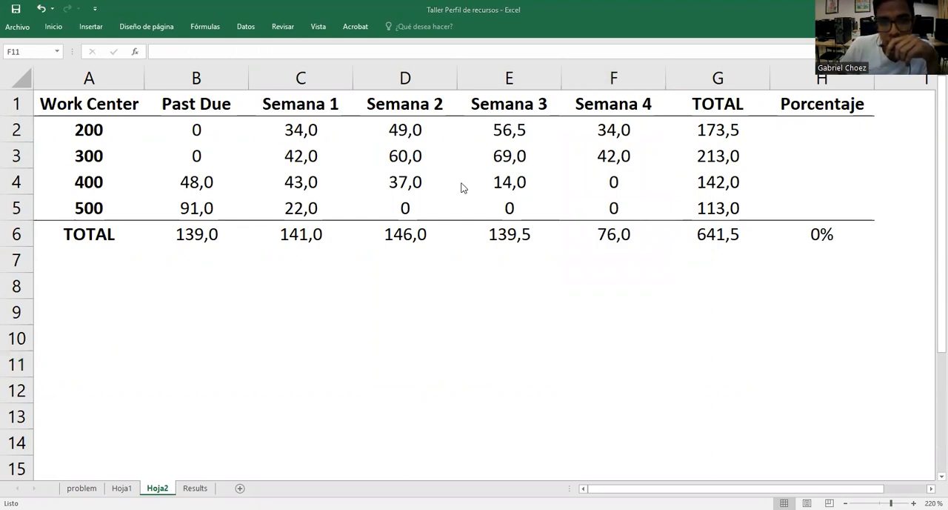
Calculate each work center's Porcentaje with =G2/$G$6 in H2 and copy the formula down to H5
double_click(823, 132)
type("=")
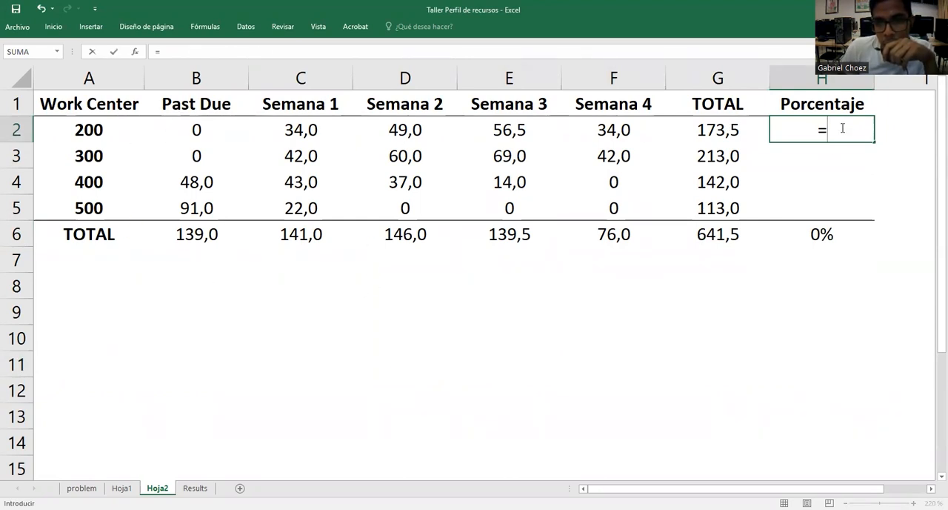
left_click(742, 131)
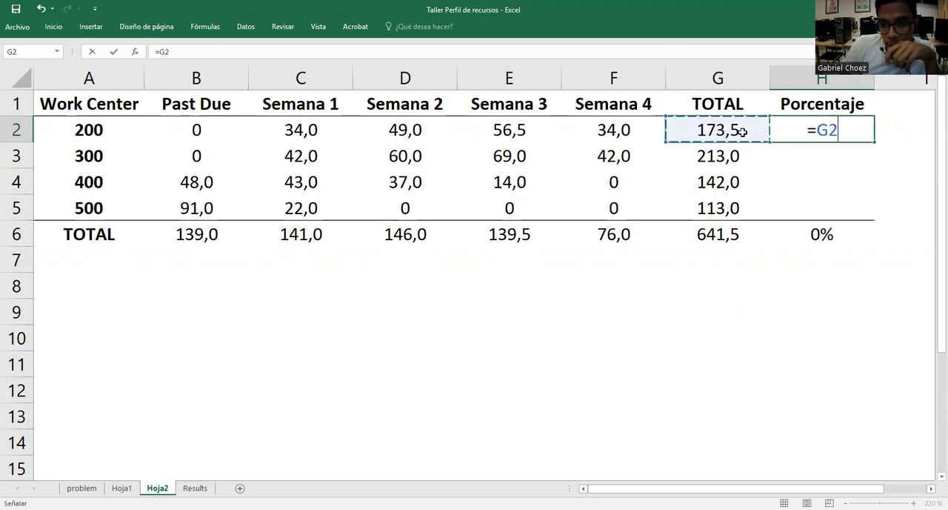
type("/")
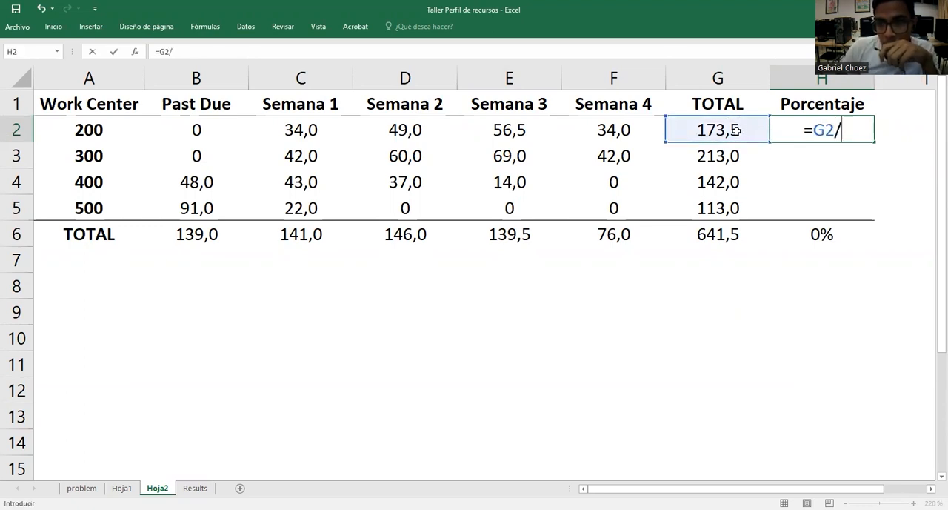
left_click(739, 235)
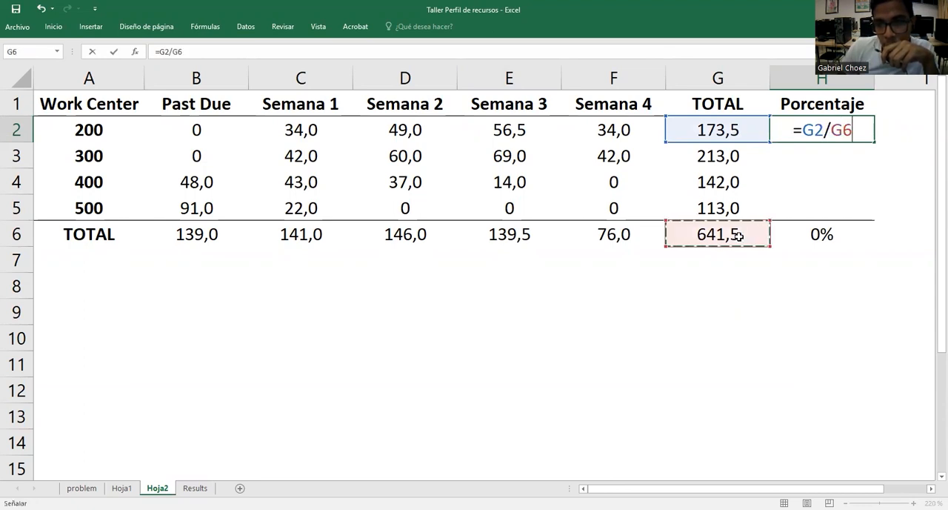
key("F4")
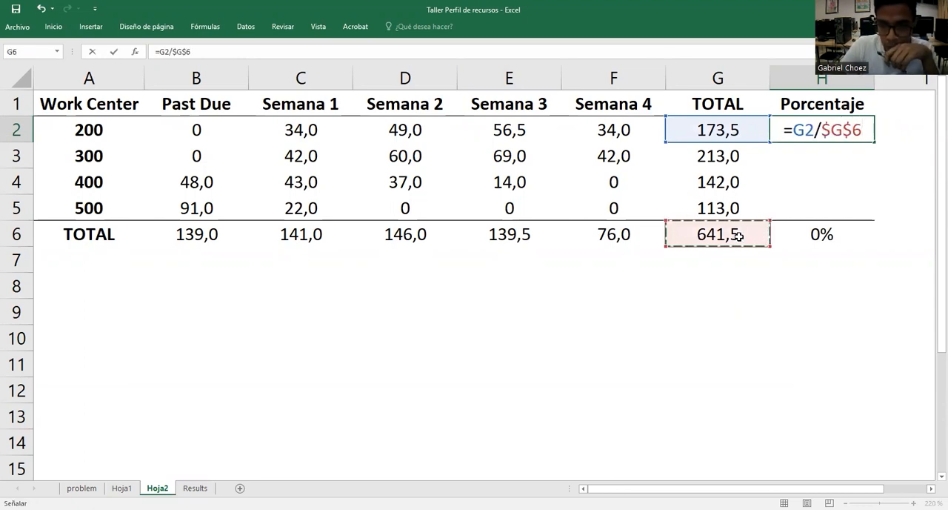
key("Return")
left_click(831, 132)
left_click_drag(876, 139, 868, 217)
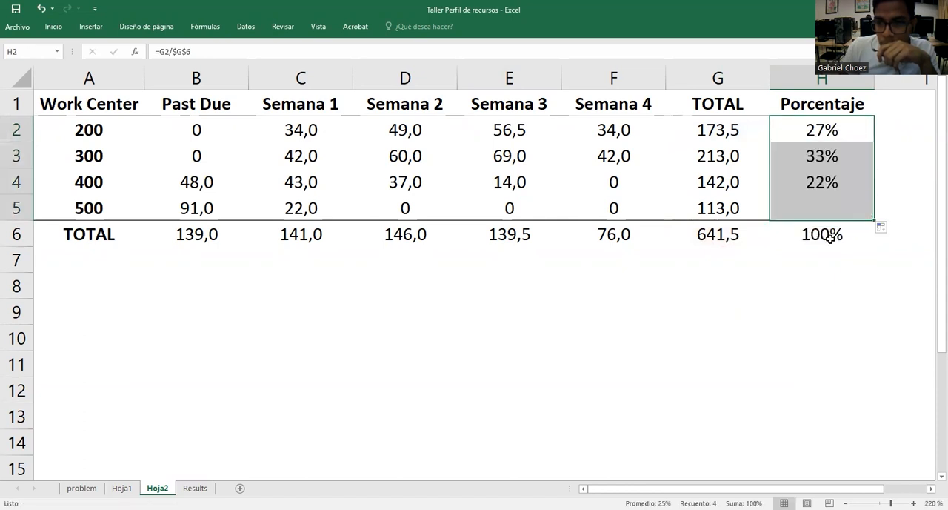
left_click(748, 273)
Review the Porcentaje formulas for work centers 200 to 500 and their total in H2:H6
left_click(819, 238)
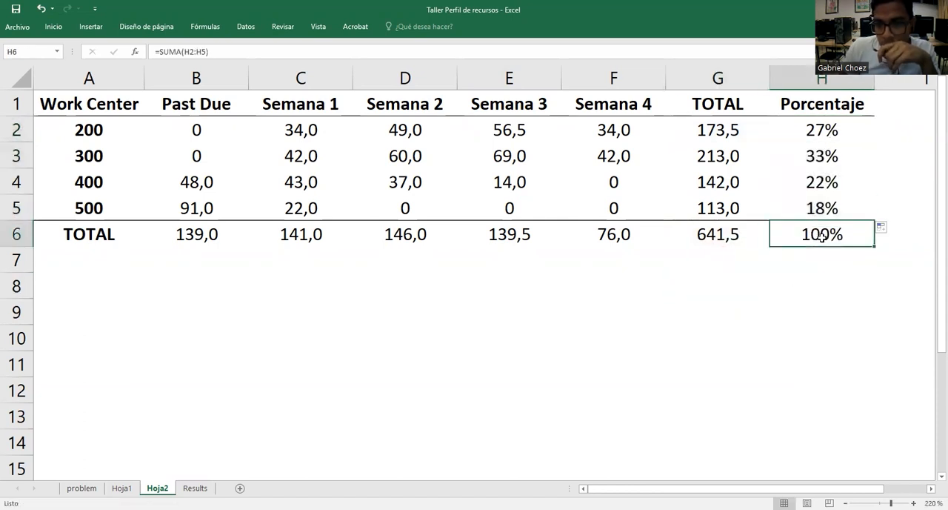
left_click(816, 130)
left_click(818, 157)
left_click(822, 182)
left_click(828, 204)
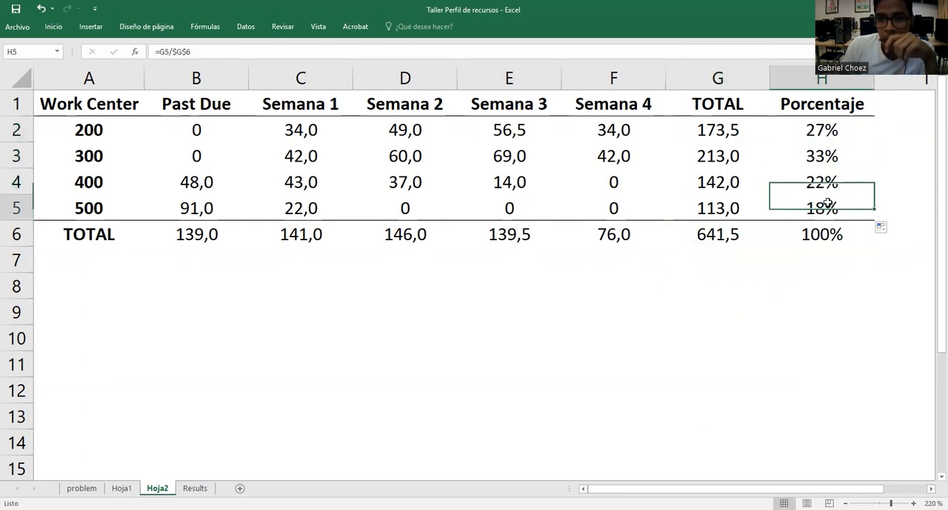
left_click(298, 285)
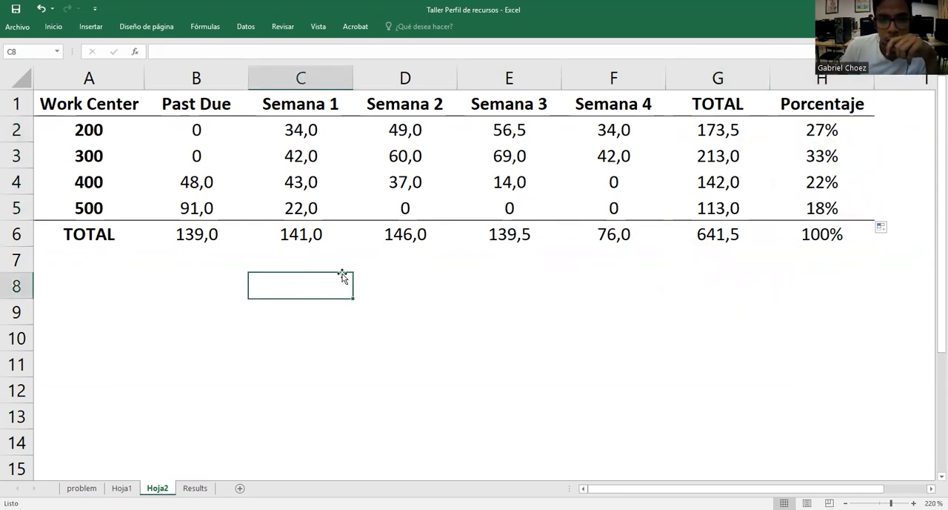
left_click(529, 295)
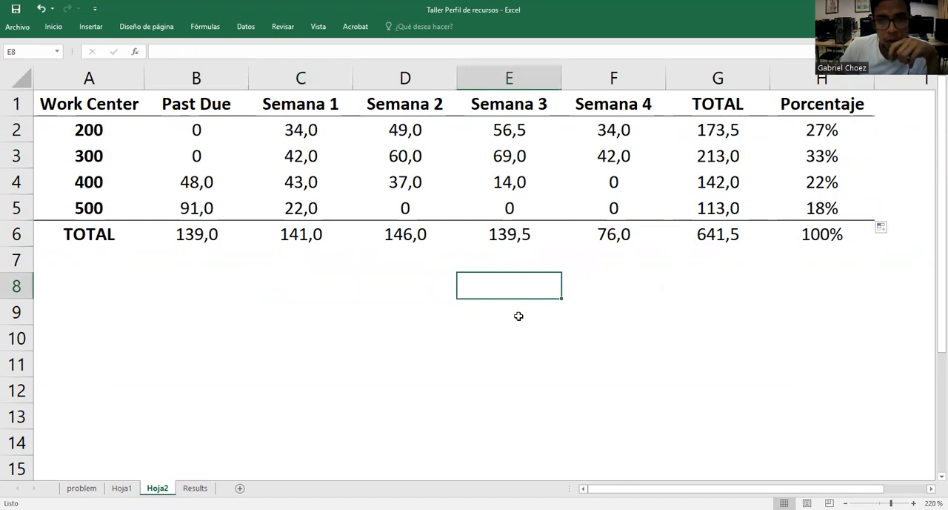